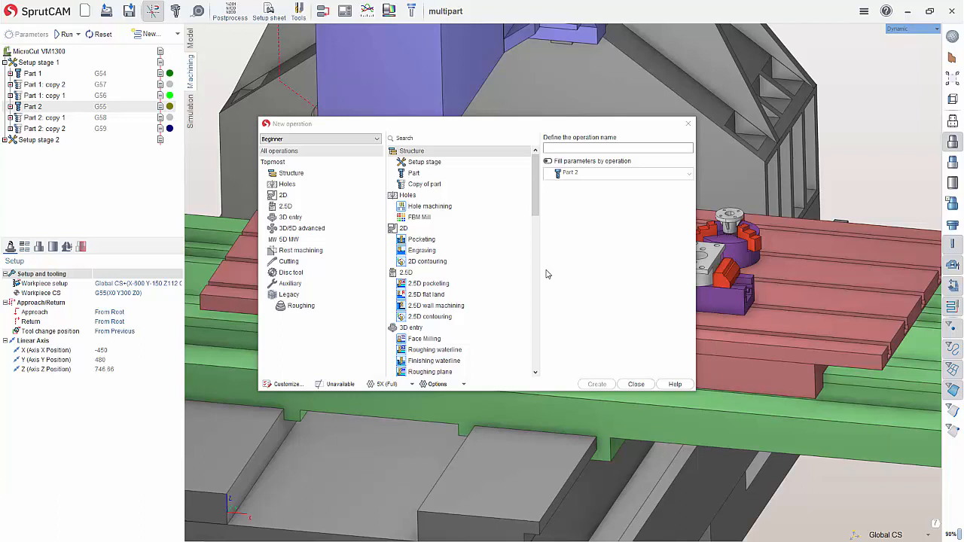
Dismiss the new operation dialog without creating anything and open the context help manual
left_click(649, 383)
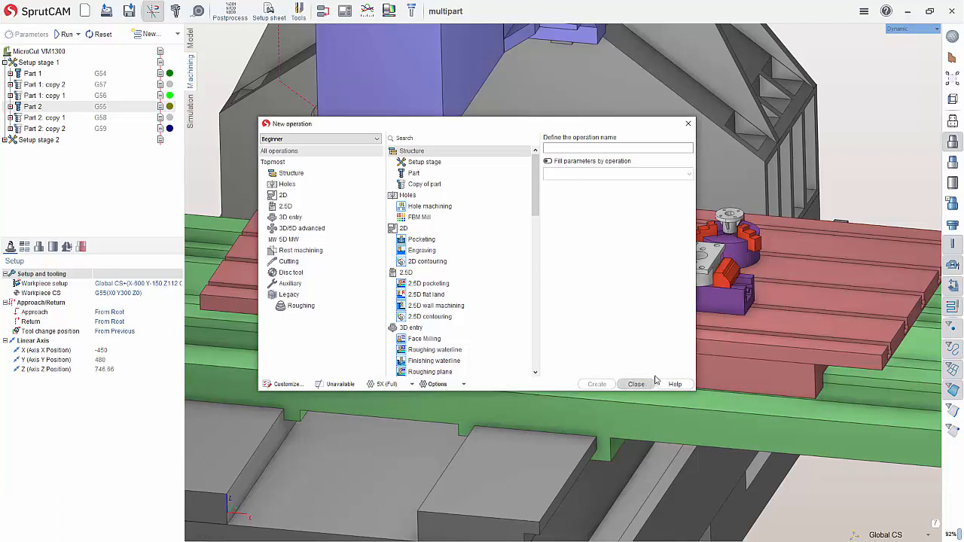
left_click(886, 13)
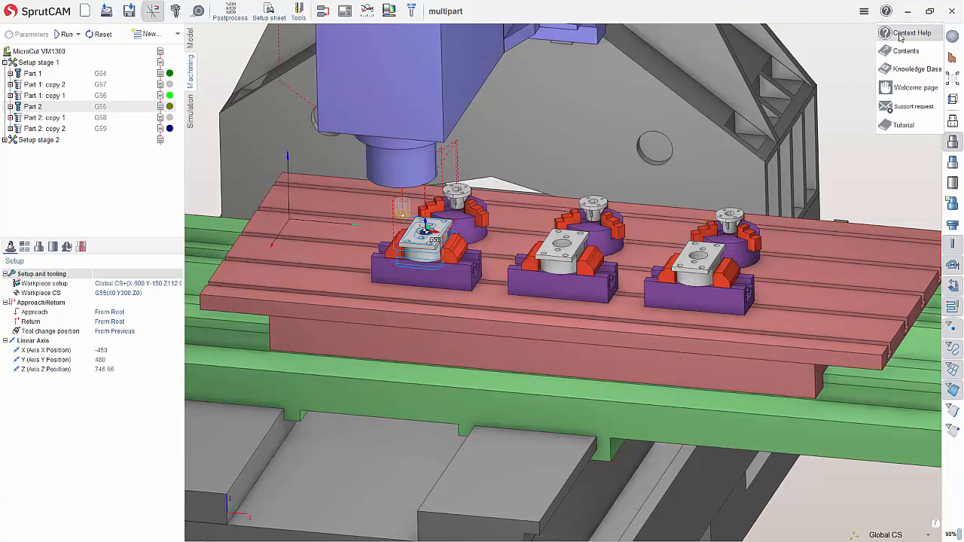
left_click(900, 36)
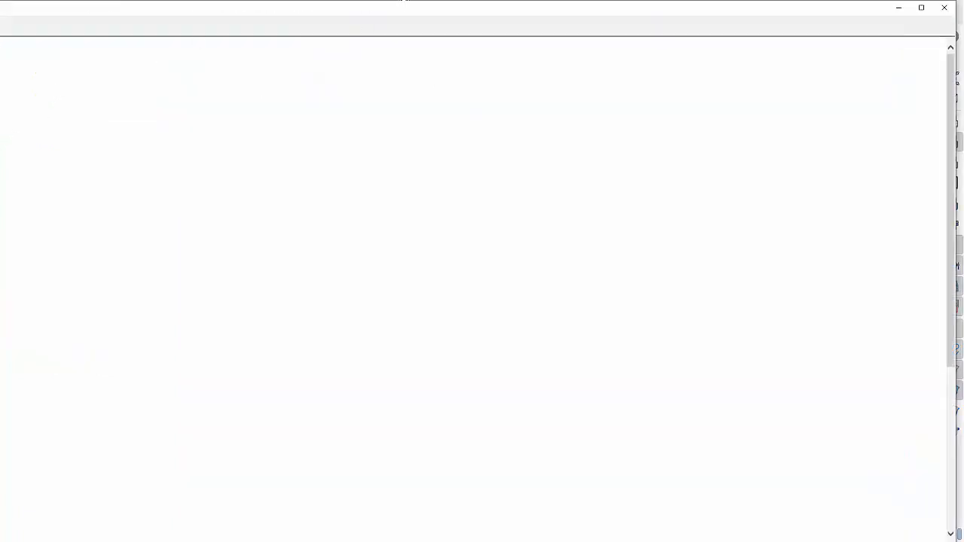
left_click(943, 7)
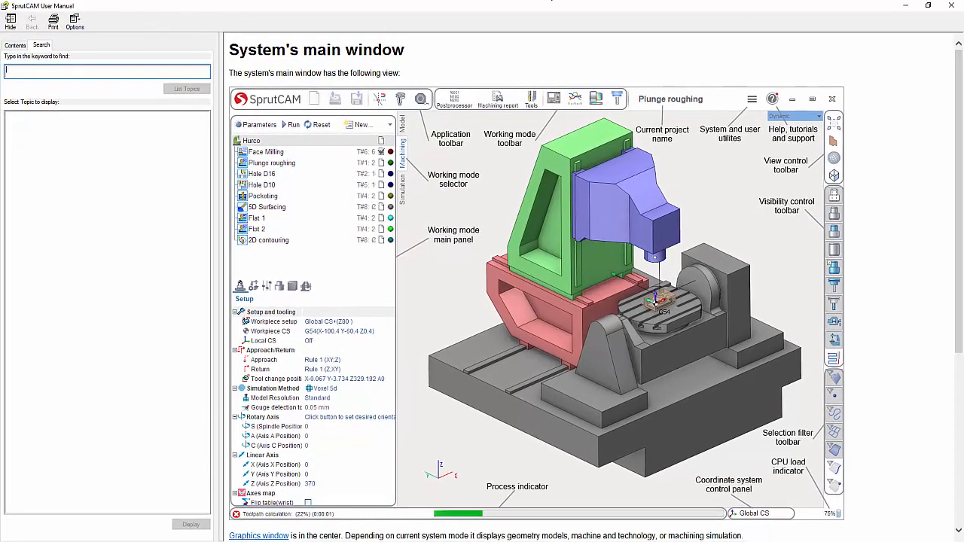
Search the user manual for "multi part" and open the "Multi parts projects" topic
left_click(74, 70)
type("multi part")
key("Return")
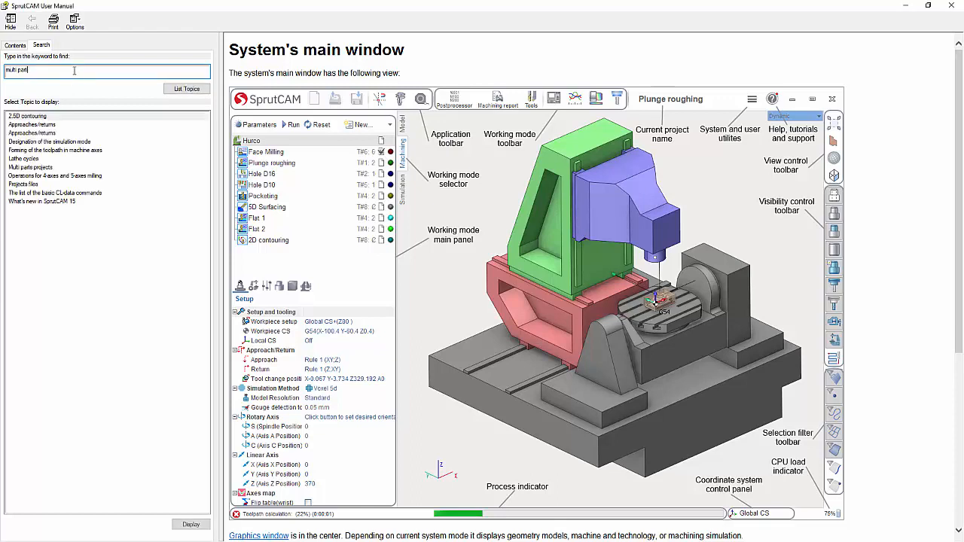
double_click(41, 167)
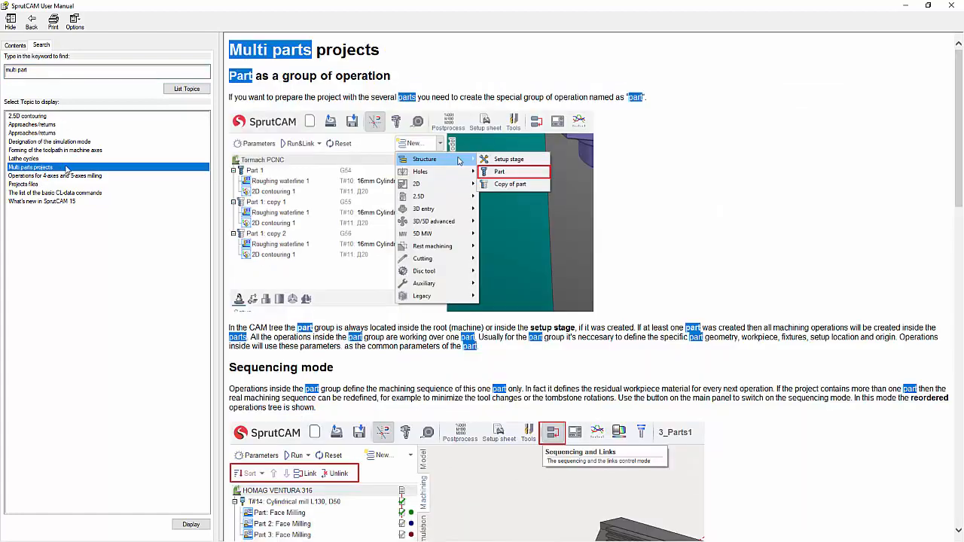
Read through the multi-part projects topic, covering part groups, sequencing mode, part copies and setup stages
scroll(615, 230, "down", 1)
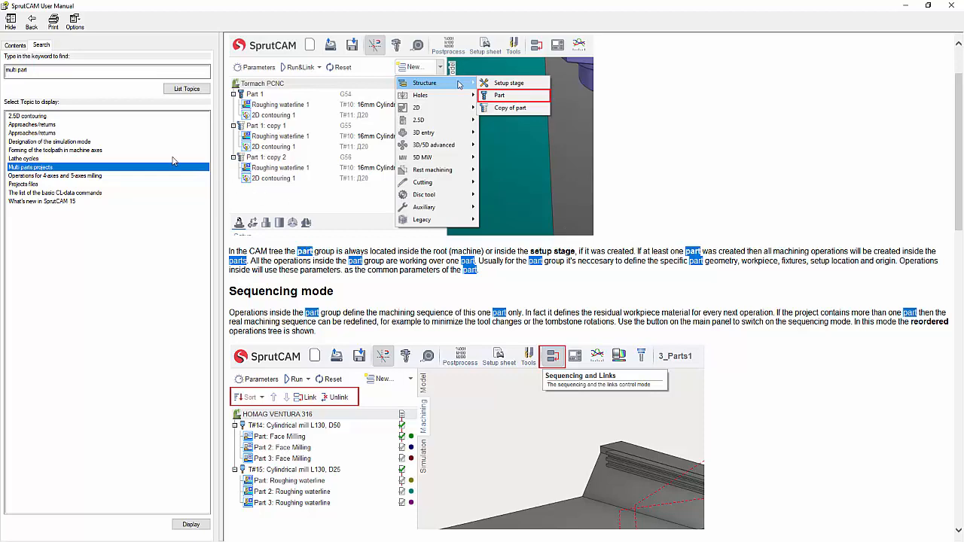
scroll(606, 170, "up", 1)
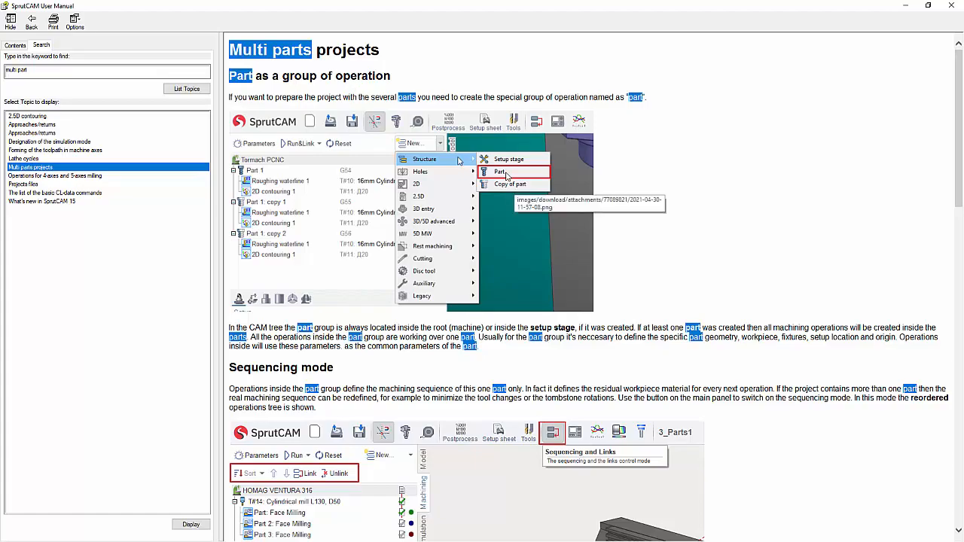
scroll(507, 175, "down", 16)
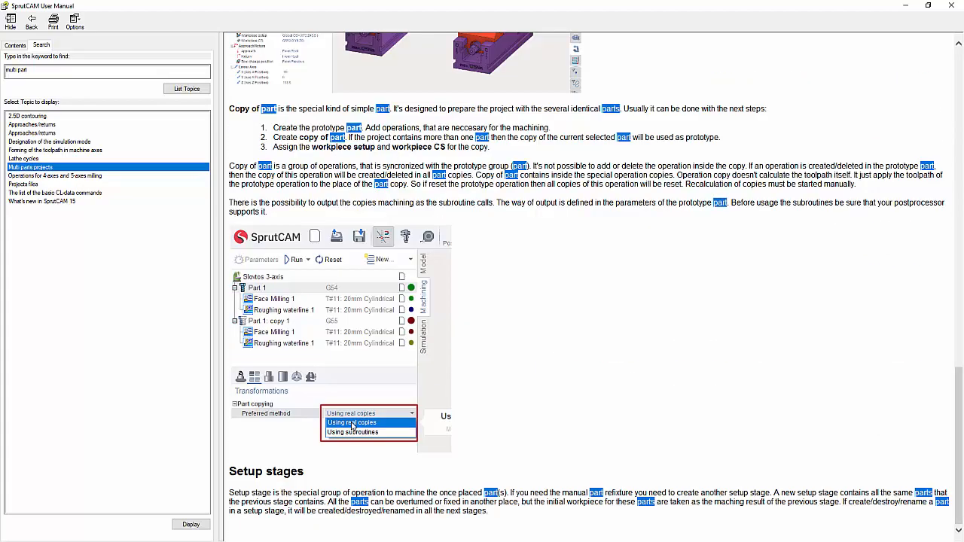
scroll(451, 415, "up", 15)
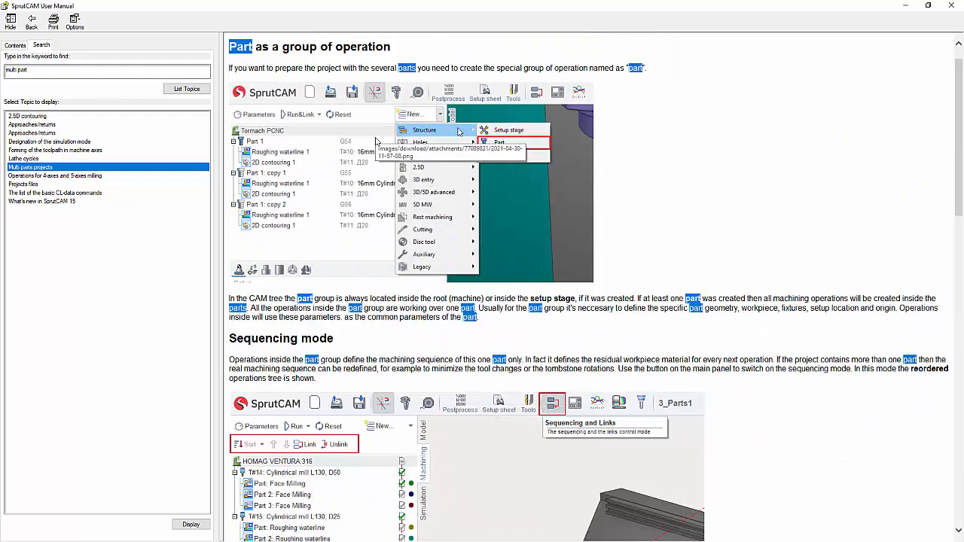
scroll(520, 156, "up", 1)
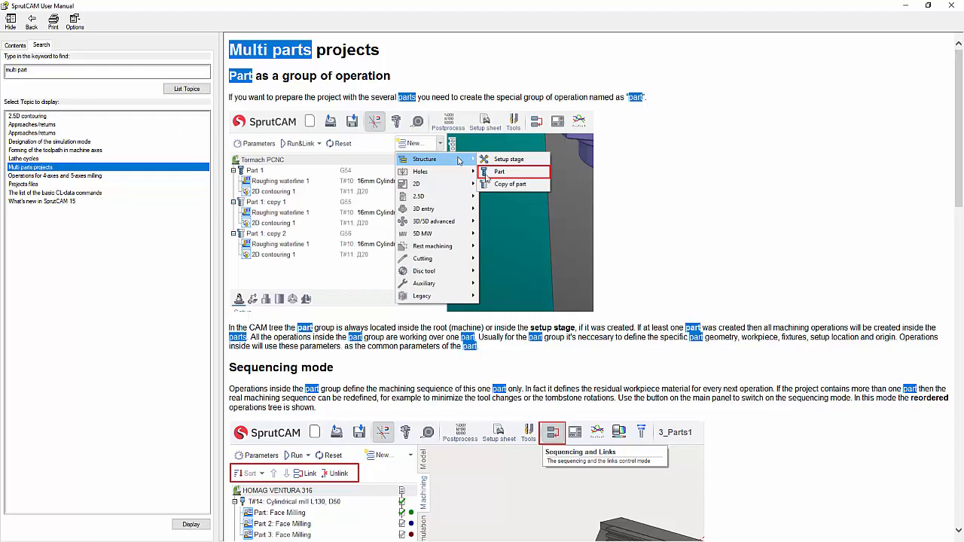
scroll(490, 246, "down", 5)
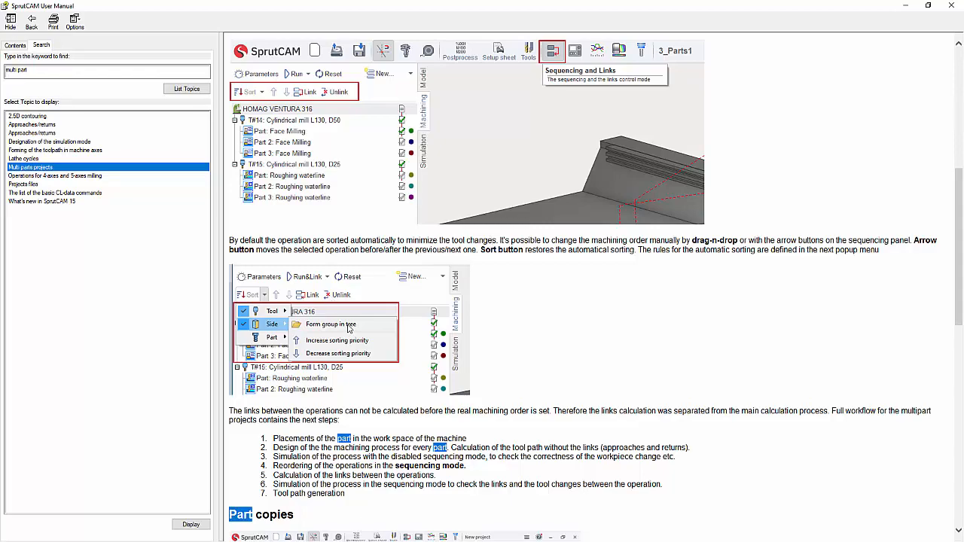
scroll(512, 301, "up", 5)
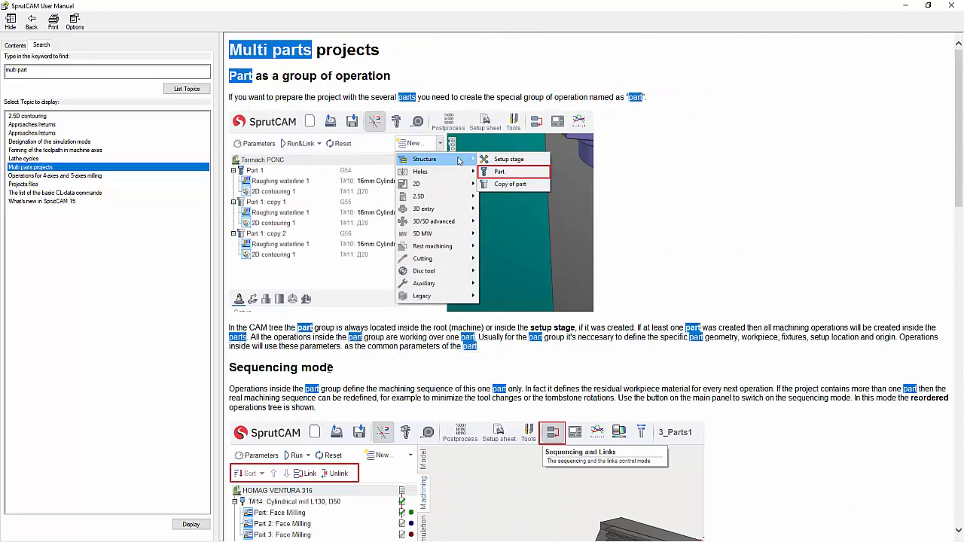
scroll(496, 374, "down", 4)
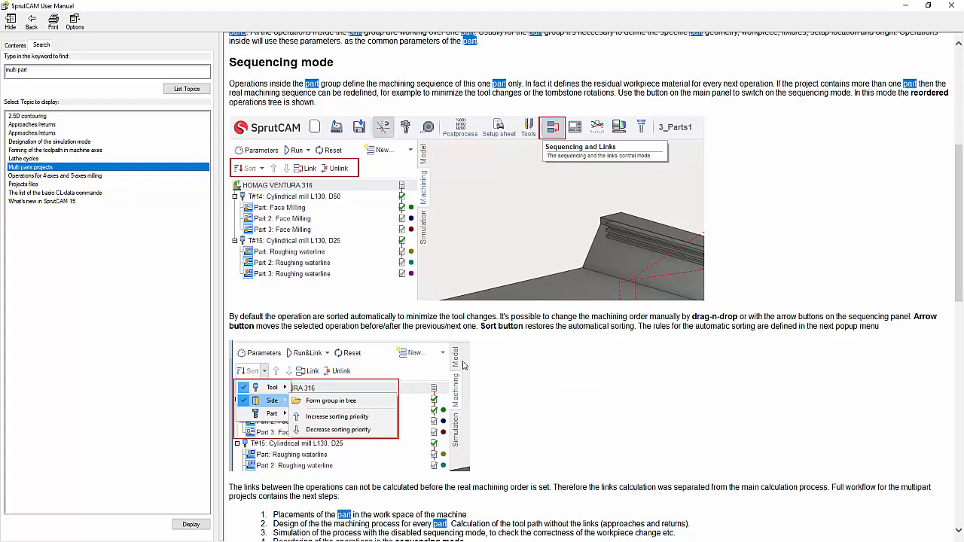
scroll(464, 365, "down", 3)
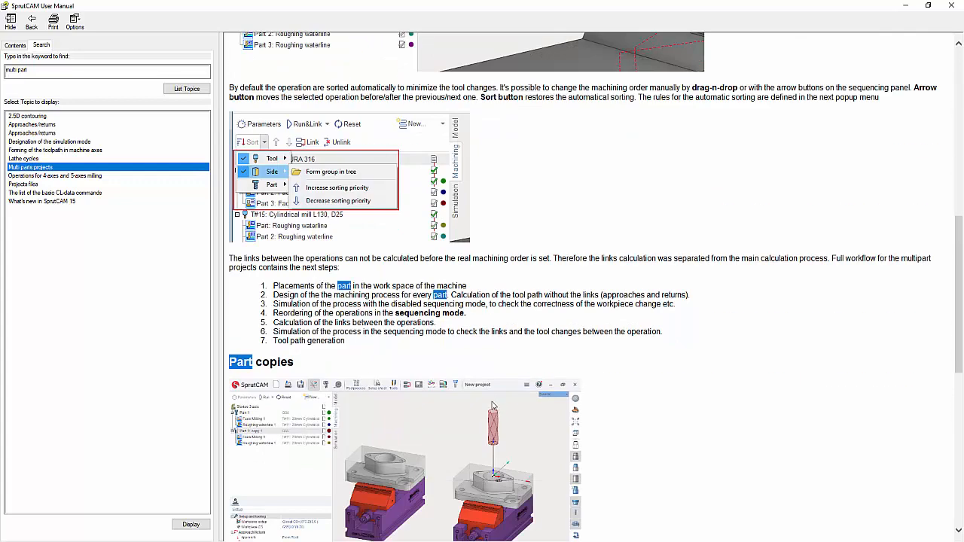
scroll(463, 456, "down", 3)
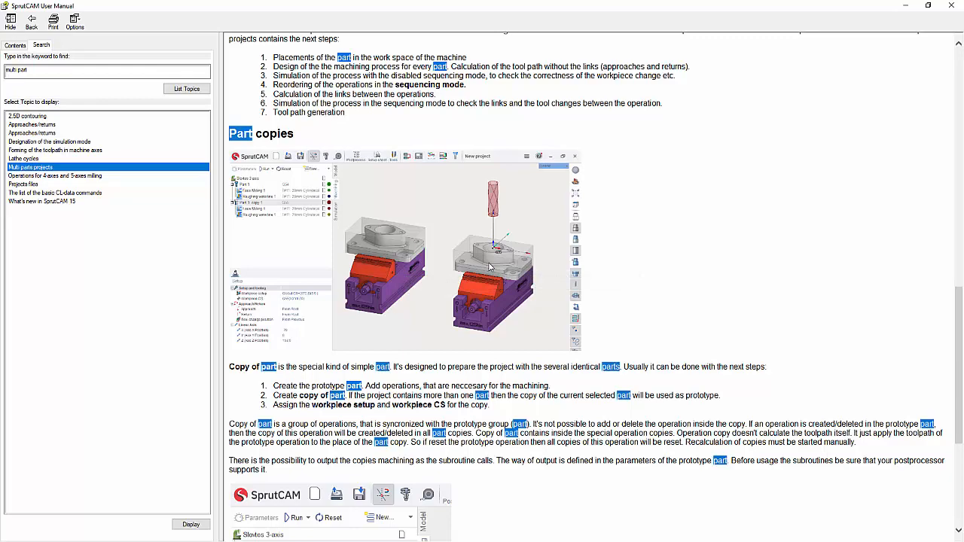
scroll(490, 267, "down", 3)
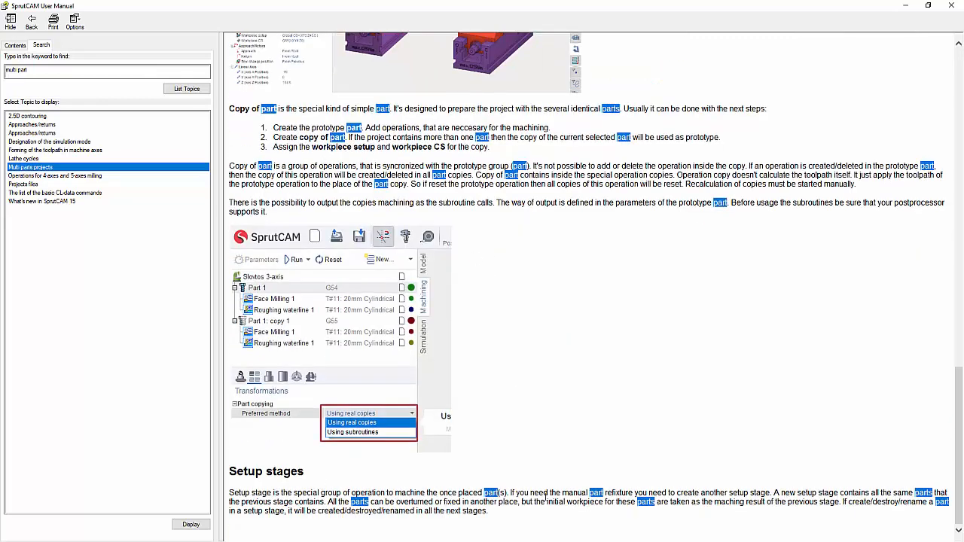
scroll(482, 468, "up", 10)
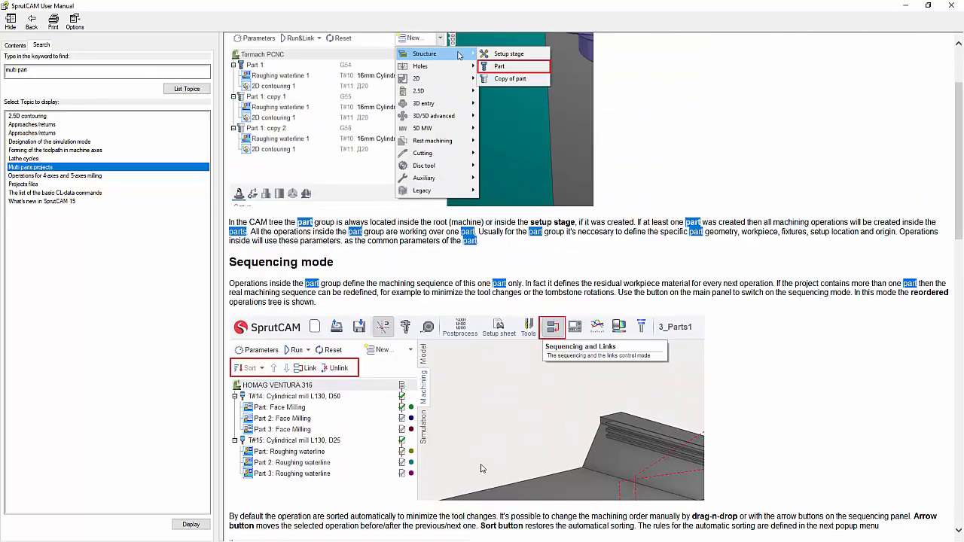
scroll(482, 469, "up", 2)
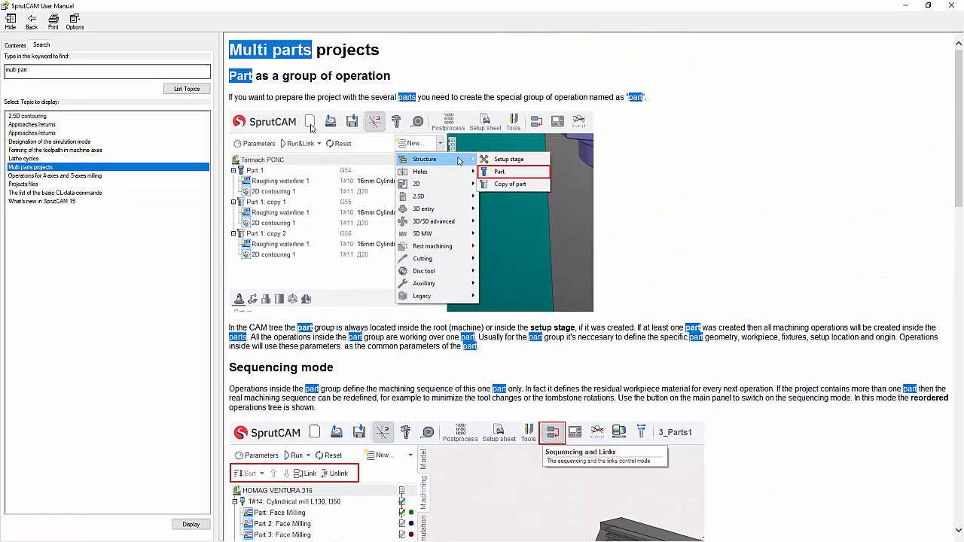
Review the "What's new in SprutCAM 15" topic, including its multi-parts section and demo video links, and close the manual
double_click(72, 202)
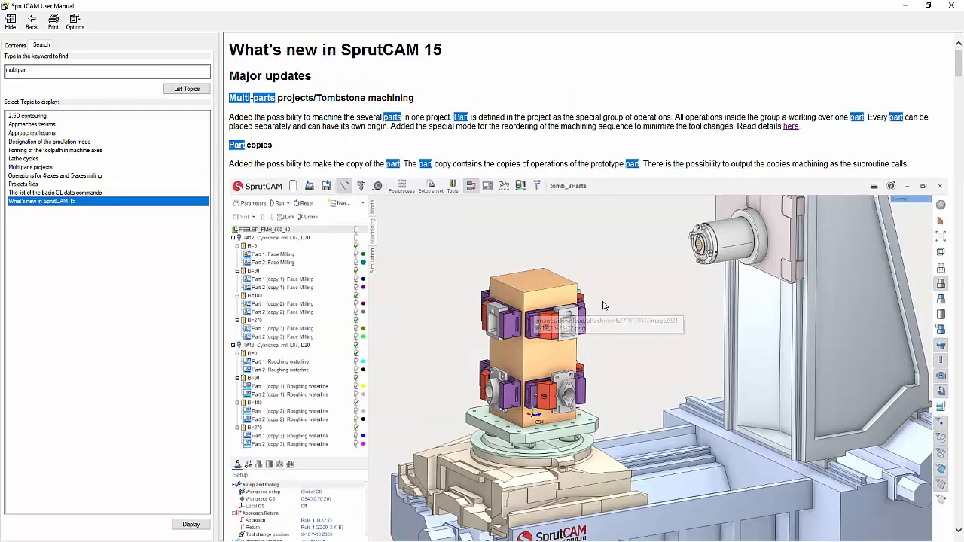
scroll(503, 322, "down", 3)
scroll(503, 322, "down", 7)
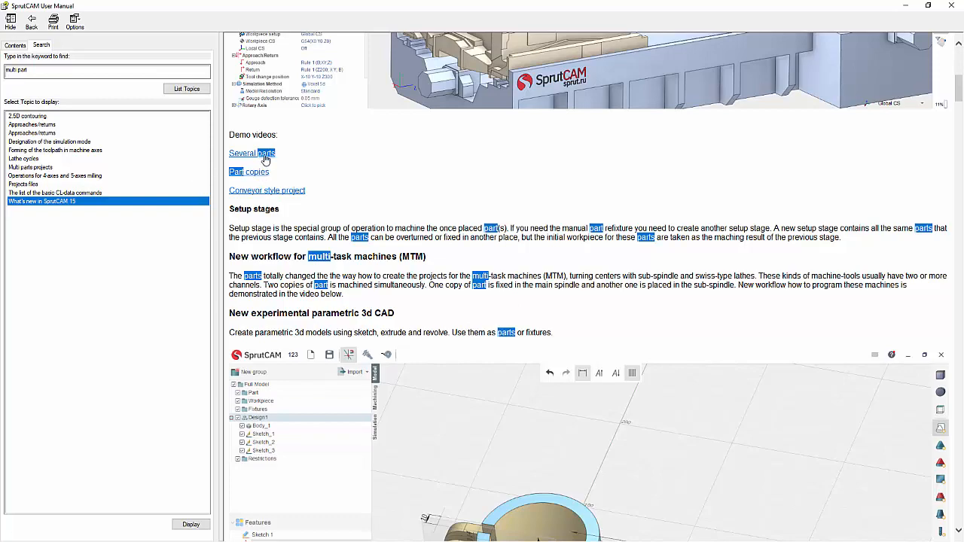
scroll(558, 249, "down", 10)
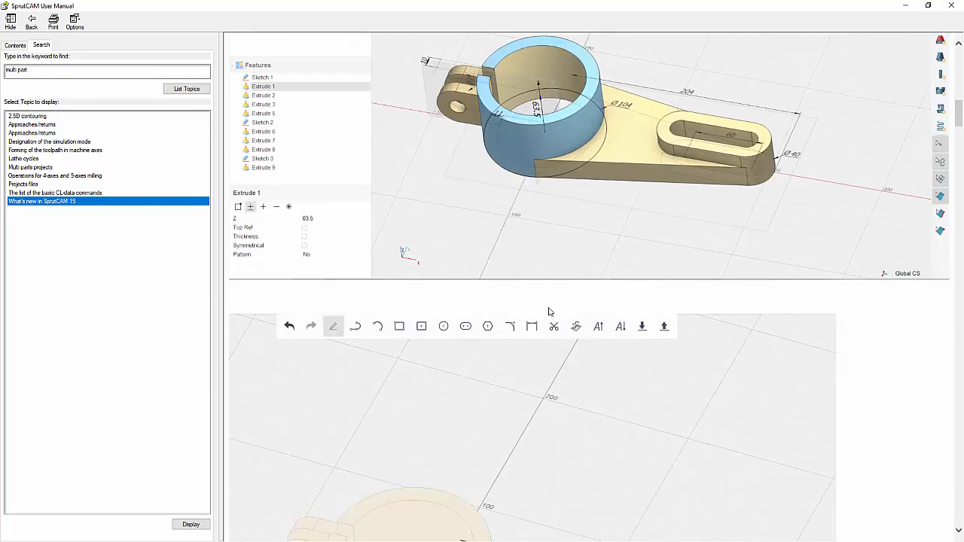
scroll(475, 284, "down", 5)
scroll(475, 284, "up", 20)
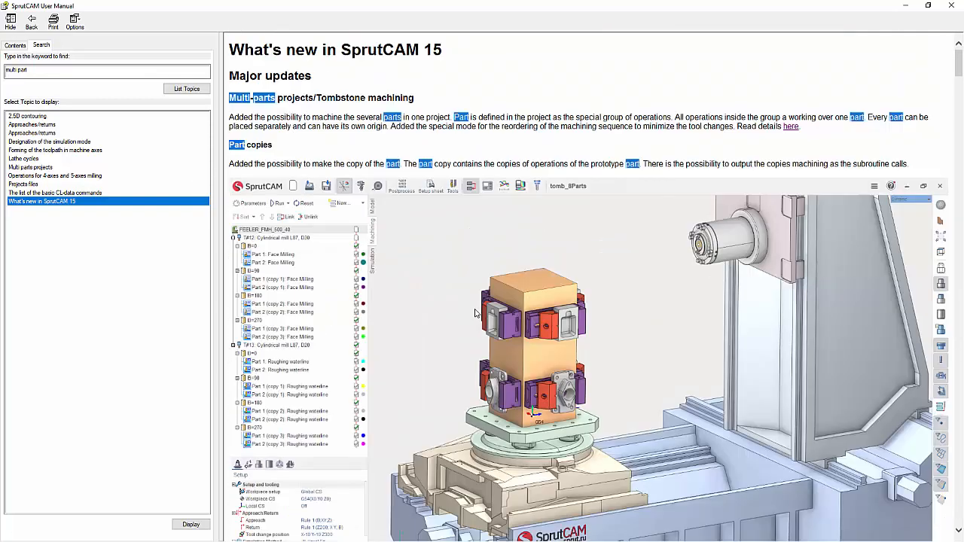
left_click(948, 5)
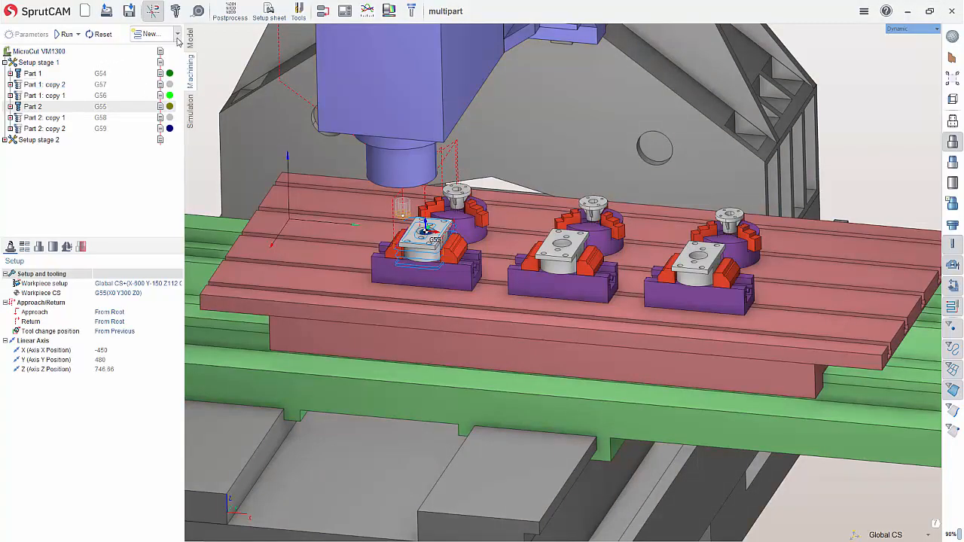
Look over the Structure group types offered for a new operation, without creating one
middle_click_drag(681, 179, 680, 202)
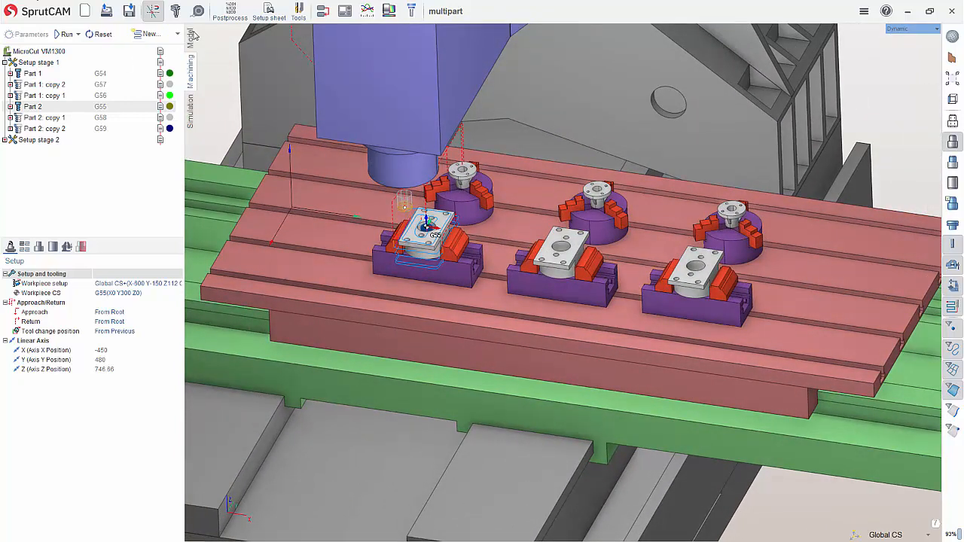
left_click(179, 35)
mouse_move(203, 54)
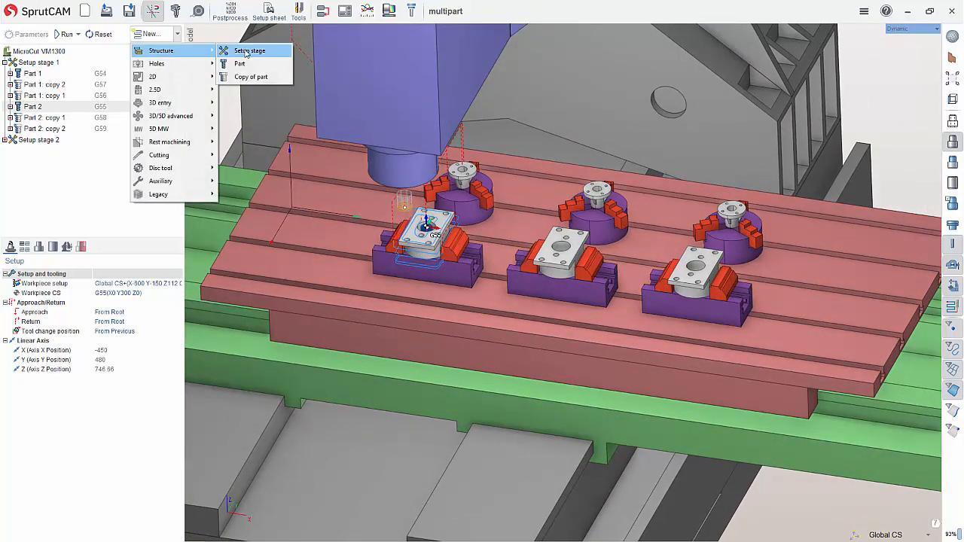
left_click(64, 179)
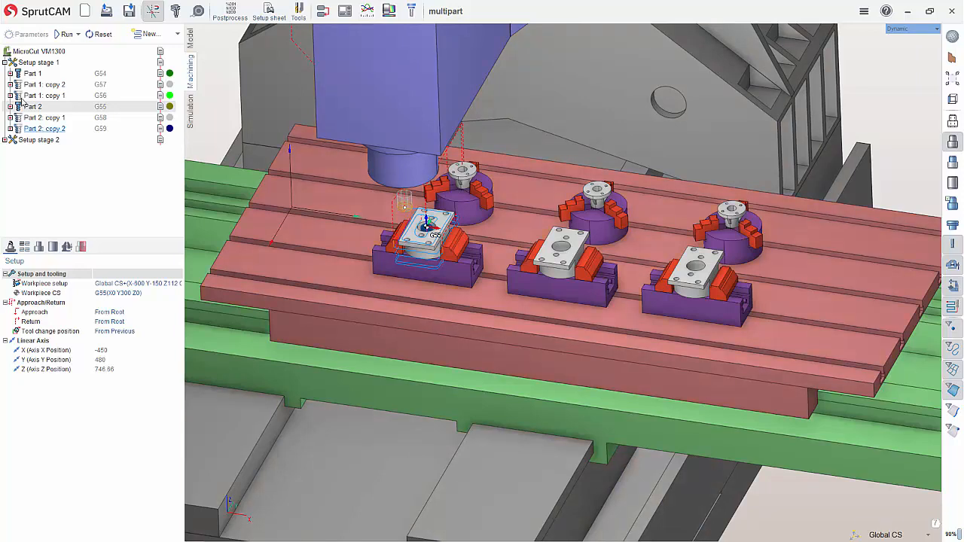
Collapse Setup stage 1 and compare the part placement and toolpaths of Setup stage 1 and Setup stage 2
left_click(5, 63)
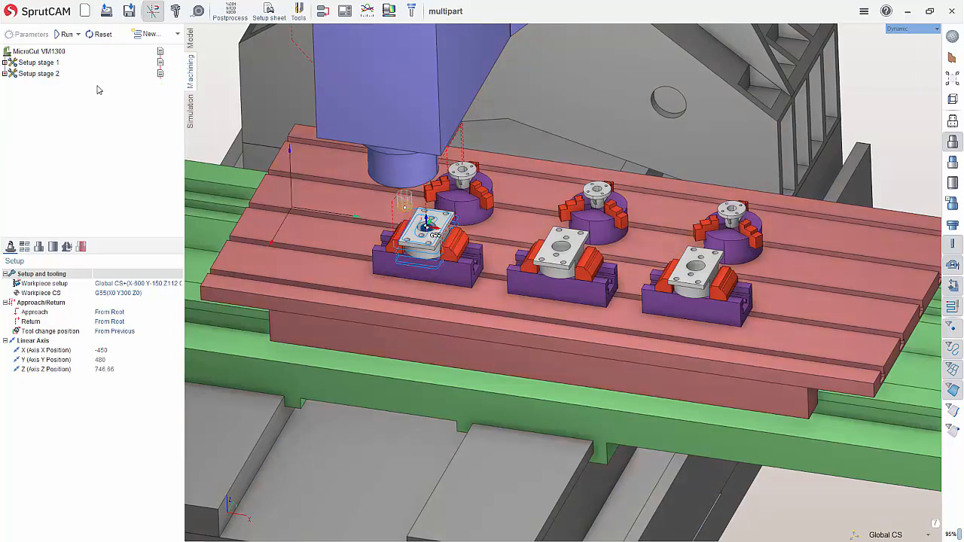
left_click(38, 62)
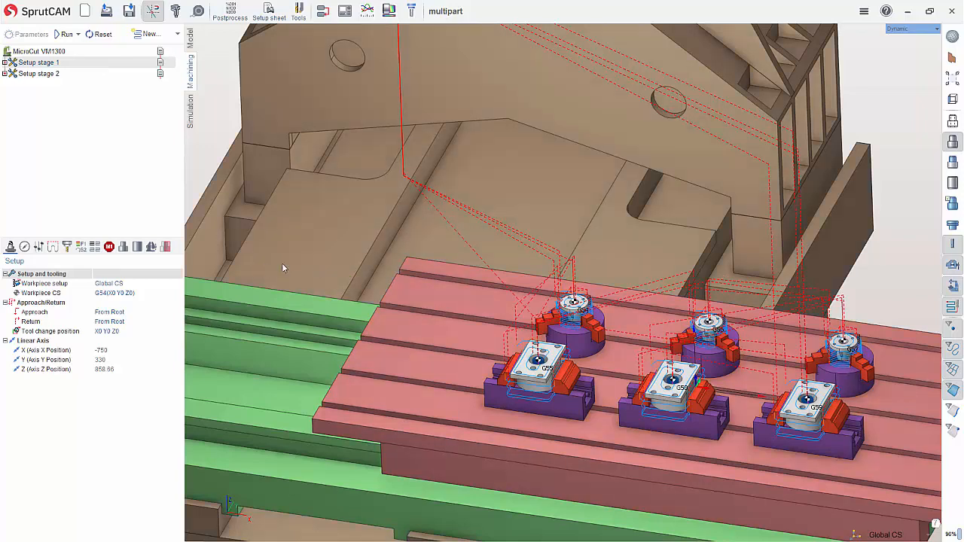
scroll(282, 262, "down", 1)
scroll(669, 367, "up", 4)
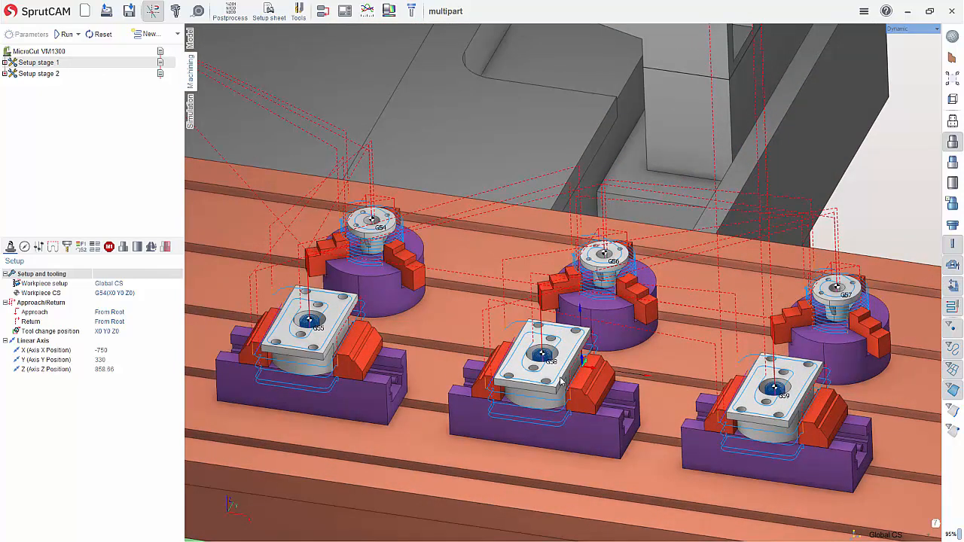
left_click(49, 79)
mouse_move(543, 357)
middle_mouse_down()
mouse_move(543, 311)
mouse_move(551, 377)
mouse_move(544, 325)
mouse_move(539, 345)
middle_mouse_up()
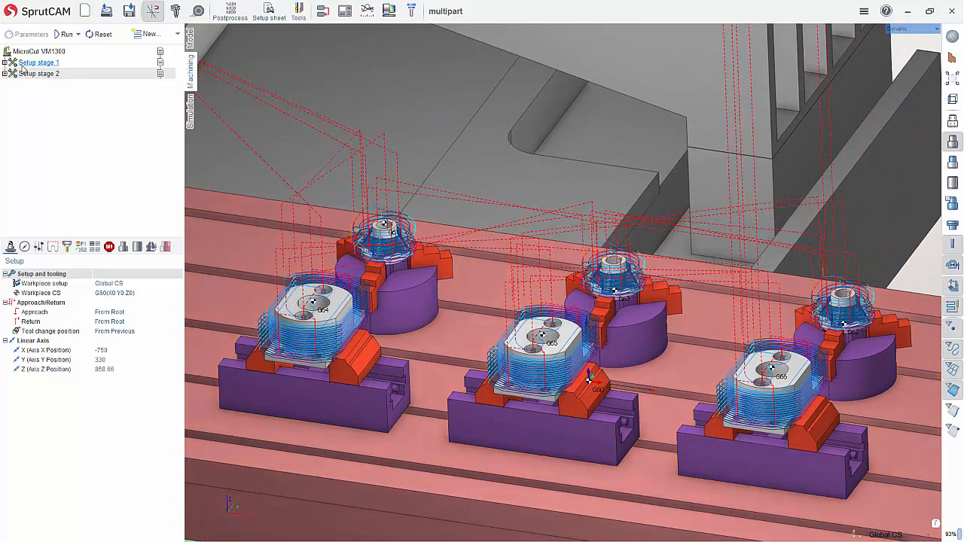
Expand Setup stage 1 and select Part 1 to inspect its location and toolpath on the machine table
mouse_move(23, 68)
double_click(47, 63)
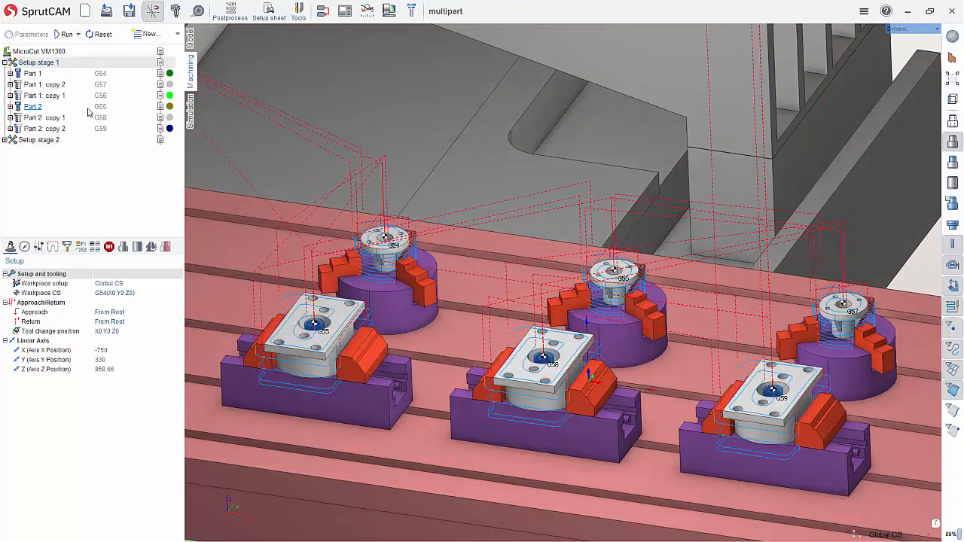
left_click(48, 76)
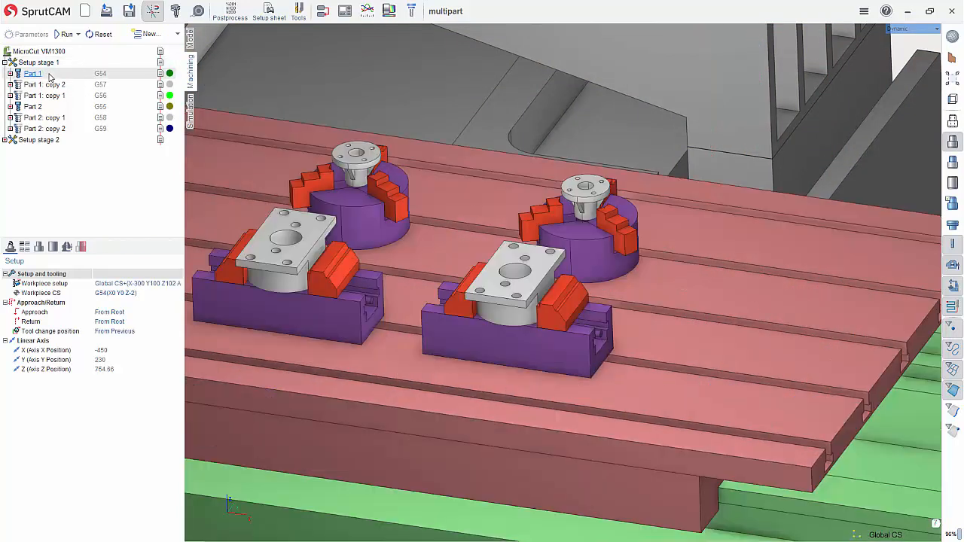
scroll(514, 174, "down", 1)
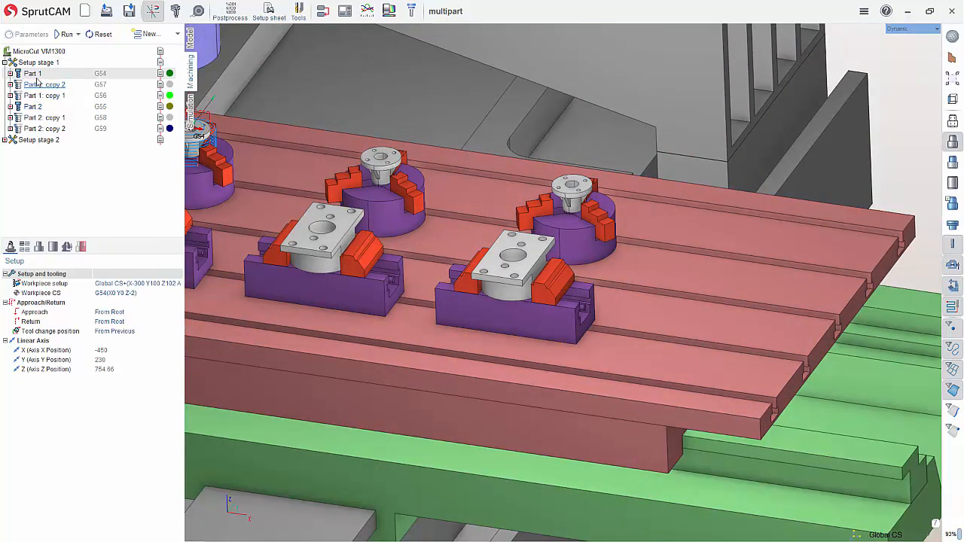
scroll(628, 249, "down", 2)
scroll(310, 174, "up", 4)
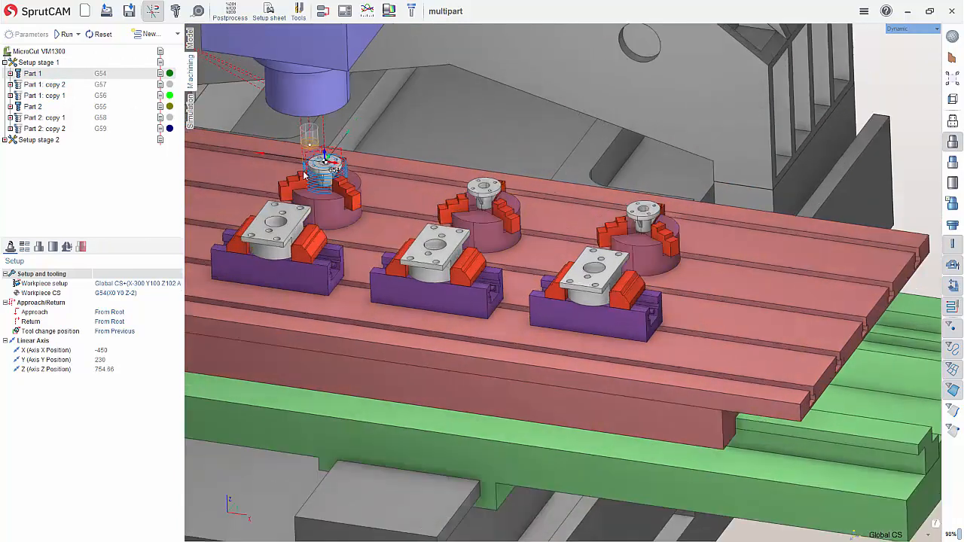
Switch between Part 2 and Part 1 of Setup stage 1 to compare their locations and toolpaths on the machine table
left_click(34, 107)
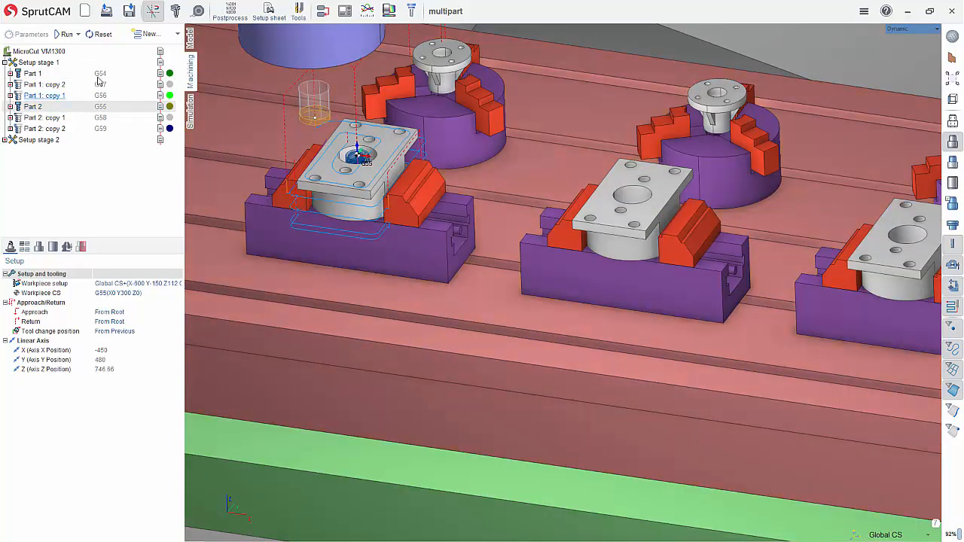
left_click(34, 74)
left_click(47, 108)
left_click(44, 73)
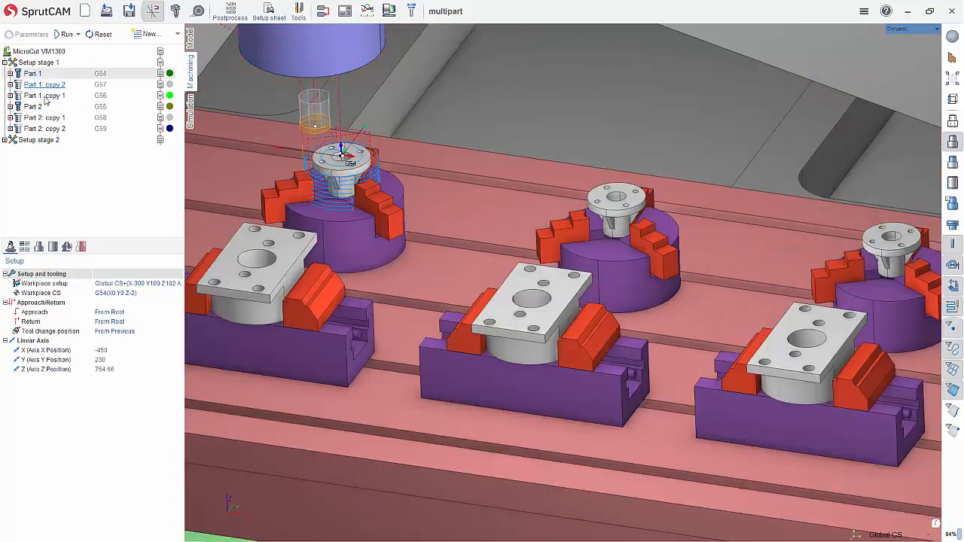
Inspect the geometry assigned to Part 1 and Part 2 by highlighting Part\Design1 and Part\Design2 in the model
left_click(179, 34)
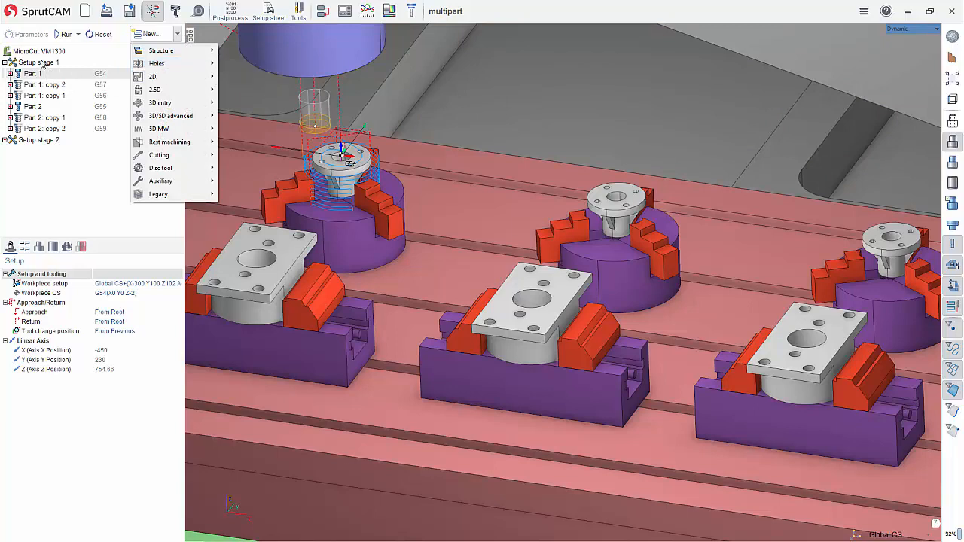
left_click(41, 248)
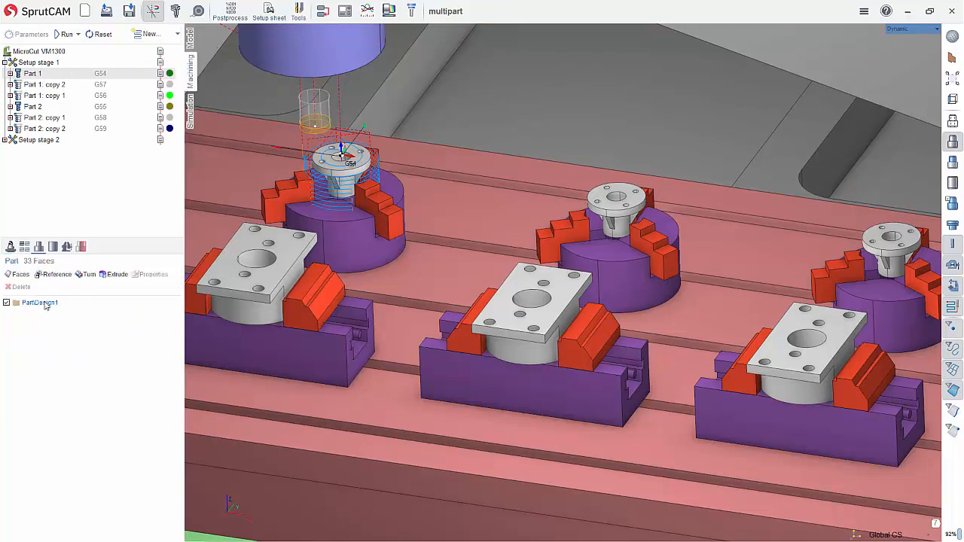
left_click(42, 303)
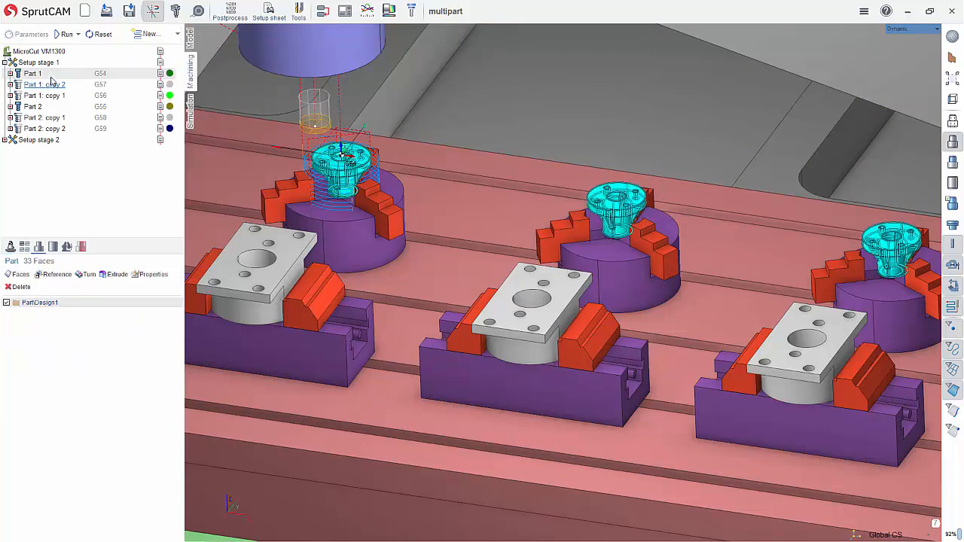
left_click(30, 108)
left_click(42, 303)
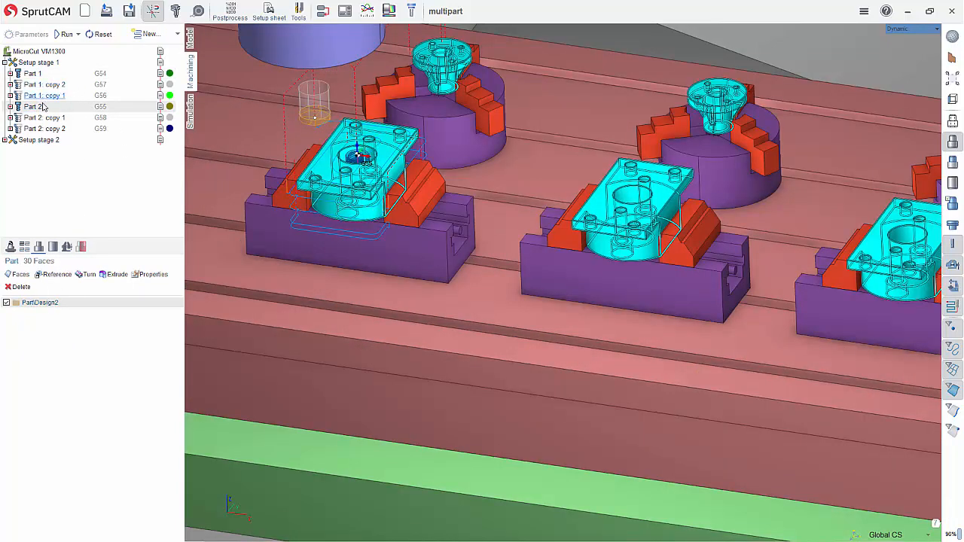
Review the Structure choices of setup stage, part and copy of part again, leaving the project without a new operation
left_click(151, 34)
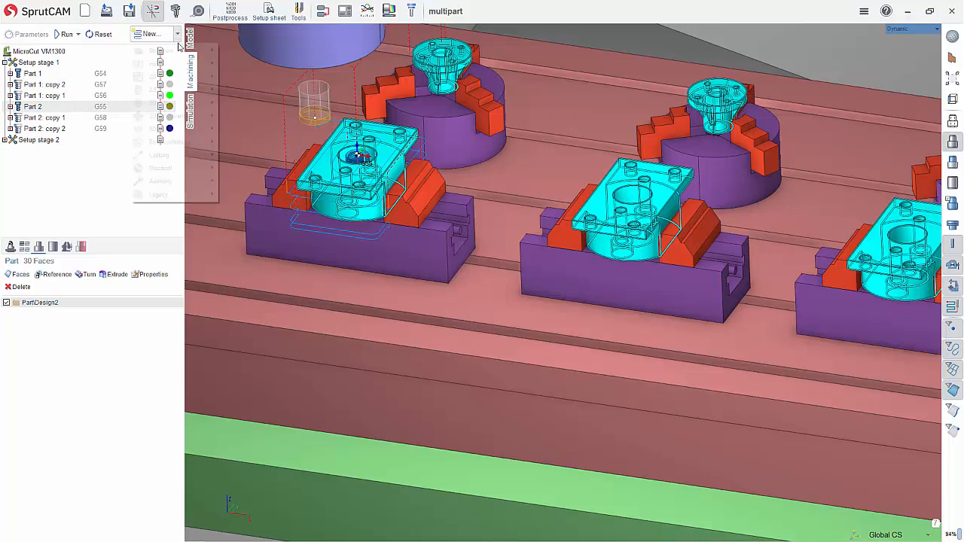
mouse_move(176, 70)
mouse_move(181, 50)
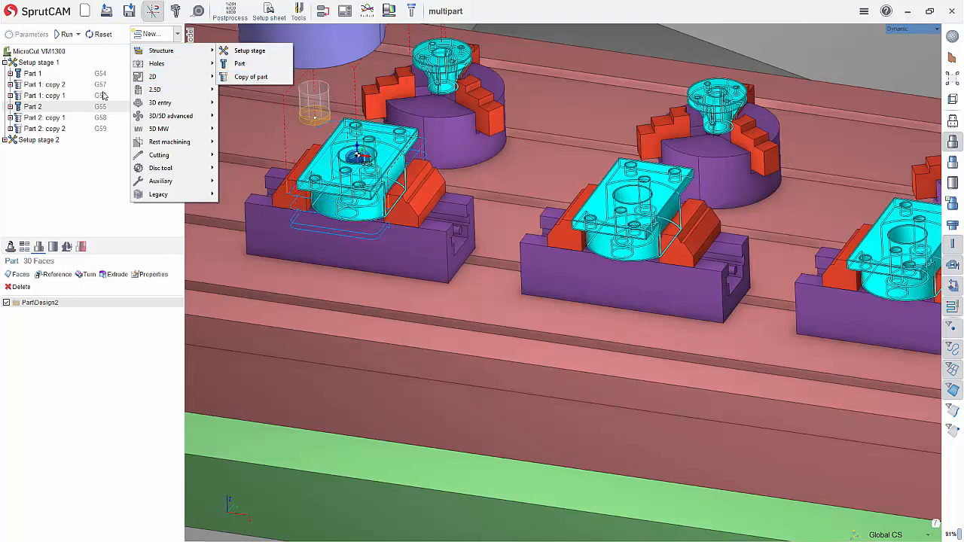
left_click(53, 190)
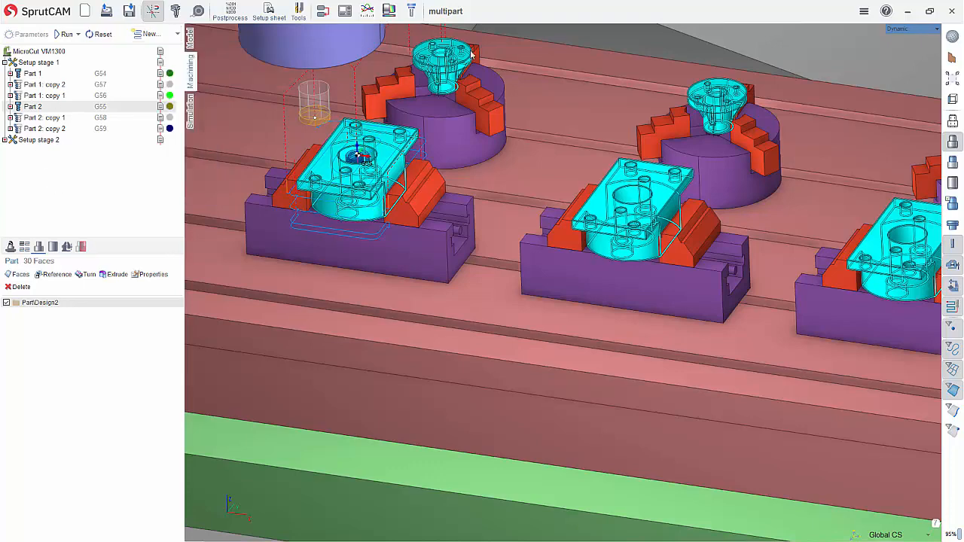
Expand Part 1 of Setup stage 1 and inspect the toolpaths of Face Milling 1, Roughing waterline 1 and Hole machining 1
scroll(455, 177, "down", 3)
scroll(445, 120, "up", 4)
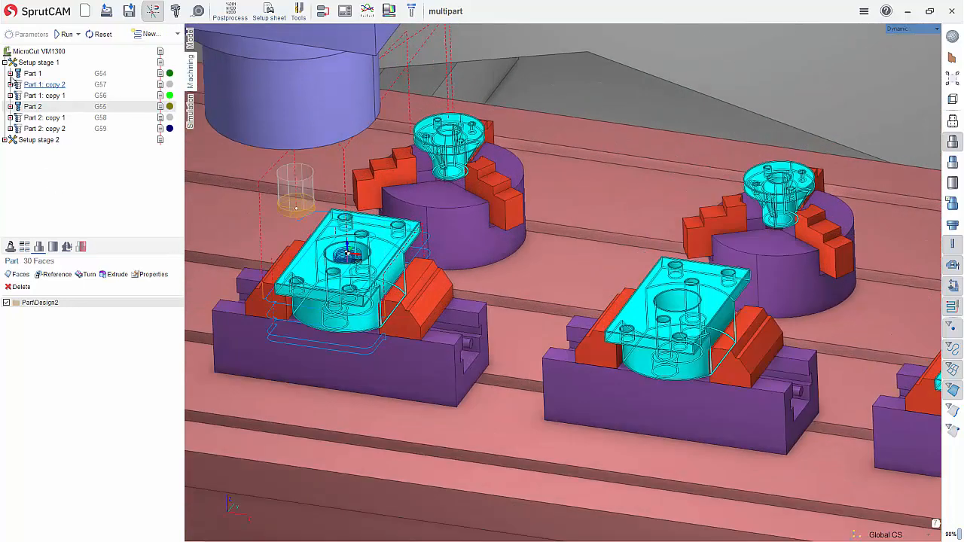
left_click(9, 73)
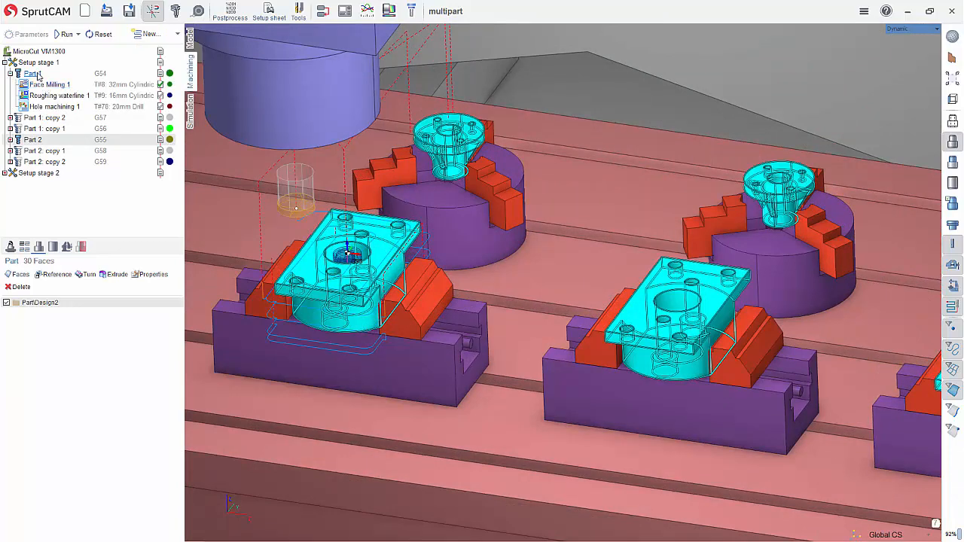
left_click(47, 85)
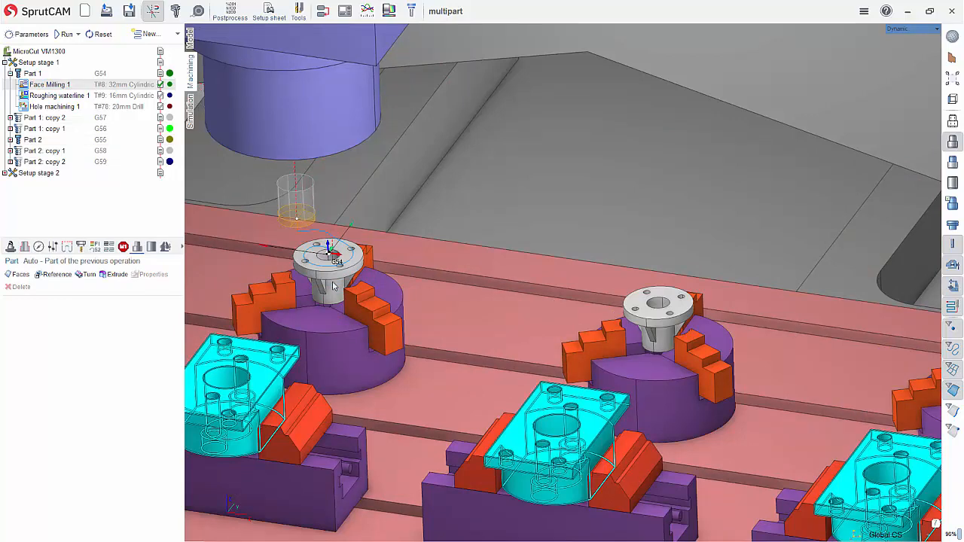
left_click(46, 96)
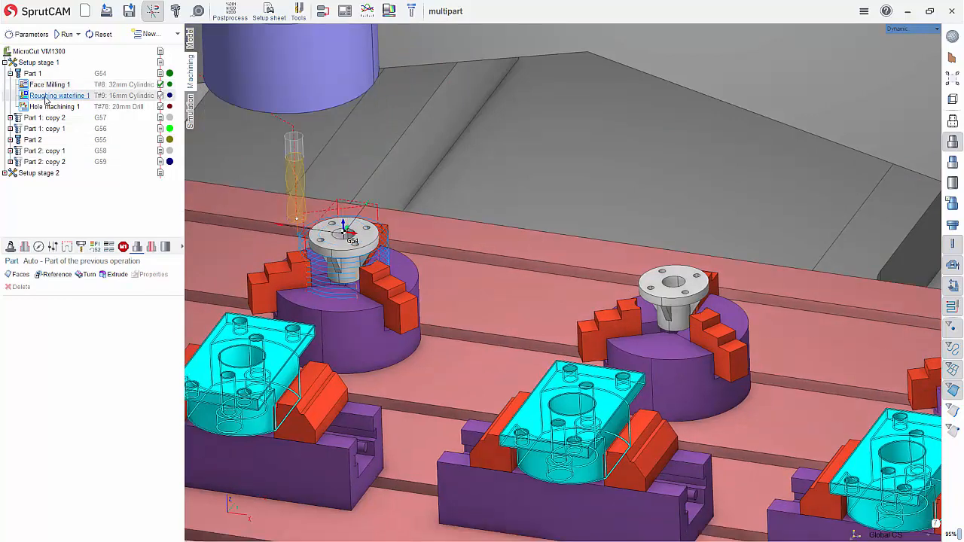
left_click(55, 107)
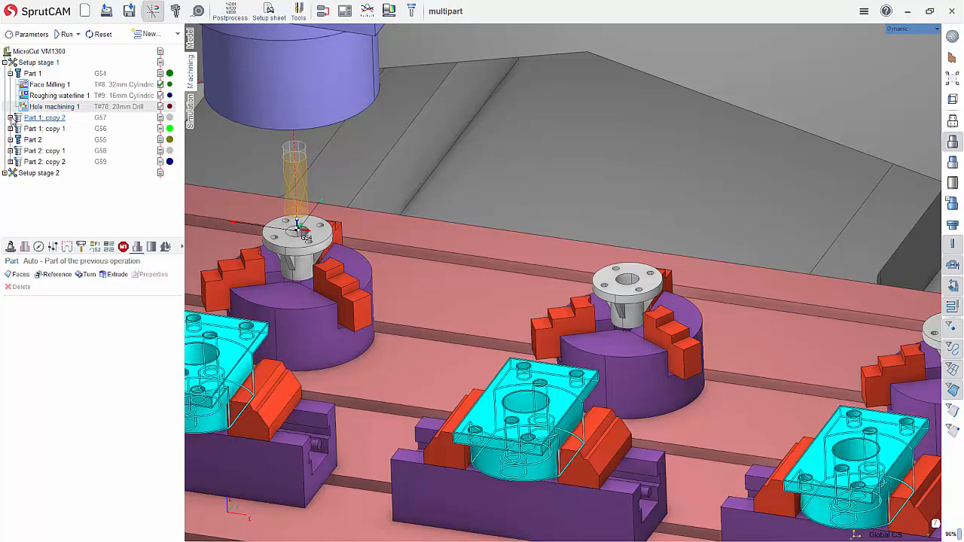
Expand Part 1: copy 2 and compare its operations with those of the original Part 1
left_click(11, 118)
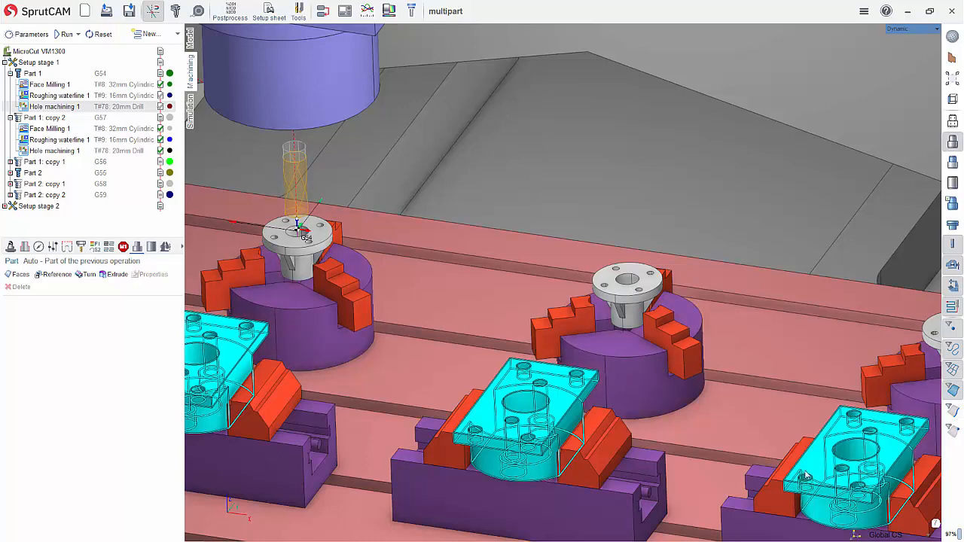
scroll(506, 331, "down", 3)
scroll(658, 404, "up", 2)
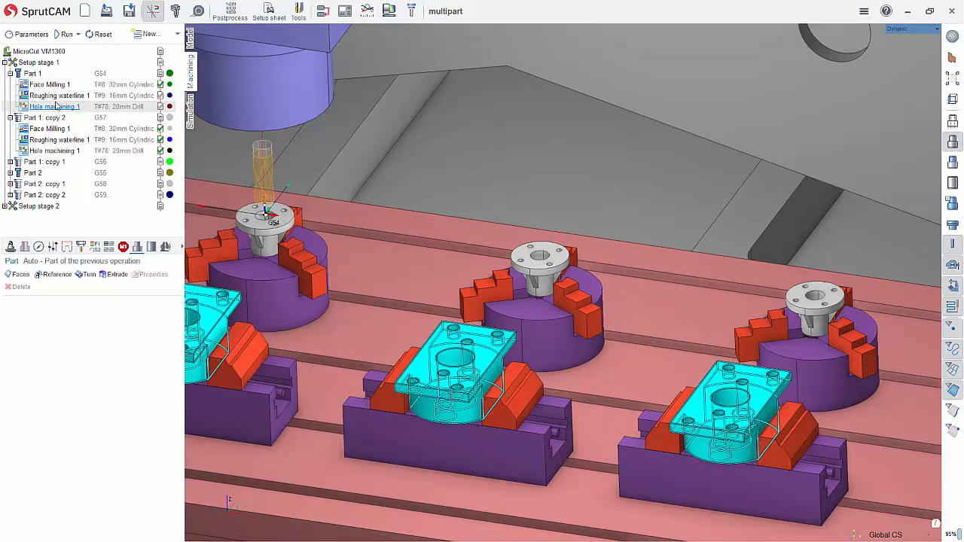
left_click(45, 74)
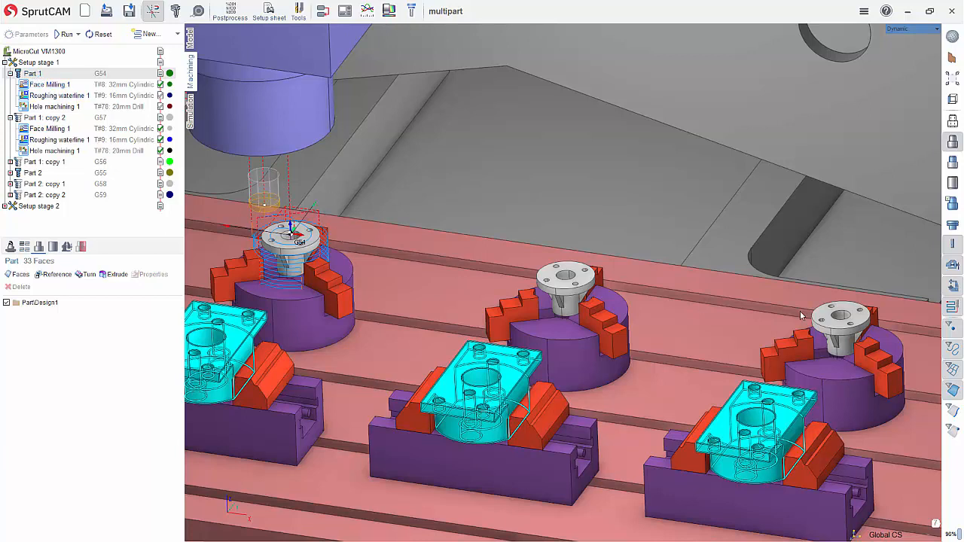
left_click(52, 85)
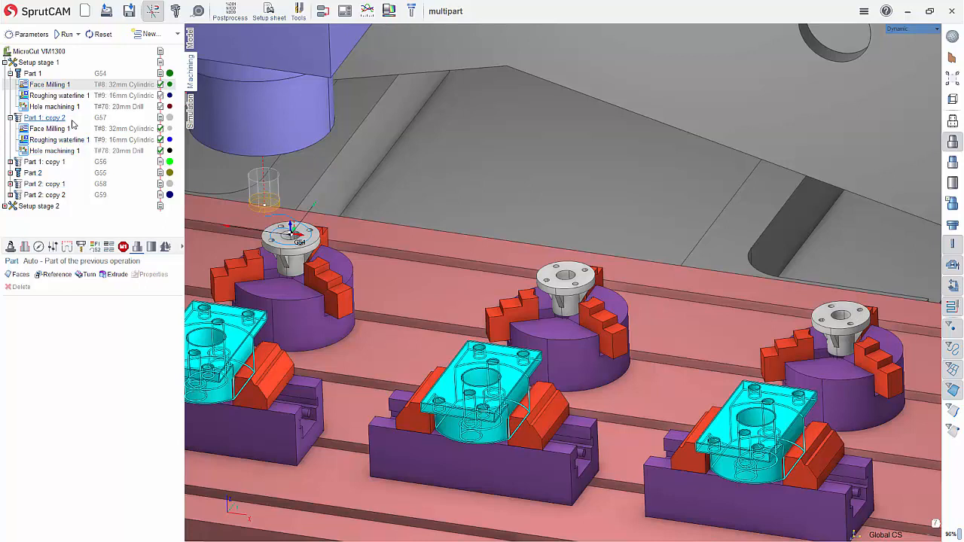
mouse_move(74, 126)
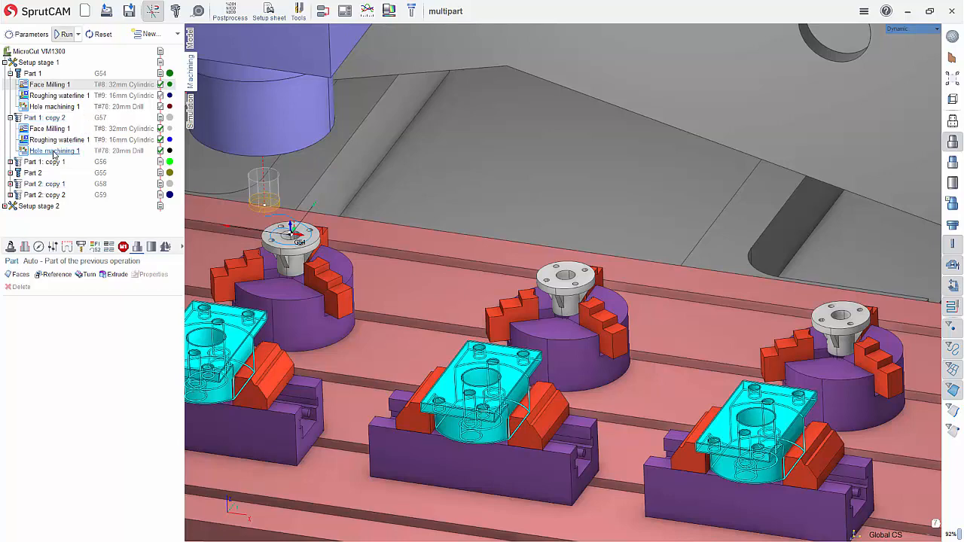
Inspect the location and toolpath of Part 2 and its two copies, copy 1 and copy 2, in Setup stage 1
left_click(32, 173)
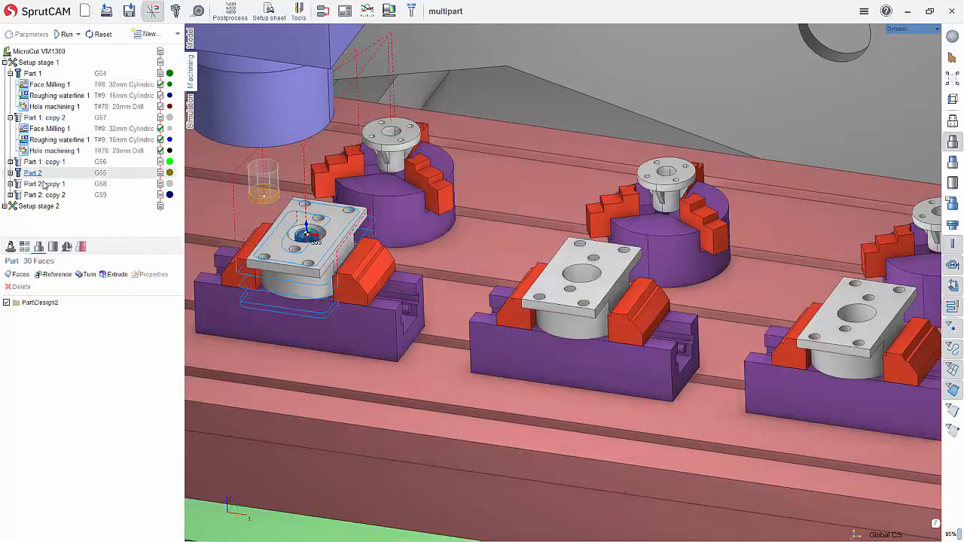
left_click(44, 184)
left_click(43, 195)
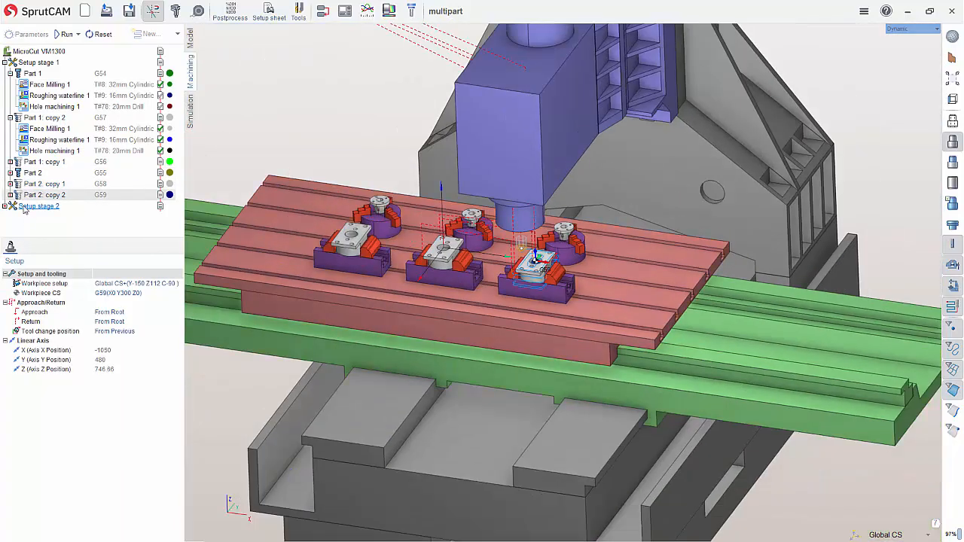
Expand Setup stage 2, examine its parts, copies and toolpaths on the machine table, and collapse the stage again
left_click(27, 208)
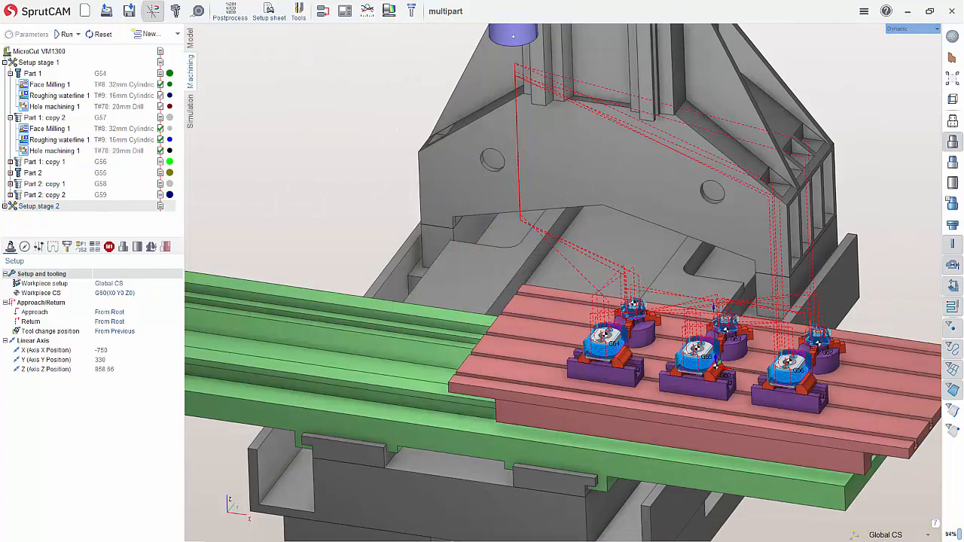
left_click(6, 206)
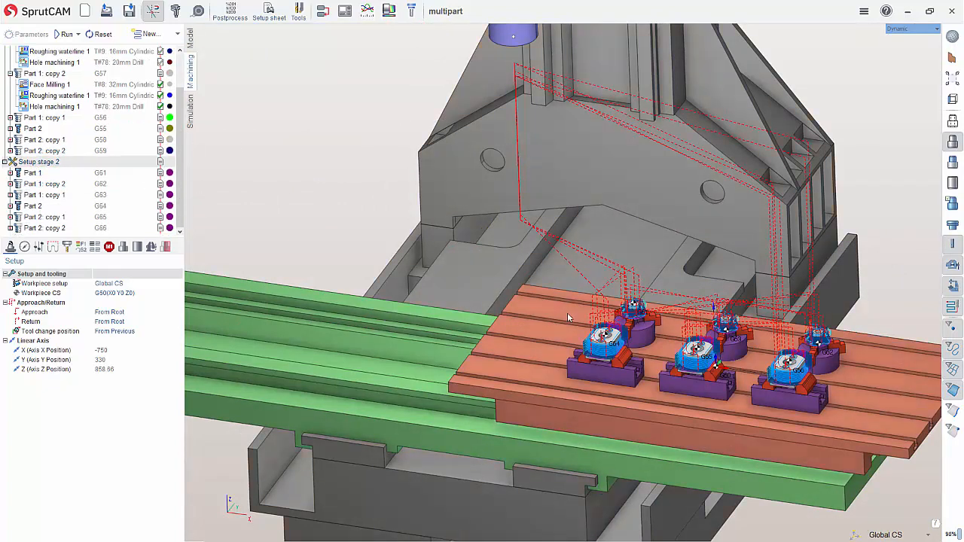
scroll(394, 293, "down", 4)
scroll(462, 309, "up", 5)
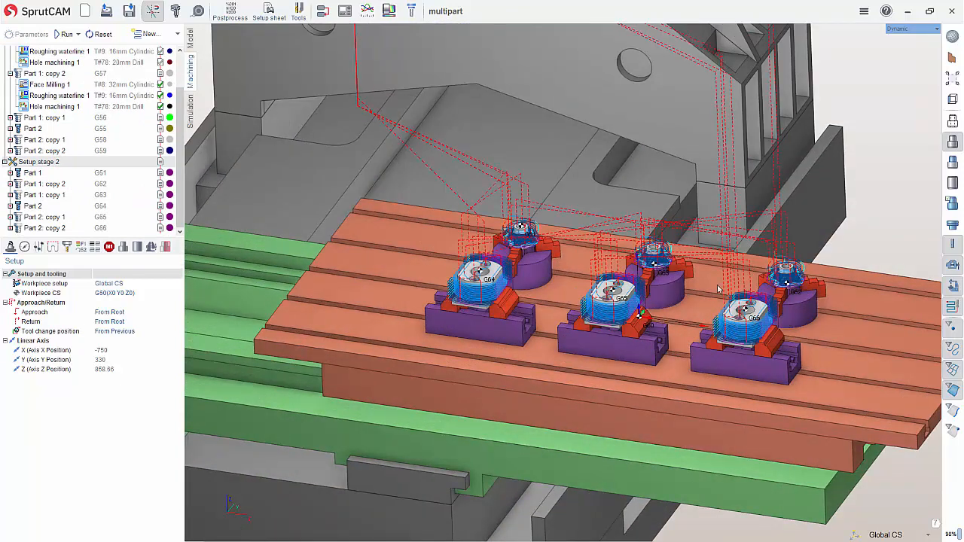
left_click(6, 162)
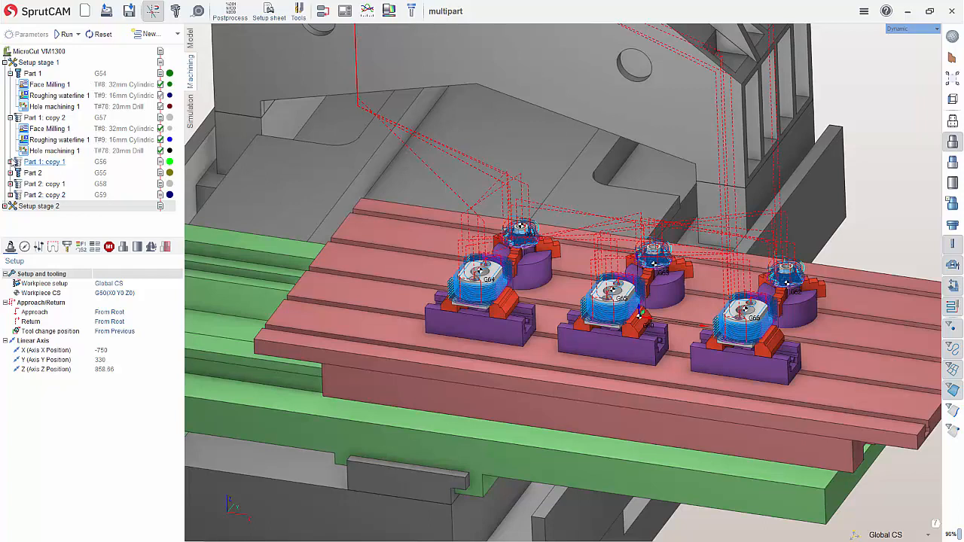
Expand the remaining parts and copies of Setup stage 1, plus Setup stage 2, and review the operations listed in the tree
left_click(9, 162)
left_click(10, 205)
scroll(9, 214, "down", 2)
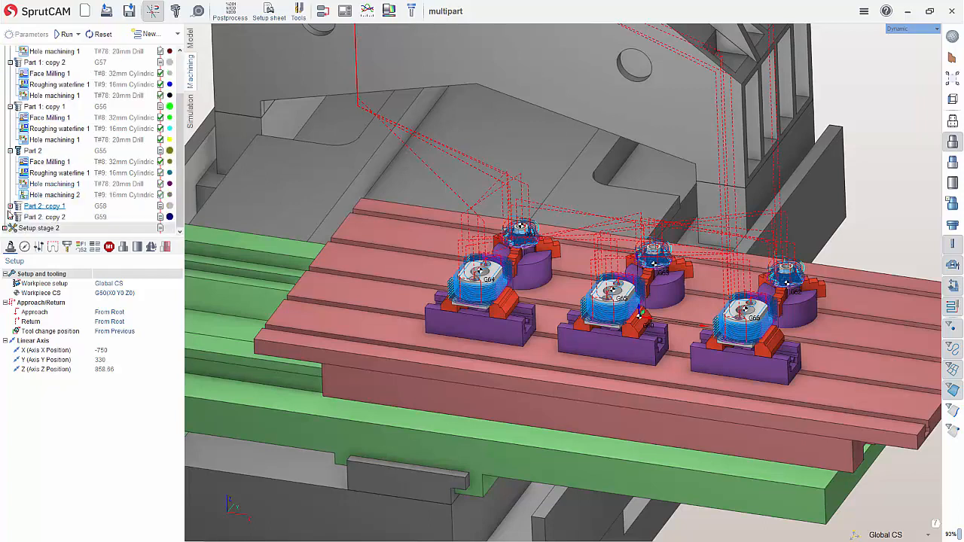
left_click(10, 205)
scroll(10, 217, "down", 2)
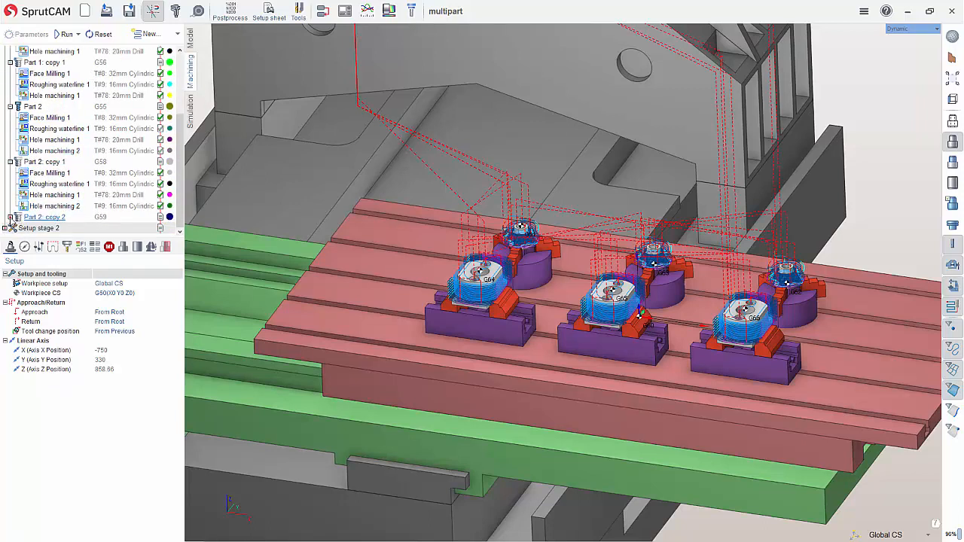
left_click(10, 217)
scroll(10, 222, "down", 2)
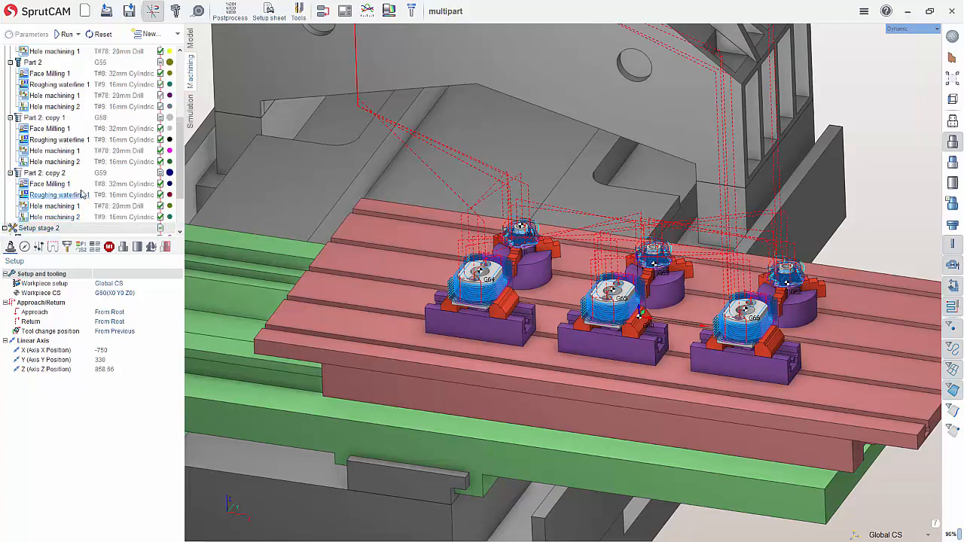
scroll(85, 193, "down", 2)
mouse_move(89, 186)
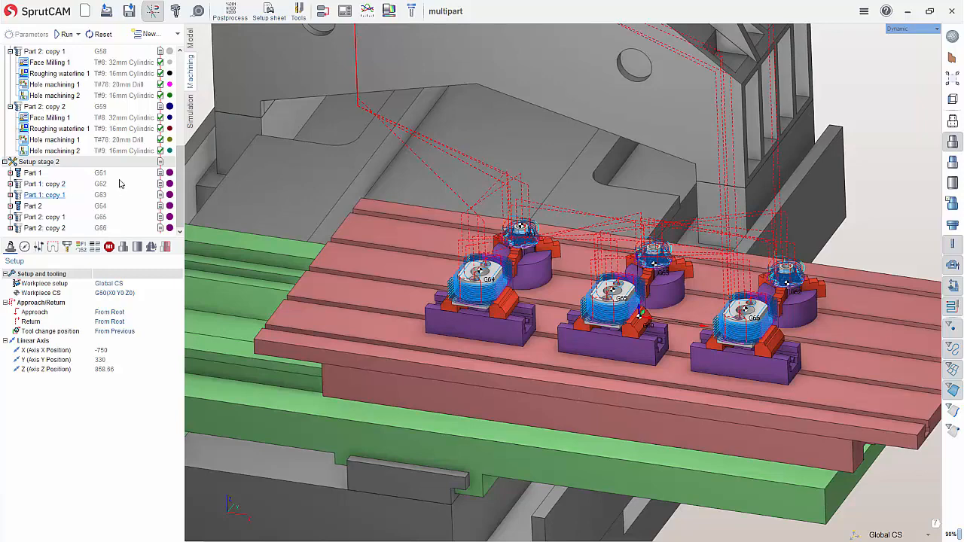
Switch the operation tree to the machining sequence grouped by tool and review the operation order in both setup stages
left_click(322, 14)
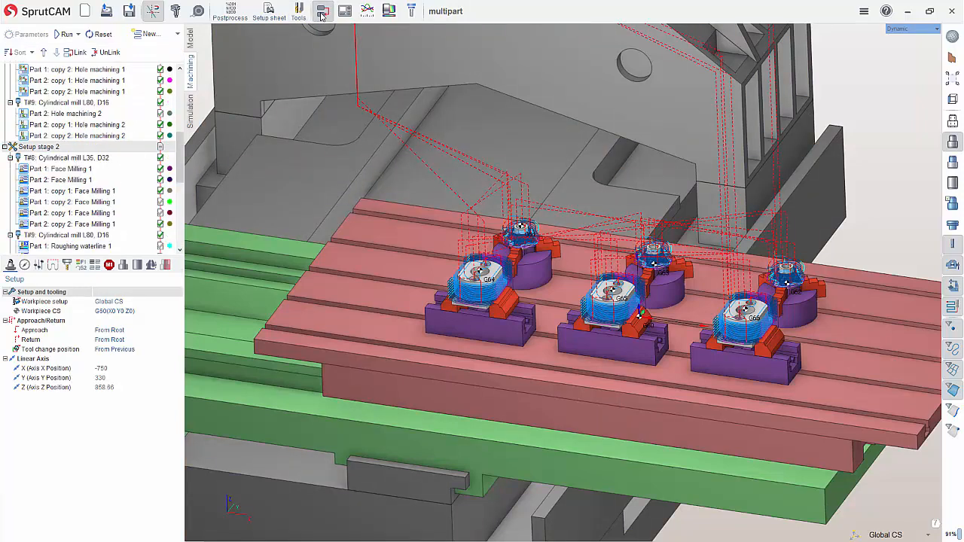
scroll(97, 121, "up", 3)
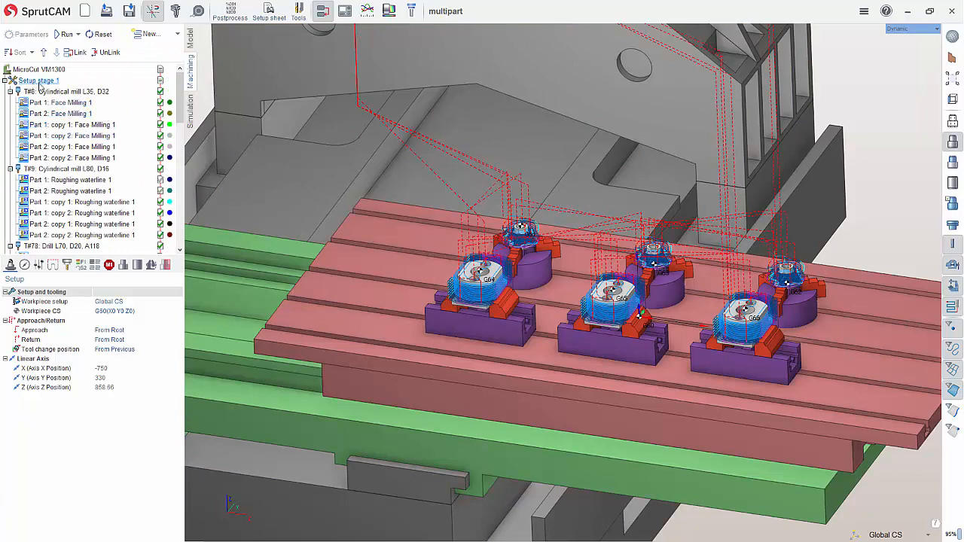
scroll(87, 173, "down", 3)
scroll(67, 240, "down", 6)
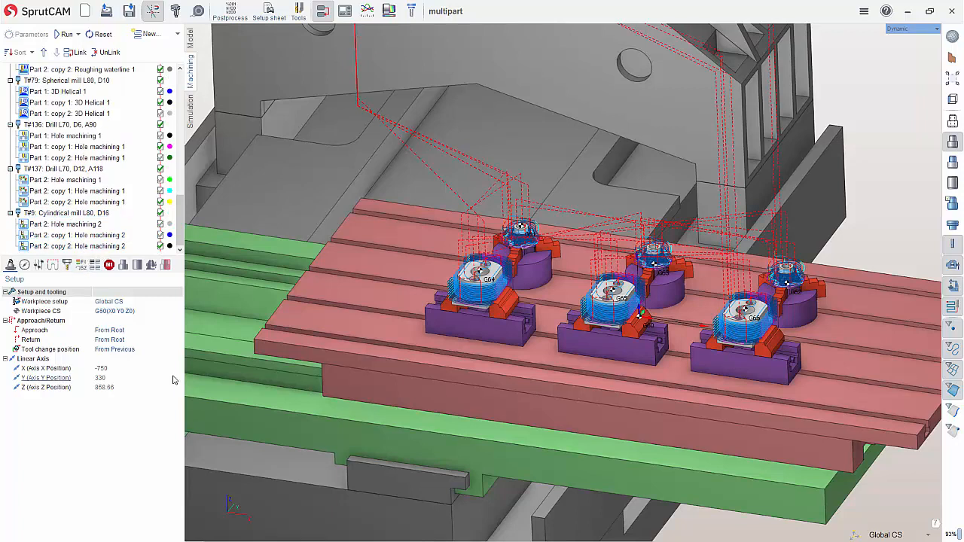
Enlarge the operation sequence list so more operations fit, and return to the start of Setup stage 1
left_click(100, 377)
left_click_drag(179, 257, 179, 412)
scroll(103, 235, "up", 5)
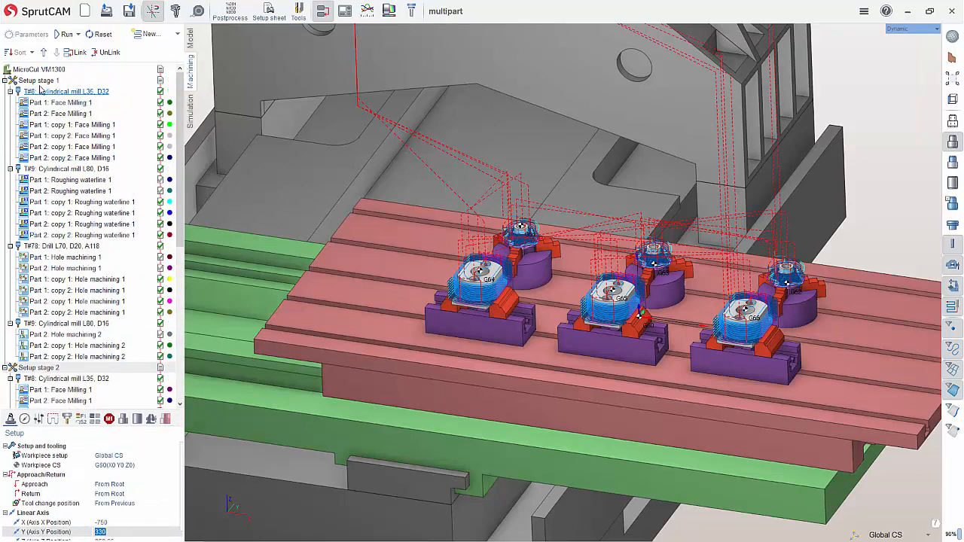
Examine the Tool, Side and Part sorting criteria available for the operation sequence
left_click(24, 53)
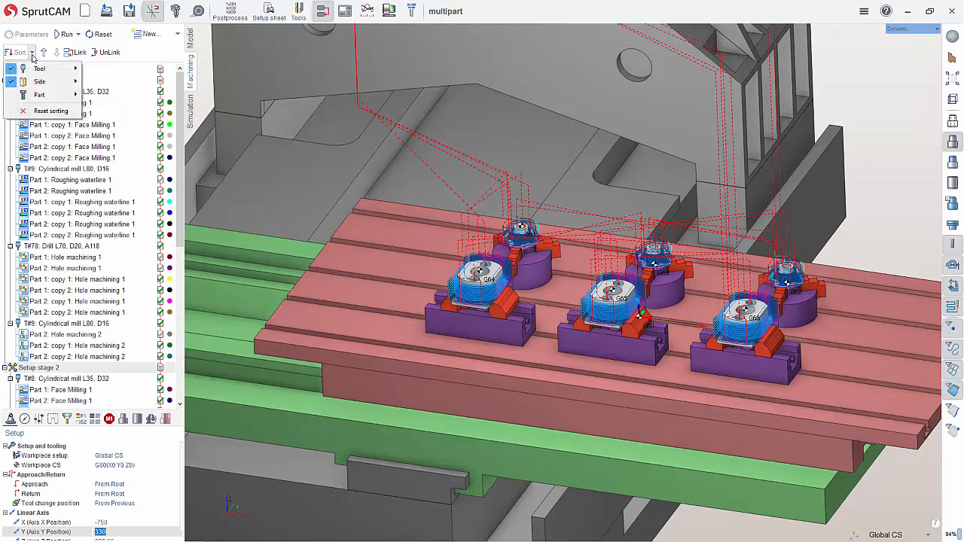
mouse_move(50, 72)
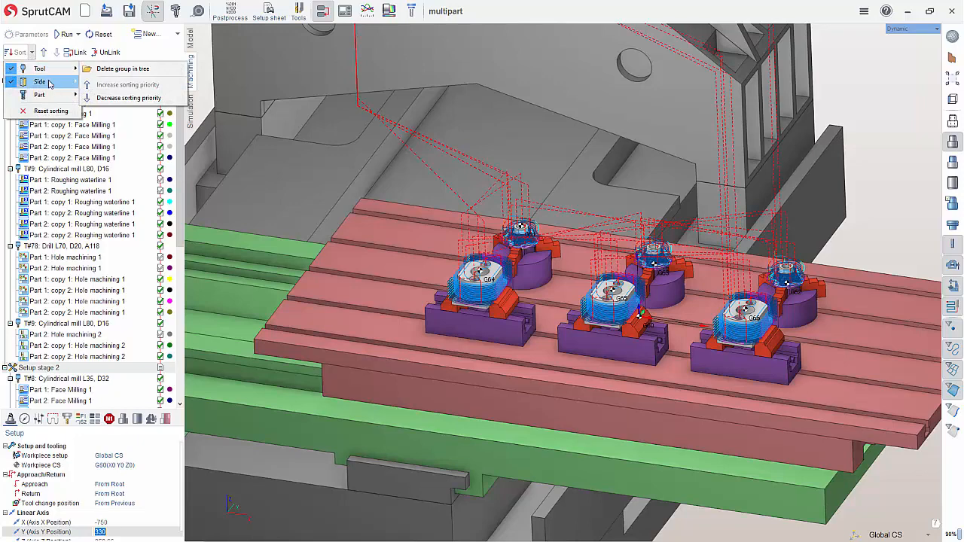
mouse_move(39, 95)
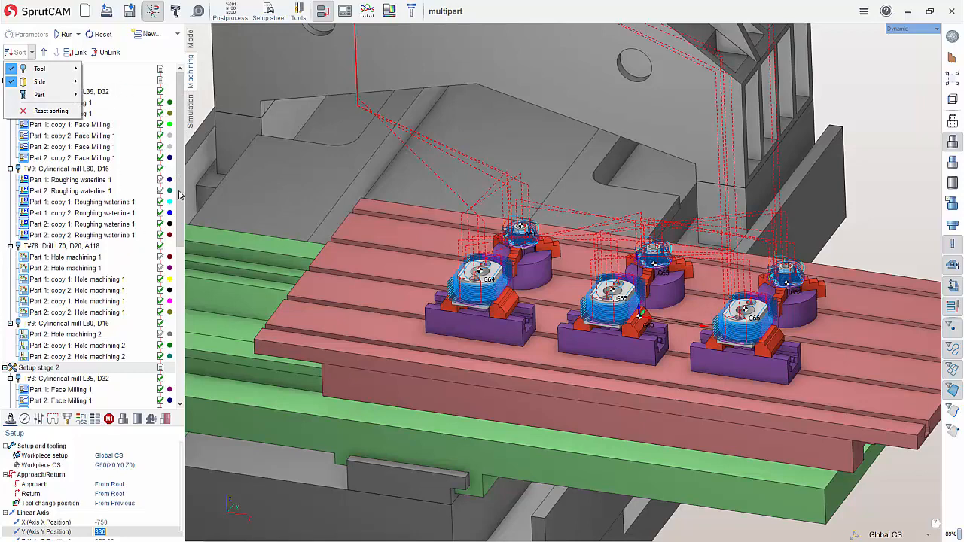
left_click(178, 193)
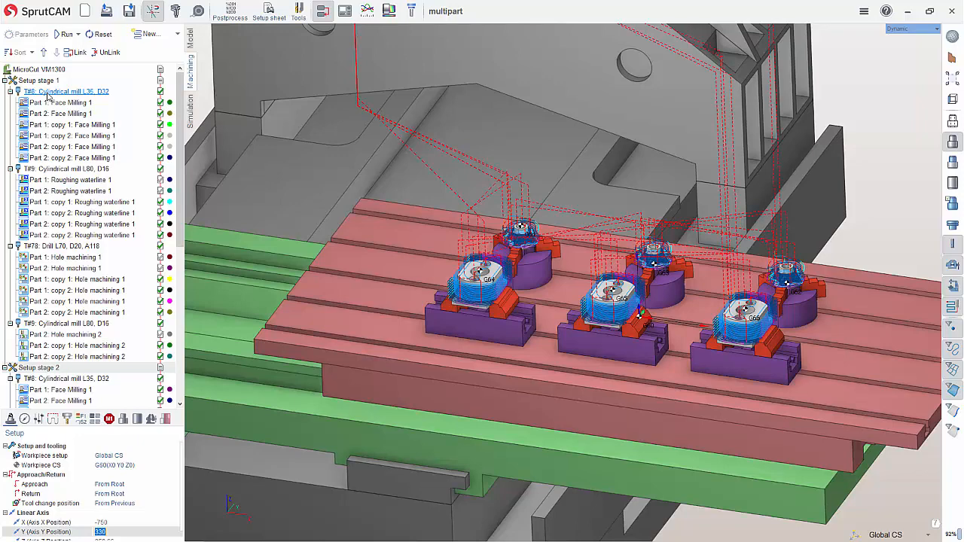
Step through the T#8 face milling operations of all parts and copies in Setup stage 1, plus its T#9 and T#78 tool groups
left_click(66, 104)
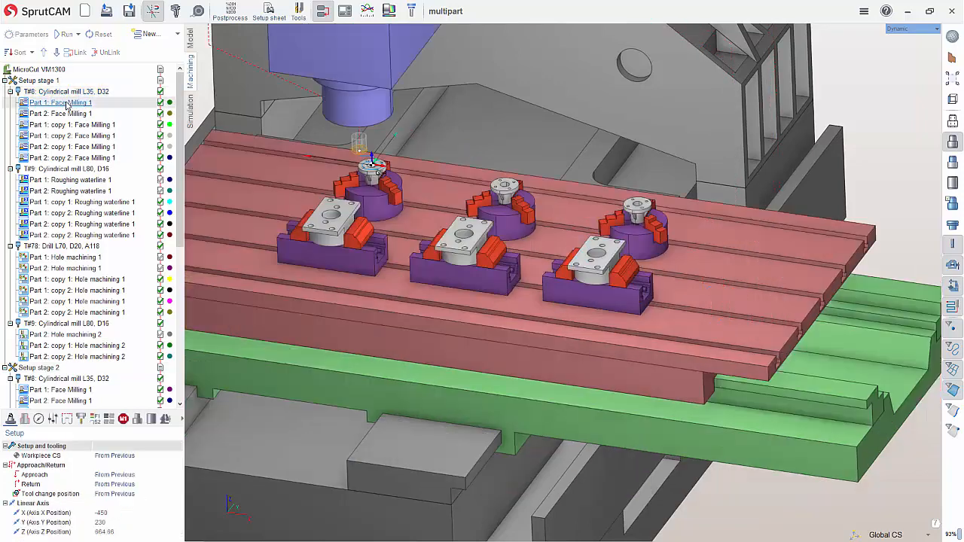
left_click(64, 114)
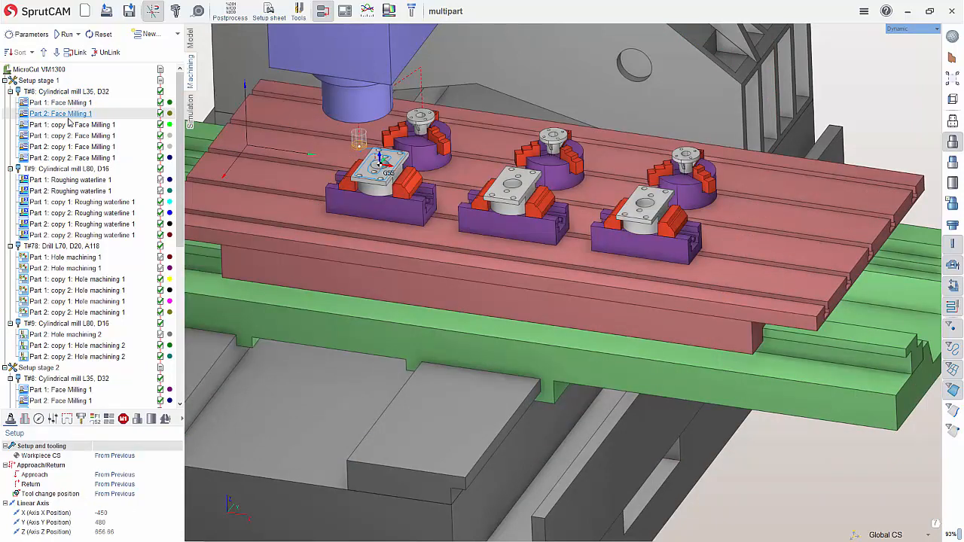
left_click(70, 125)
left_click(71, 136)
left_click(73, 147)
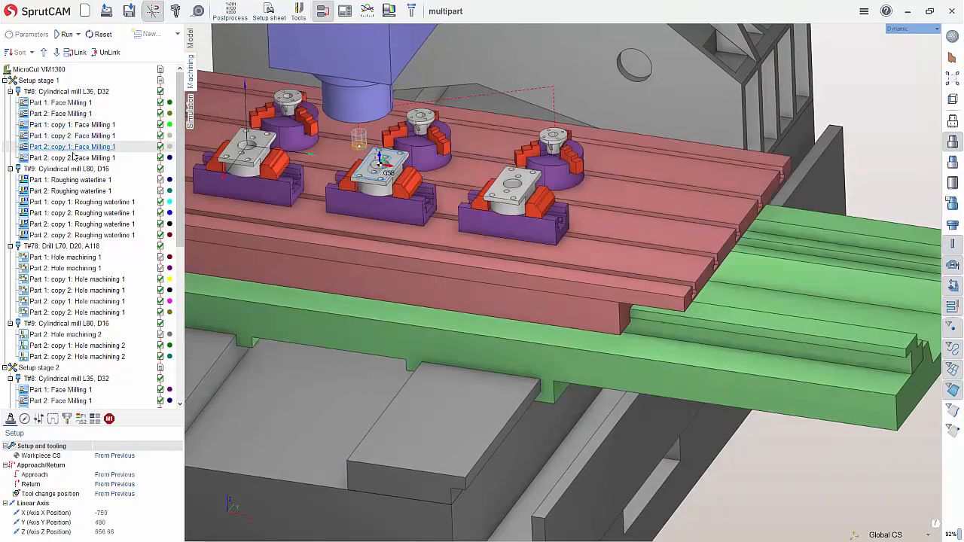
left_click(73, 157)
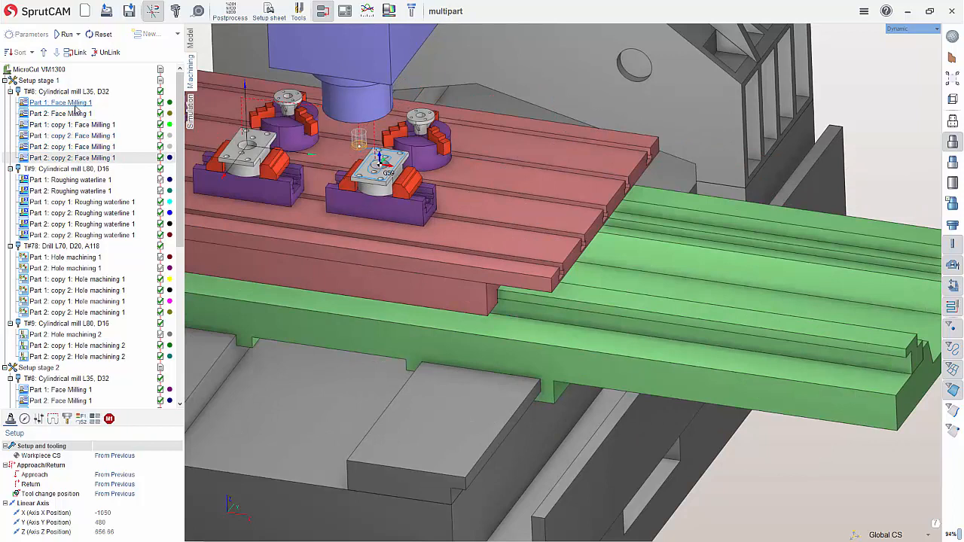
left_click(63, 171)
left_click(63, 247)
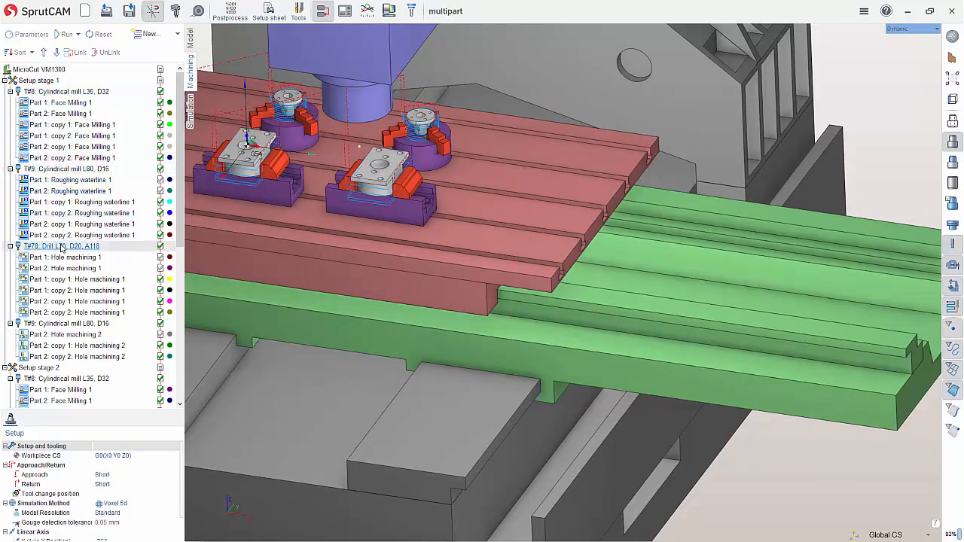
left_click(60, 324)
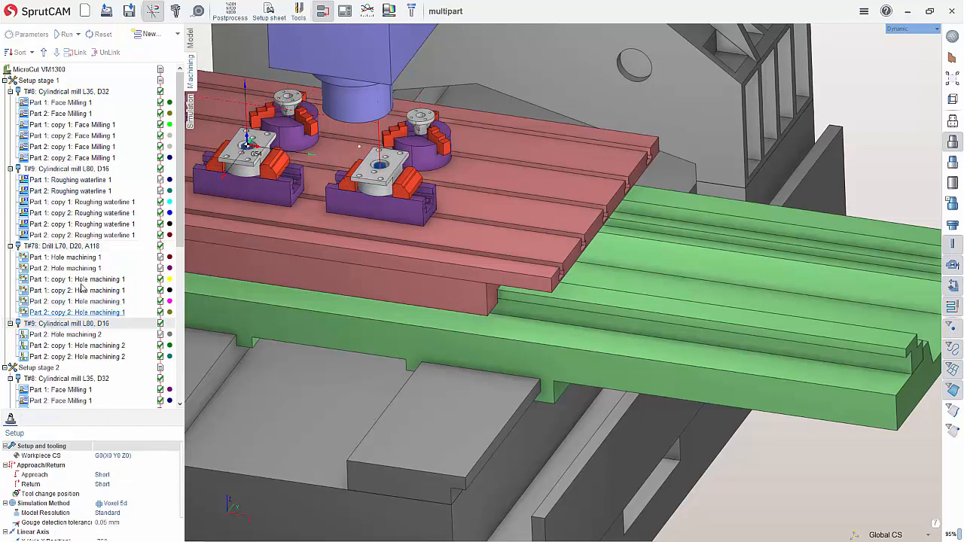
Raise the sorting priority of Side above Tool and review the Part 1 operations and Part 2 face milling in Setup stage 1
left_click(29, 55)
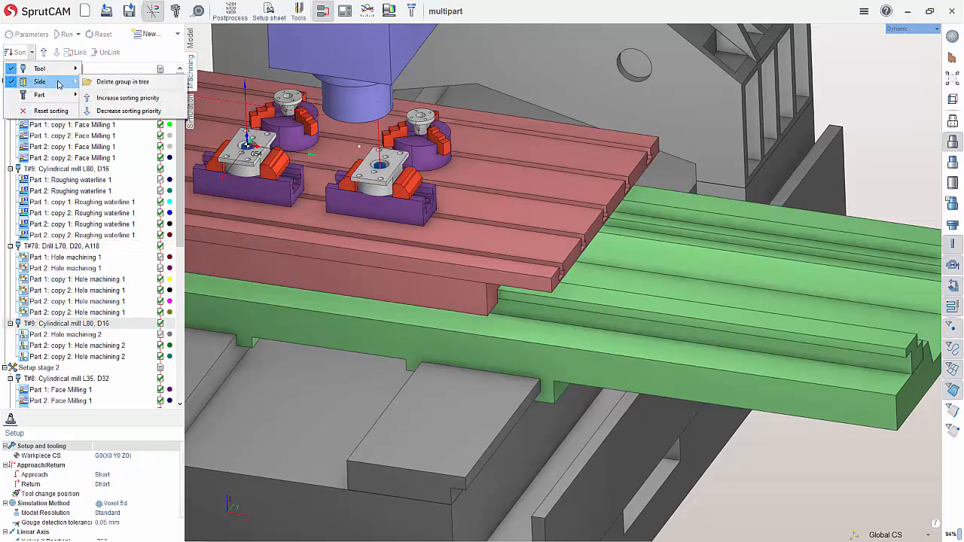
left_click(106, 99)
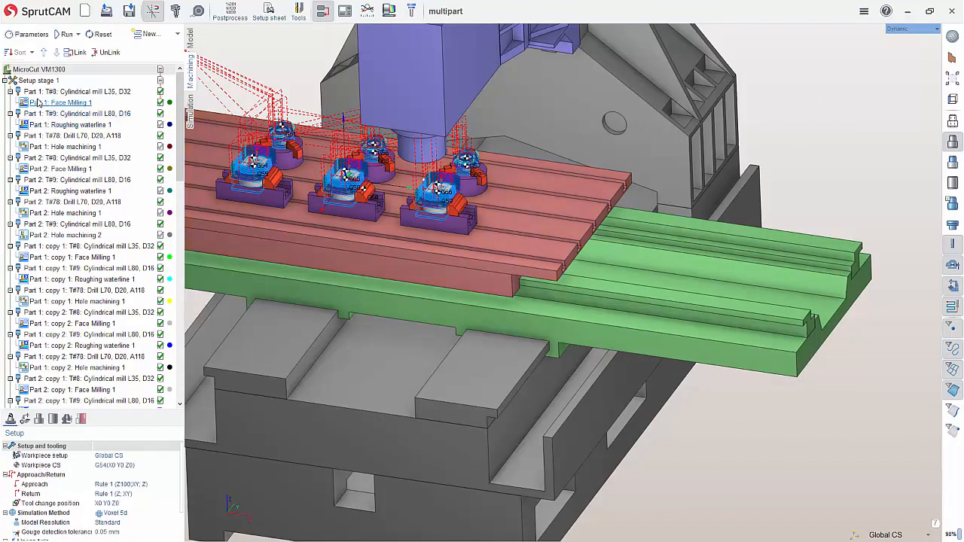
left_click(40, 94)
scroll(414, 158, "up", 5)
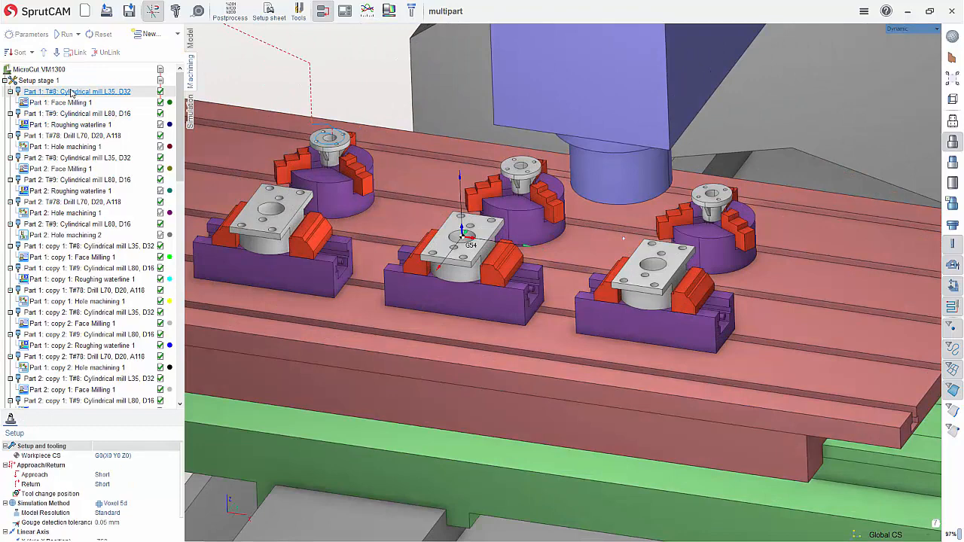
left_click(51, 104)
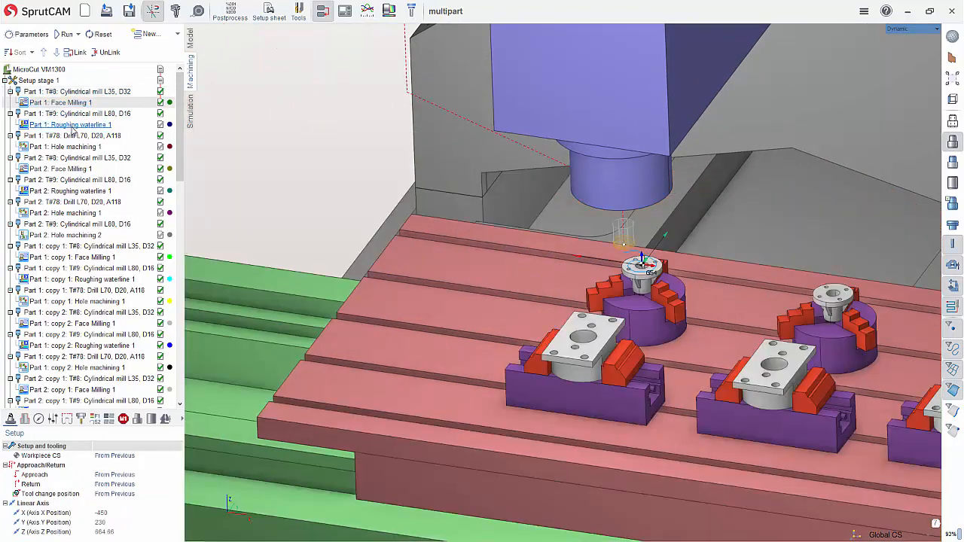
left_click(72, 125)
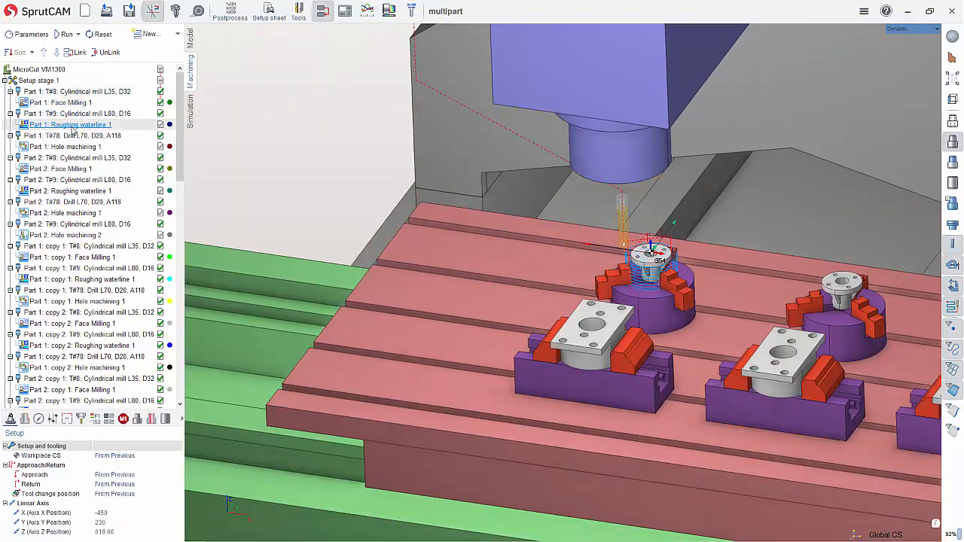
left_click(64, 147)
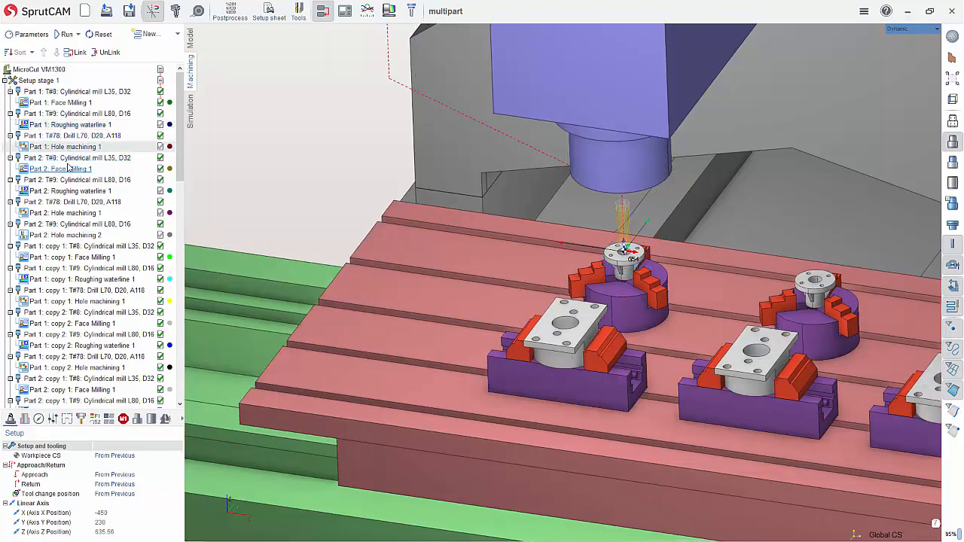
left_click(63, 171)
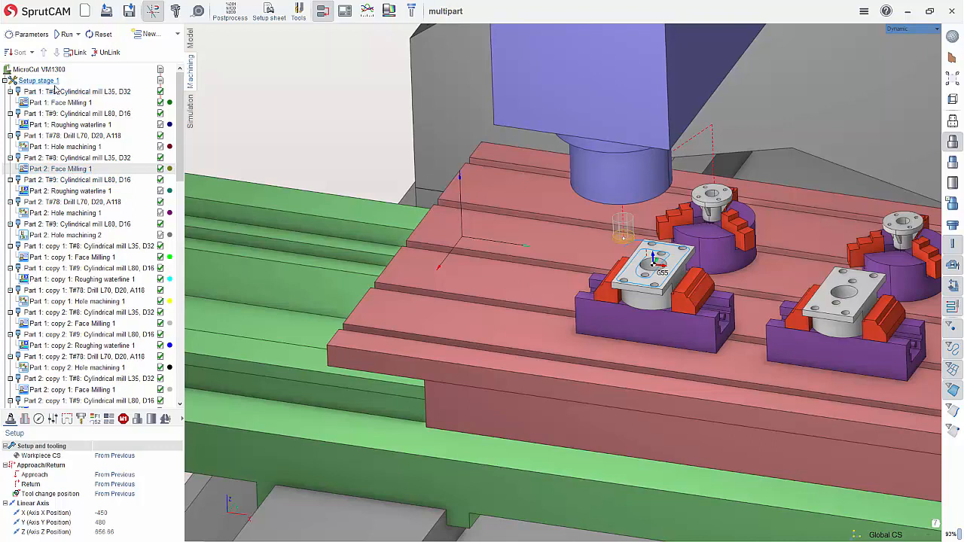
Raise the sorting priority of Tool above Side so the multipart operations are grouped by tool again
mouse_move(56, 90)
left_click(30, 52)
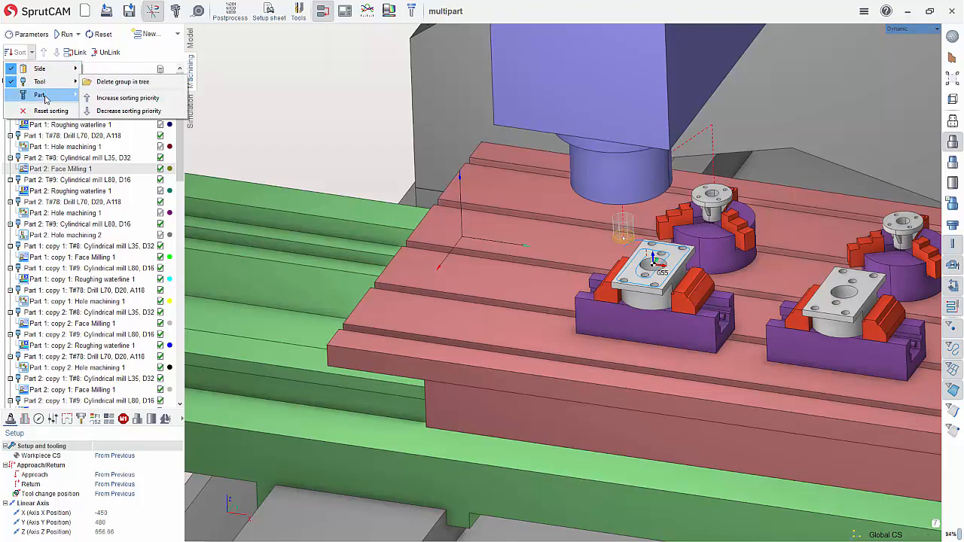
left_click(113, 98)
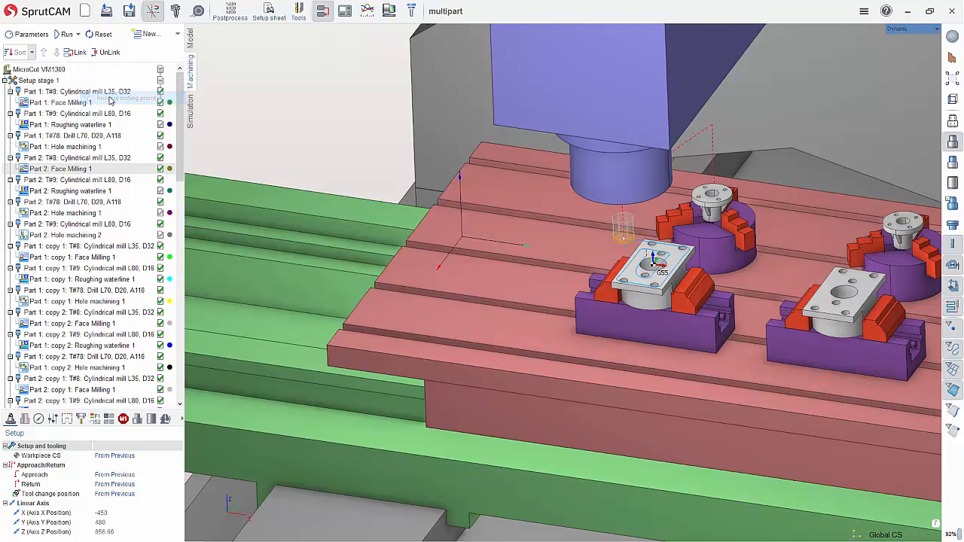
left_click(101, 92)
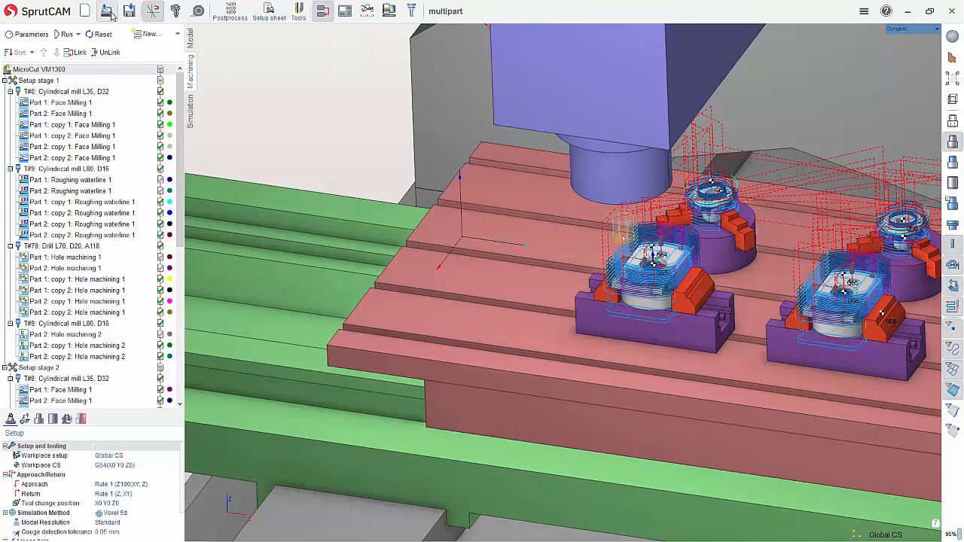
Open the Tombstone project and examine the parts mounted around the tombstone
left_click(108, 12)
double_click(138, 106)
left_click(510, 290)
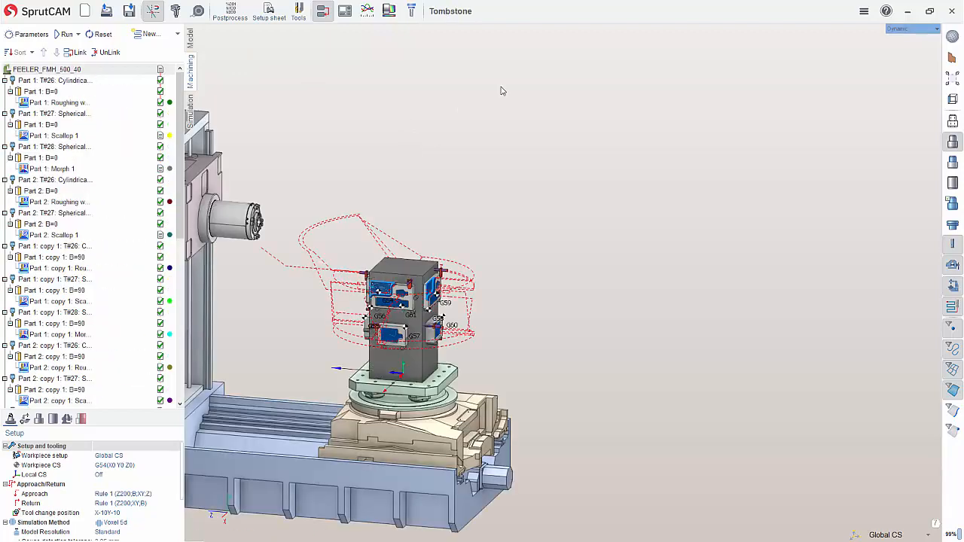
scroll(463, 337, "up", 5)
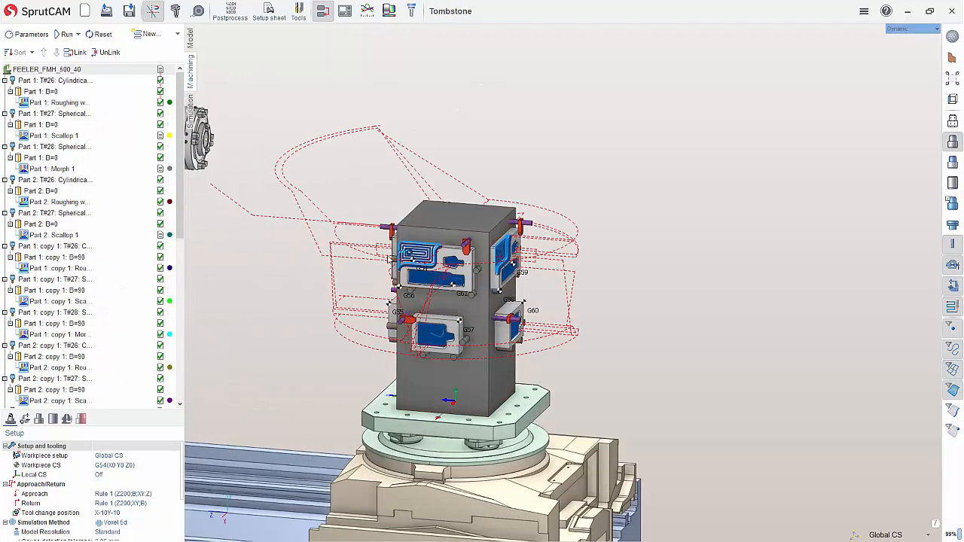
middle_click_drag(440, 263, 527, 253)
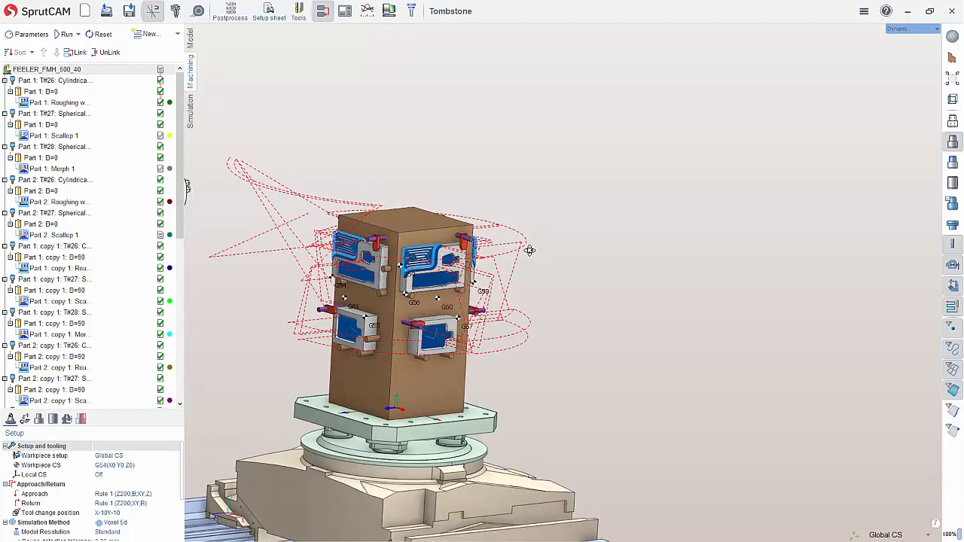
Raise the sorting priority of Side above Tool and Part so the Tombstone operations are grouped by B angle first
left_click(47, 81)
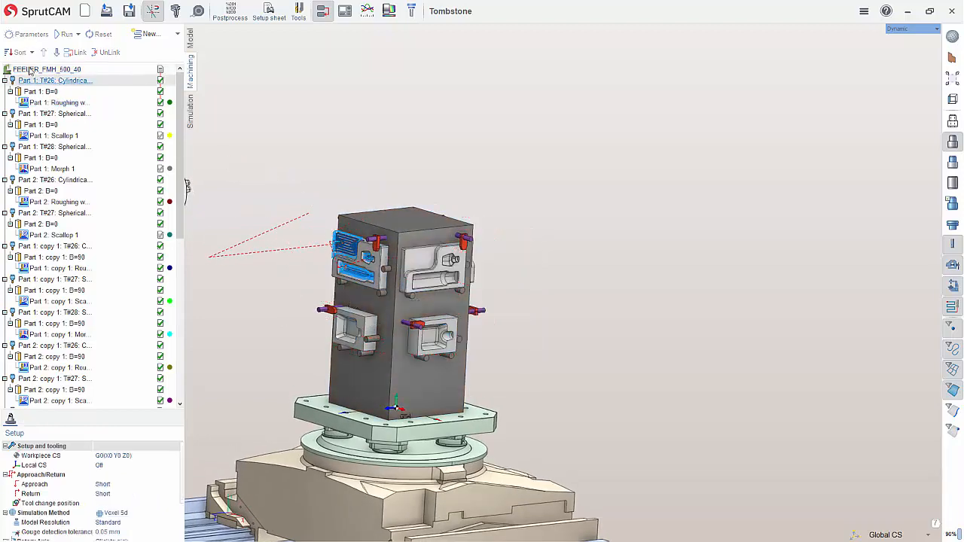
left_click(31, 52)
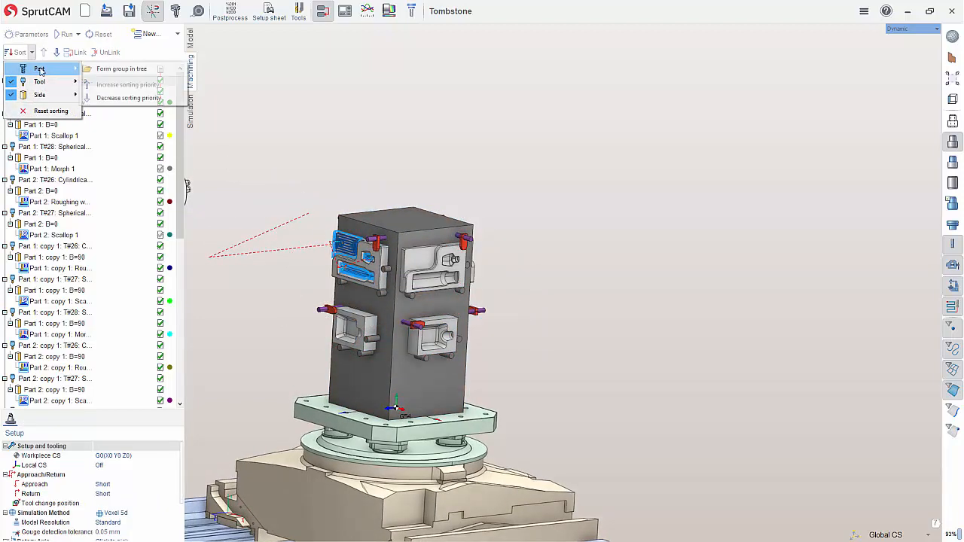
mouse_move(60, 94)
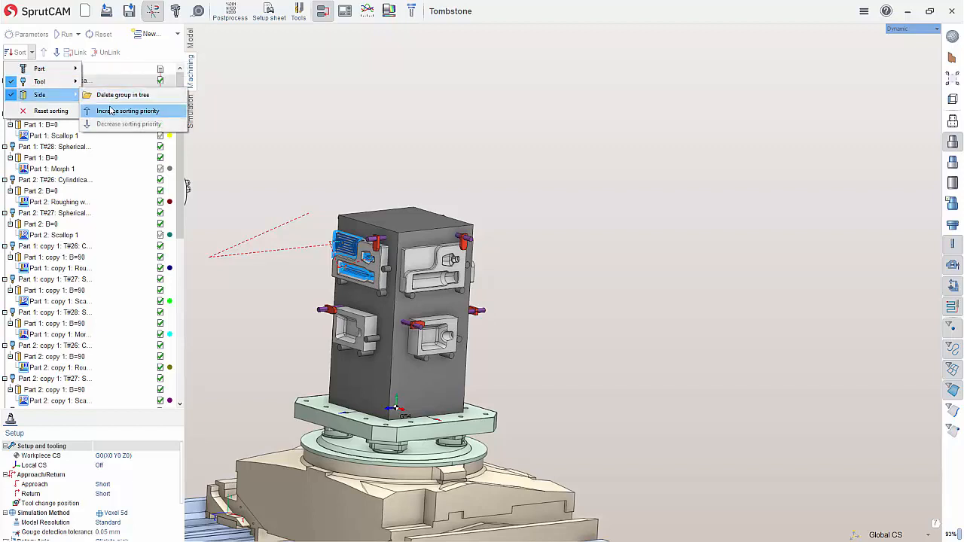
left_click(108, 111)
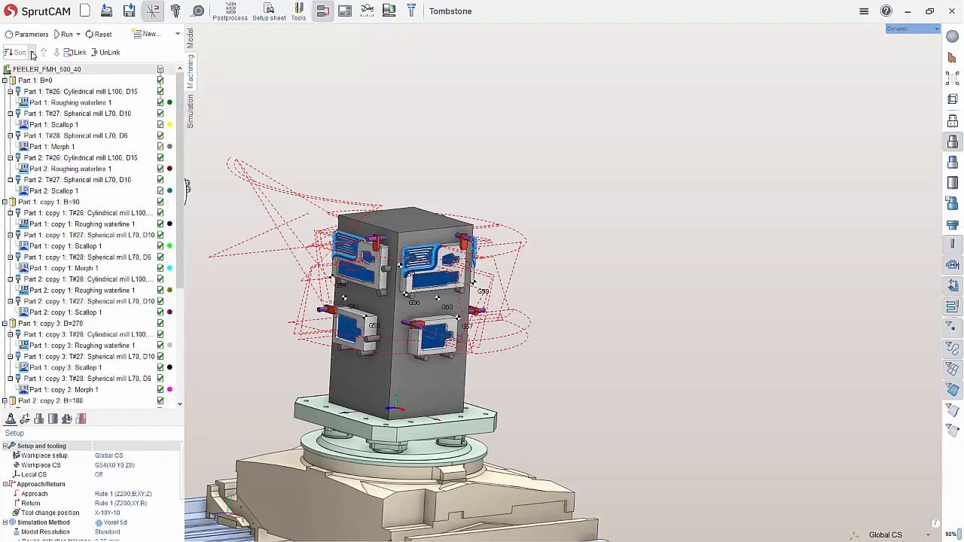
left_click(32, 55)
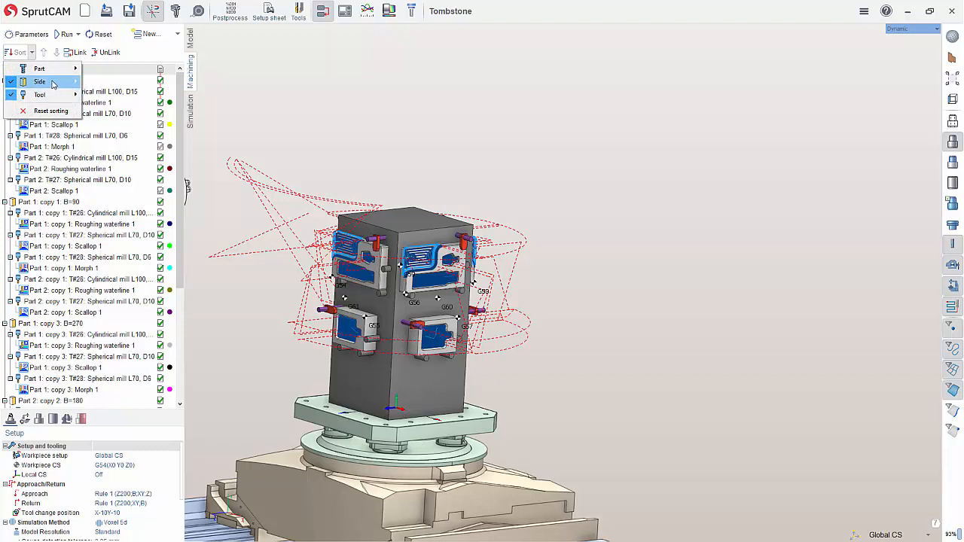
mouse_move(55, 82)
left_click(117, 99)
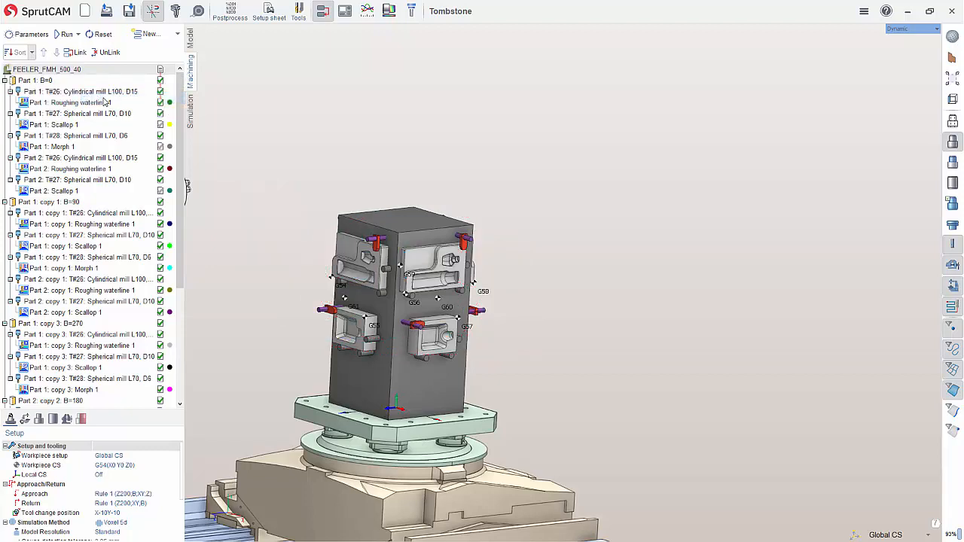
Raise the sorting priority of Tool above Part so operations within each B angle are grouped by tool
left_click(32, 53)
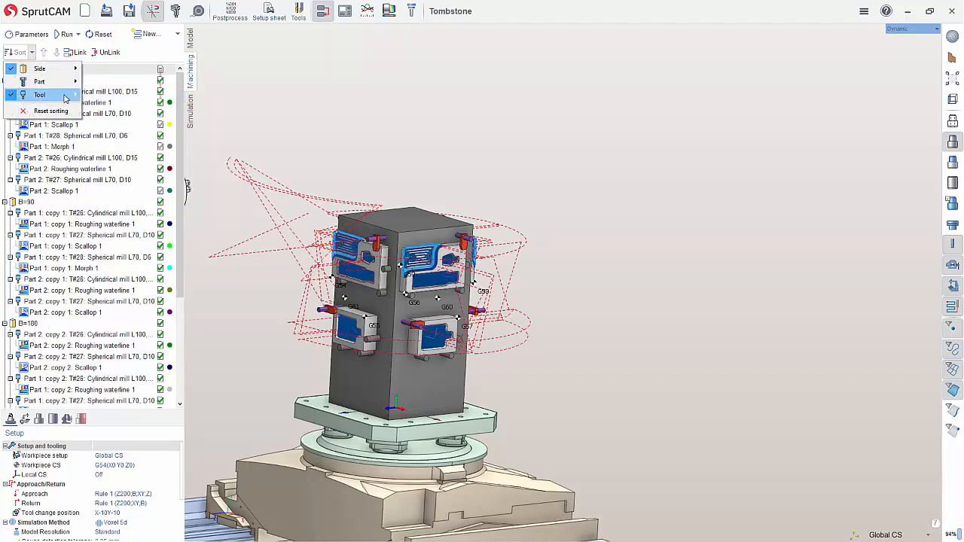
mouse_move(66, 97)
left_click(120, 110)
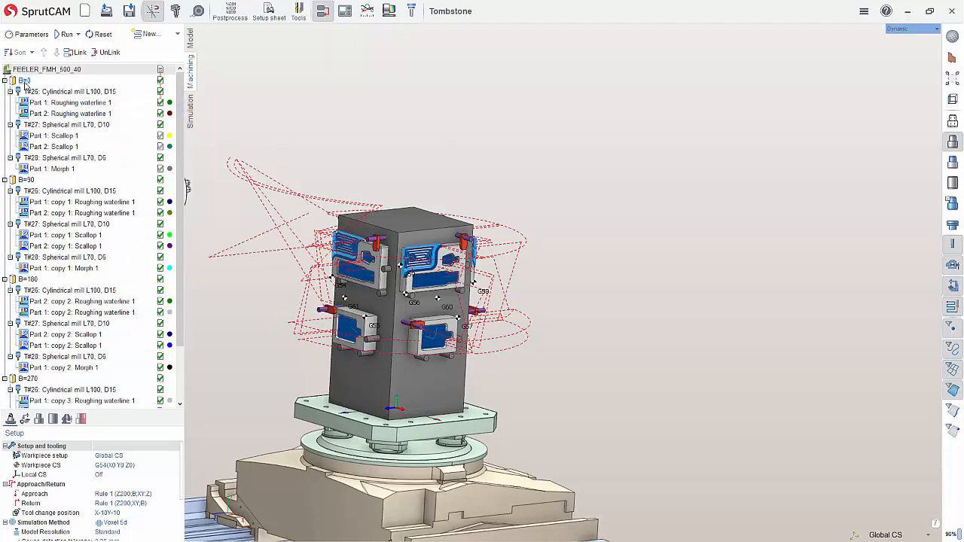
Examine the tombstone from several sides and view the Part 1 roughing waterline operation in the B=0 group
mouse_move(417, 132)
middle_mouse_down()
mouse_move(377, 128)
mouse_move(419, 131)
middle_mouse_up()
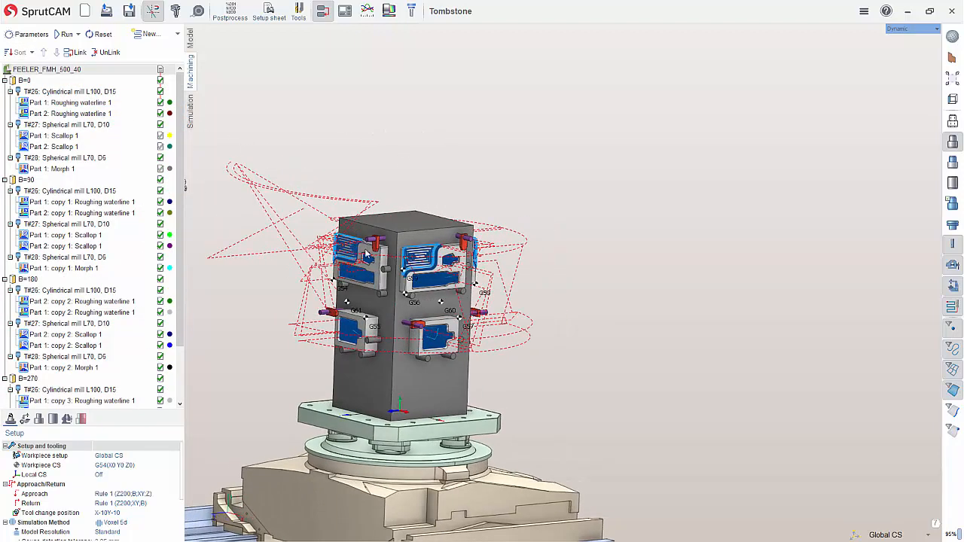
middle_click_drag(367, 225, 333, 228)
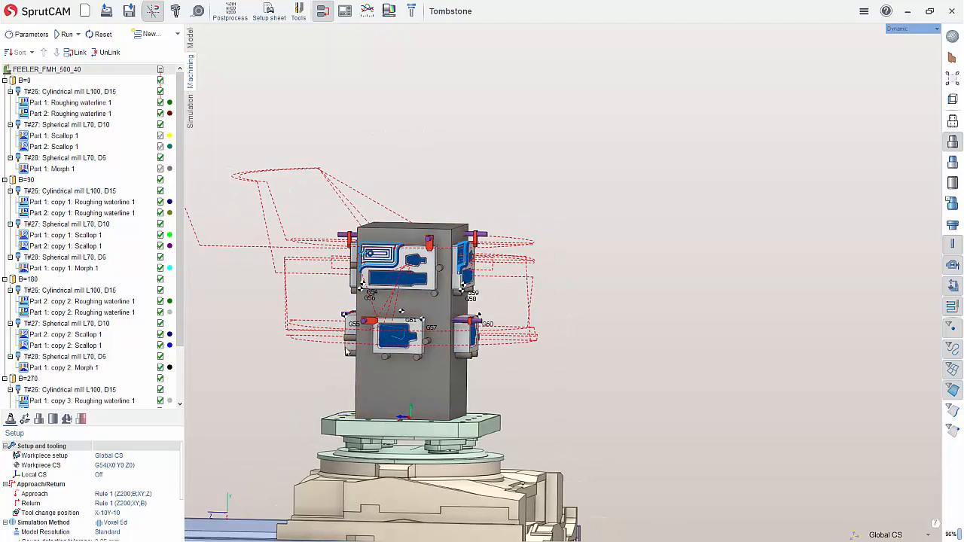
middle_click_drag(348, 346, 407, 355)
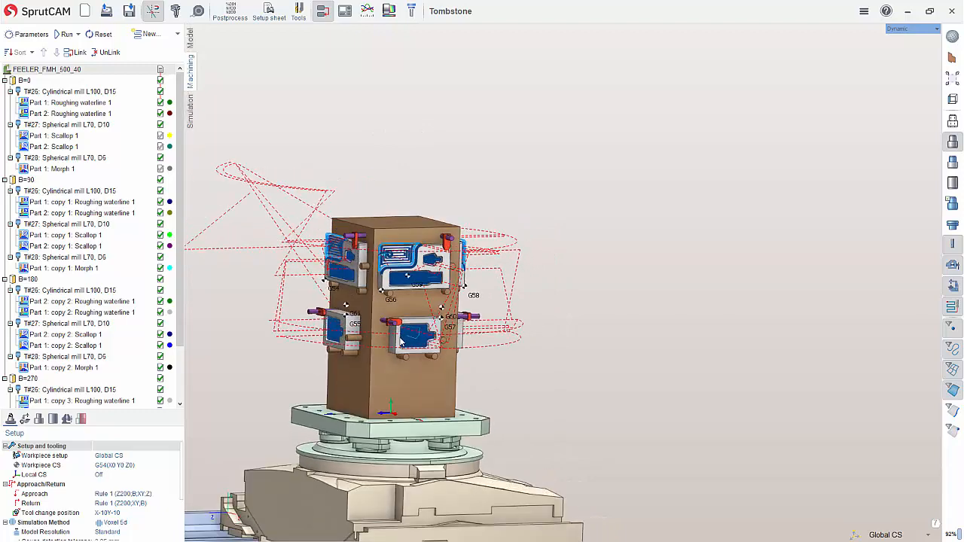
left_click(74, 92)
left_click(73, 103)
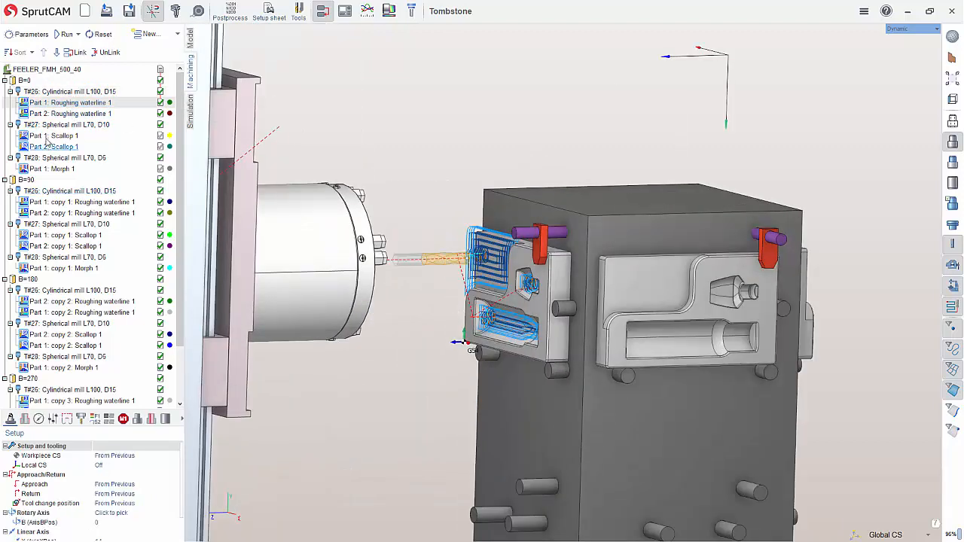
Examine the remaining roughing and scallop operations in the B=0 group and the toolpaths of the B=90 group around the tombstone
left_click(61, 114)
left_click(54, 136)
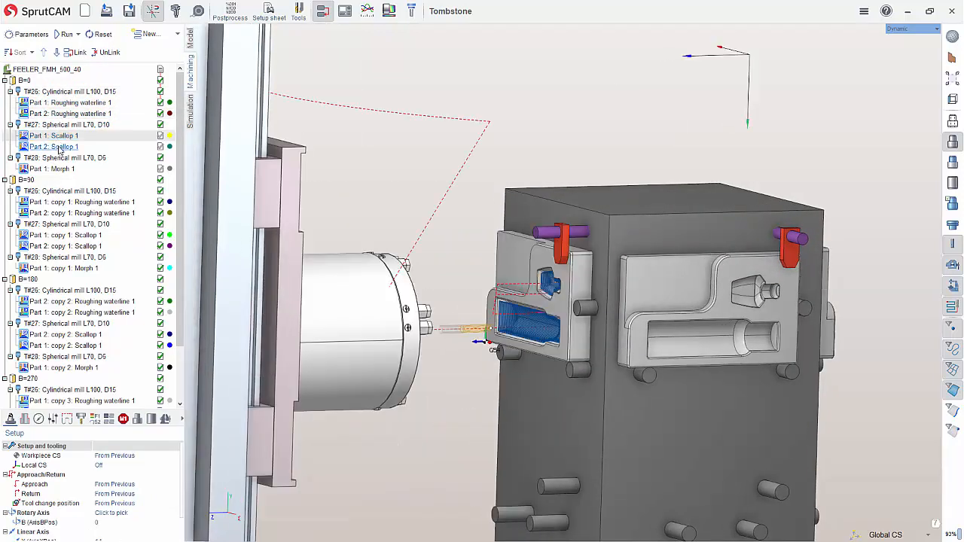
left_click(54, 146)
left_click(61, 158)
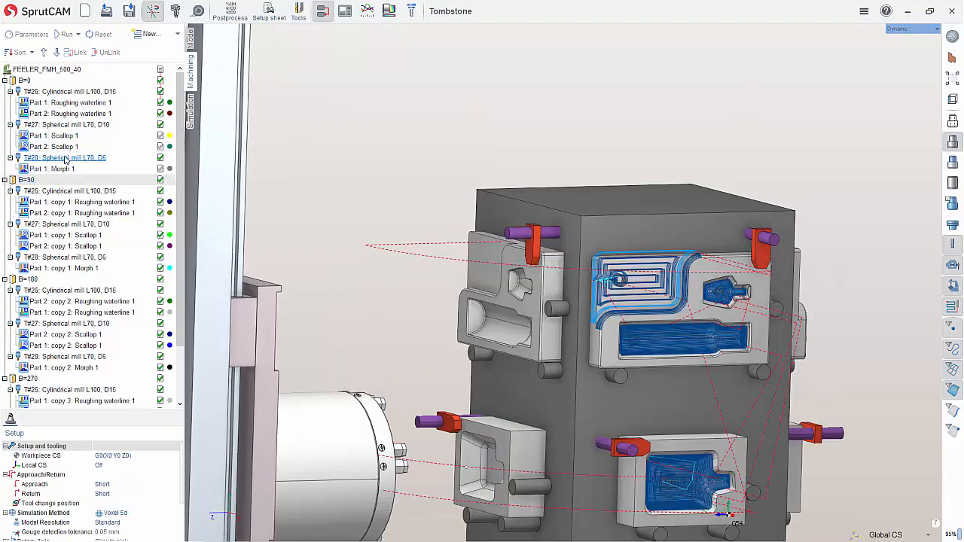
left_click(27, 181)
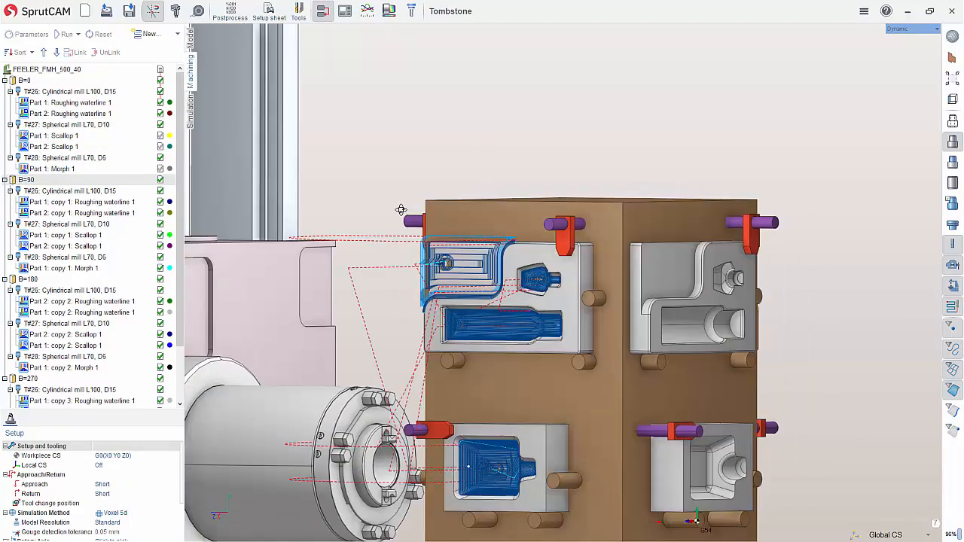
middle_click_drag(483, 424, 567, 415)
scroll(527, 361, "down", 1)
scroll(506, 318, "down", 3)
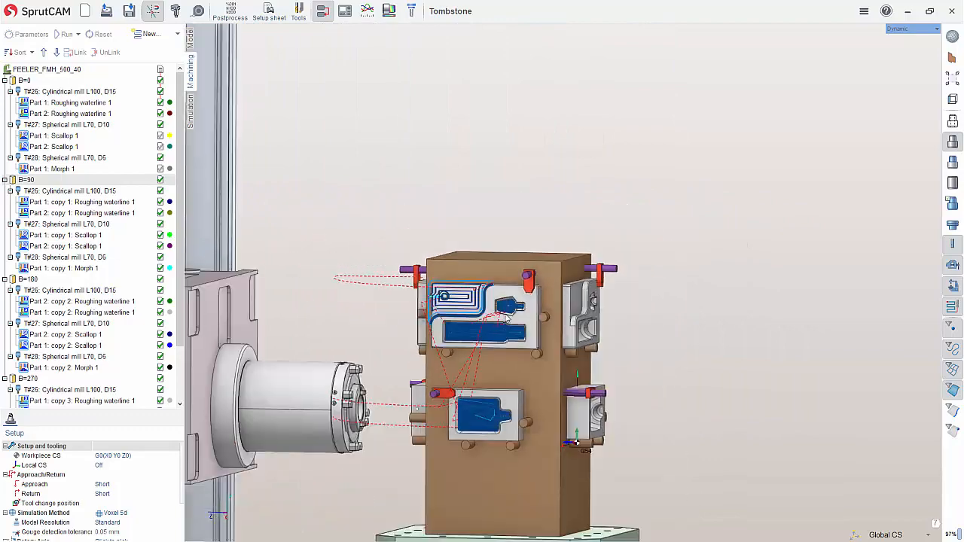
middle_click_drag(507, 317, 447, 321)
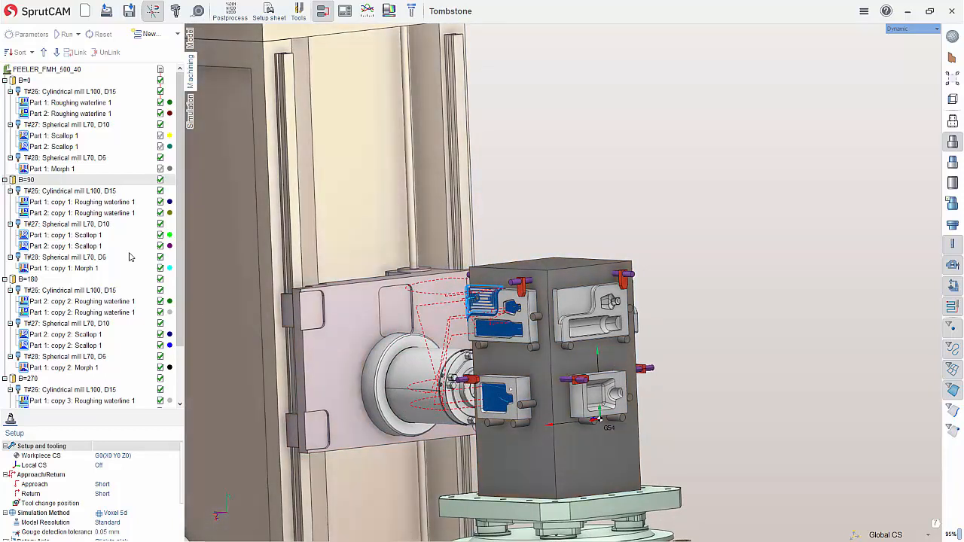
Raise the sorting priority of Tool above Side so the Tombstone operations are grouped by tool first
left_click(31, 55)
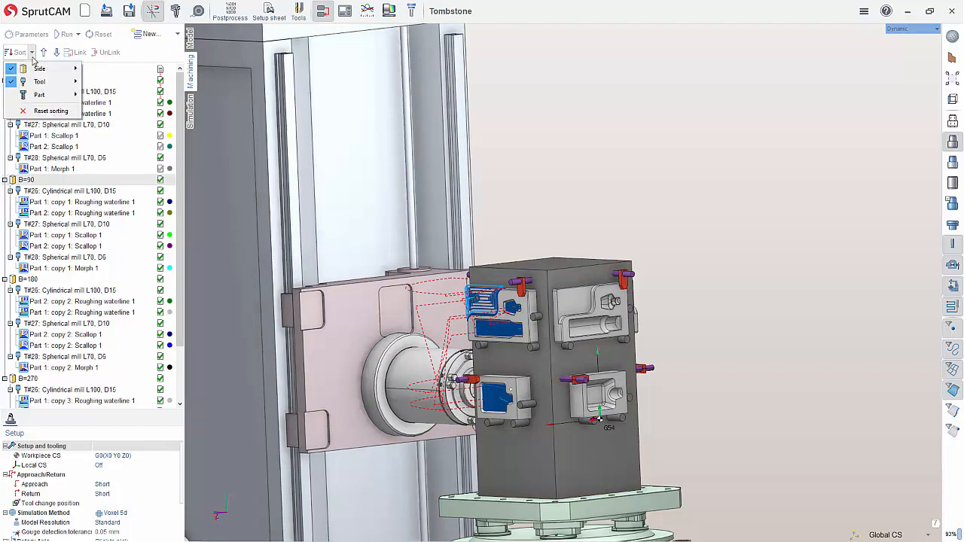
mouse_move(56, 81)
left_click(113, 99)
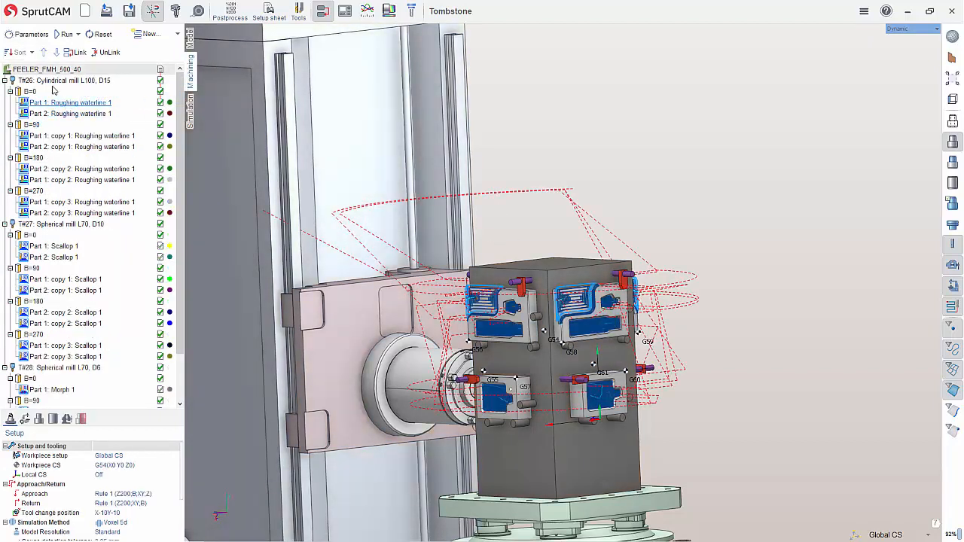
Examine the tool-first sequence, viewing the T#26 roughing waterline operations across the B angles and the first T#27 scallop operation
left_click(57, 84)
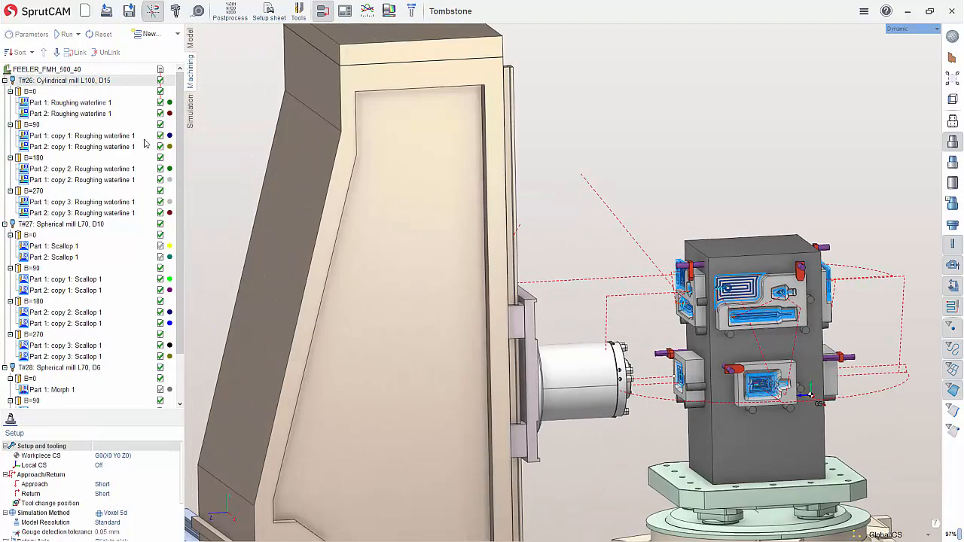
left_click(70, 103)
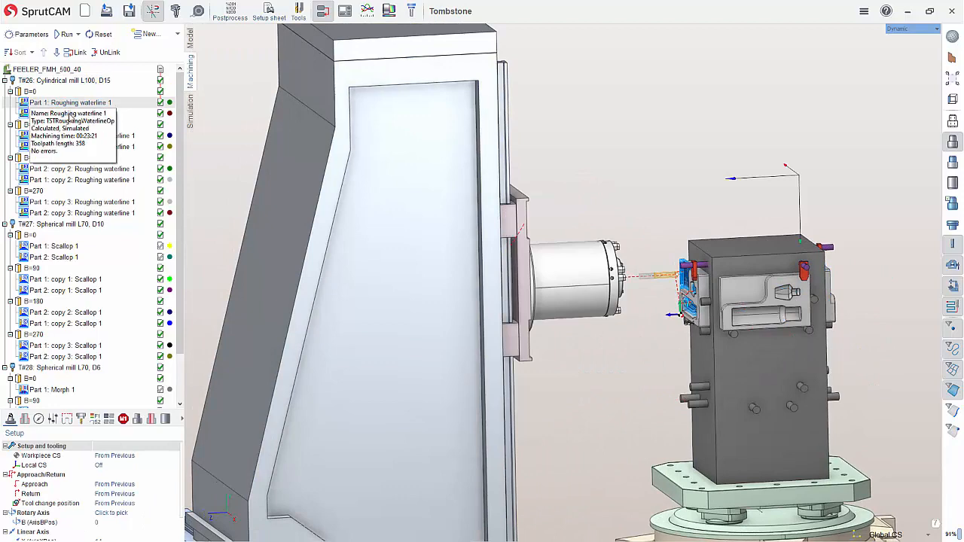
left_click(70, 114)
left_click(84, 136)
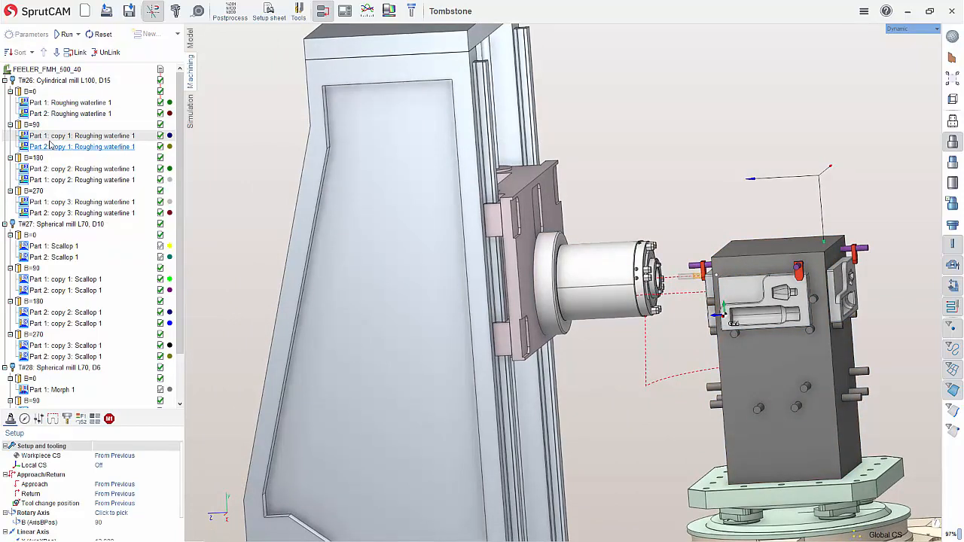
left_click(58, 115)
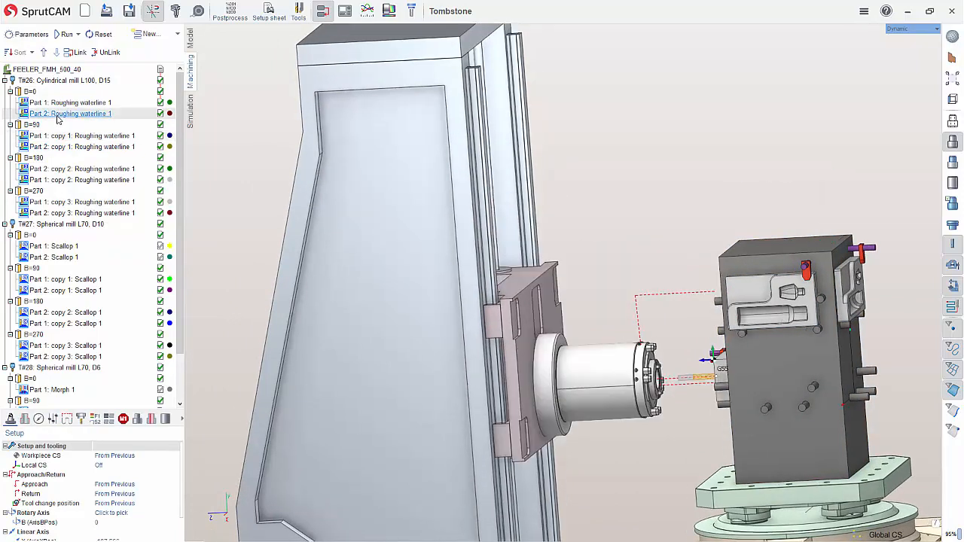
left_click(65, 147)
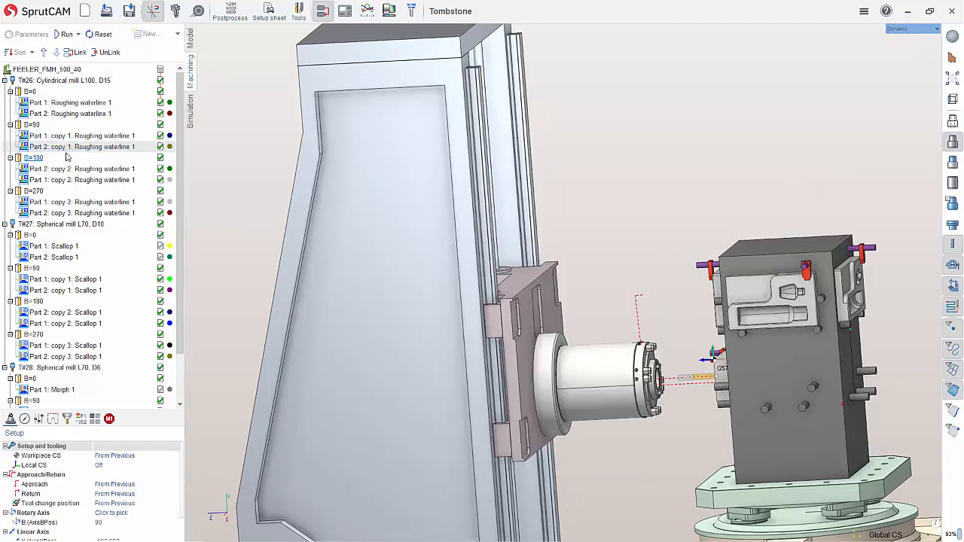
left_click(47, 136)
left_click(34, 158)
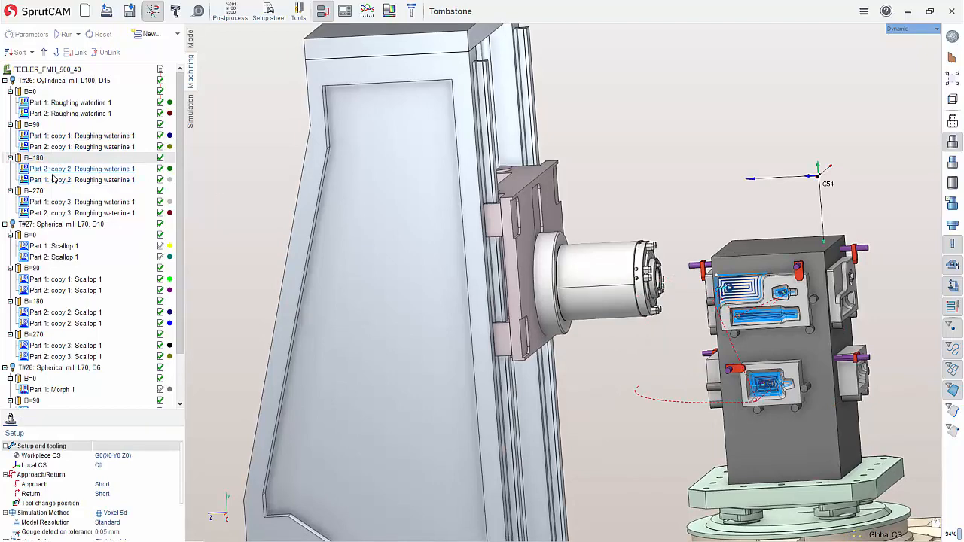
left_click(52, 223)
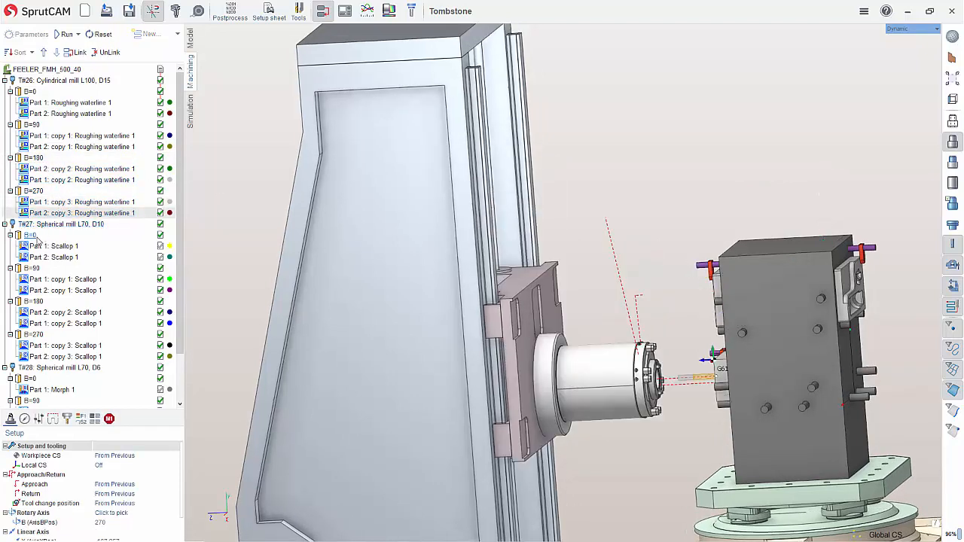
left_click(47, 246)
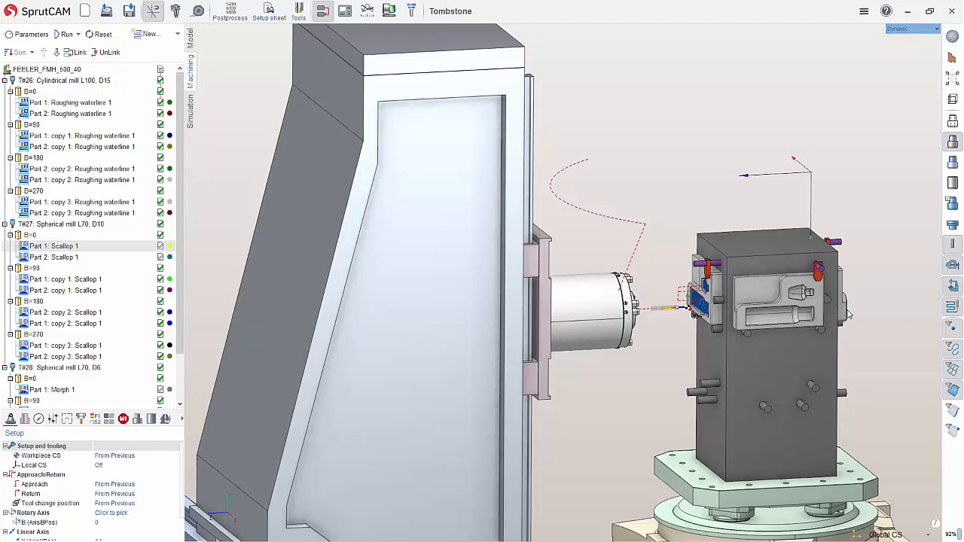
View the structure elements available for a new operation: Setup stage, Part and Copy of part
left_click(178, 33)
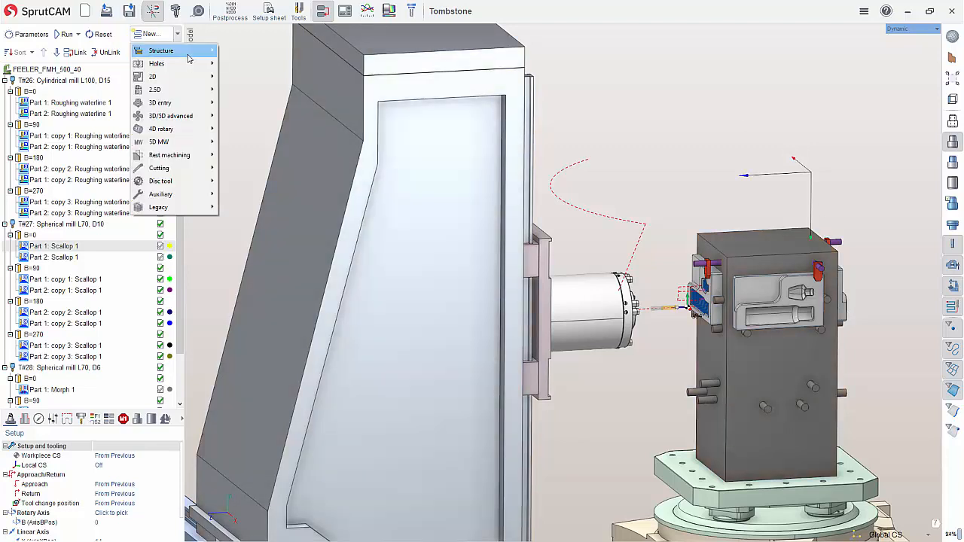
mouse_move(188, 54)
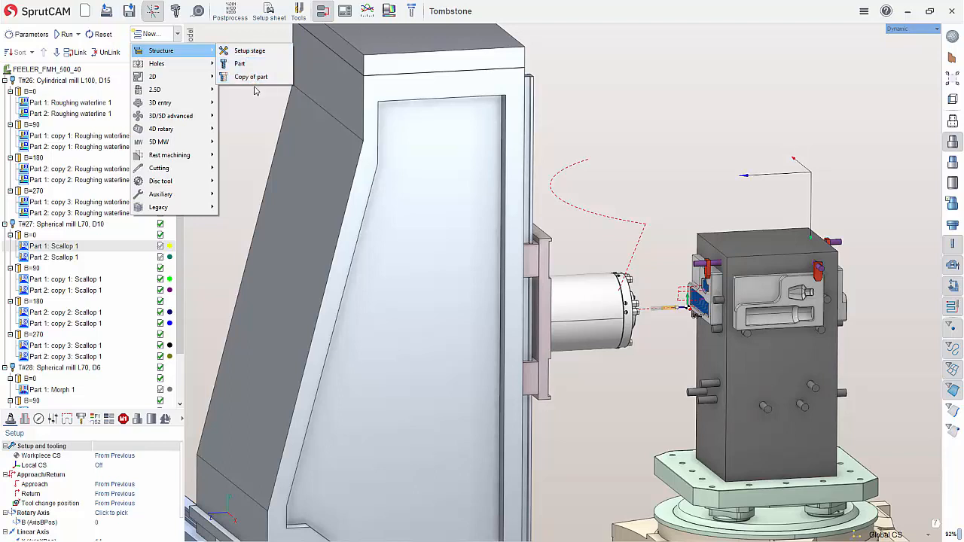
left_click(252, 120)
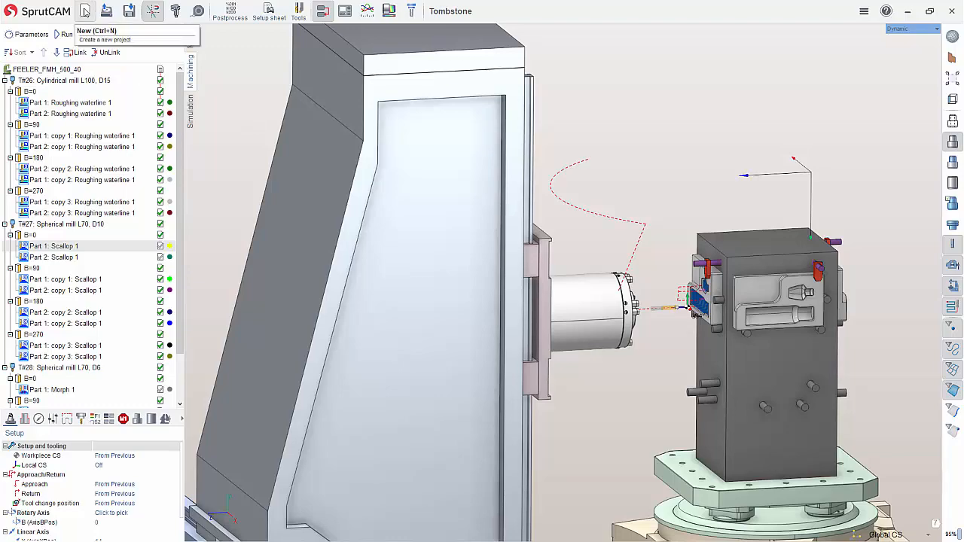
Create a new empty project and bring the whole machine into view
left_click(85, 11)
right_click_drag(418, 178, 354, 179)
scroll(354, 181, "down", 5)
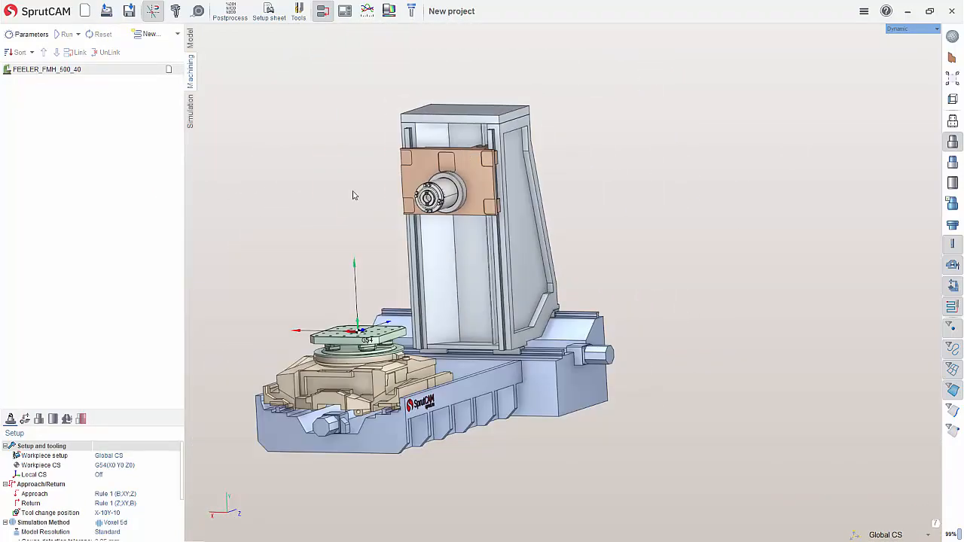
scroll(281, 224, "up", 1)
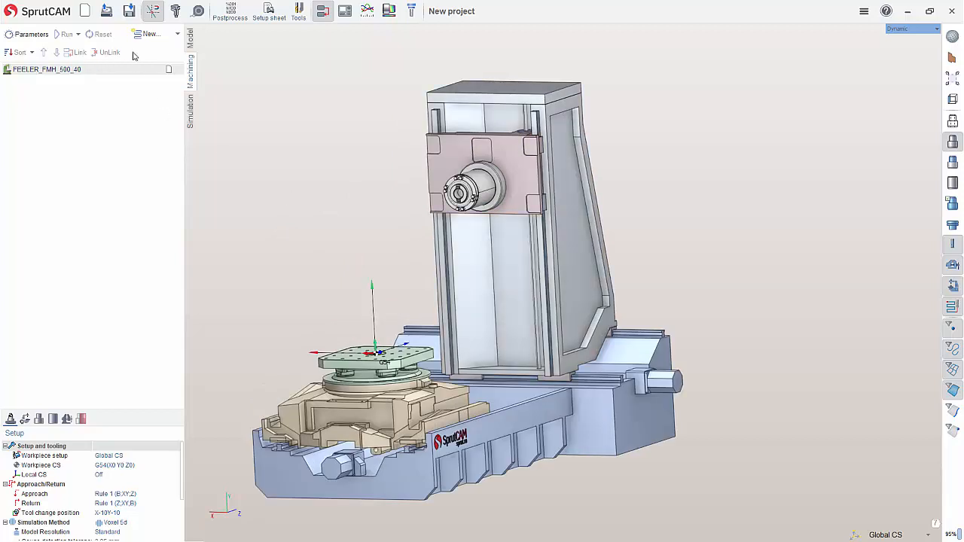
Set the project's machine to the 3-axis milling machine and switch off the sorted operation sequence display
double_click(76, 71)
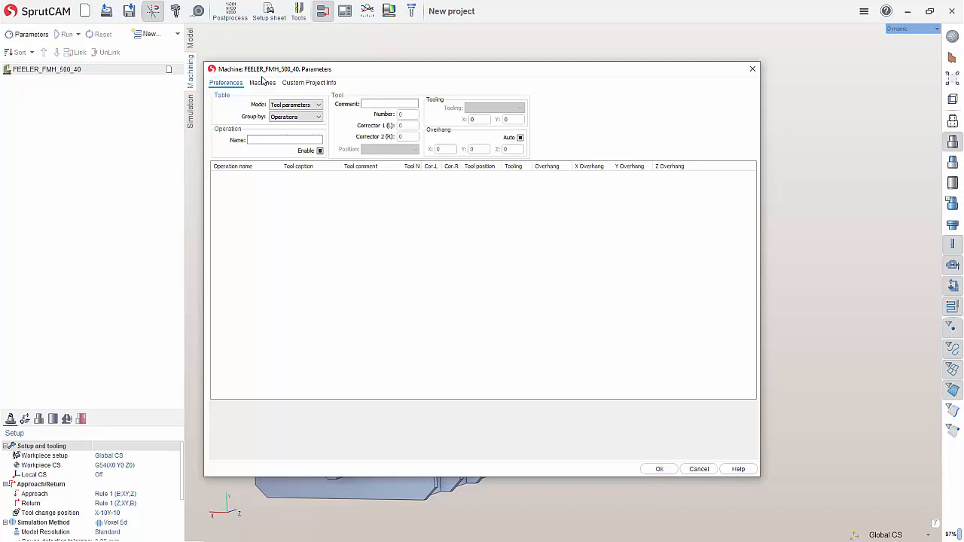
left_click(263, 82)
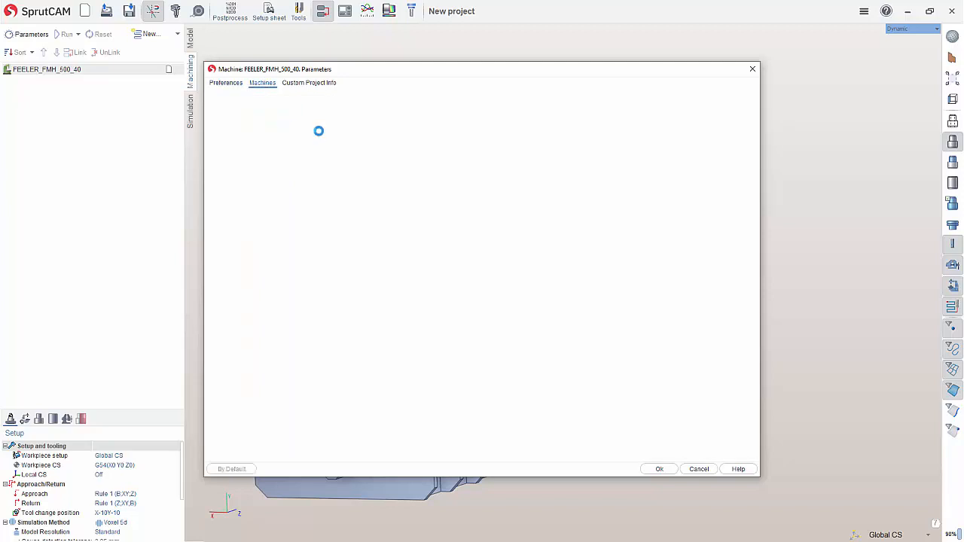
left_click(360, 153)
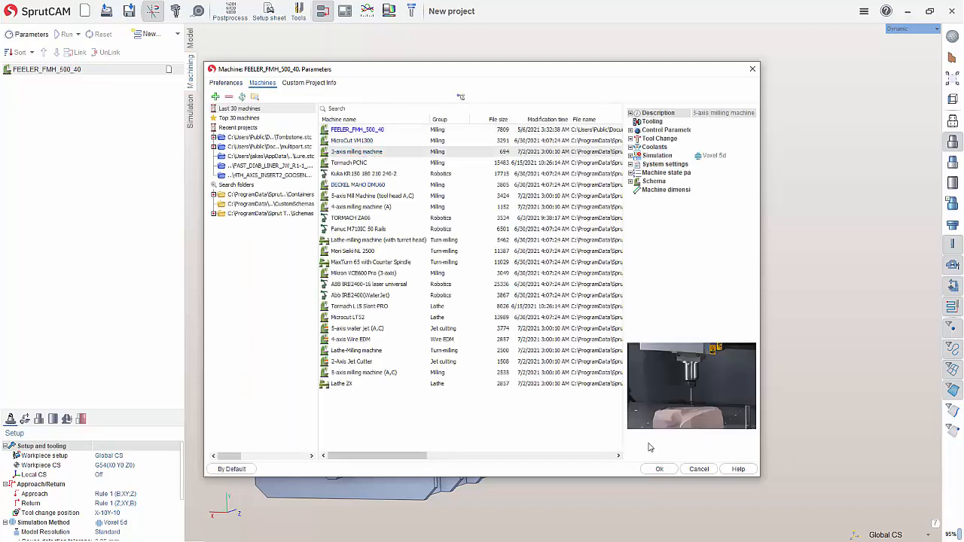
left_click(659, 469)
middle_click_drag(490, 245, 784, 346)
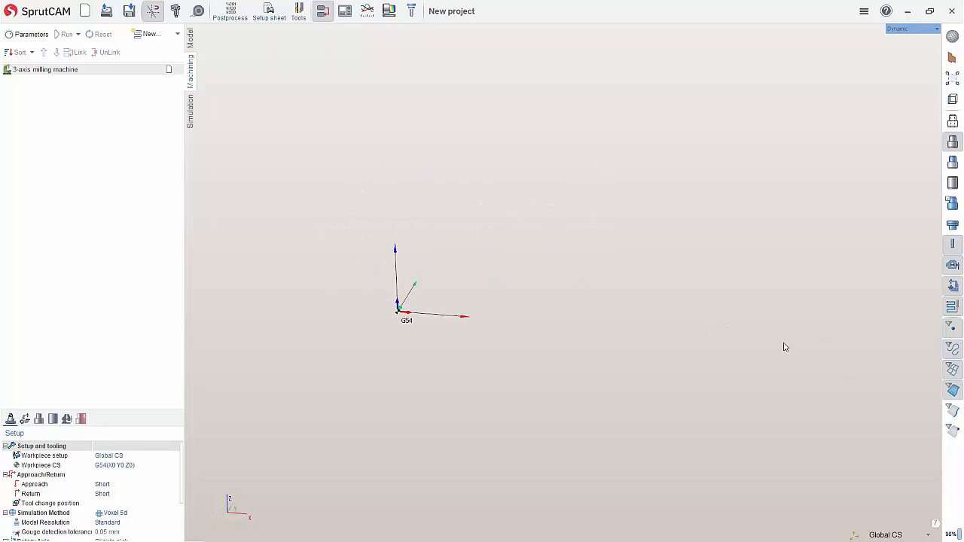
left_click(323, 10)
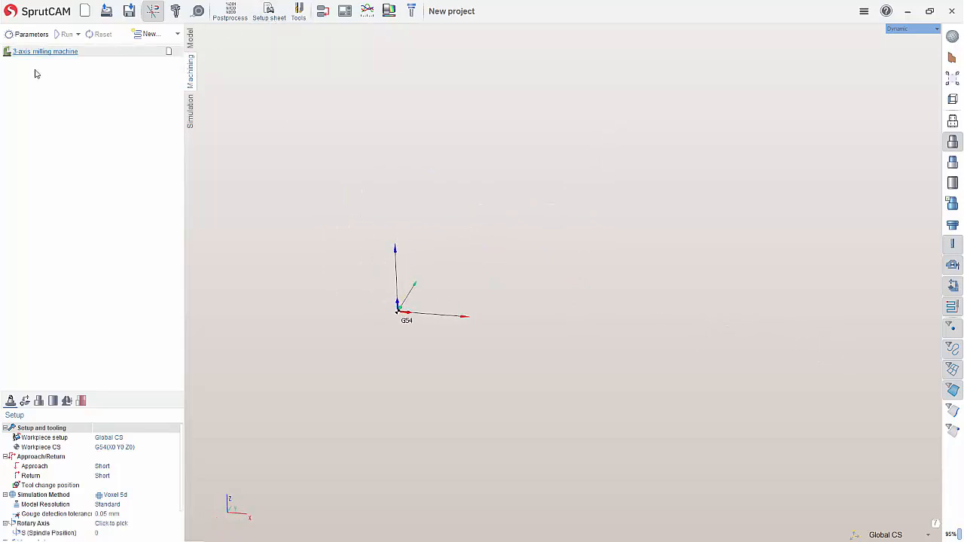
Import the model Part1.igs from the Milling_25D folder into the Part group and inspect it
left_click(190, 38)
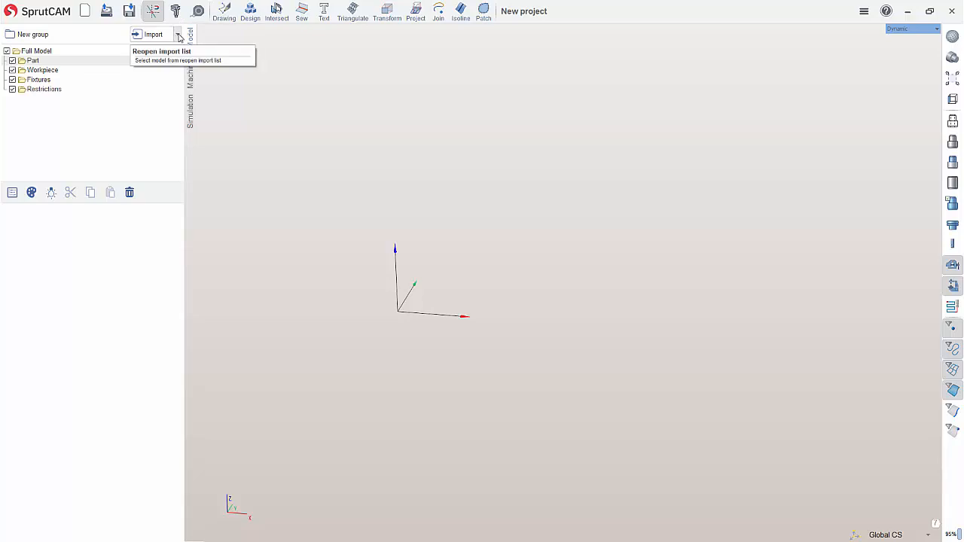
left_click(179, 37)
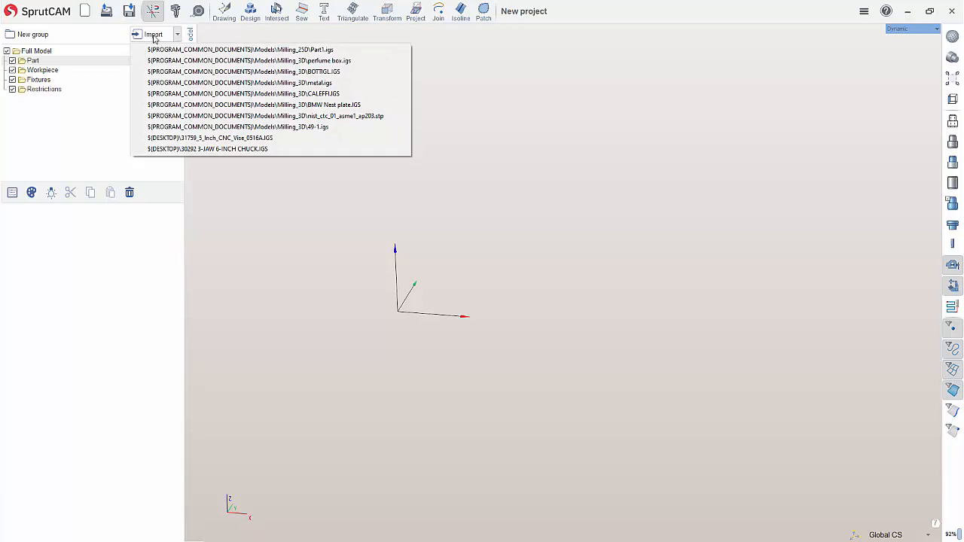
left_click(153, 38)
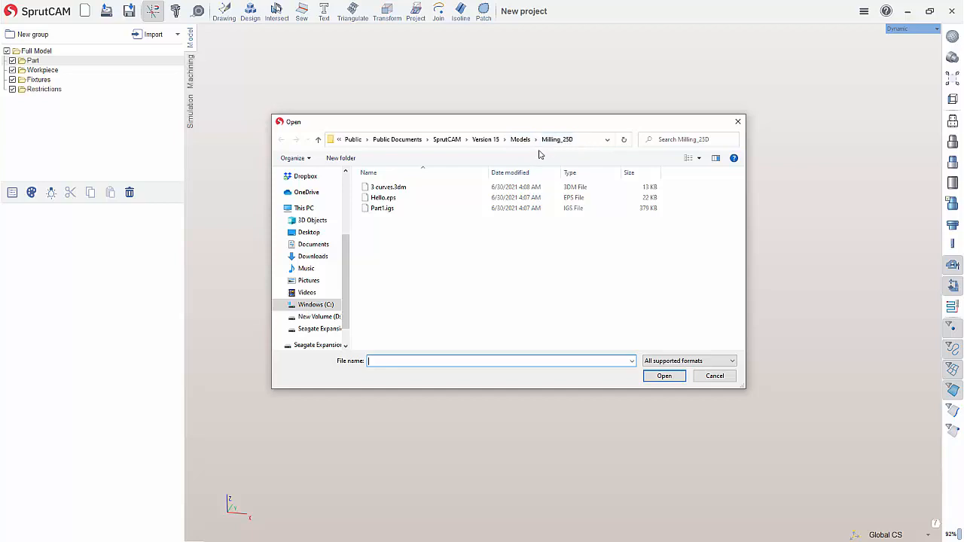
left_click(386, 210)
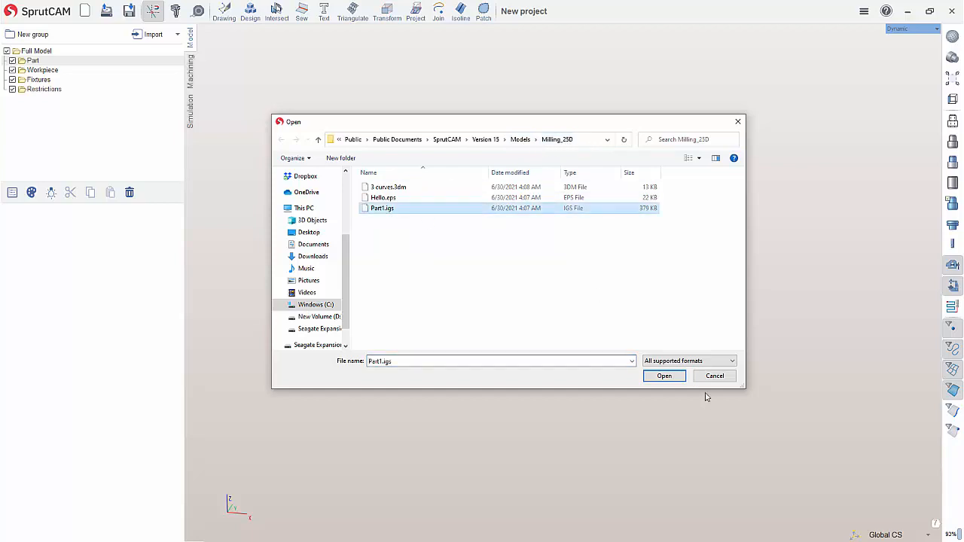
left_click(663, 376)
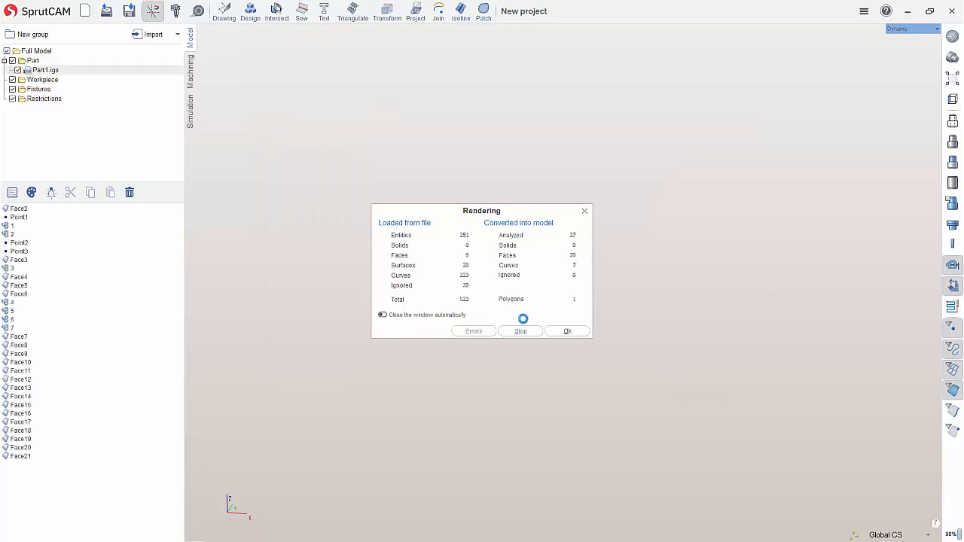
left_click(565, 332)
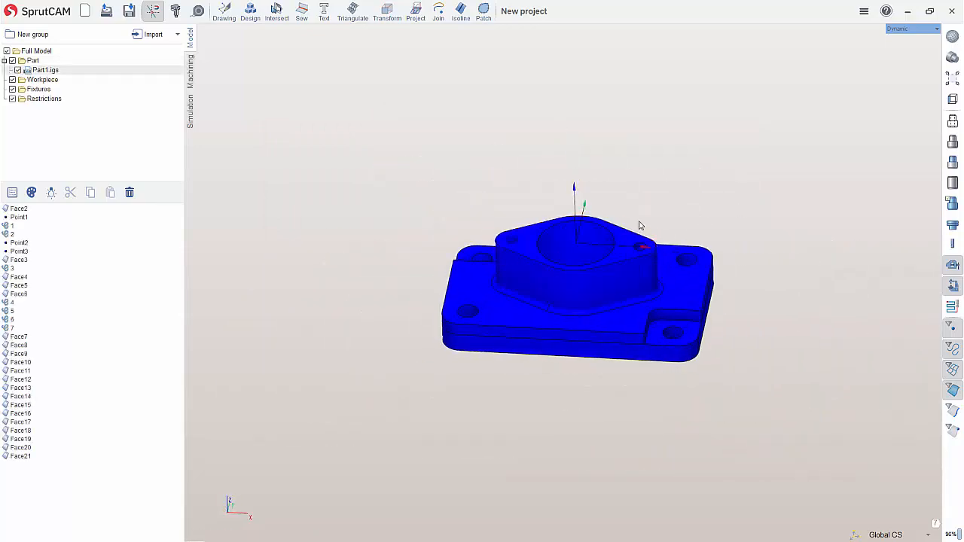
mouse_move(688, 260)
middle_mouse_down()
mouse_move(688, 273)
mouse_move(691, 260)
middle_mouse_up()
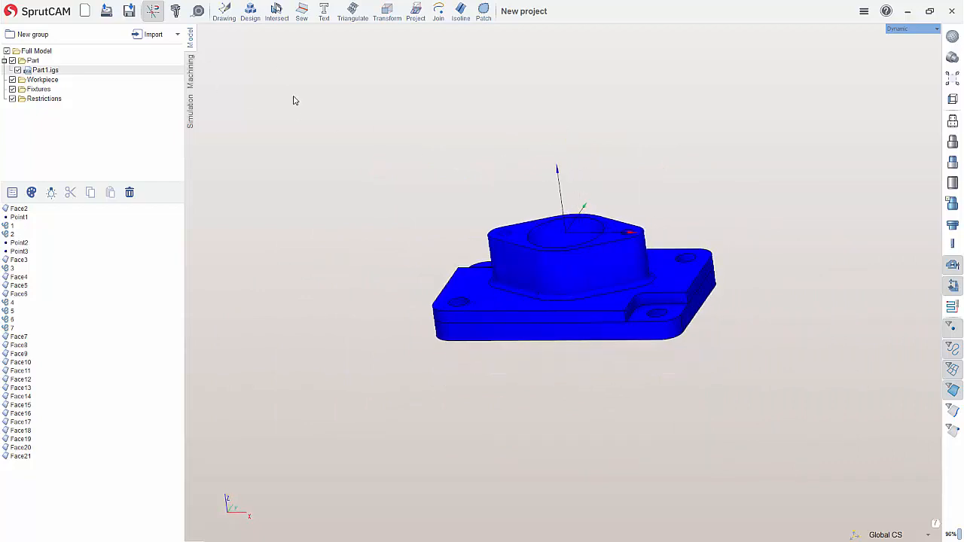
middle_click_drag(559, 196, 605, 232)
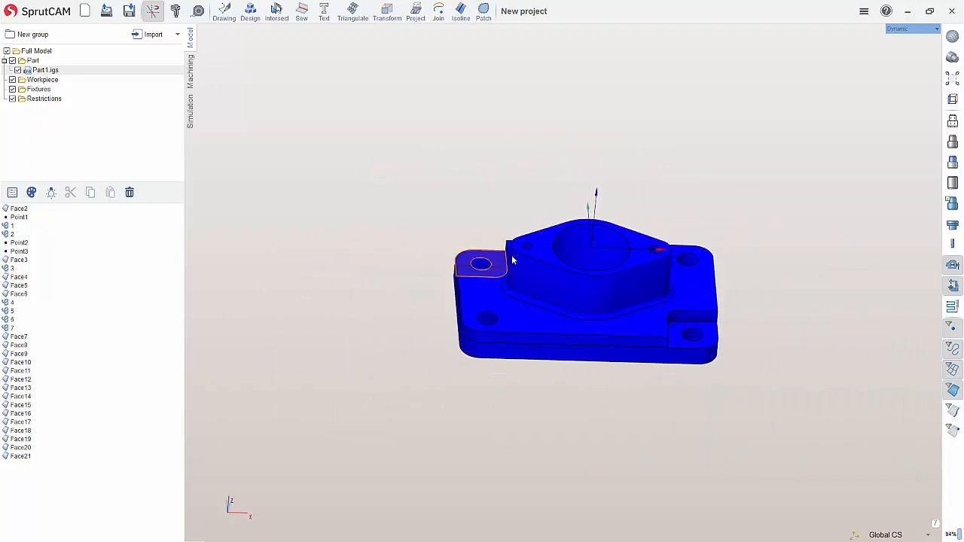
Add a Part structure element under the 3-axis milling machine in the machining tree
left_click(190, 76)
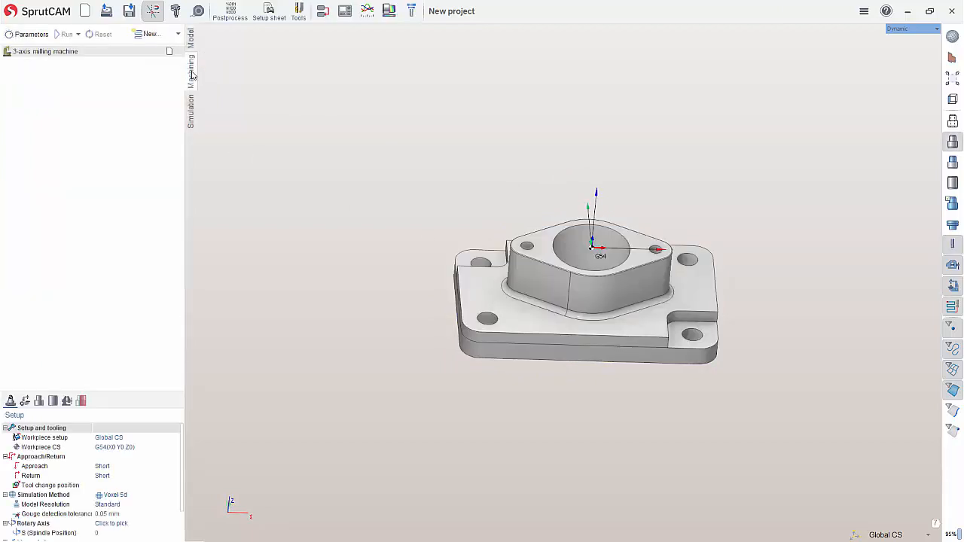
left_click(178, 34)
mouse_move(188, 48)
left_click(239, 63)
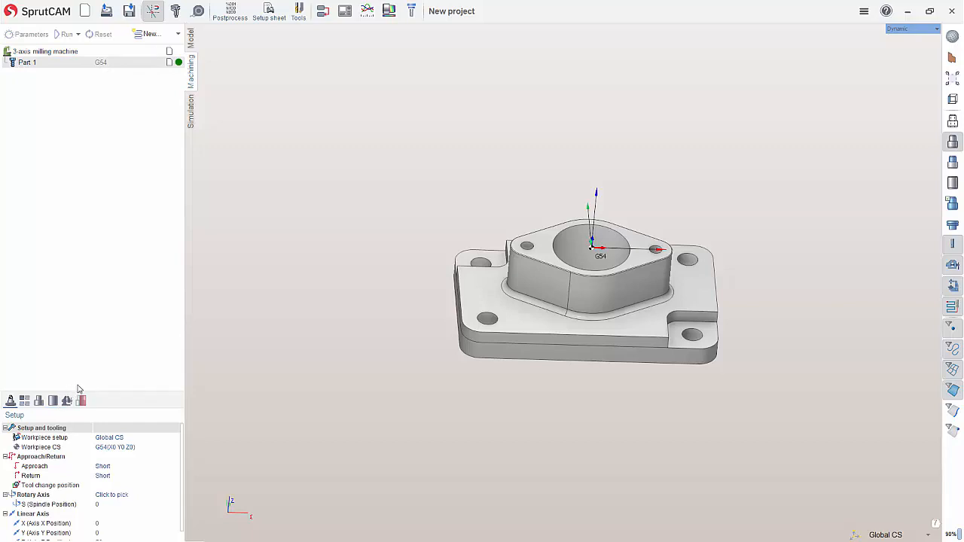
Load the 5 inch CNC Vise fixture for Part 1 and compare its size with the part
left_click_drag(155, 393, 155, 251)
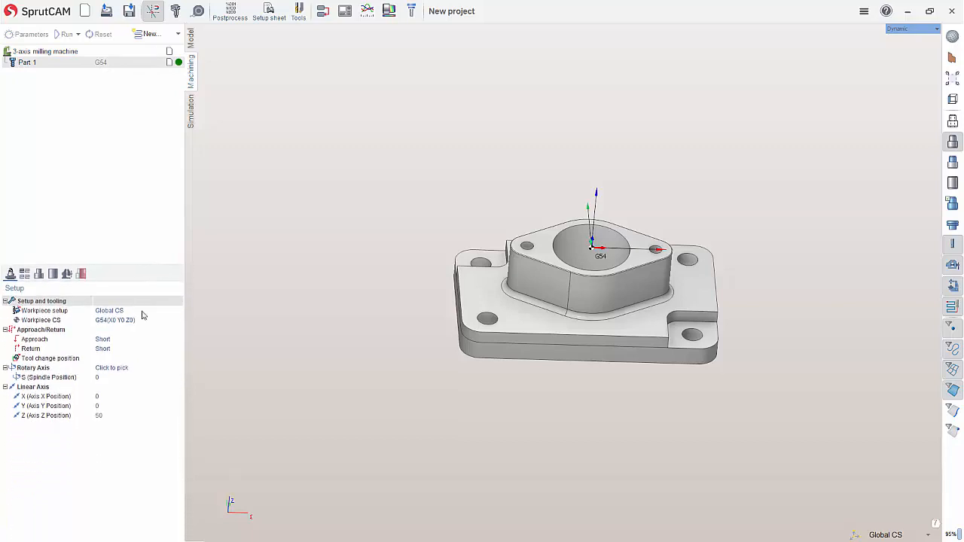
left_click(65, 275)
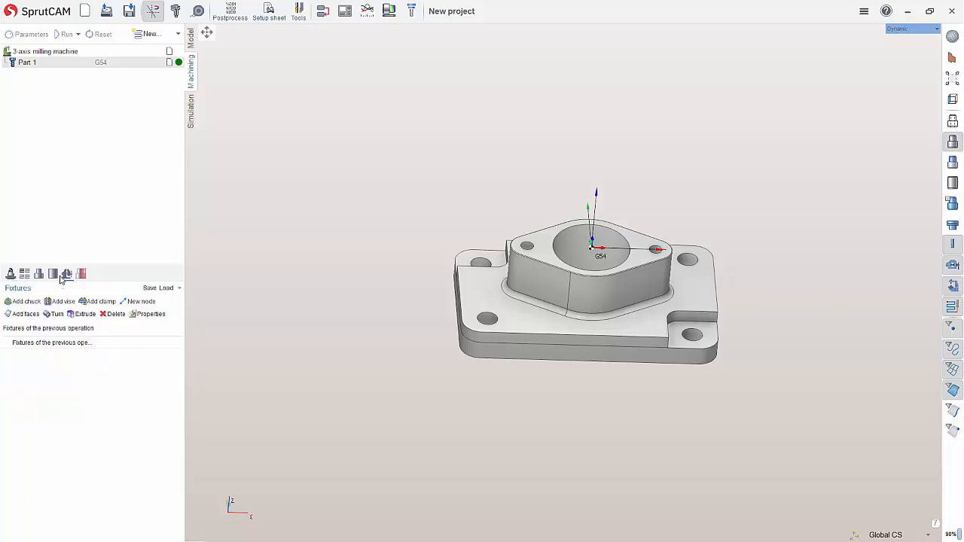
left_click(177, 288)
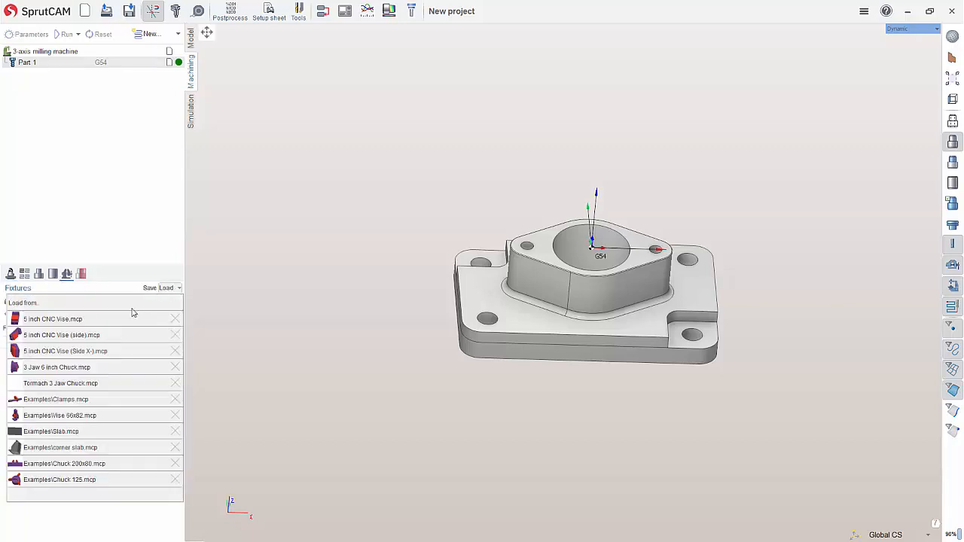
left_click(66, 319)
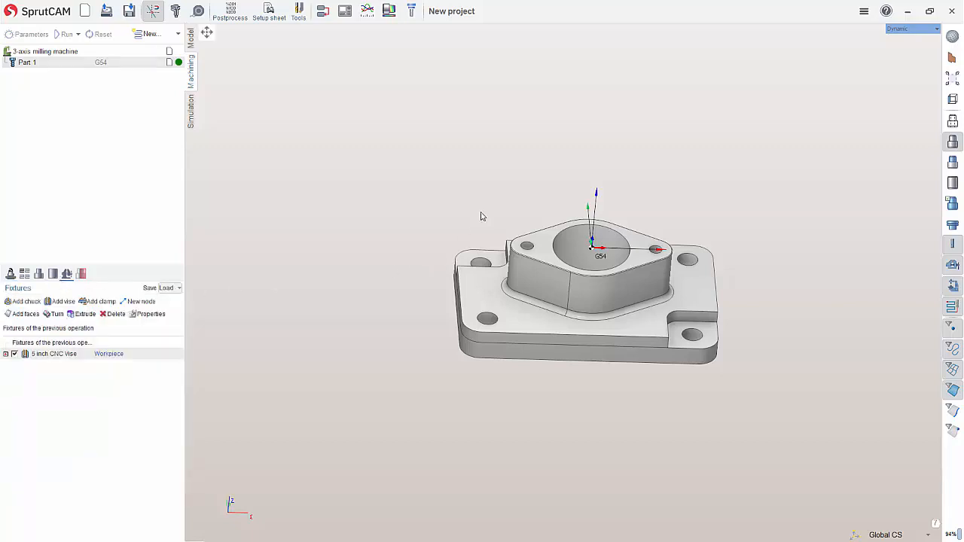
scroll(576, 267, "up", 5)
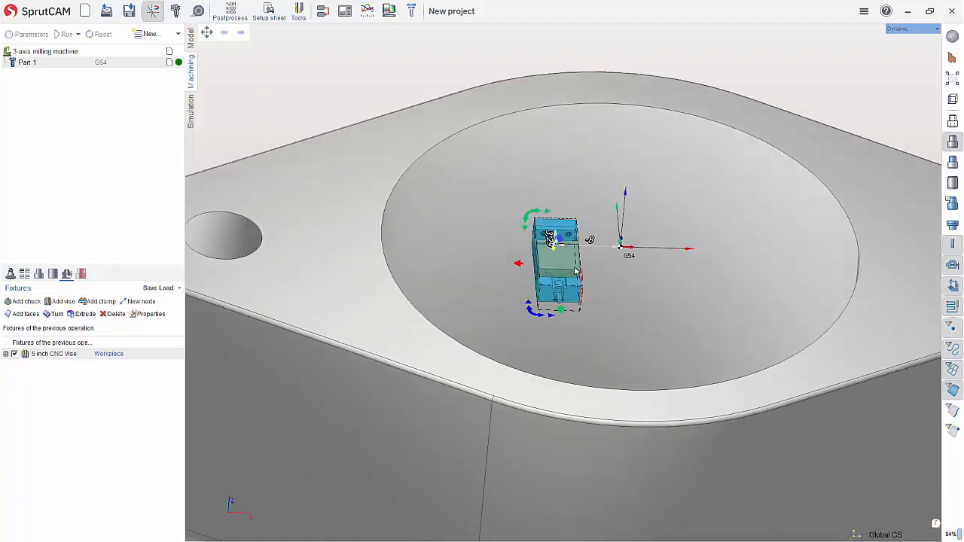
middle_click_drag(572, 252, 605, 241)
scroll(649, 243, "down", 4)
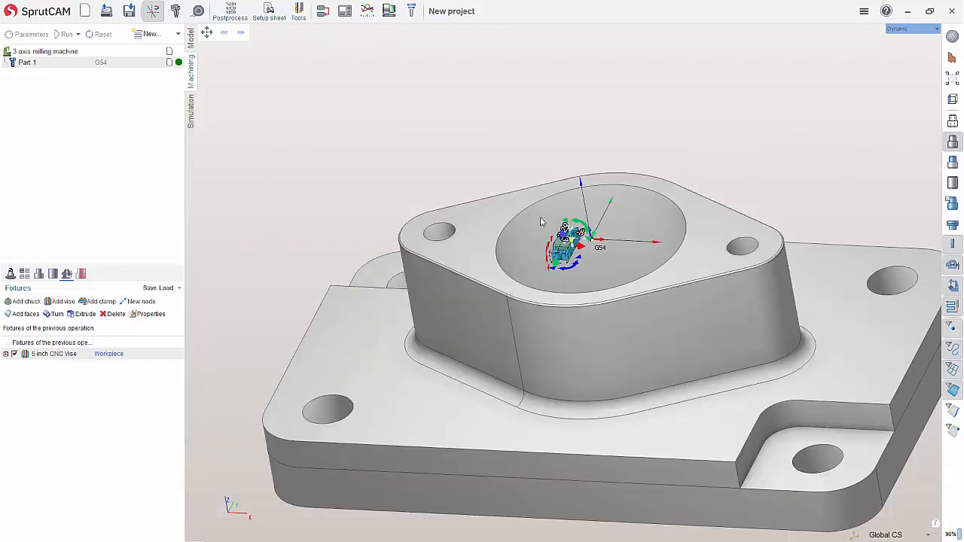
Change the system's measurement units from Metric to Imperial and apply the setting
left_click(44, 20)
left_click(43, 19)
left_click(44, 20)
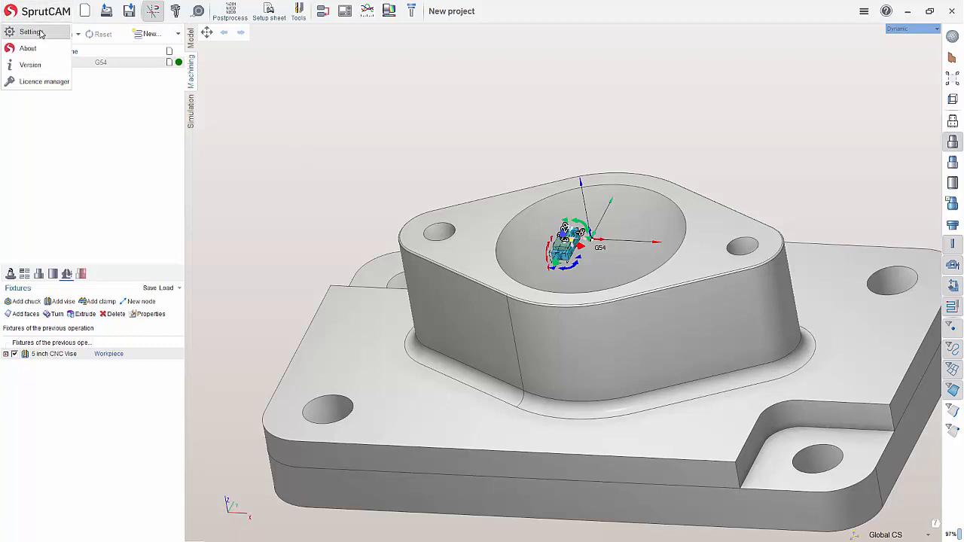
left_click(38, 32)
left_click(354, 176)
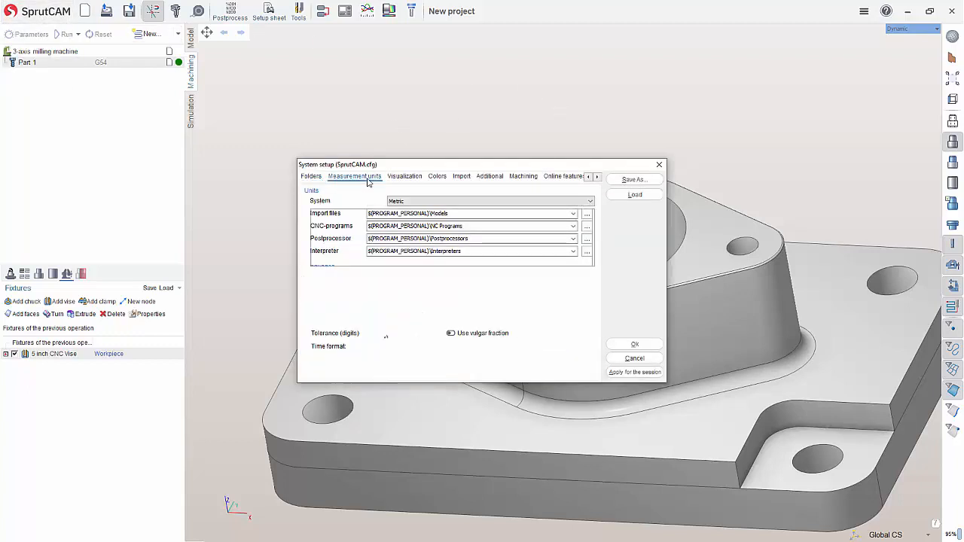
left_click(433, 201)
left_click(422, 216)
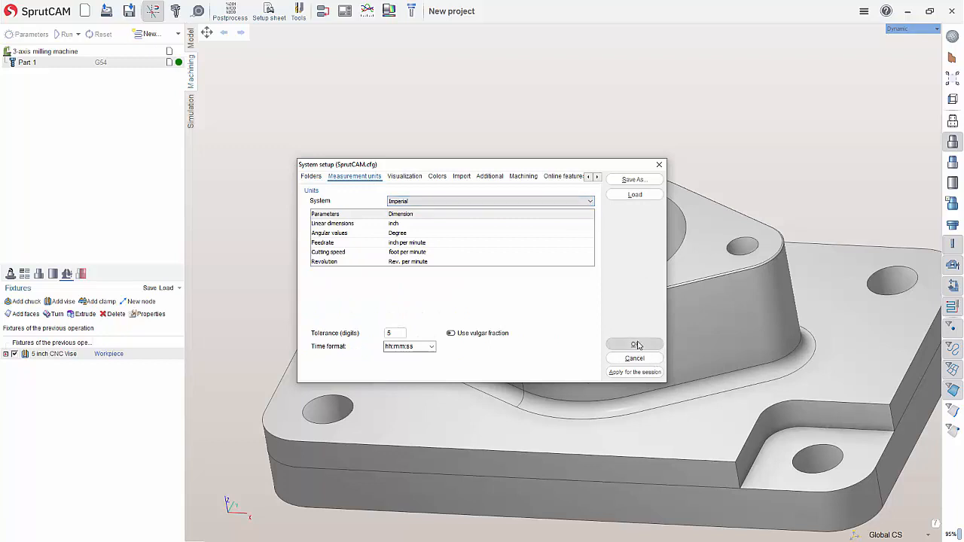
left_click(635, 345)
left_click(515, 302)
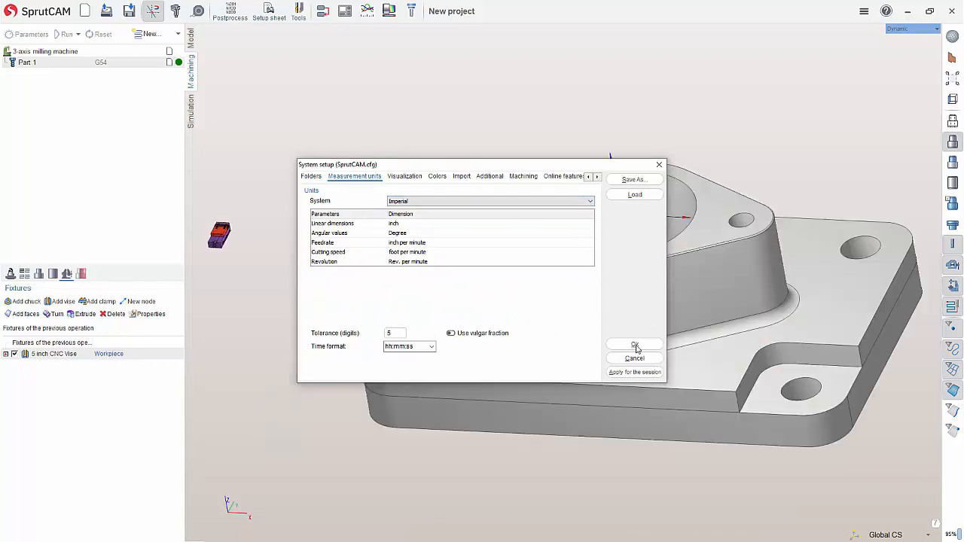
Start a new project and import Part1.igs into the Part group, scaling it from millimetres to inches
left_click(85, 12)
left_click(519, 292)
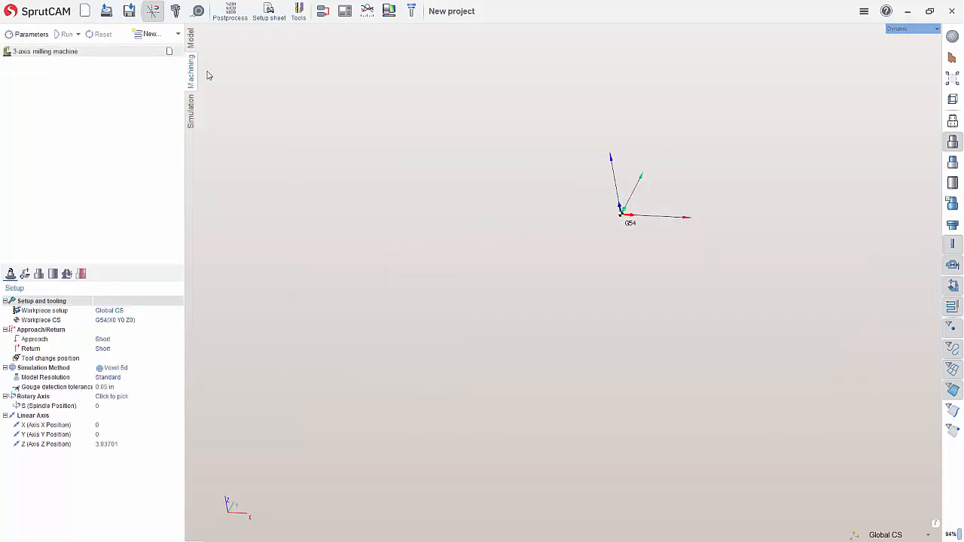
left_click(190, 38)
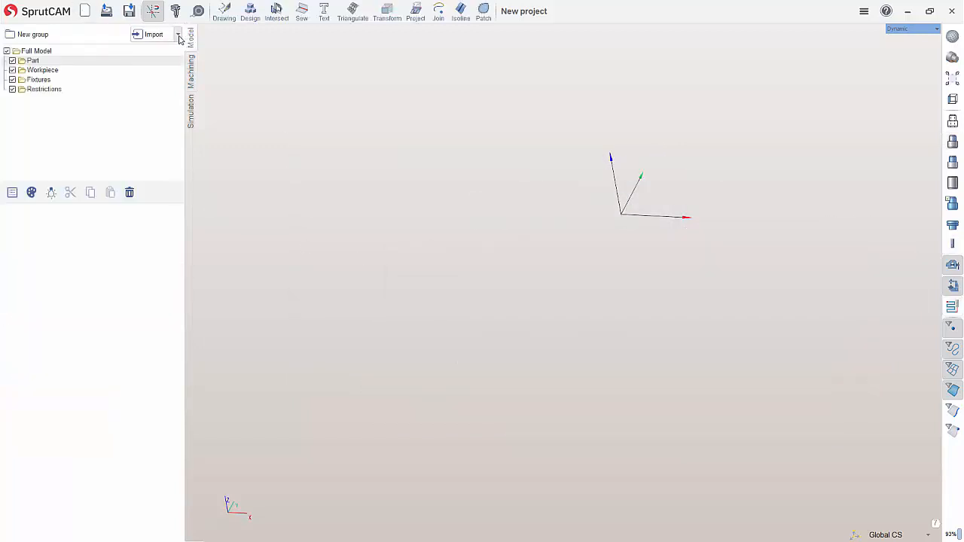
left_click(178, 34)
left_click(192, 50)
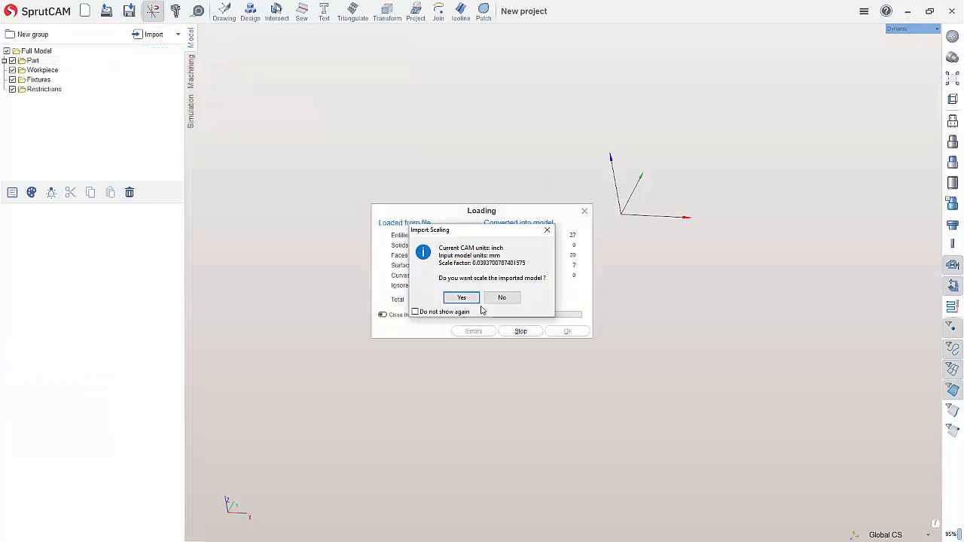
left_click(460, 298)
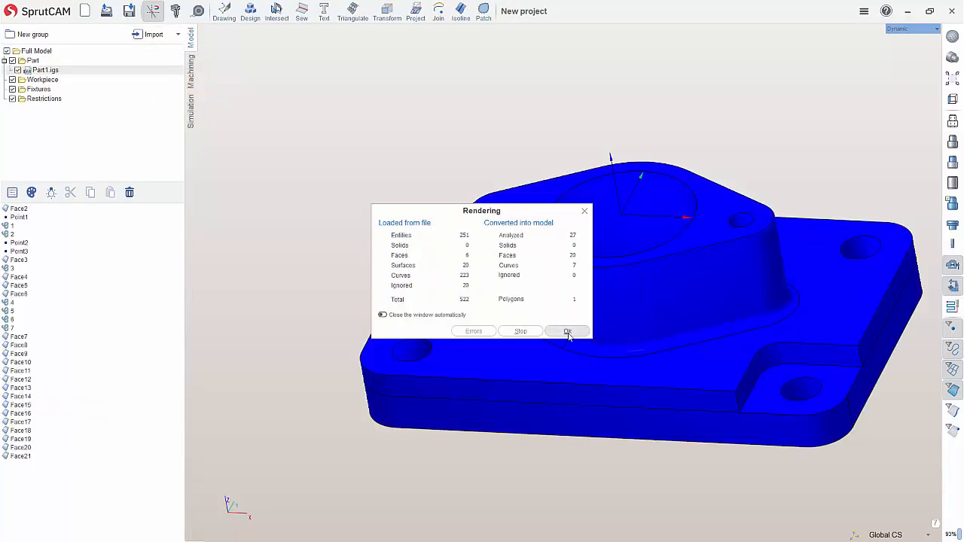
left_click(558, 330)
Load the 5 inch CNC Vise fixture at the machine level and inspect it beside the part
left_click(190, 70)
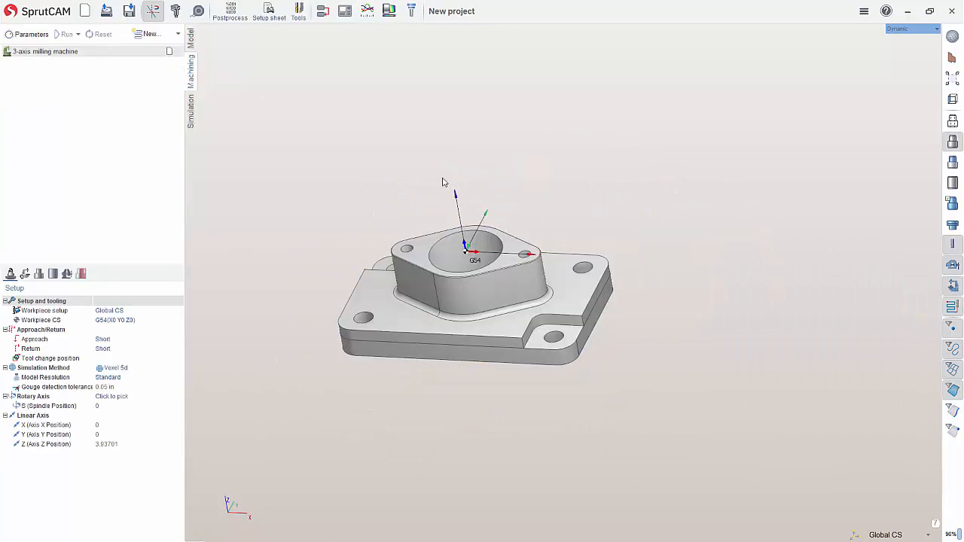
left_click(67, 274)
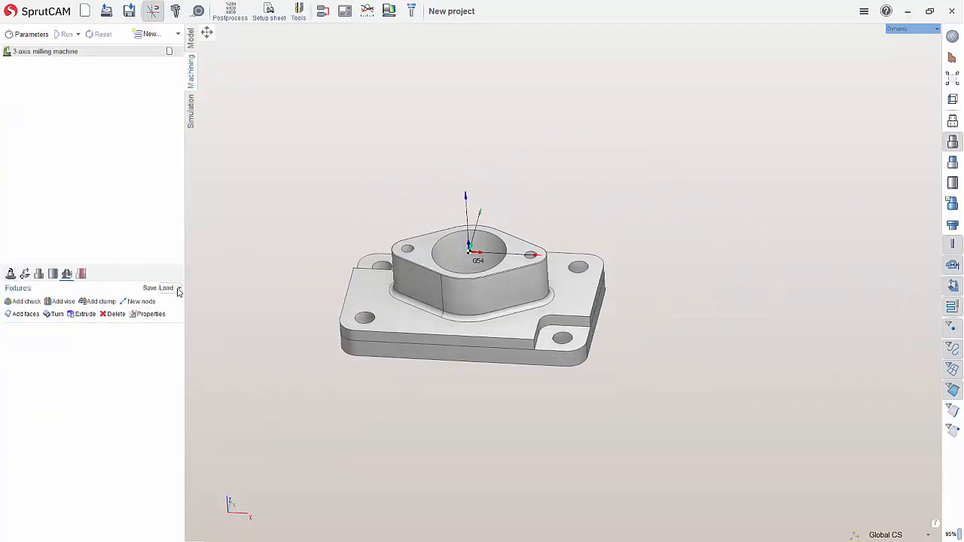
left_click(178, 289)
left_click(129, 314)
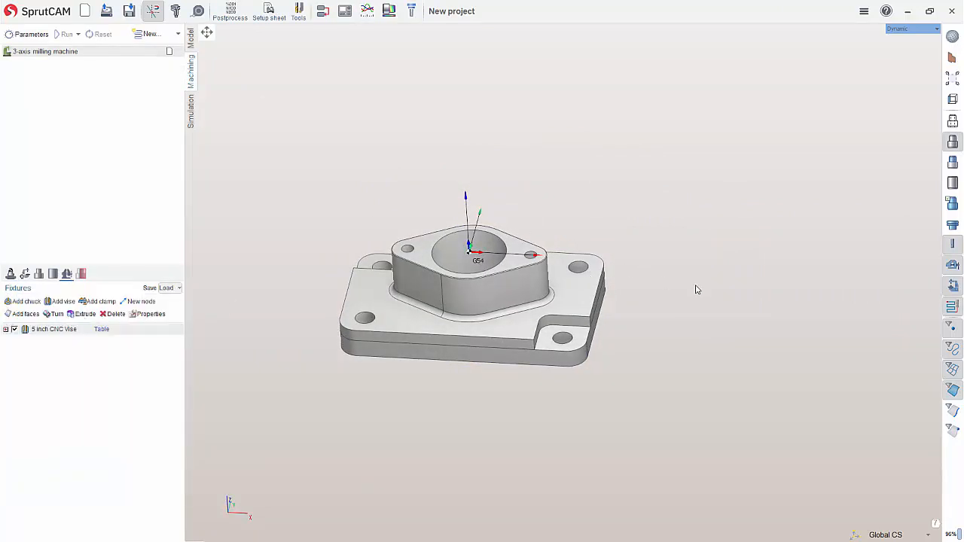
left_click(685, 194)
middle_click_drag(685, 194, 652, 198)
left_click_drag(418, 230, 248, 295)
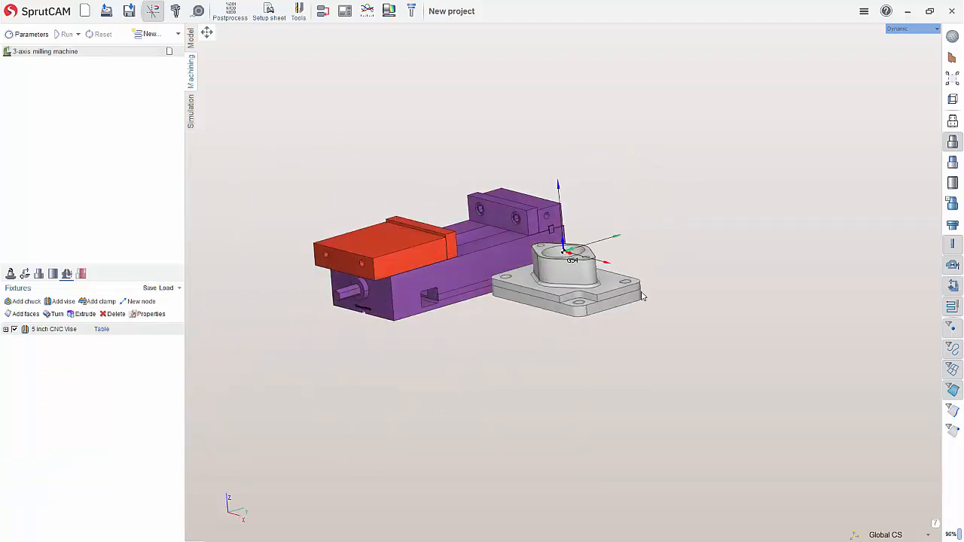
middle_click_drag(643, 296, 687, 301)
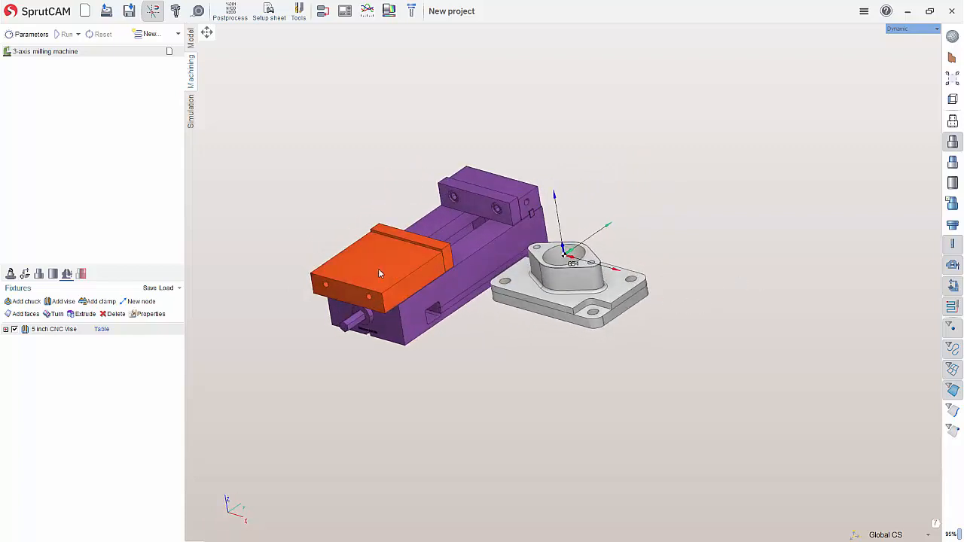
left_click_drag(379, 273, 344, 303)
left_click(173, 288)
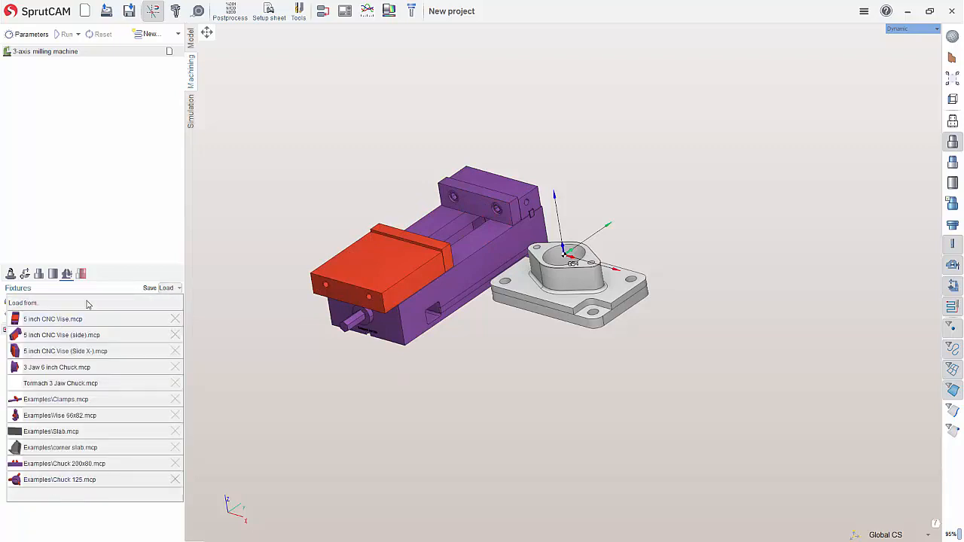
left_click(226, 293)
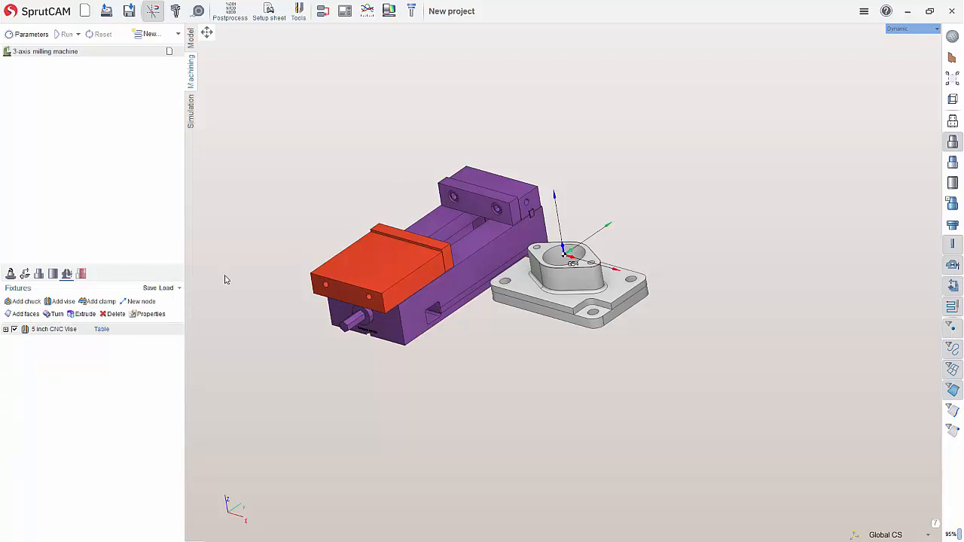
left_click_drag(389, 267, 315, 333)
middle_click_drag(492, 357, 558, 372)
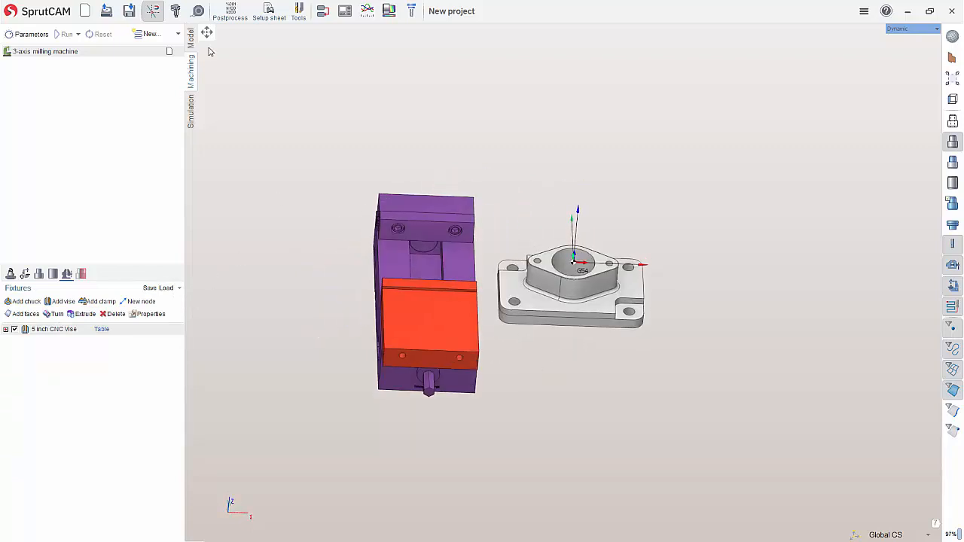
Add a Part structure element under the 3-axis milling machine and check which machine component the vise is attached to
left_click(166, 36)
mouse_move(173, 51)
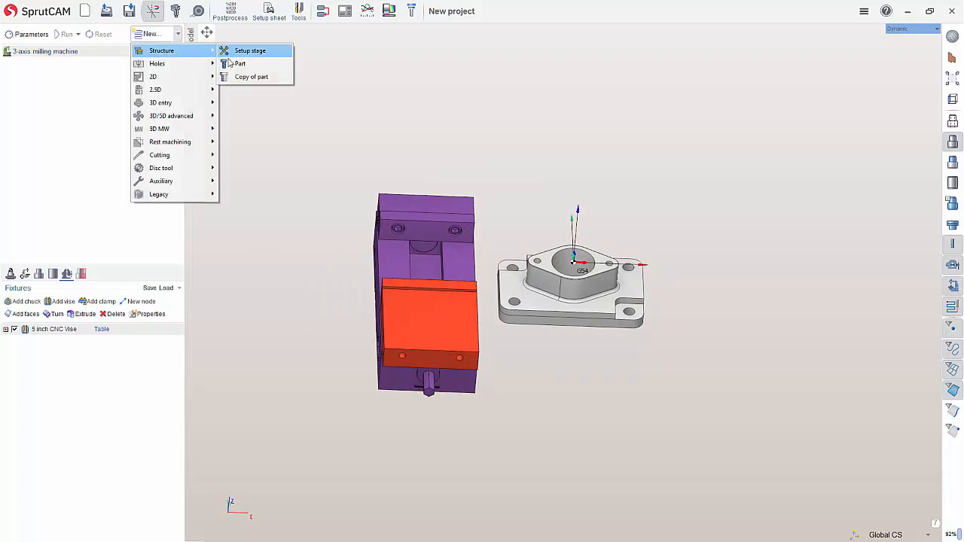
left_click(237, 64)
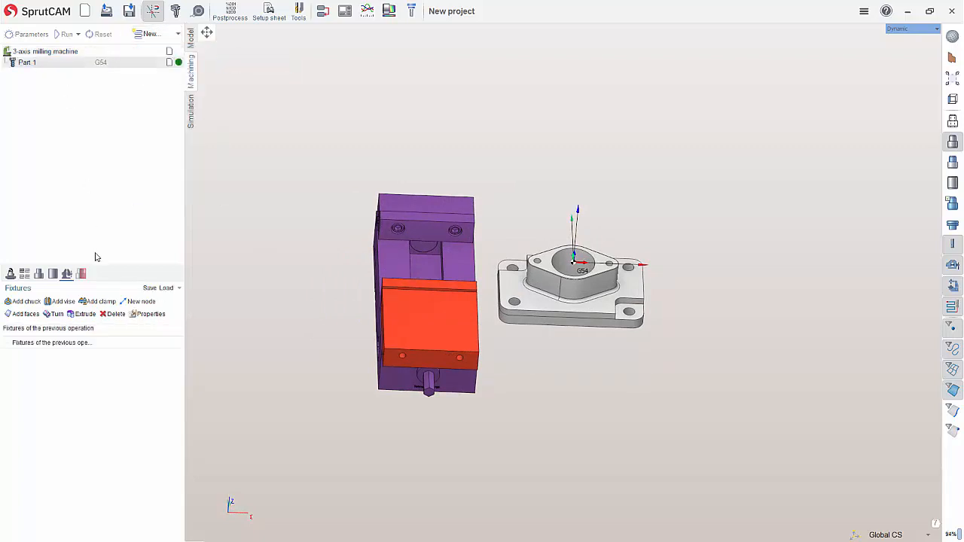
mouse_move(403, 258)
middle_mouse_down()
mouse_move(370, 249)
mouse_move(387, 256)
middle_mouse_up()
left_click(84, 51)
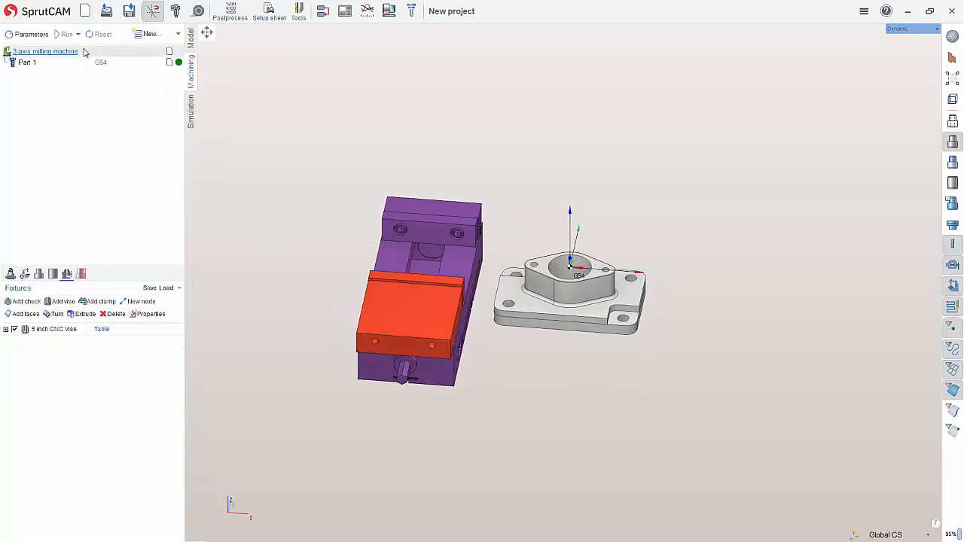
left_click(112, 330)
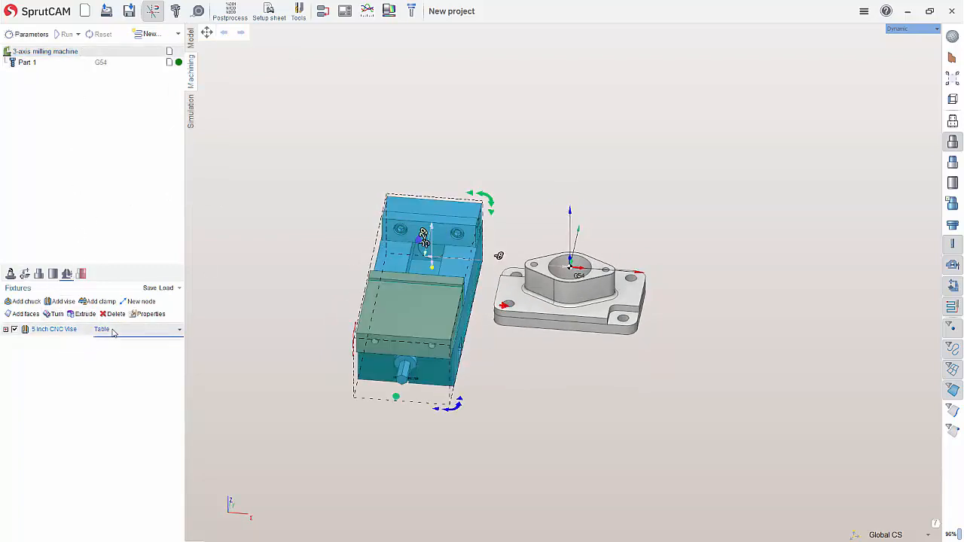
left_click(112, 330)
Add a box workpiece around the part to Part 1 with the same 0.1 inch stock on every side
left_click(47, 62)
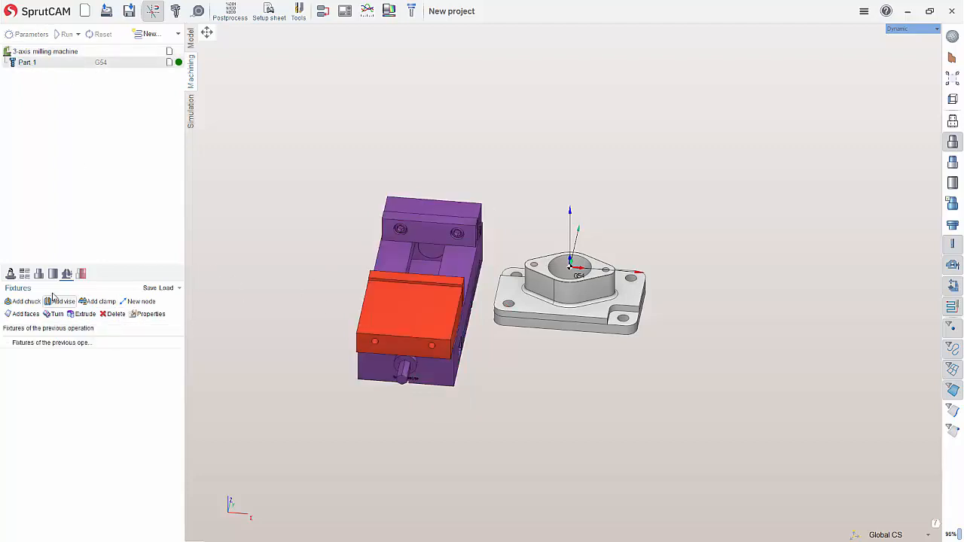
left_click(12, 276)
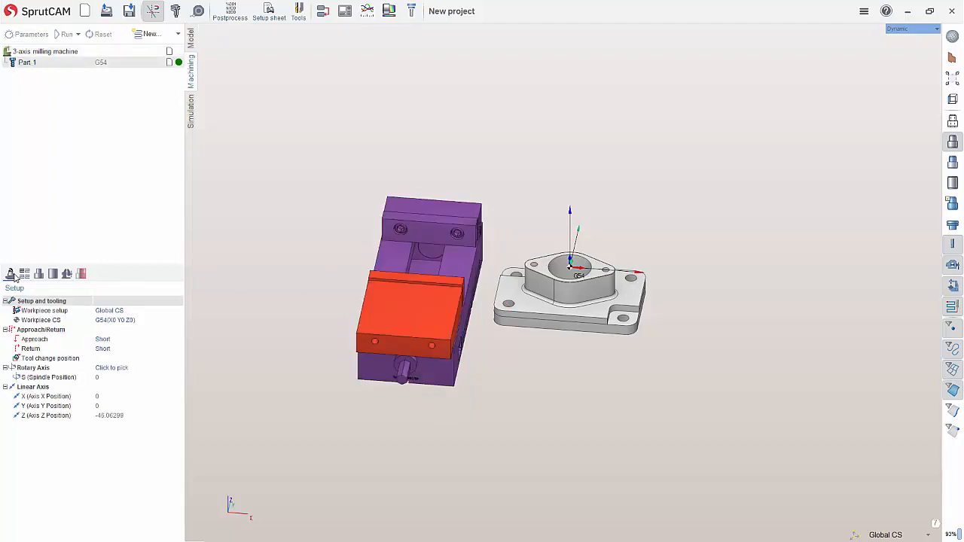
left_click(53, 273)
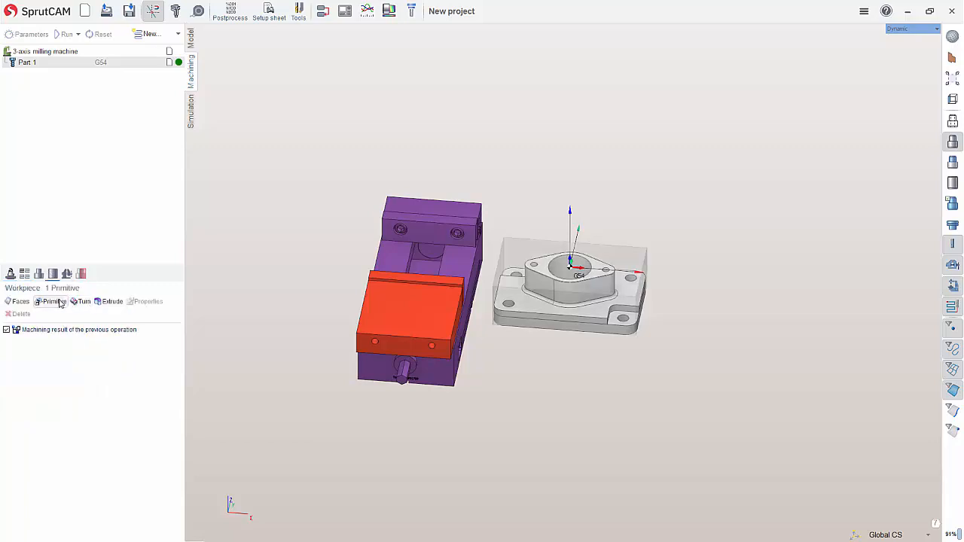
left_click(54, 305)
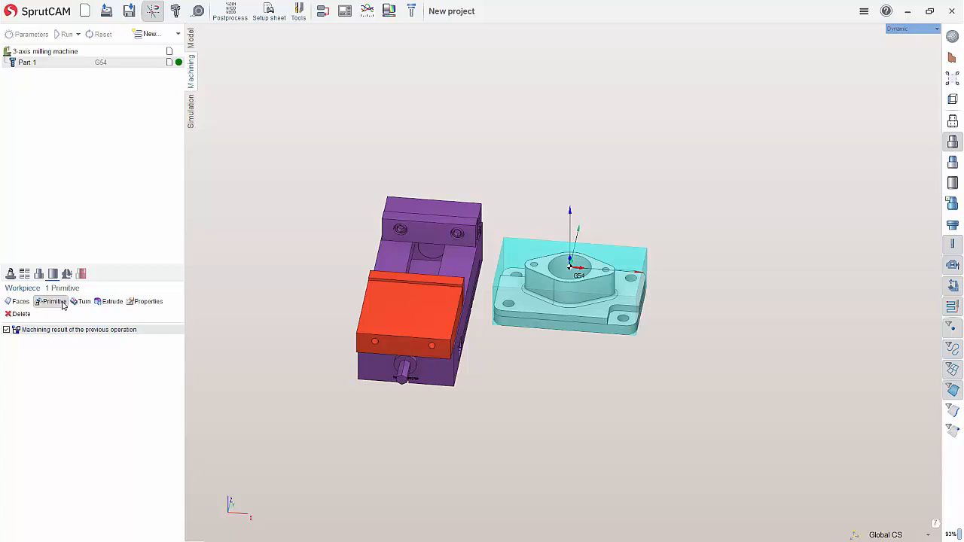
left_click(12, 92)
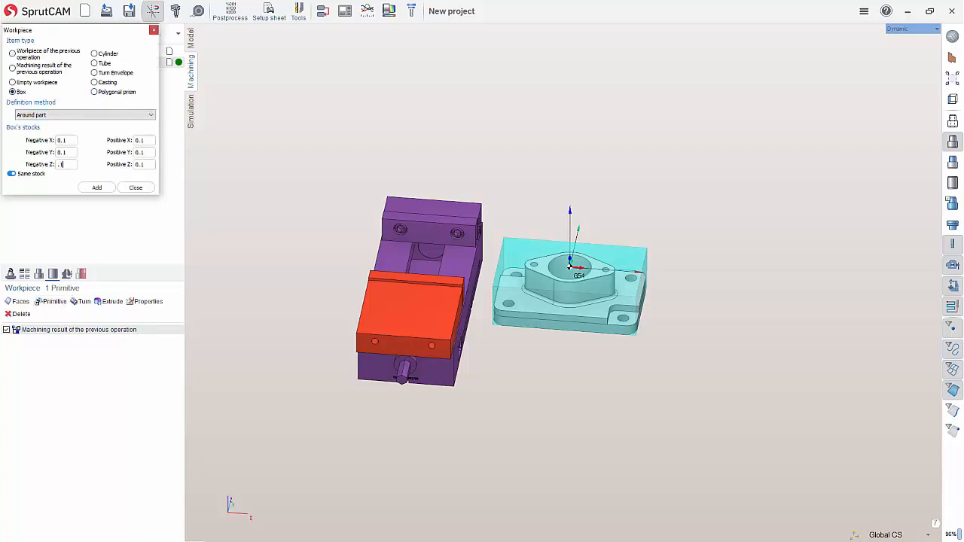
left_click(103, 189)
middle_click_drag(527, 316, 591, 278)
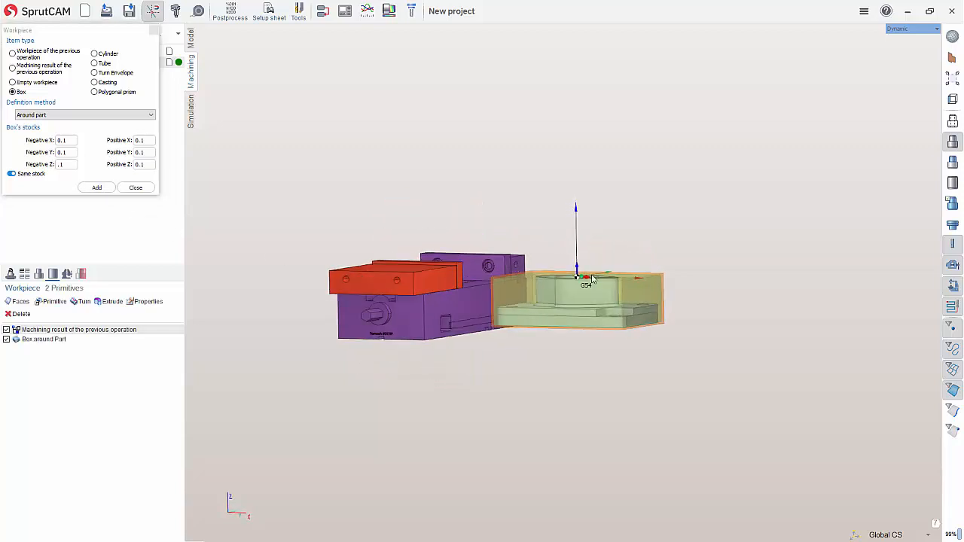
Delete the machining result of the previous operation from Part 1's workpiece and finish the workpiece definition
left_click(24, 314)
middle_click_drag(280, 170, 200, 213)
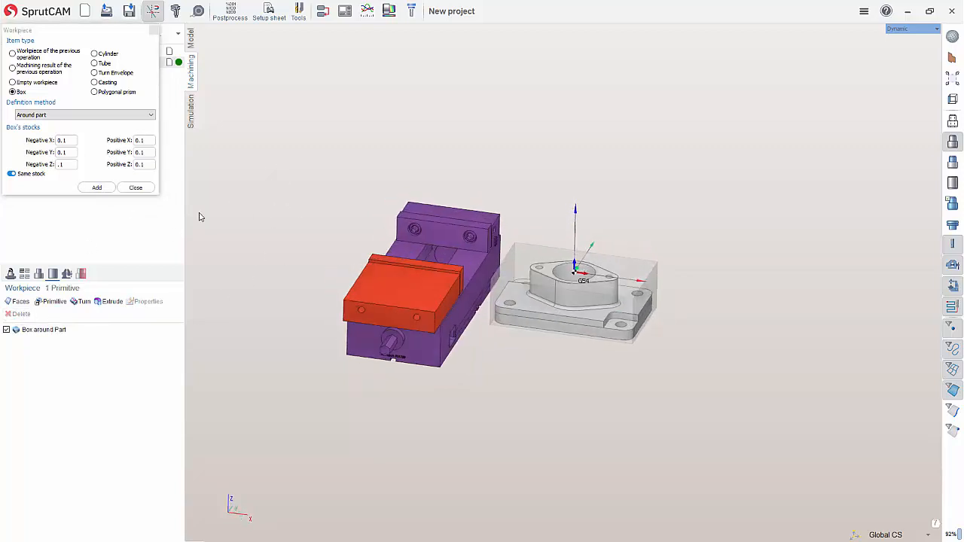
left_click(135, 187)
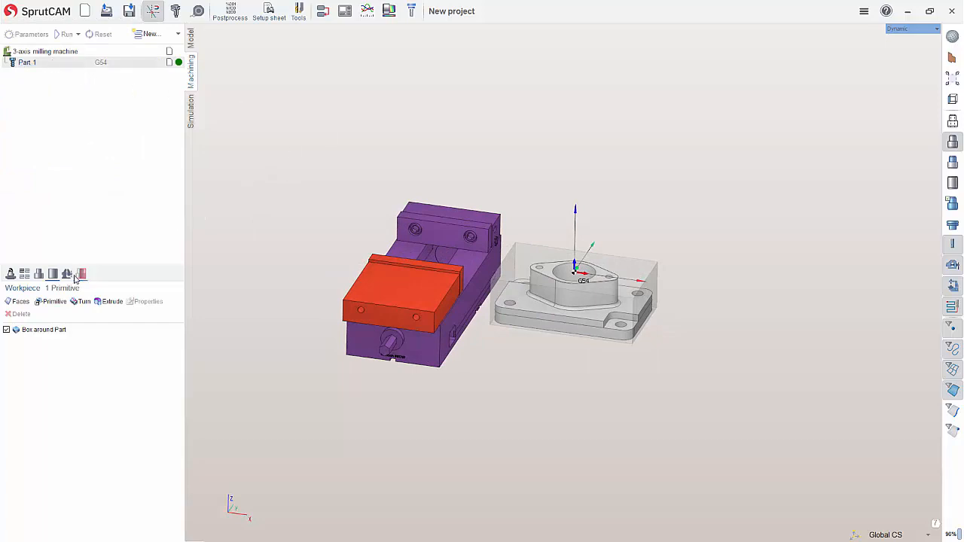
Open Part 1's workpiece setup and shift the part along X to about -8.1 inches, over the vise
middle_click_drag(587, 238, 600, 240)
left_click(10, 273)
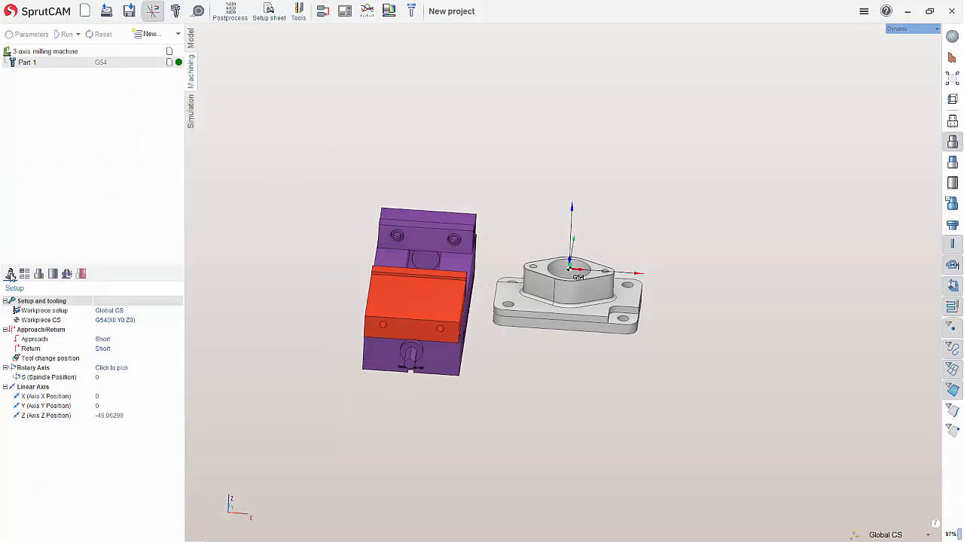
left_click(157, 311)
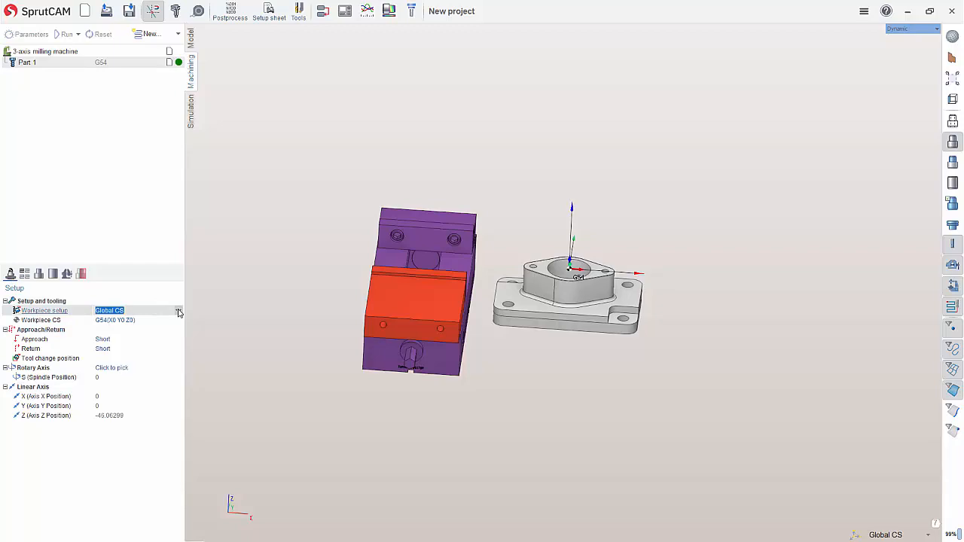
left_click(178, 311)
middle_click_drag(591, 251, 682, 290)
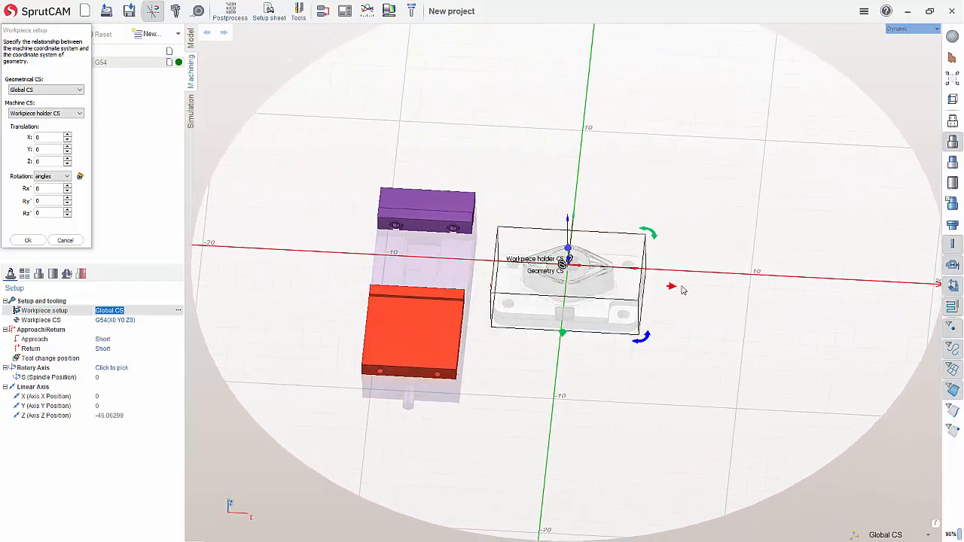
left_click_drag(672, 287, 524, 282)
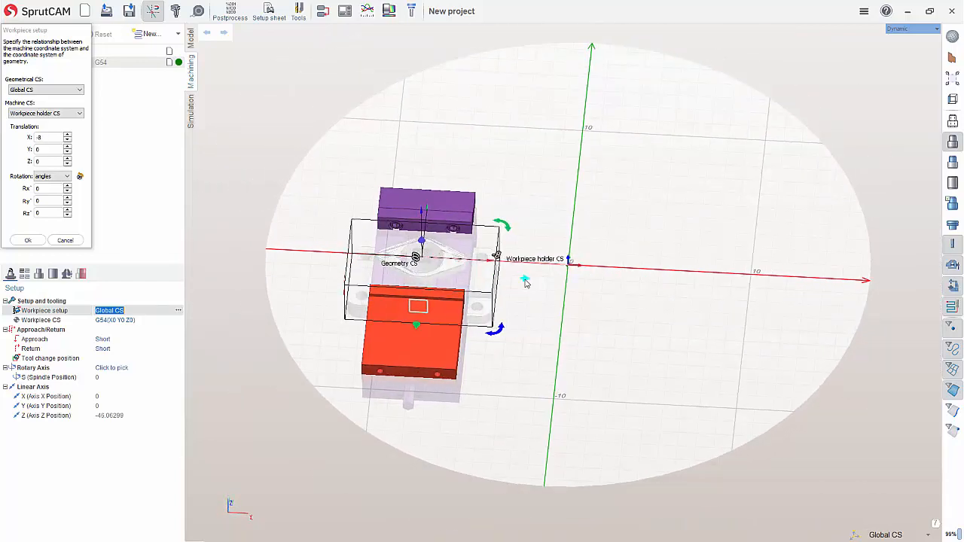
middle_click_drag(631, 282, 550, 280)
middle_click_drag(478, 283, 524, 312)
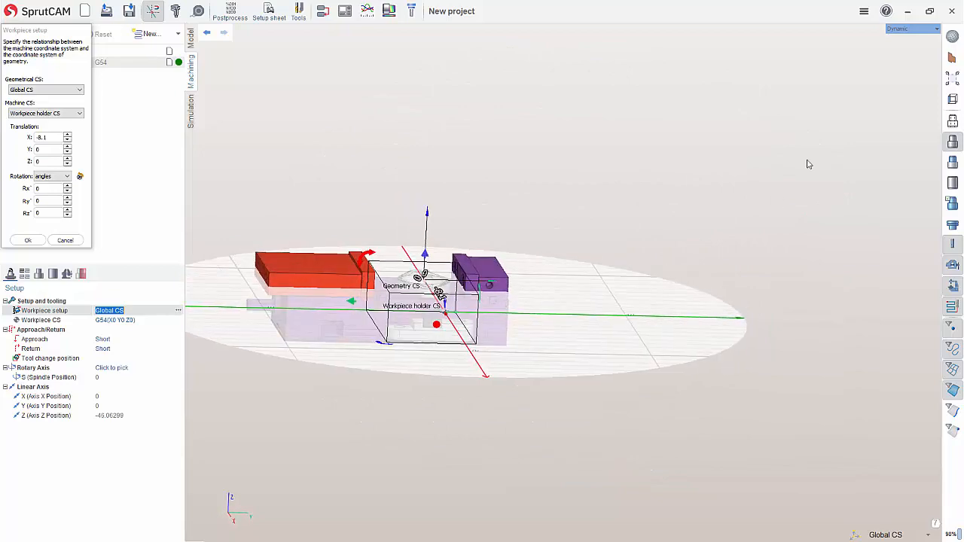
Raise the workpiece along Z to about 2.66 inches, so it sits above the vise bed
left_click(952, 99)
left_click(904, 136)
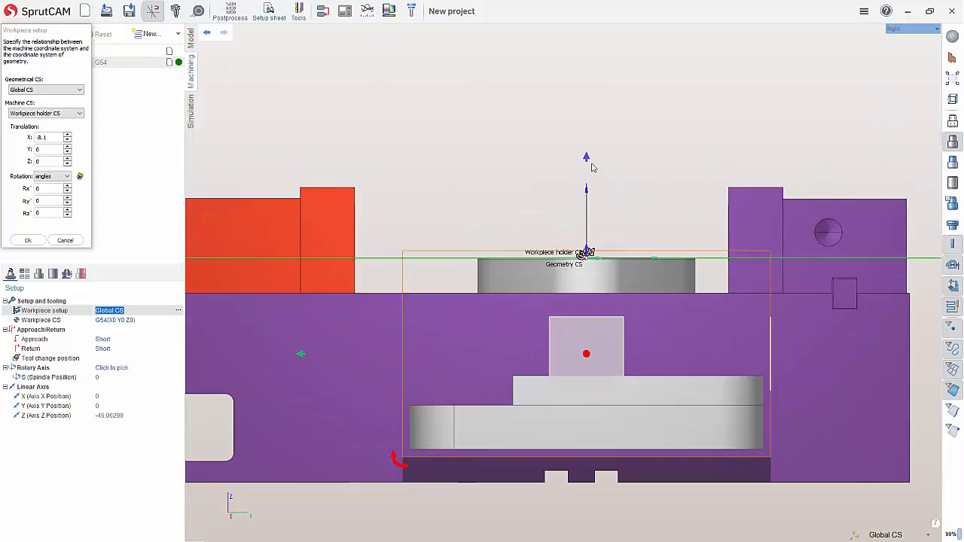
left_click_drag(588, 159, 623, 24)
scroll(576, 406, "down", 3)
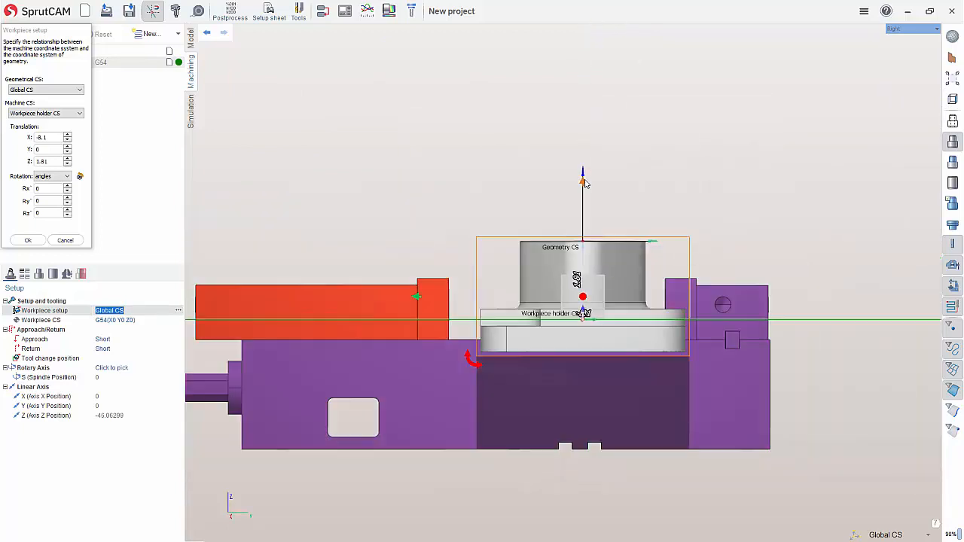
left_click_drag(585, 182, 585, 140)
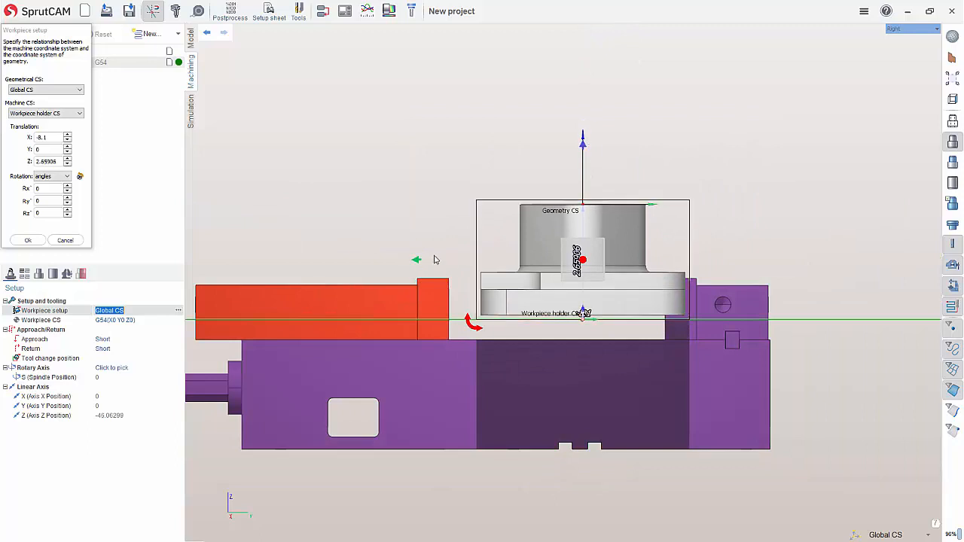
Shift the workpiece along Y to about -0.56 inches, bringing it up against the fixed vise jaw
left_click_drag(408, 264, 388, 263)
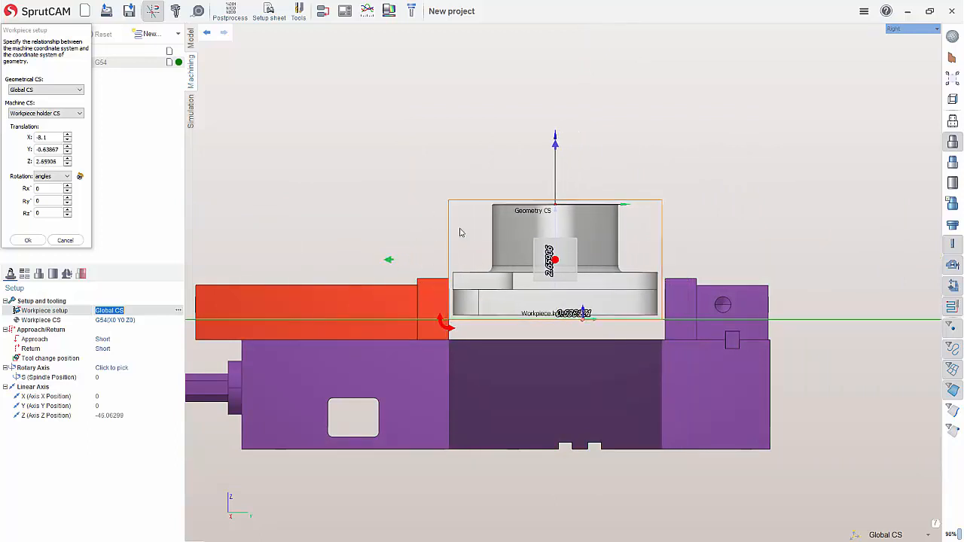
scroll(694, 307, "up", 1)
scroll(694, 307, "up", 2)
scroll(614, 240, "down", 1)
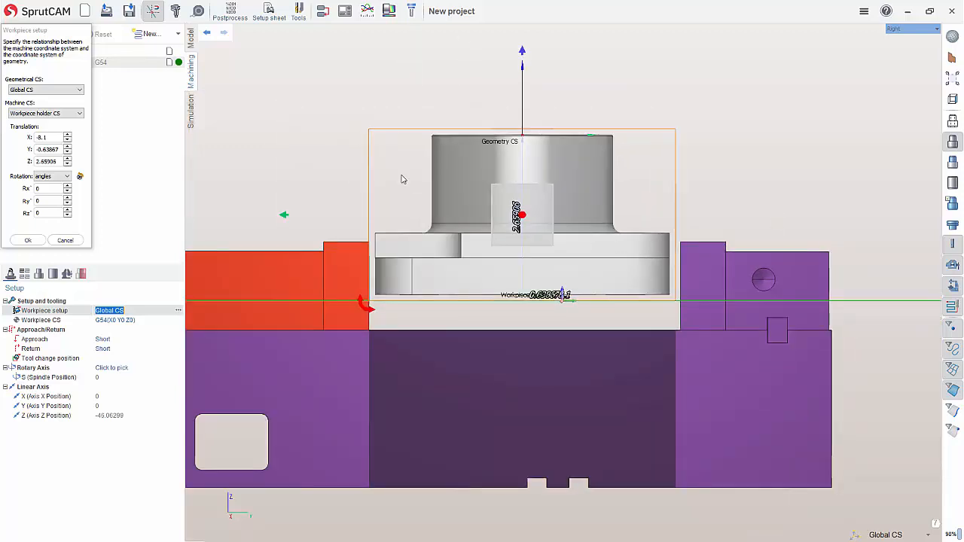
left_click_drag(287, 214, 296, 216)
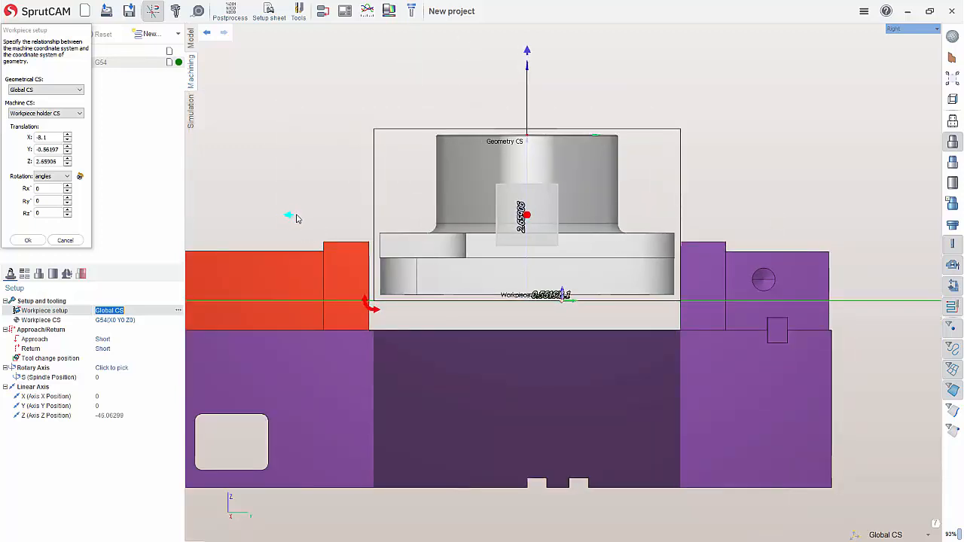
scroll(689, 273, "up", 2)
scroll(699, 282, "up", 1)
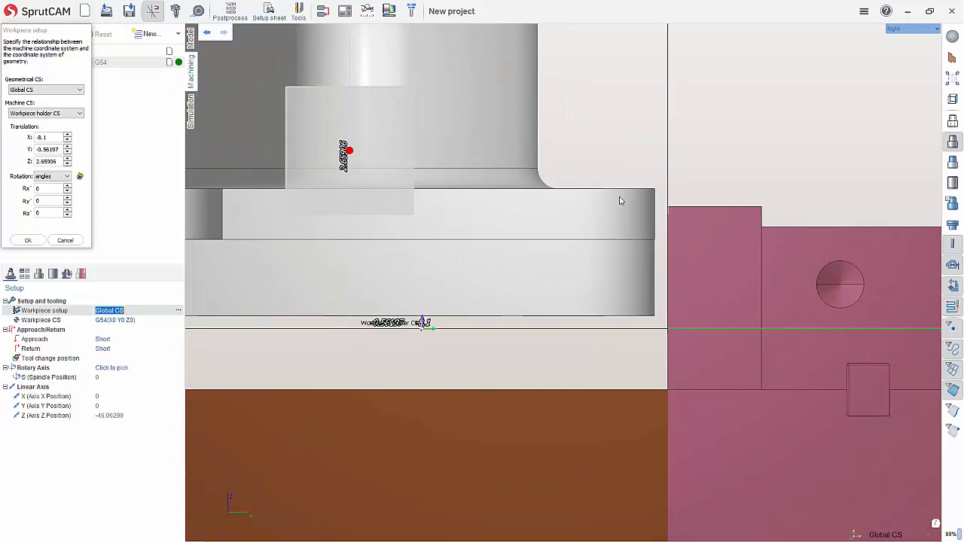
scroll(697, 249, "down", 3)
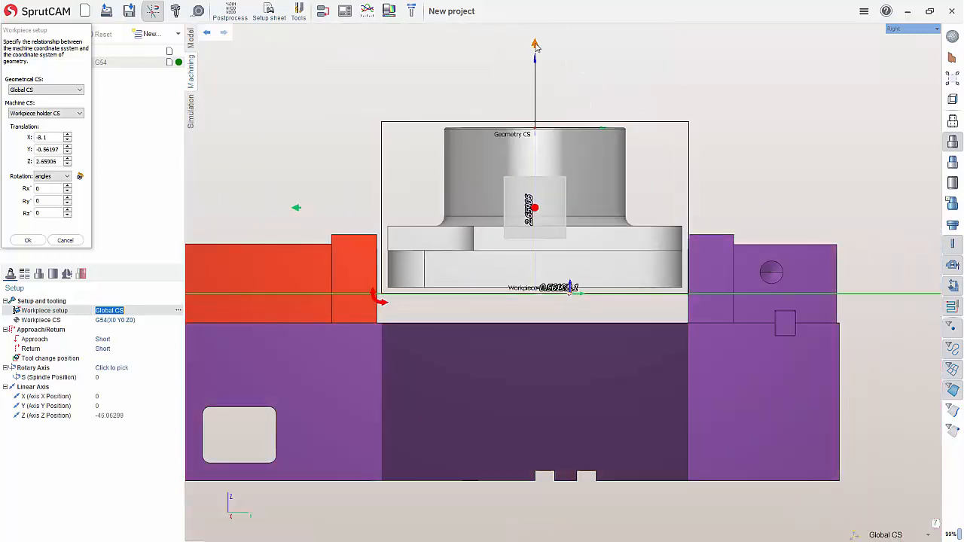
Raise the workpiece to 3.16 inches in Z, close the movable jaw against it, and accept the workpiece setup
left_click_drag(535, 45, 534, 14)
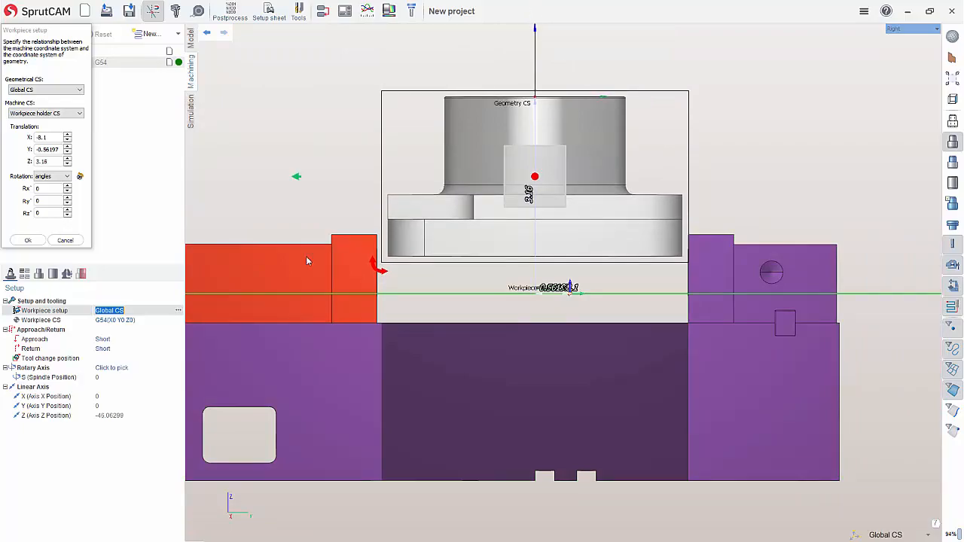
left_click_drag(293, 279, 378, 238)
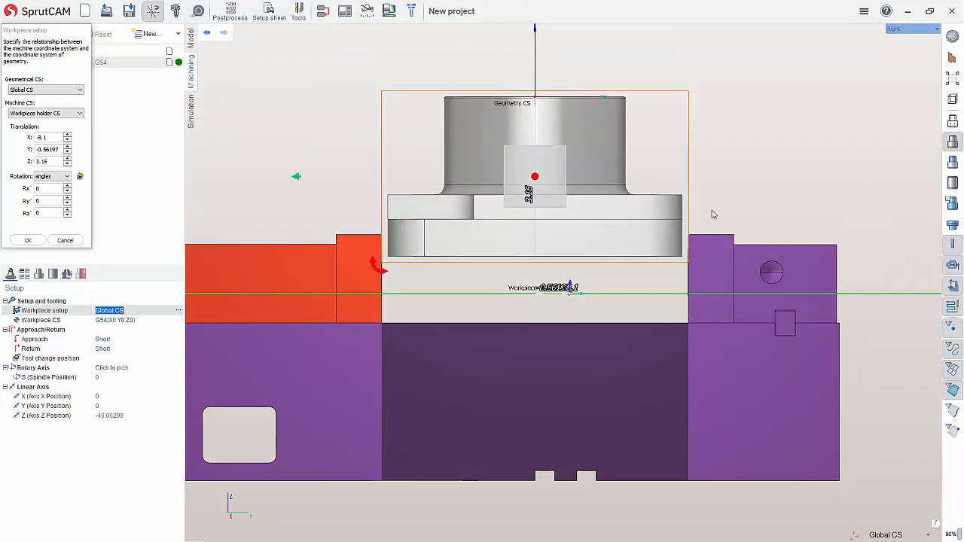
middle_click_drag(416, 311, 529, 360)
scroll(528, 359, "down", 4)
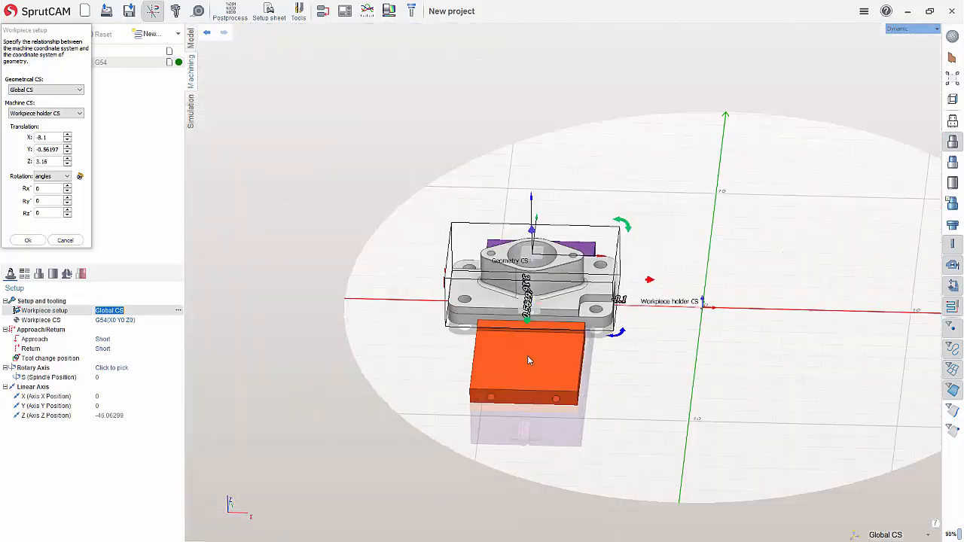
left_click(28, 240)
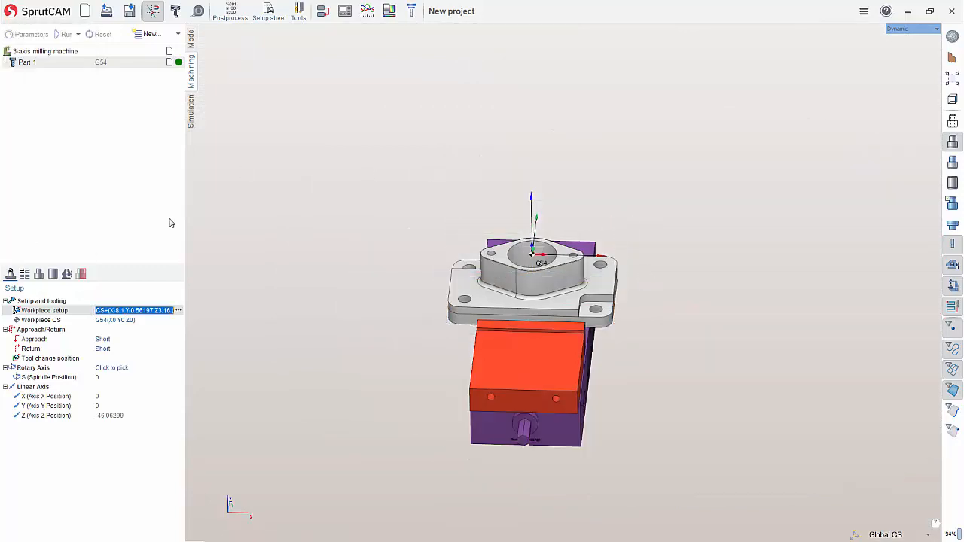
Add a 3D Roughing waterline operation under Part 1
middle_click_drag(644, 272, 615, 338)
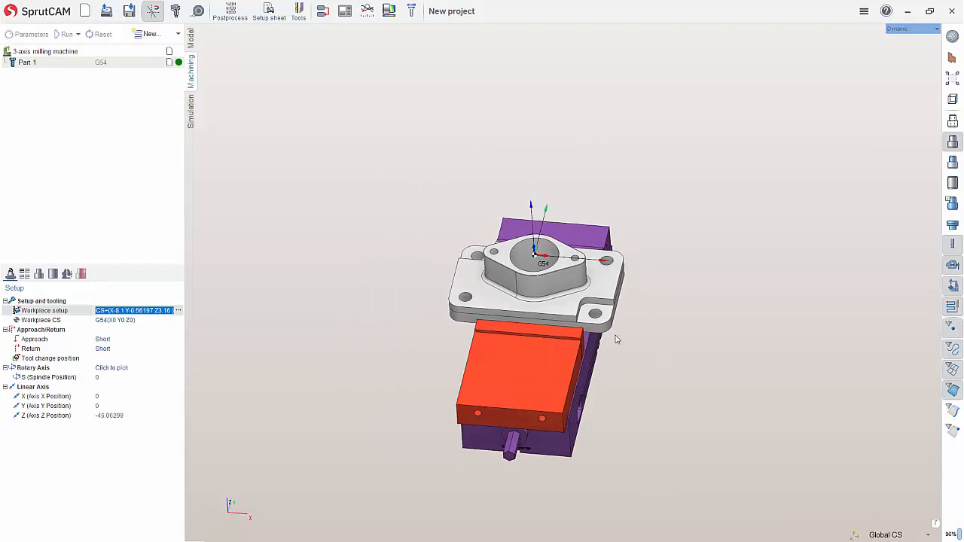
left_click(154, 34)
mouse_move(167, 103)
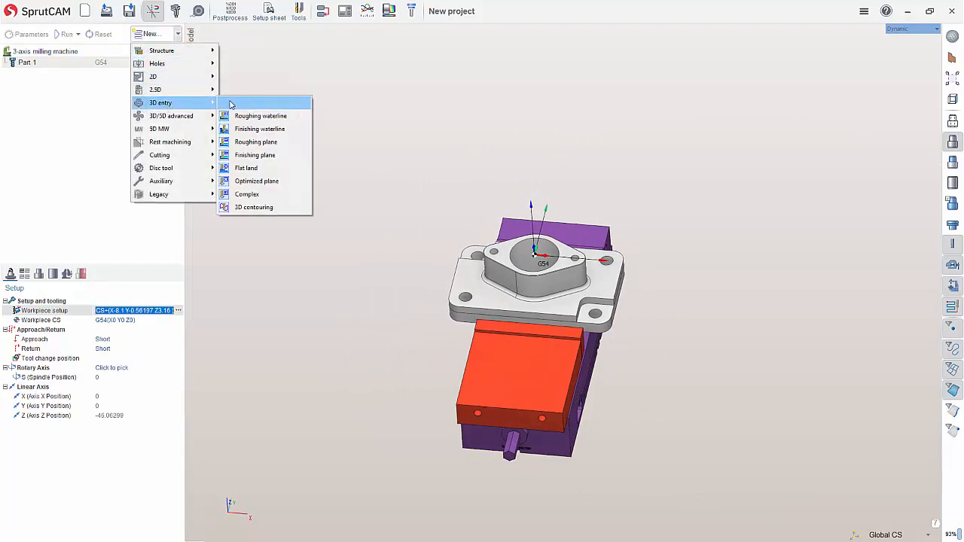
left_click(255, 116)
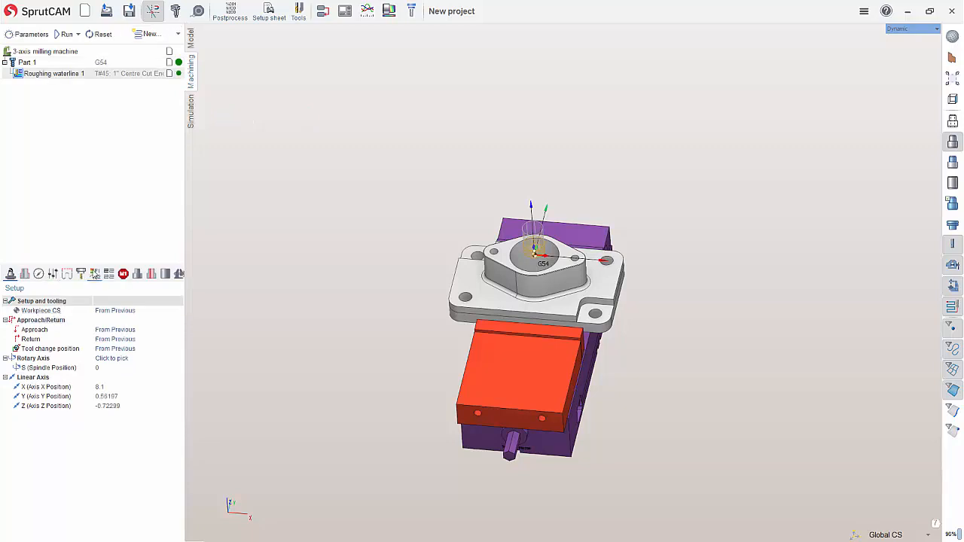
Set the roughing end mill's working length to 2 inches and its overall length to 3 inches
left_click(82, 274)
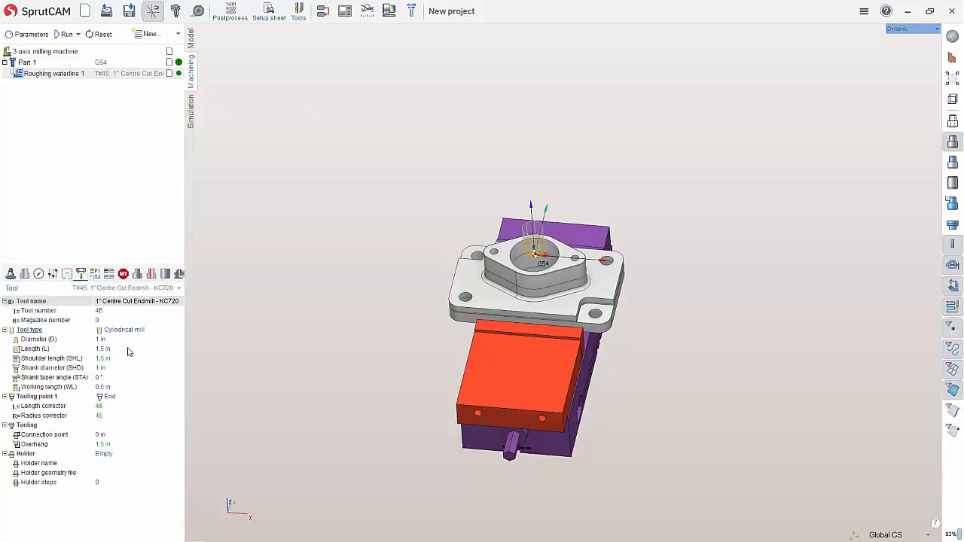
left_click(106, 386)
type("2")
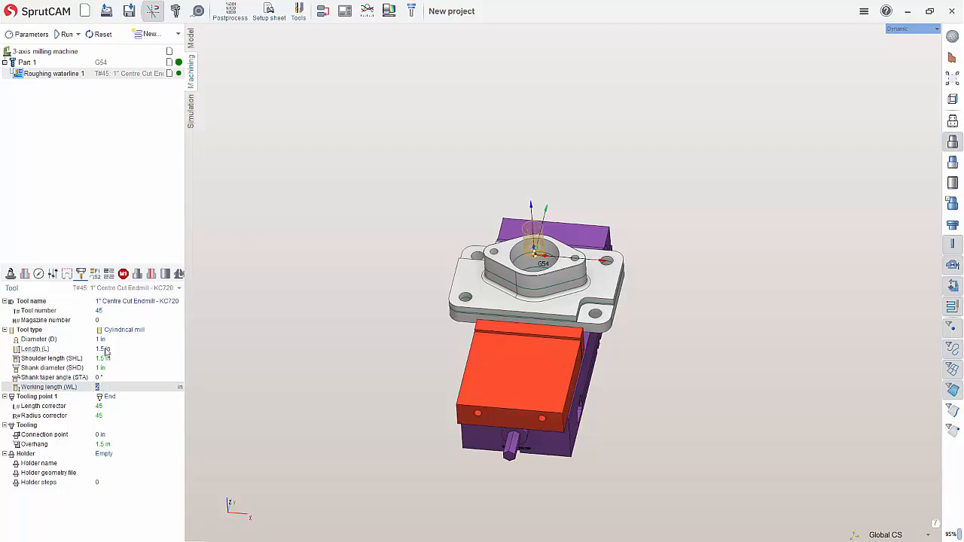
left_click(111, 348)
type("3")
key("Return")
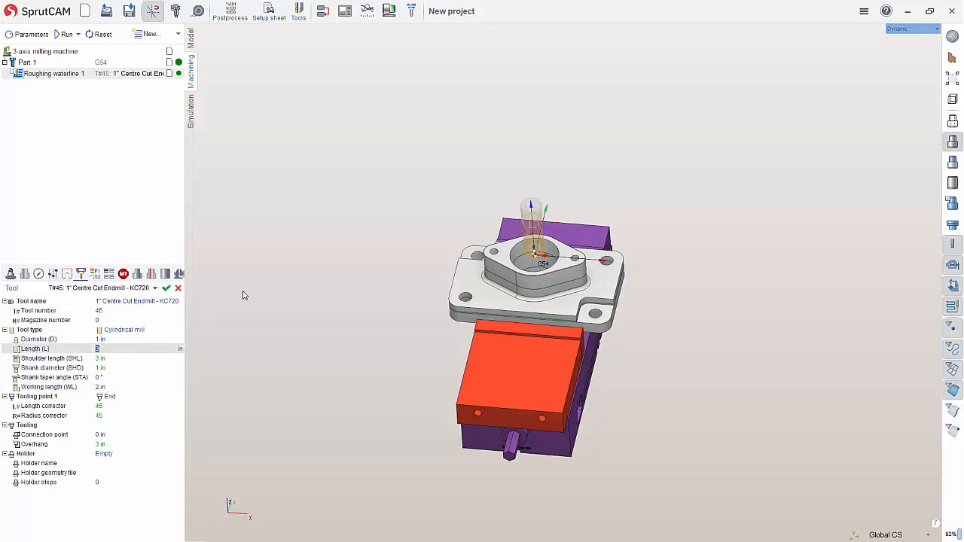
Review the descriptions of the tool's length, shoulder length and shank diameter, and inspect the end mill over the part
mouse_move(28, 353)
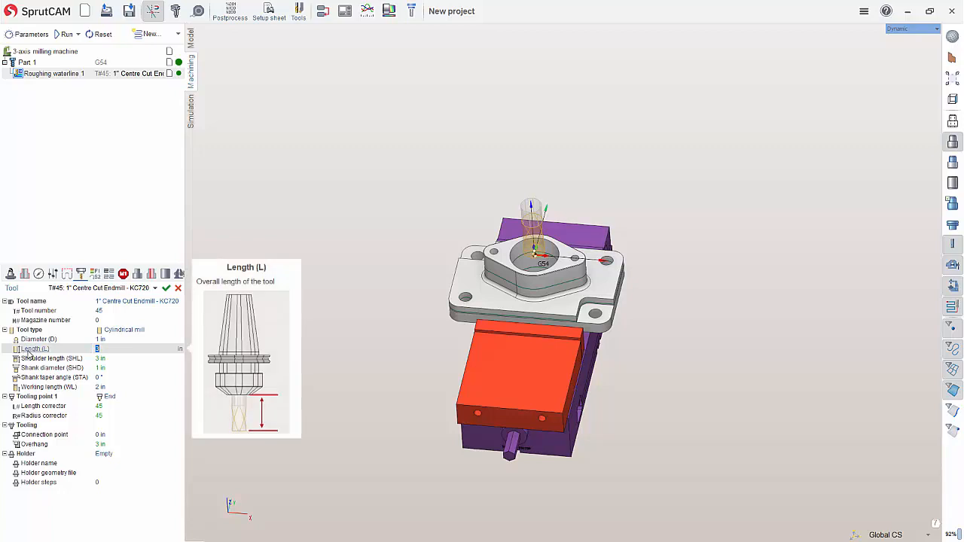
left_click(60, 359)
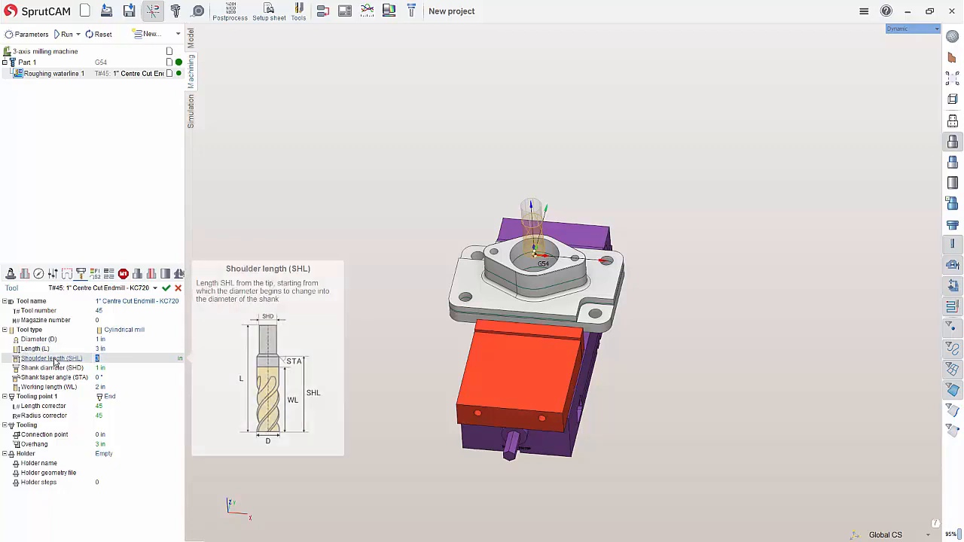
mouse_move(60, 363)
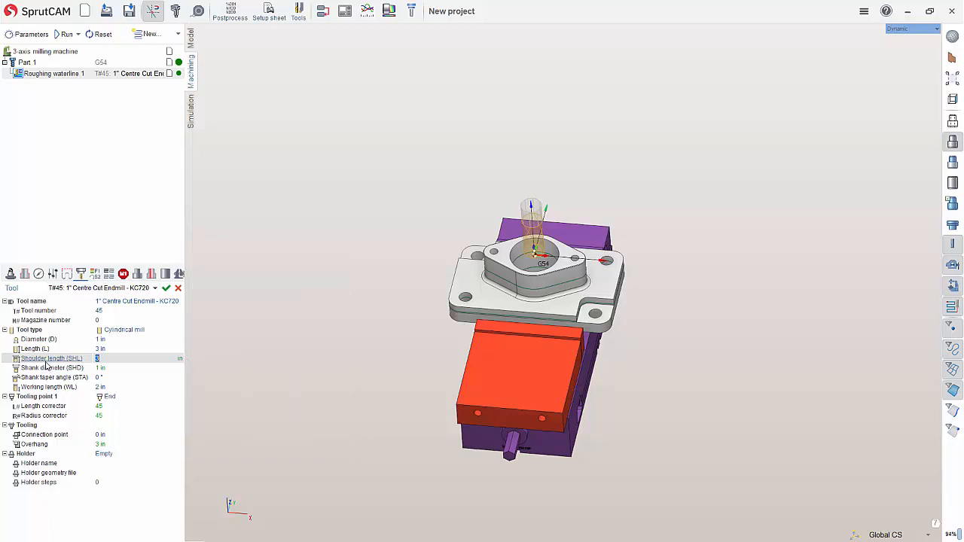
left_click(42, 368)
mouse_move(42, 371)
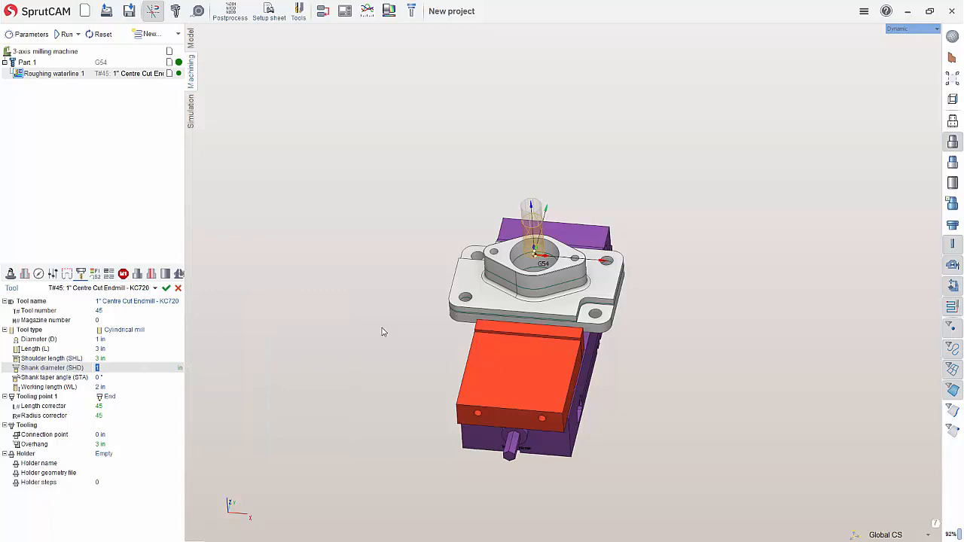
middle_click_drag(602, 296, 589, 262)
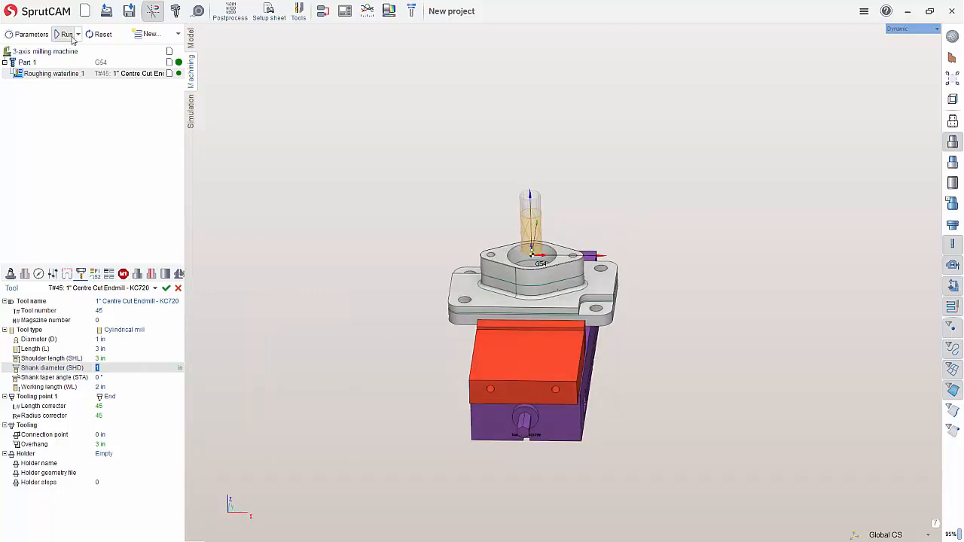
scroll(434, 266, "up", 5)
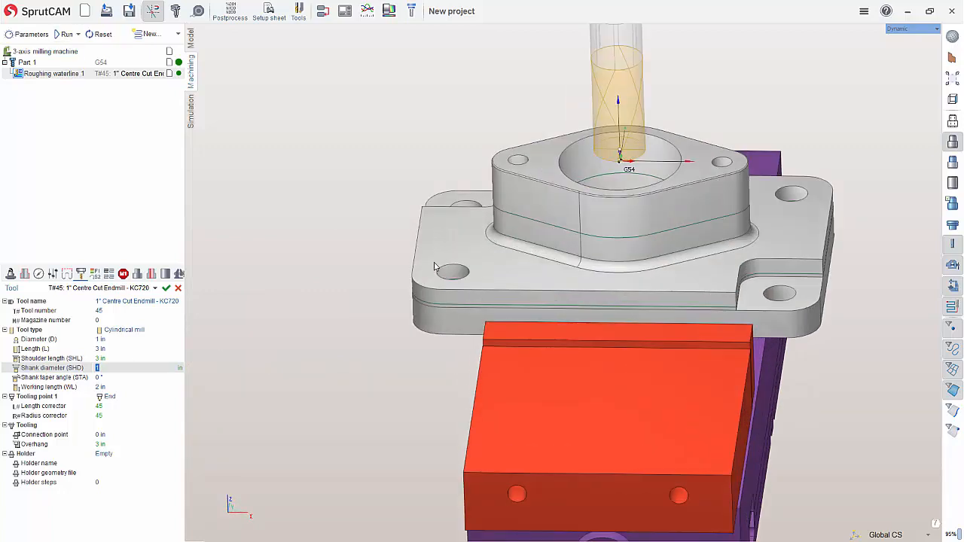
Set the corner notch's flat face as the Bottom Level of the roughing job assignment and calculate the toolpath
left_click(38, 275)
left_click(23, 276)
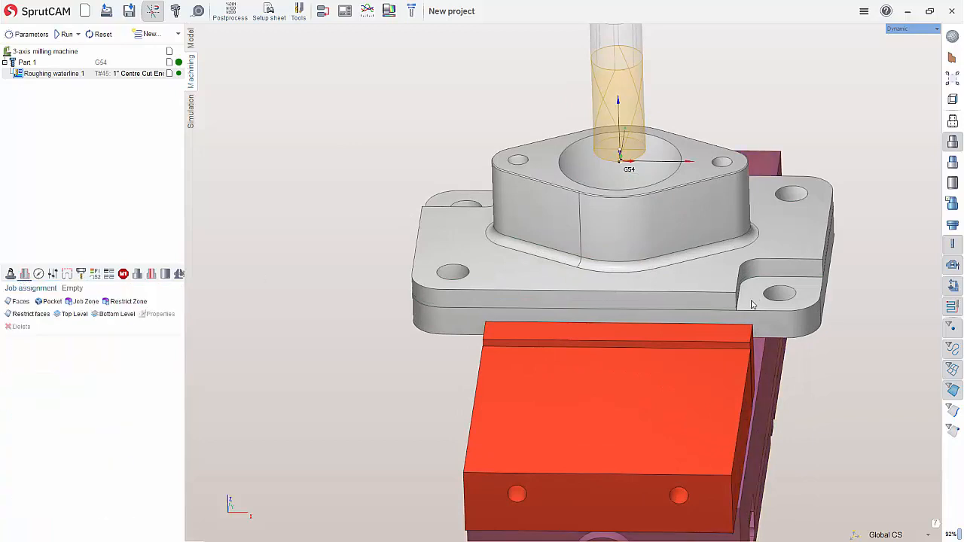
middle_click_drag(723, 303, 704, 320)
left_click(952, 125)
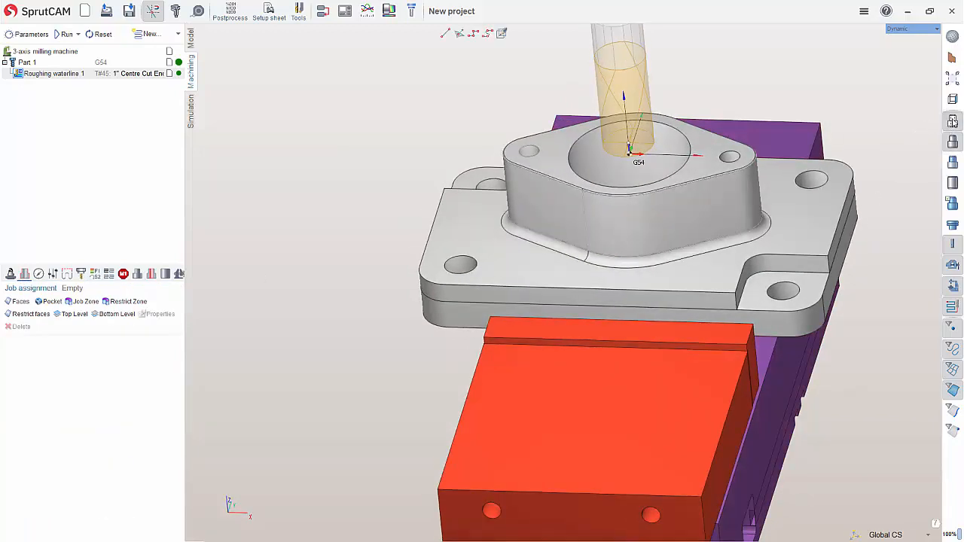
left_click(764, 299)
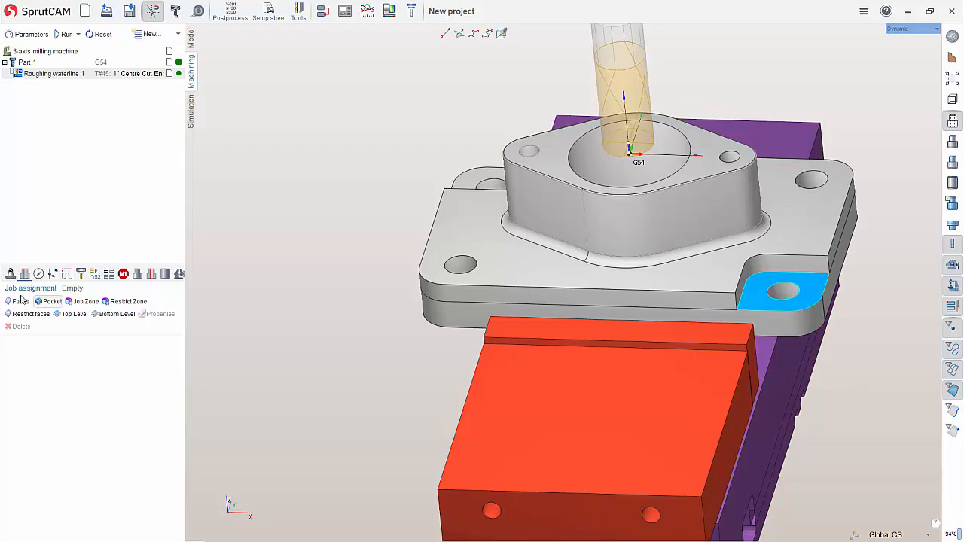
left_click(113, 314)
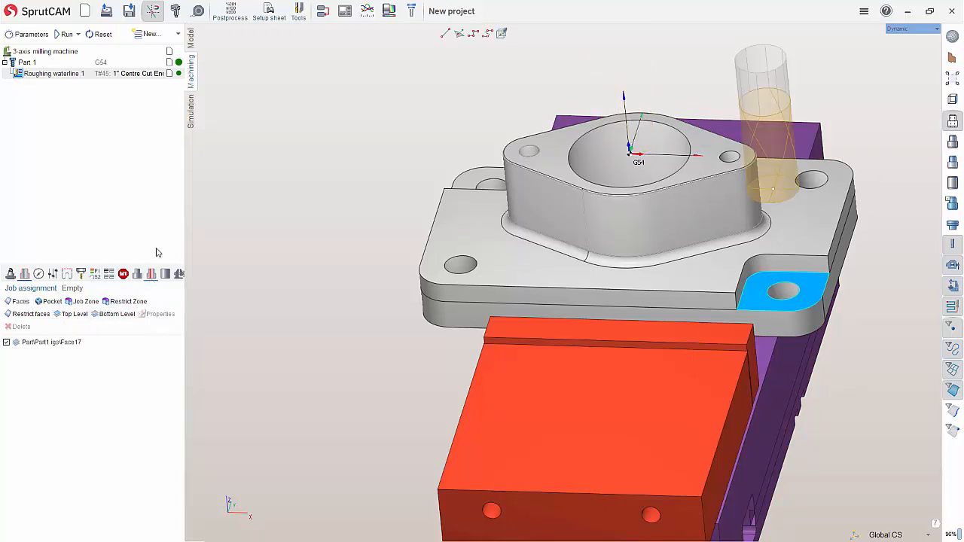
left_click(58, 34)
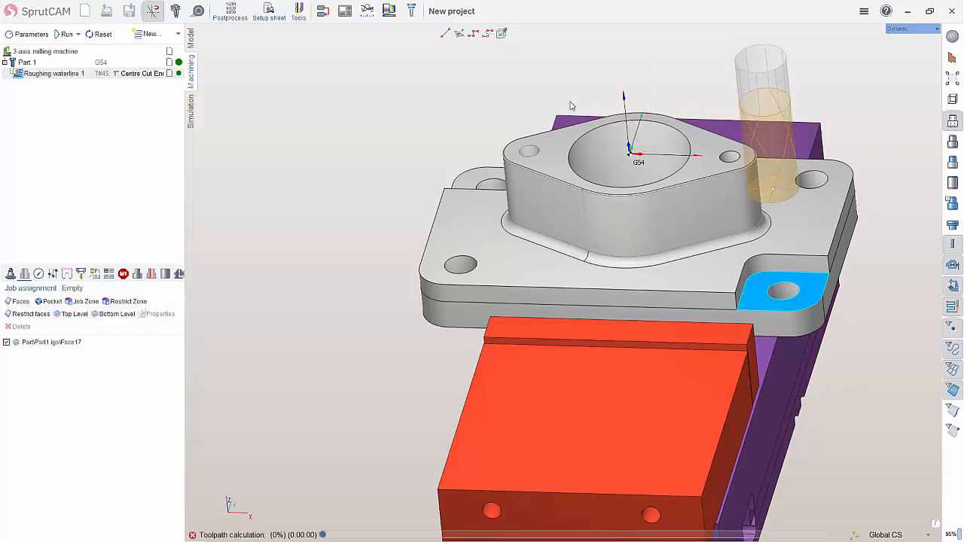
middle_click_drag(663, 311, 680, 267)
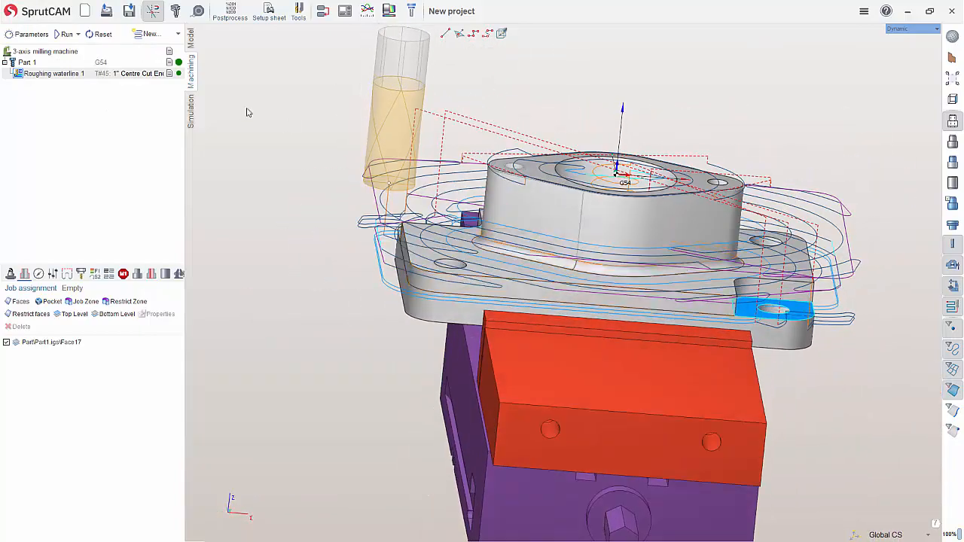
Simulate the Roughing waterline operation and examine the machined workpiece from above
left_click(191, 111)
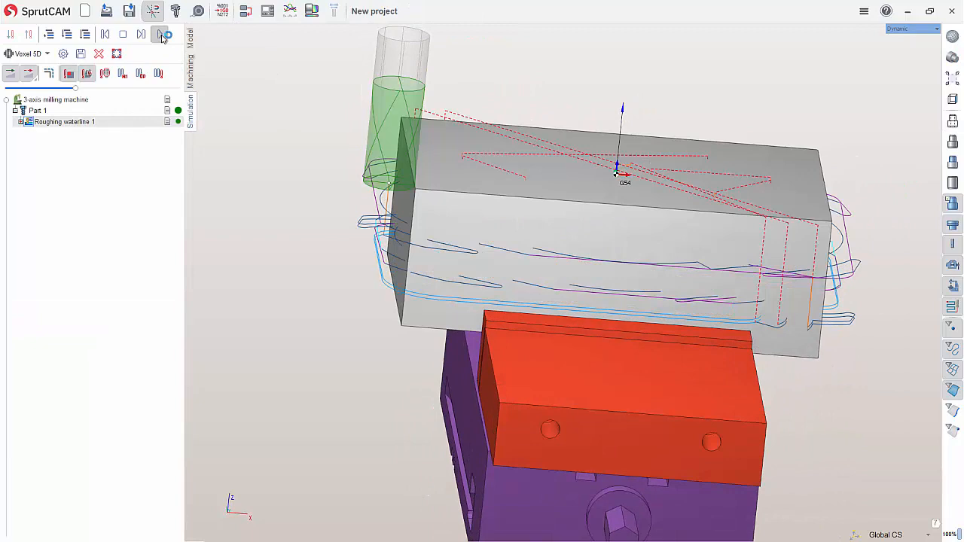
left_click(160, 35)
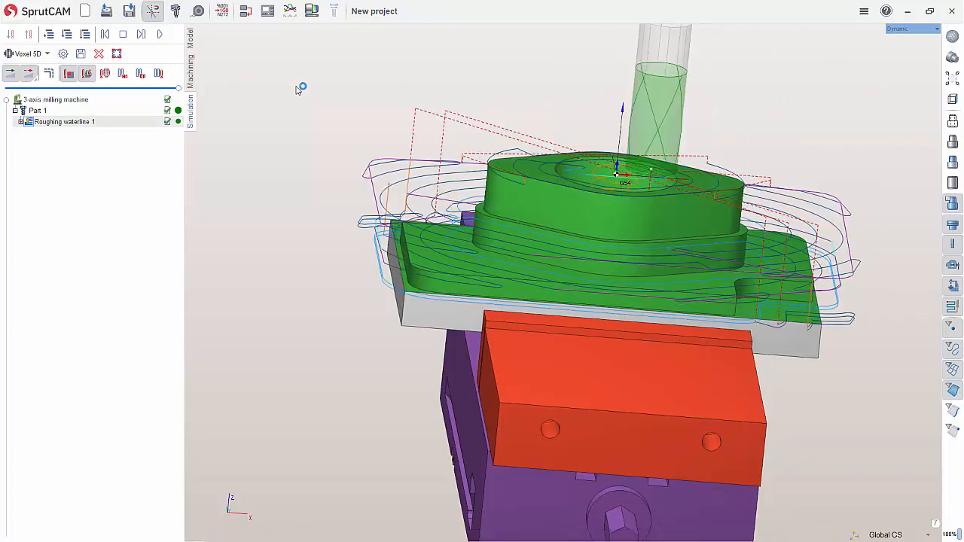
mouse_move(626, 169)
middle_mouse_down()
mouse_move(482, 148)
mouse_move(509, 145)
mouse_move(411, 155)
mouse_move(516, 141)
mouse_move(665, 154)
mouse_move(598, 155)
mouse_move(625, 184)
middle_mouse_up()
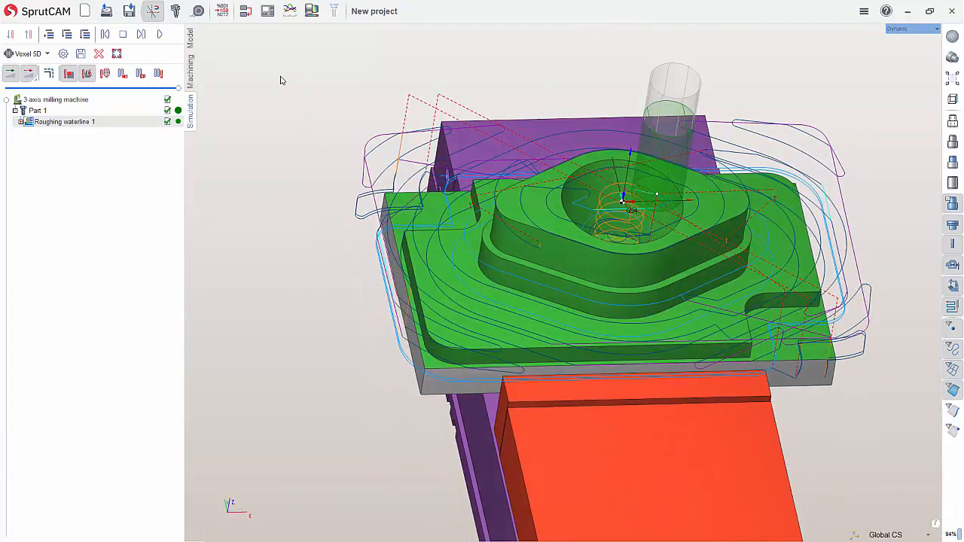
Delete the Roughing waterline operation and its Part 1 stage from the 3-axis milling machine
left_click(190, 72)
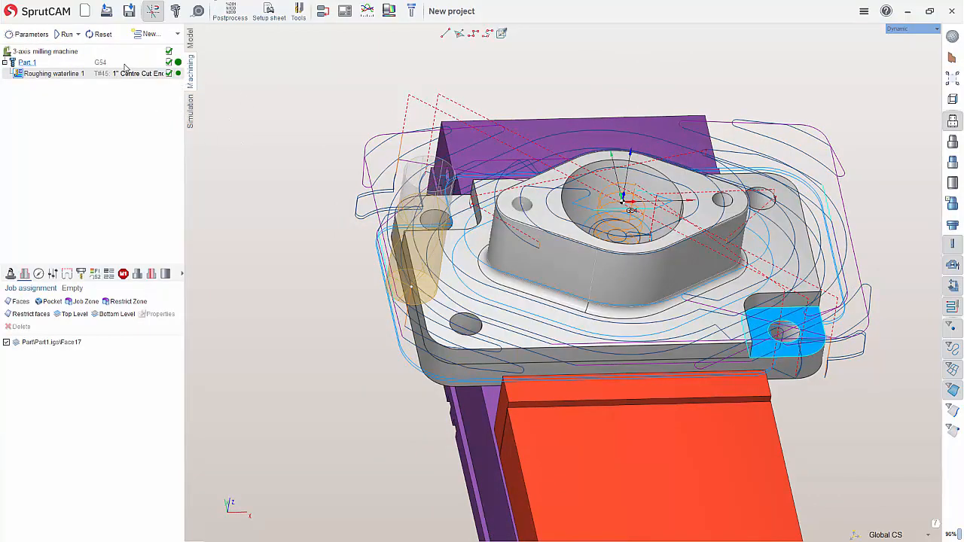
scroll(371, 155, "down", 3)
mouse_move(482, 202)
middle_mouse_down()
mouse_move(485, 169)
mouse_move(481, 201)
middle_mouse_up()
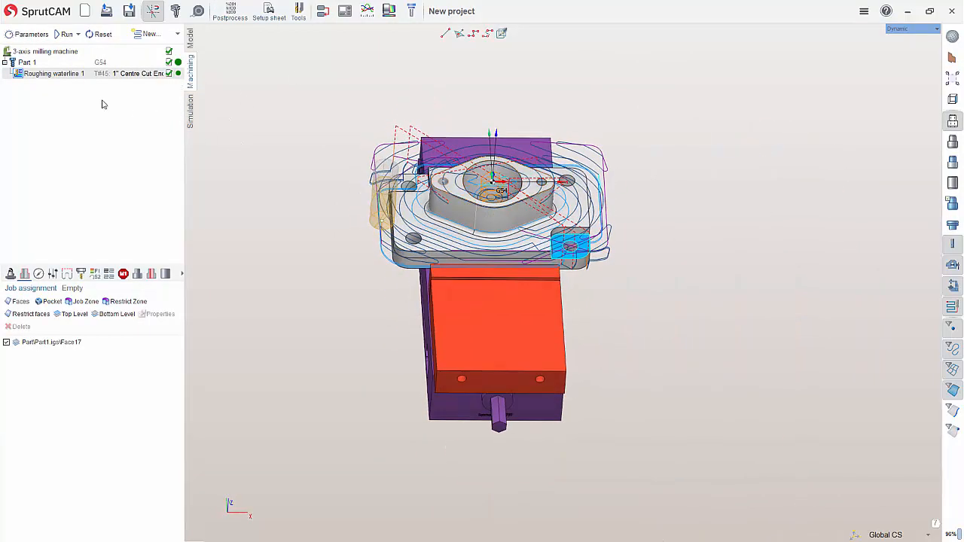
key("Delete")
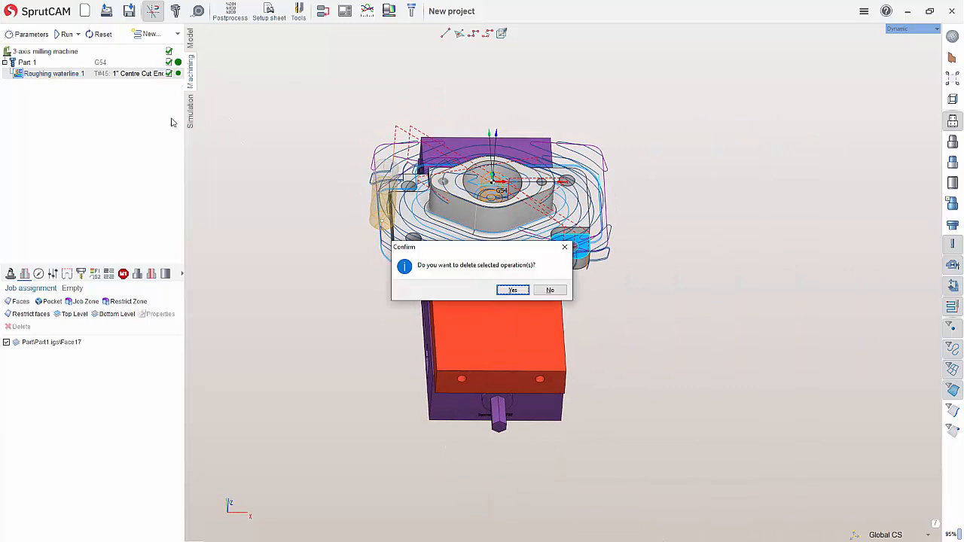
left_click(512, 290)
key("Delete")
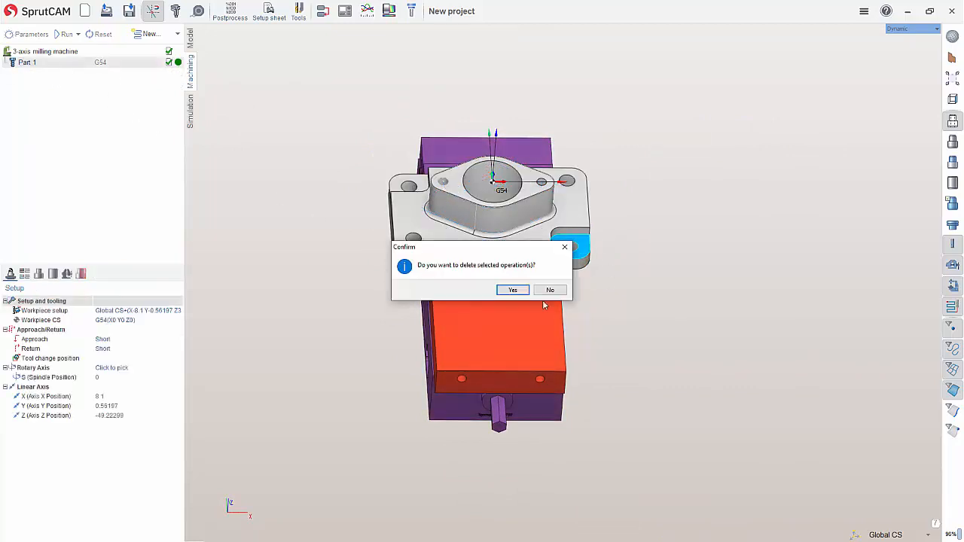
left_click(513, 290)
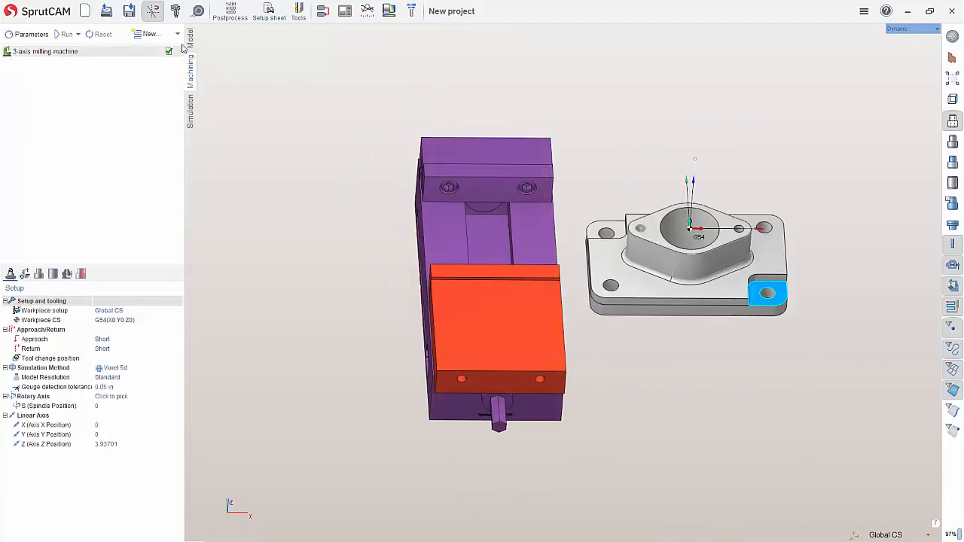
Delete the 5 inch CNC Vise from the machine's fixtures
left_click(66, 273)
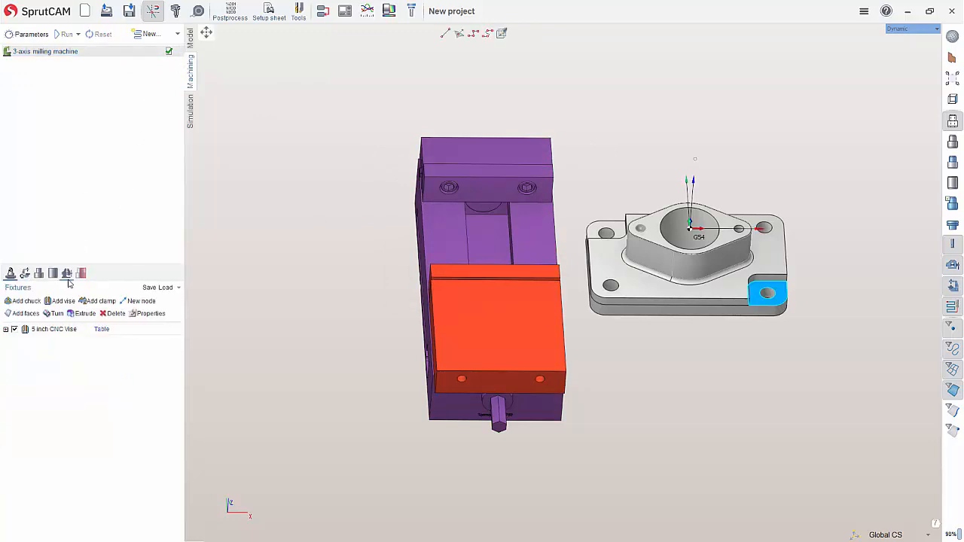
left_click(59, 329)
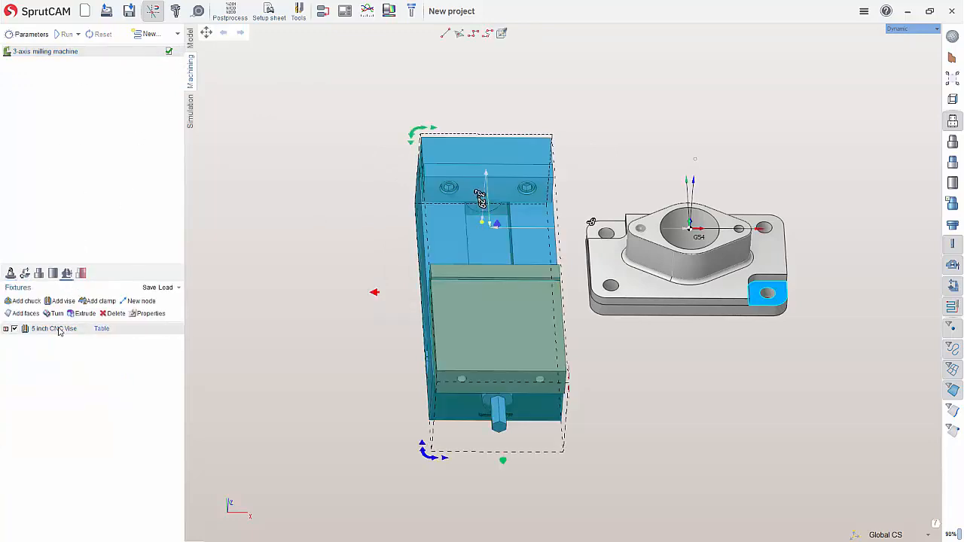
left_click(113, 313)
middle_click_drag(579, 213, 687, 167)
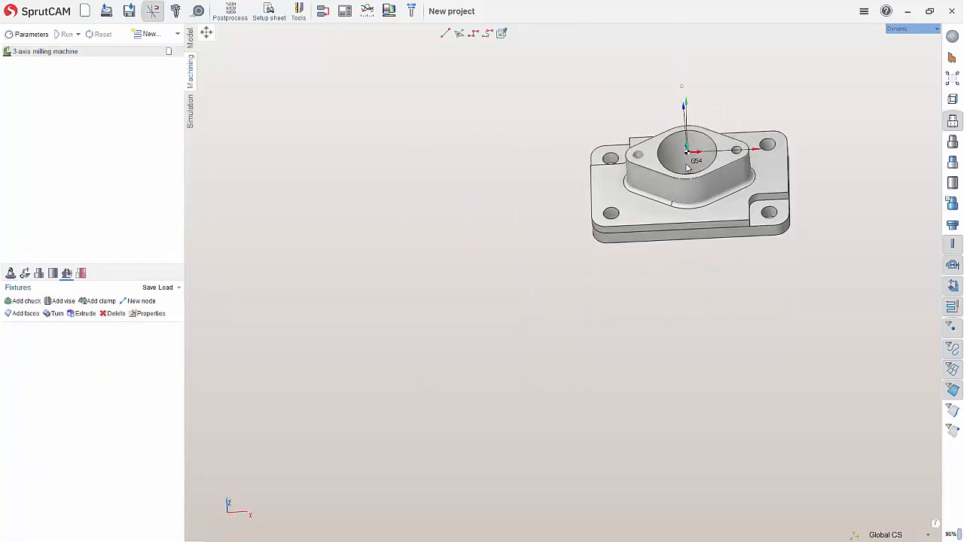
Examine the Part1.igs model from above, from the side and from underneath, including the base plate's outer side face
left_click(190, 37)
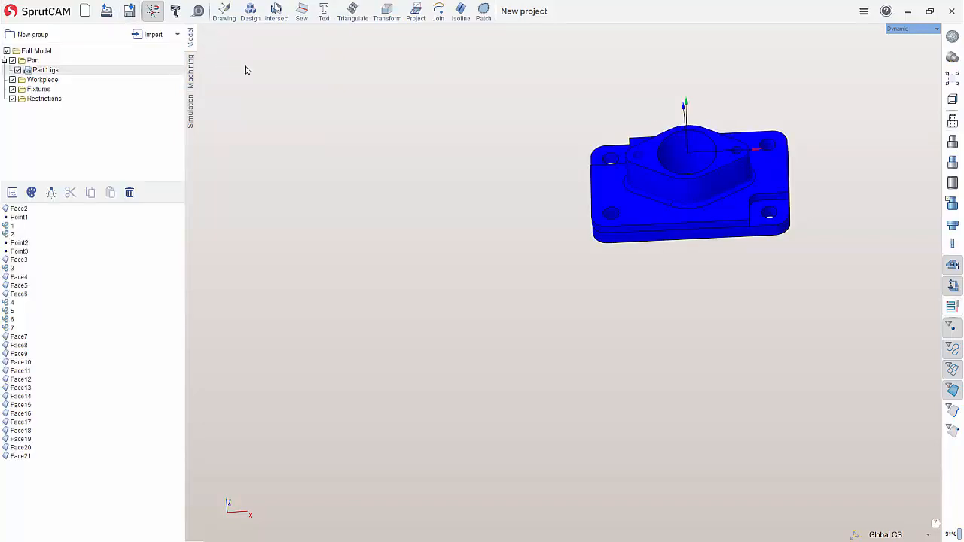
mouse_move(577, 139)
middle_mouse_down()
mouse_move(547, 125)
mouse_move(576, 139)
middle_mouse_up()
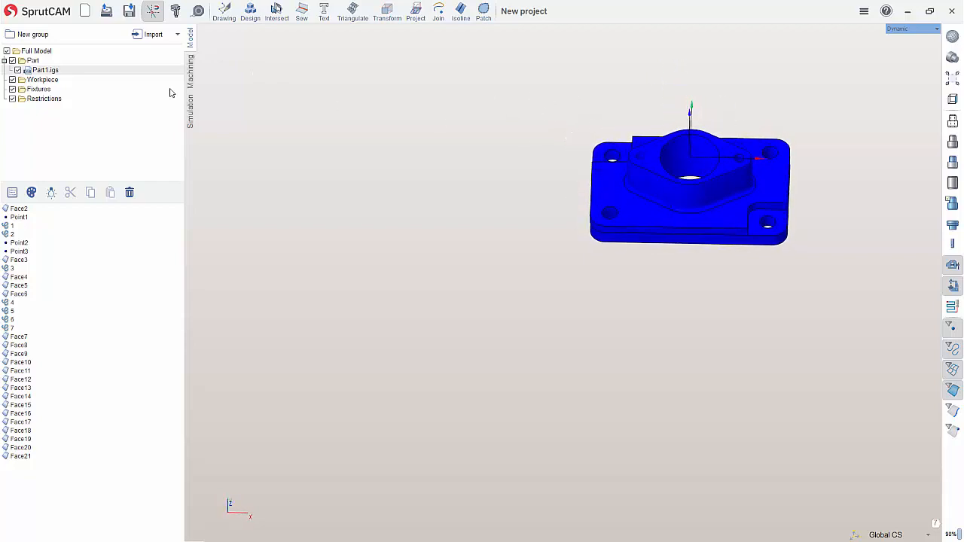
left_click(33, 61)
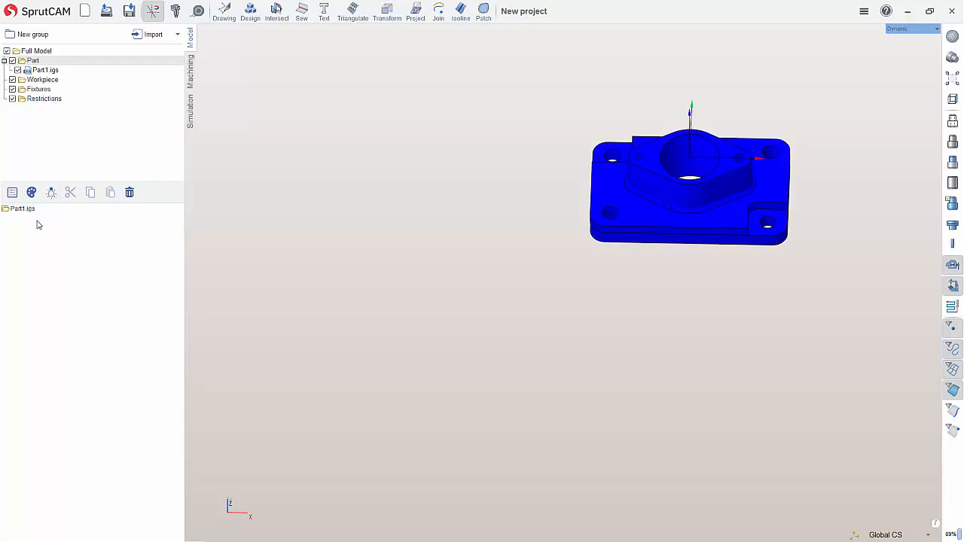
left_click(43, 210)
scroll(377, 334, "down", 3)
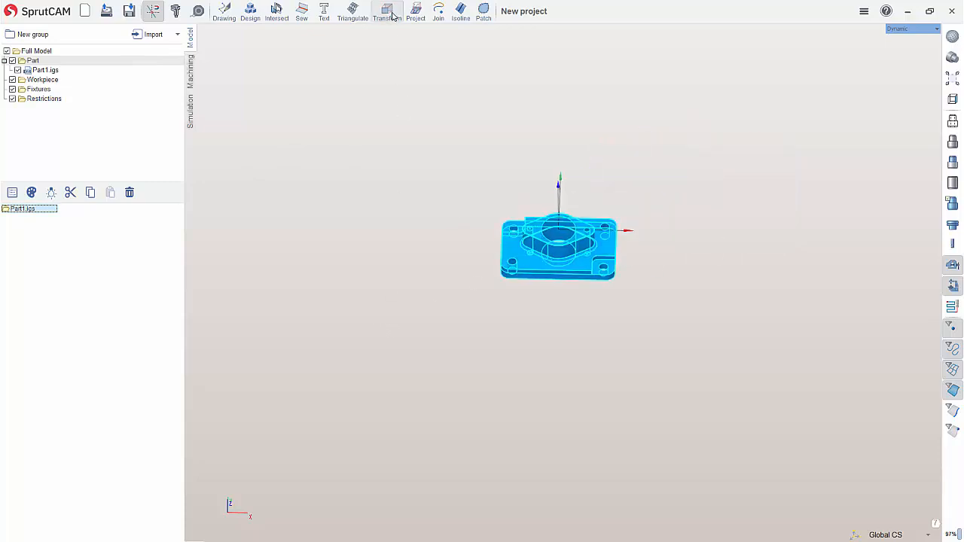
scroll(565, 260, "up", 3)
left_click(751, 241)
middle_click_drag(751, 242, 718, 187)
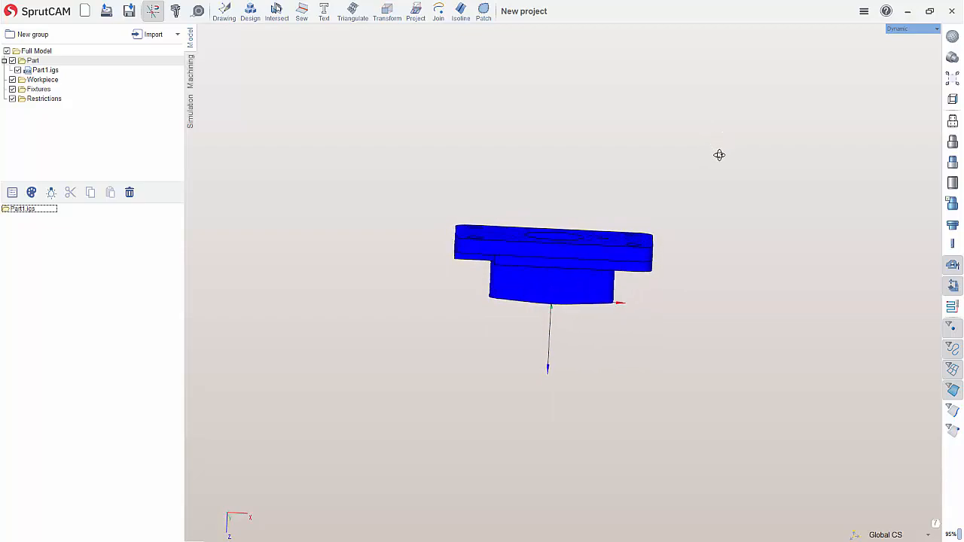
left_click(544, 256)
scroll(591, 238, "up", 4)
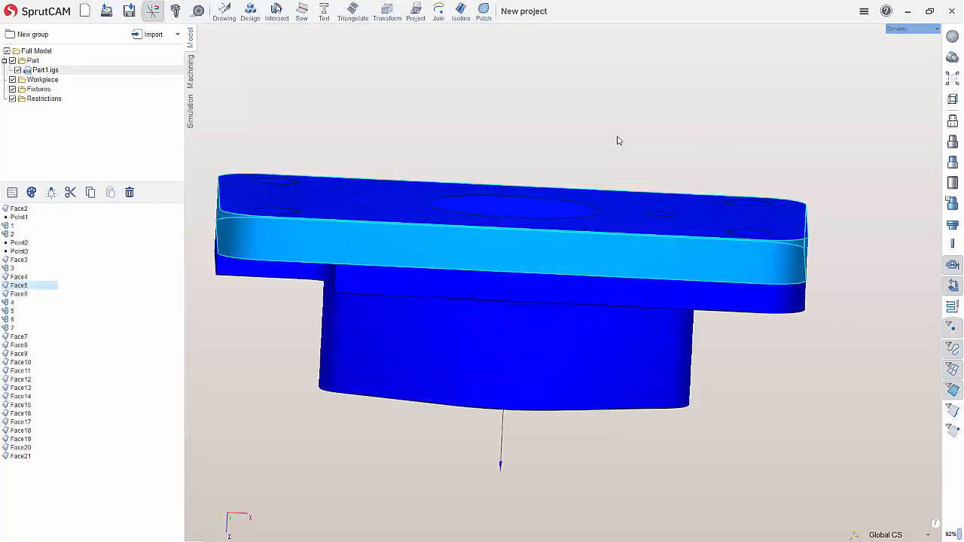
middle_click_drag(618, 140, 614, 241)
scroll(614, 241, "down", 4)
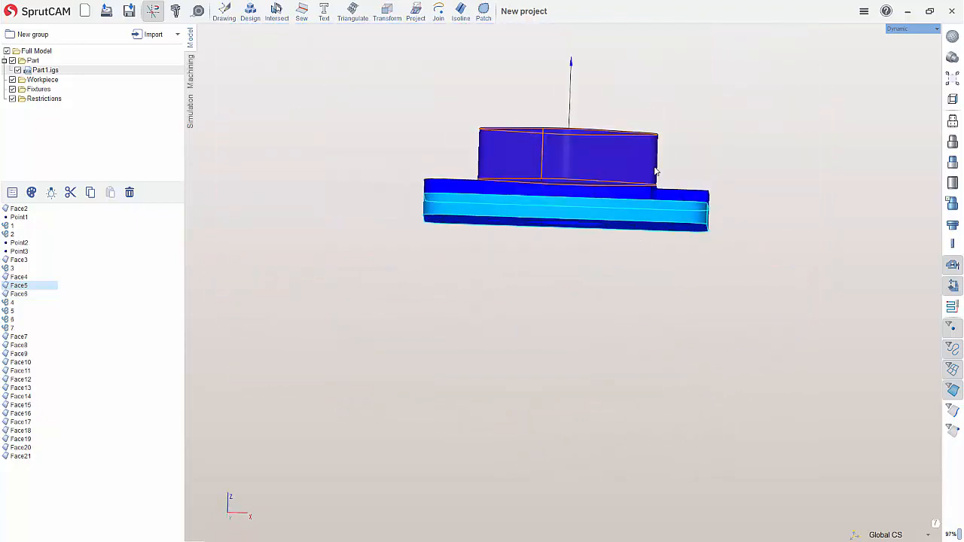
middle_click_drag(656, 172, 627, 204)
middle_click_drag(461, 113, 608, 84)
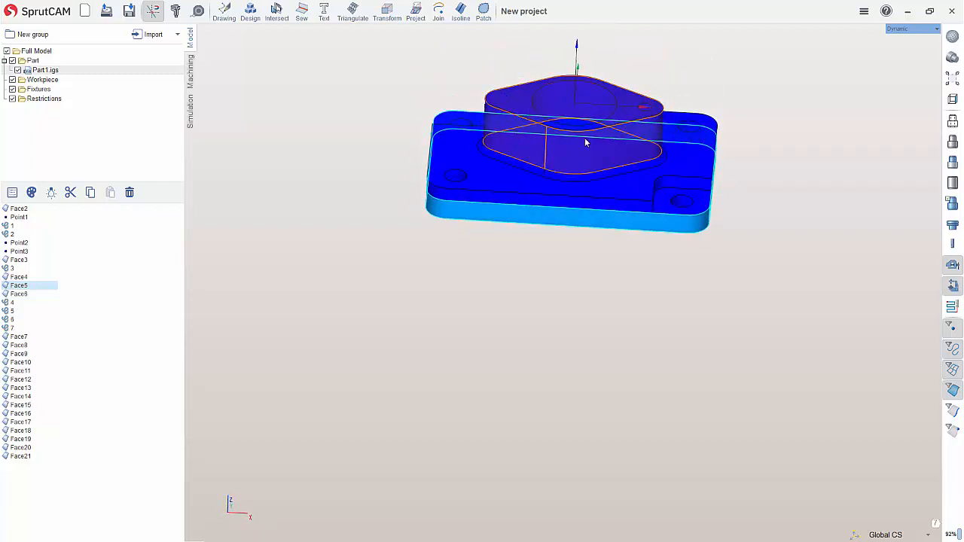
middle_click_drag(600, 140, 527, 293)
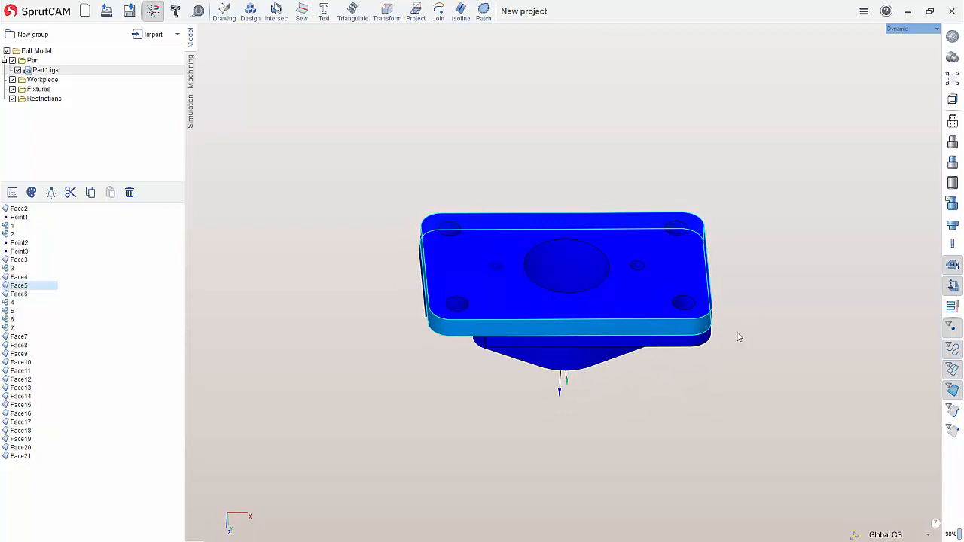
middle_click_drag(544, 343, 540, 322)
middle_click_drag(714, 332, 601, 326)
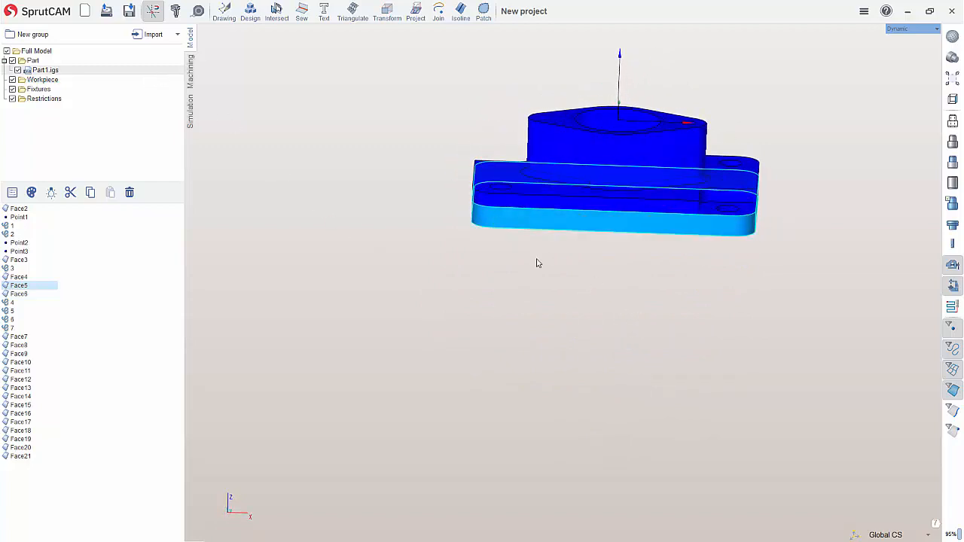
Rotate the whole Part1.igs model 180 degrees around the X axis with a spatial transformation
left_click(32, 61)
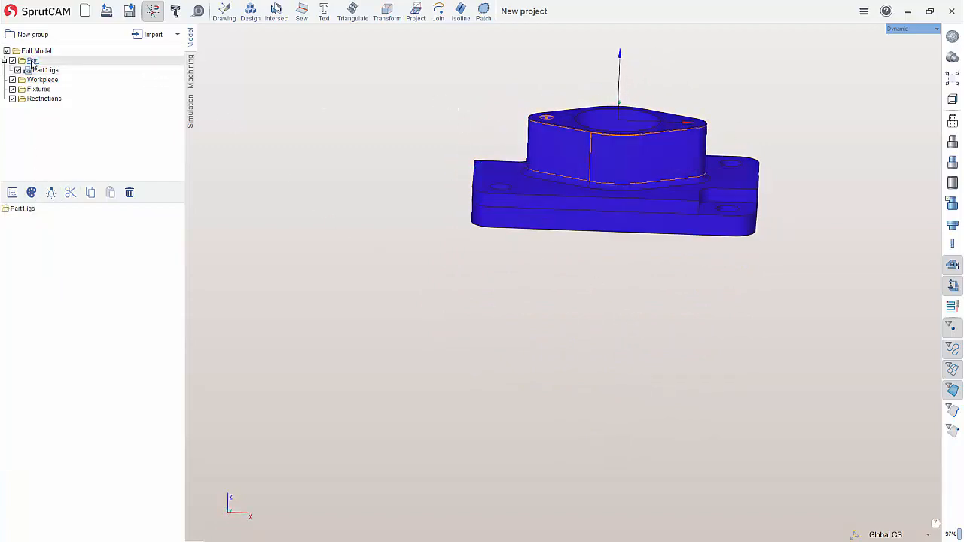
left_click(23, 210)
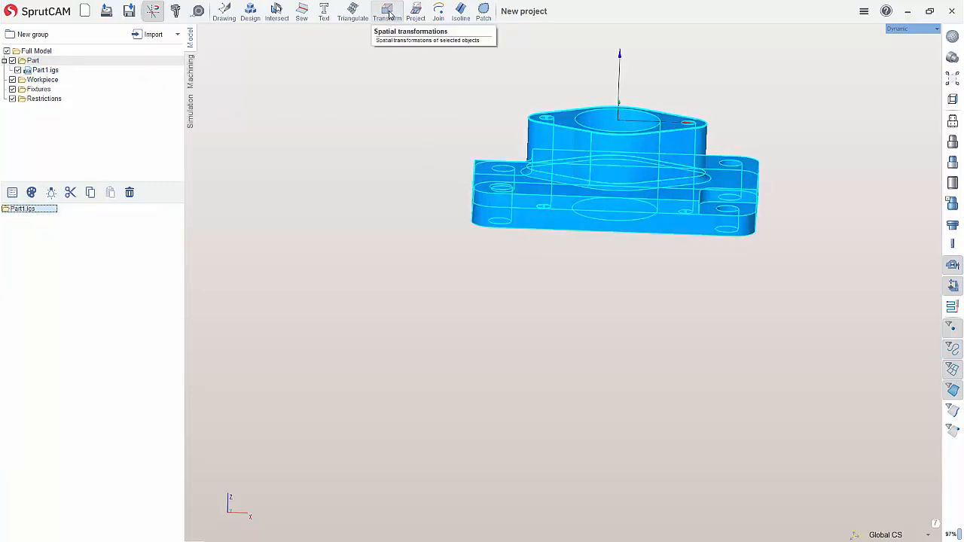
left_click(389, 15)
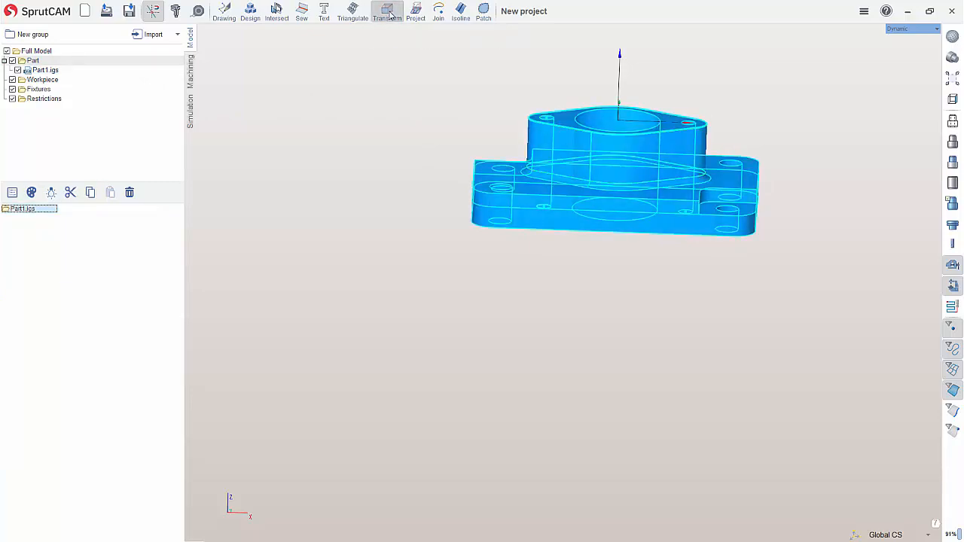
left_click(37, 18)
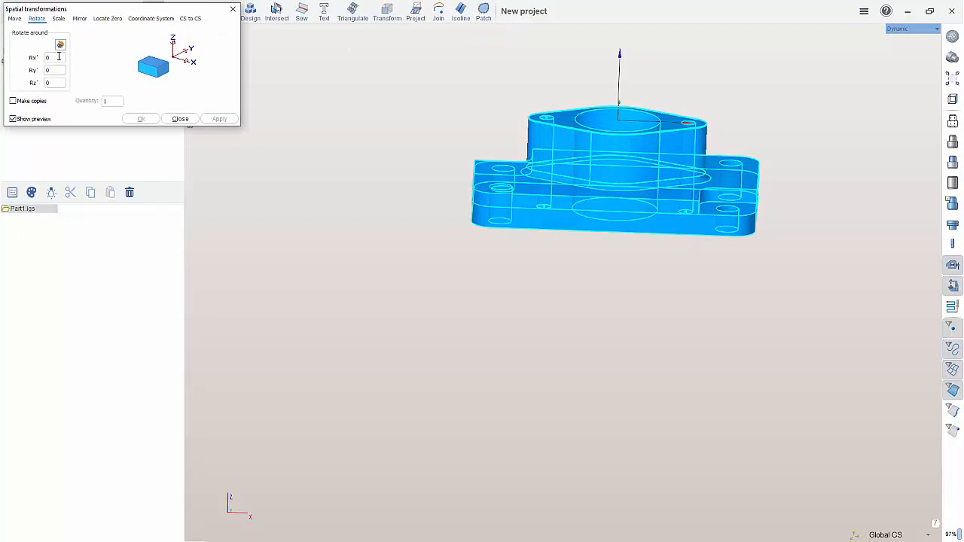
type("180")
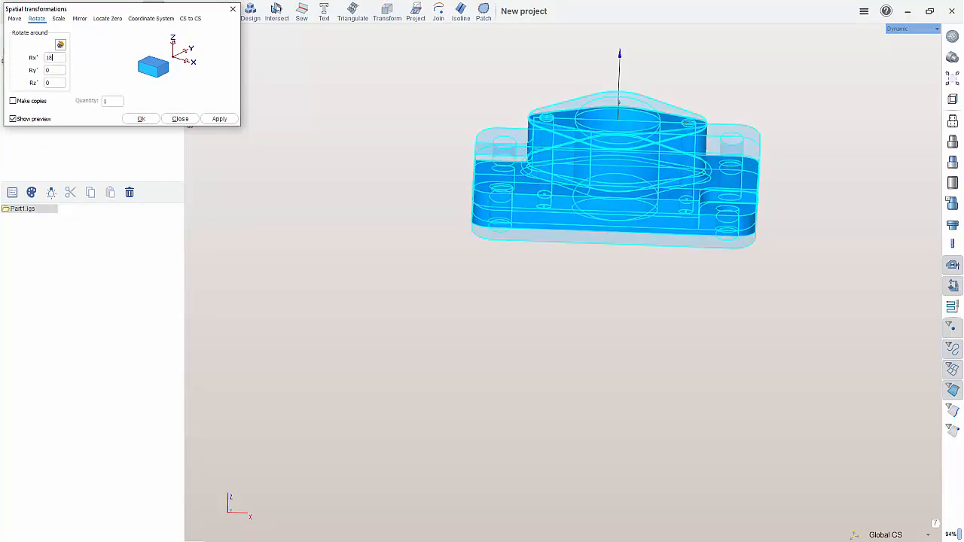
left_click(220, 118)
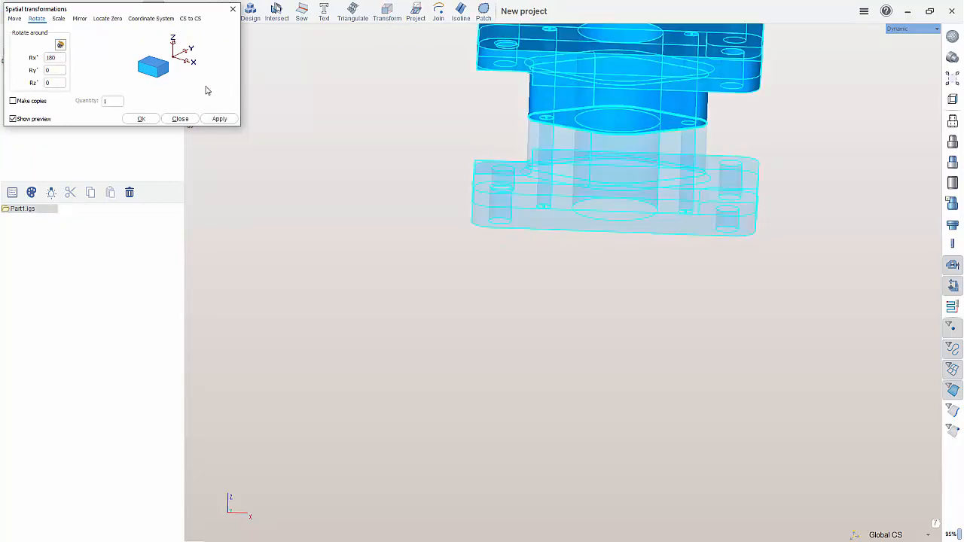
Locate the rotated part's zero at X Middle, Y Middle and Z Max, and finish the spatial transformation
left_click(108, 18)
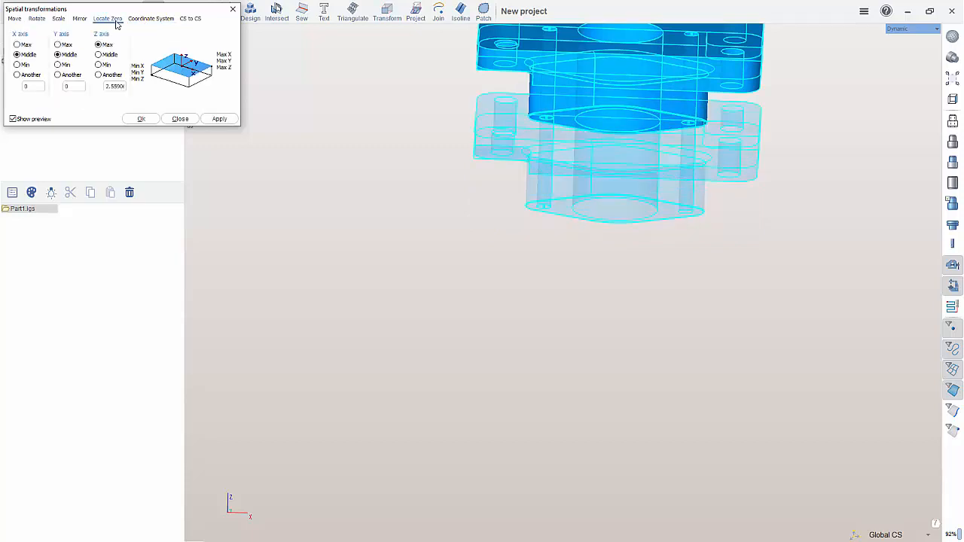
scroll(569, 354, "down", 3)
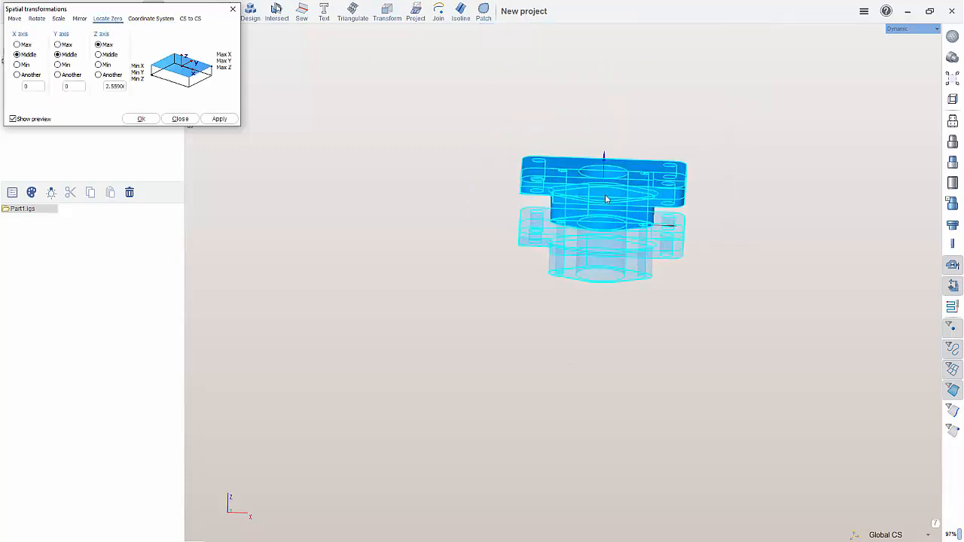
scroll(604, 195, "up", 2)
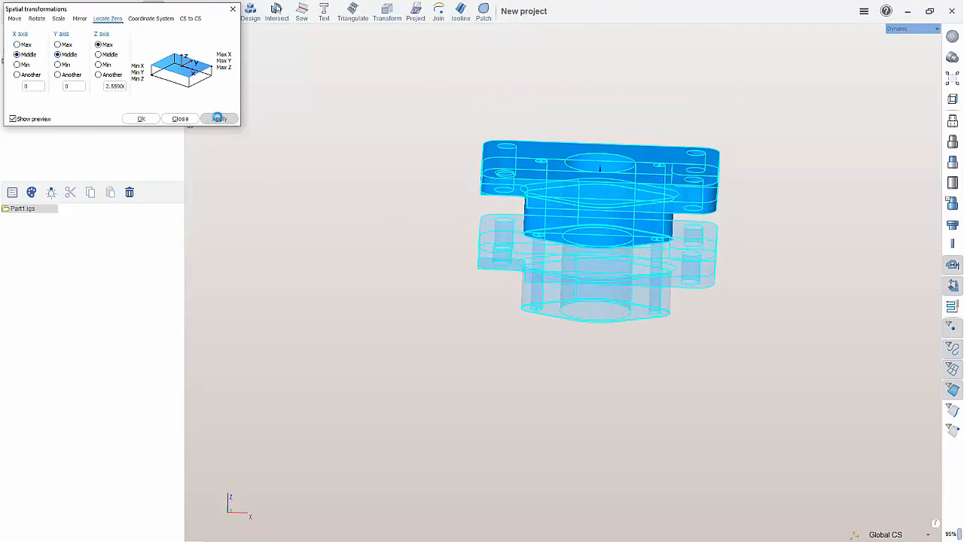
left_click(219, 118)
left_click(180, 118)
mouse_move(740, 189)
middle_mouse_down()
mouse_move(739, 230)
mouse_move(740, 189)
middle_mouse_up()
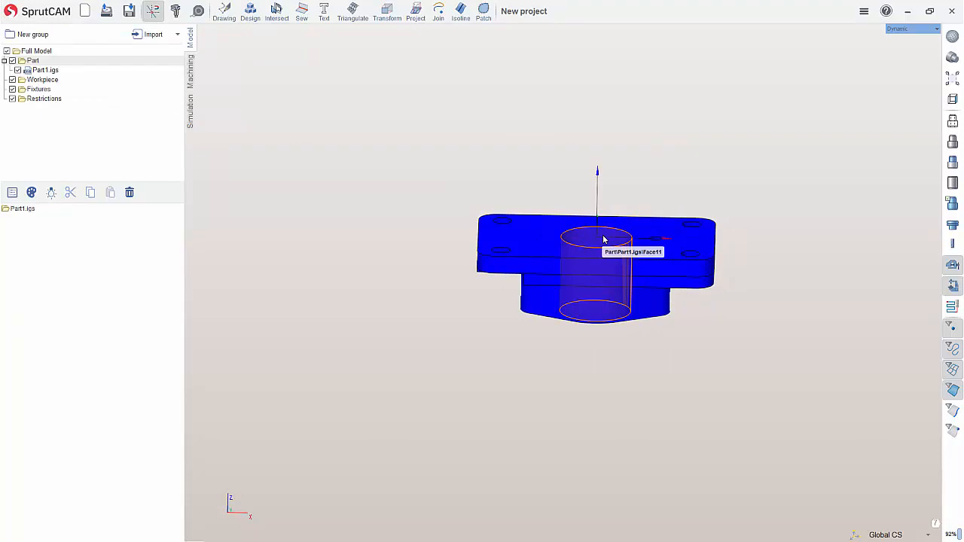
Add a Setup stage under the 3-axis milling machine for the flipped part and show its setup parameters
left_click(191, 75)
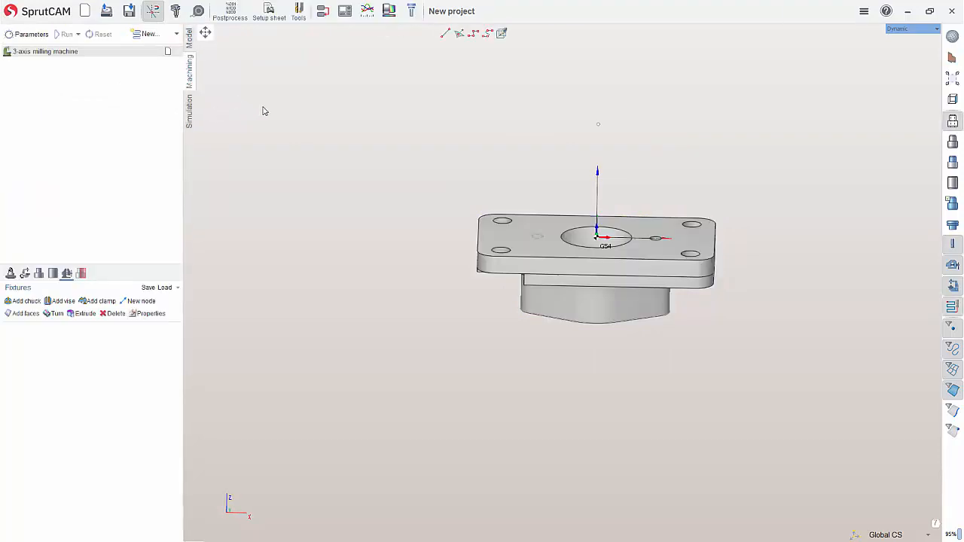
scroll(438, 319, "down", 1)
scroll(618, 259, "up", 4)
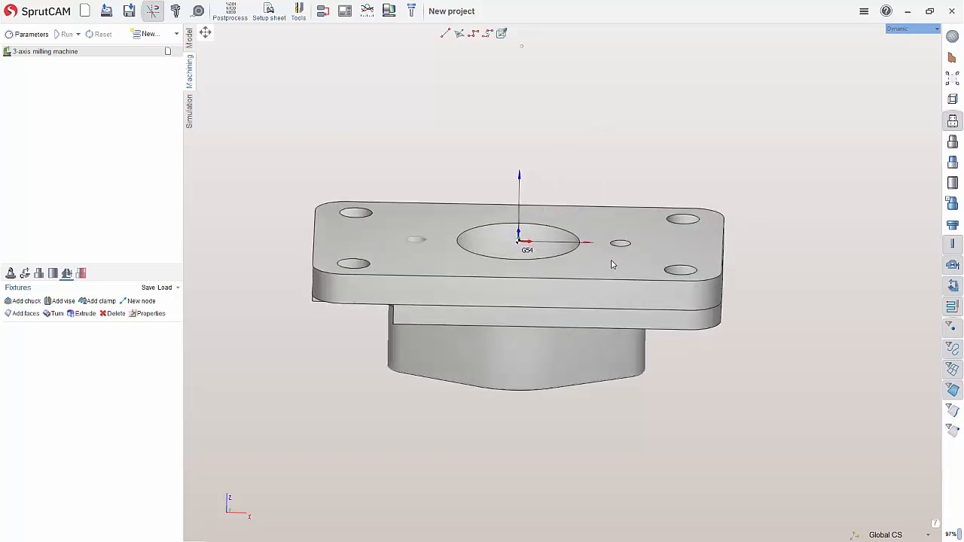
mouse_move(611, 262)
middle_mouse_down()
mouse_move(558, 271)
mouse_move(668, 258)
mouse_move(595, 256)
mouse_move(620, 280)
mouse_move(604, 265)
middle_mouse_up()
scroll(604, 265, "down", 3)
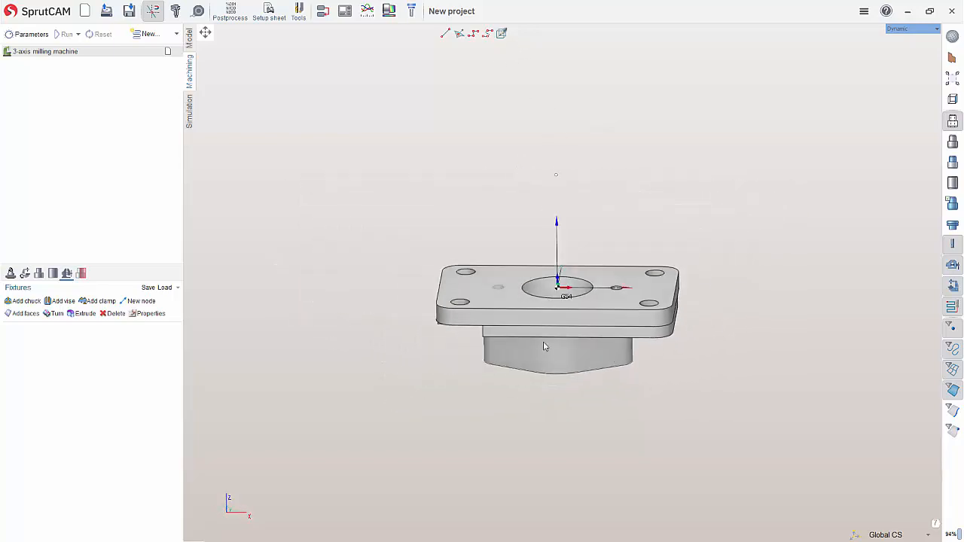
left_click(177, 34)
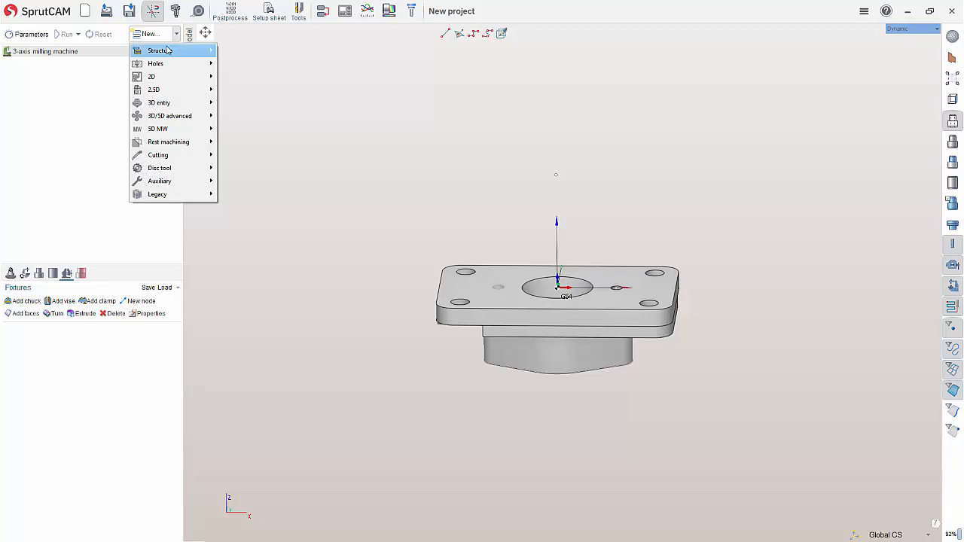
mouse_move(181, 50)
left_click(247, 52)
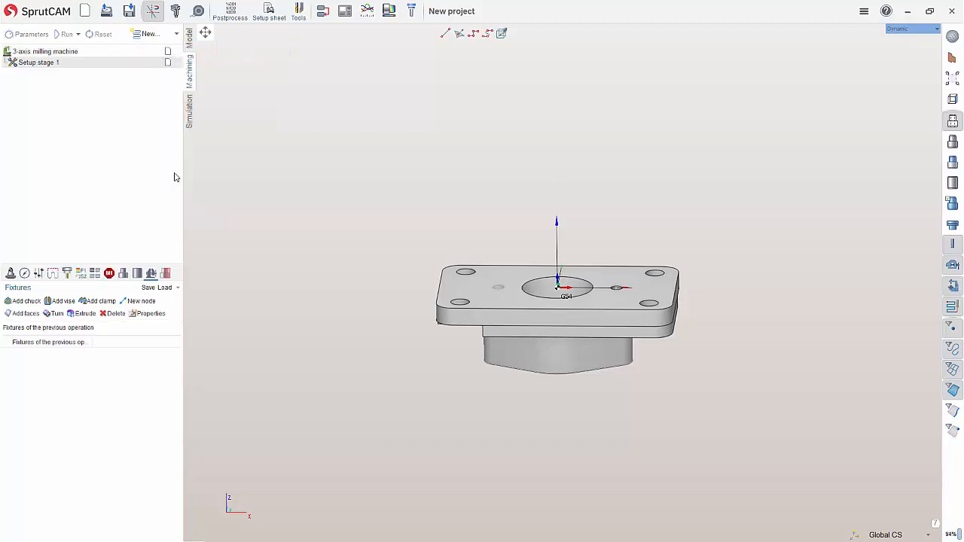
left_click(11, 273)
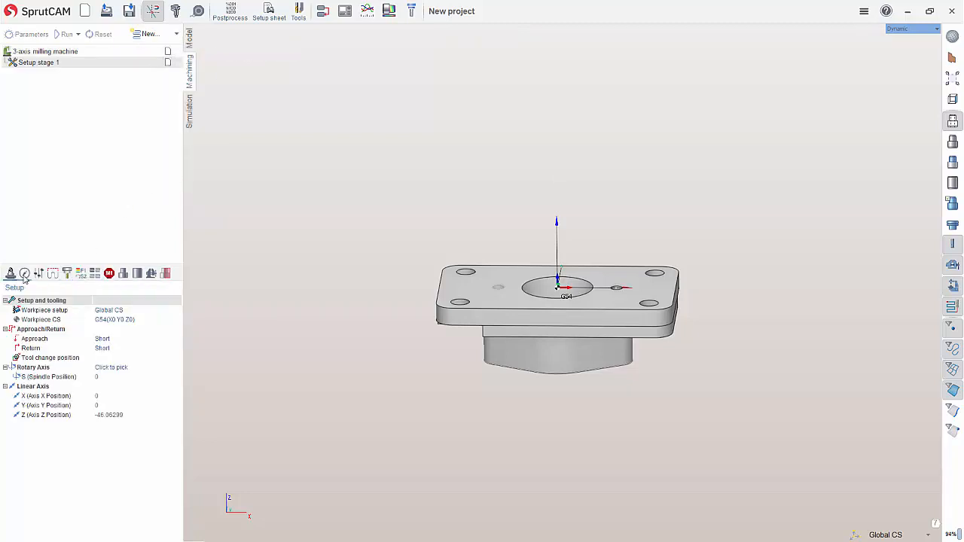
Delete the "Machining result of the previous operation" item from the workpiece of Setup stage 1
left_click(137, 274)
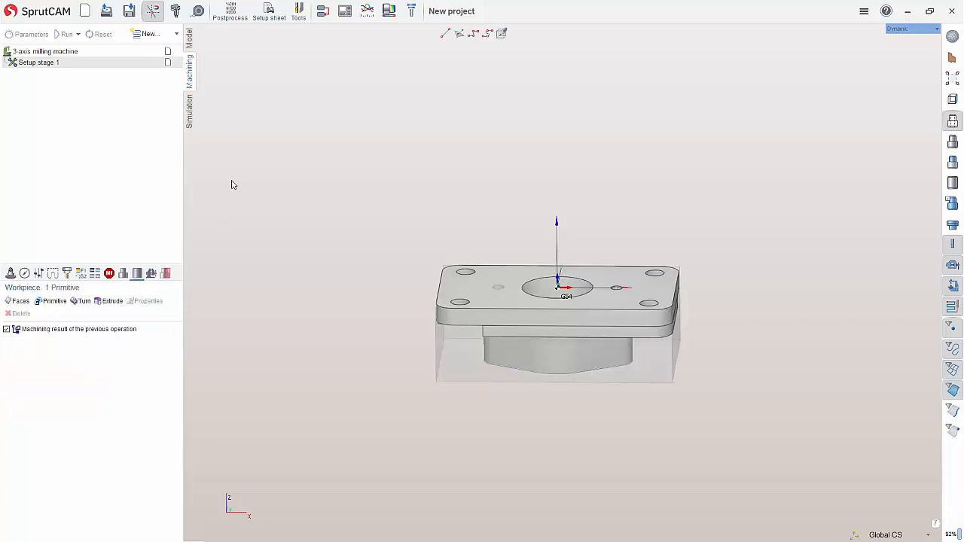
left_click(87, 331)
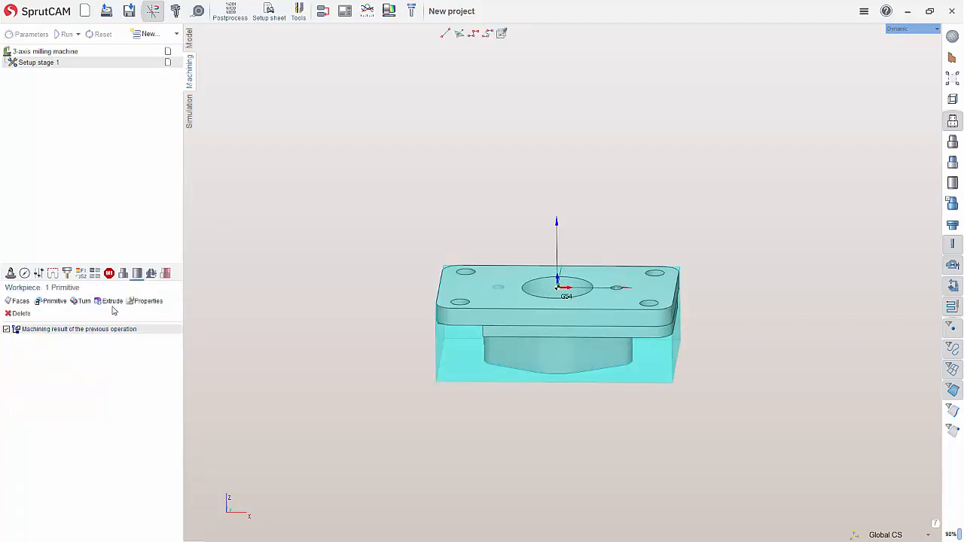
left_click(22, 314)
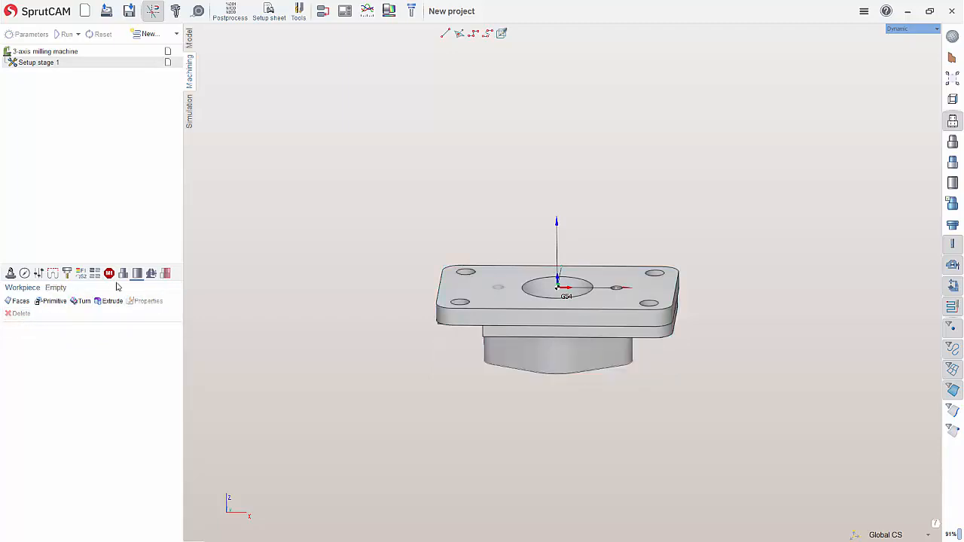
Add a box workpiece around the part with the same 0.1 stock on every side
left_click(55, 302)
left_click(15, 92)
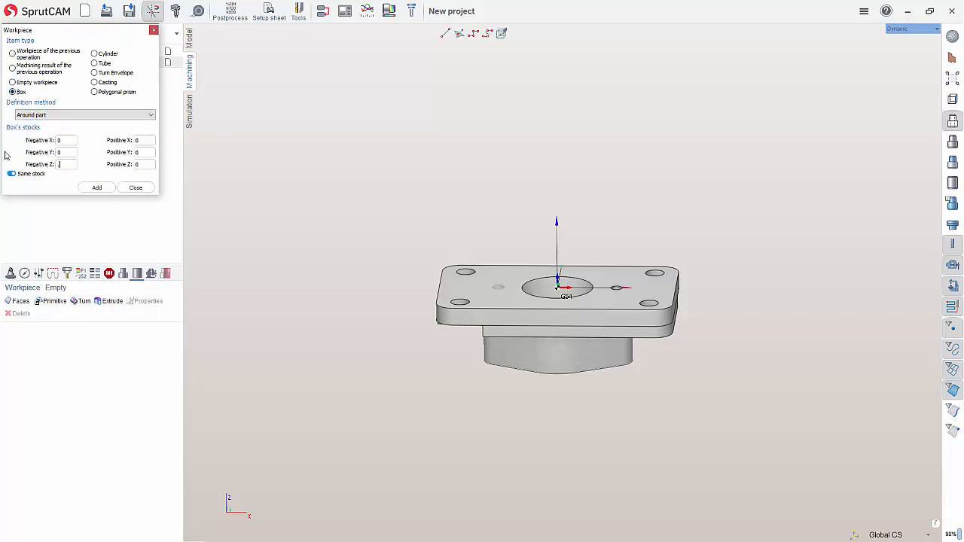
left_click(95, 188)
mouse_move(459, 177)
right_mouse_down()
mouse_move(492, 168)
mouse_move(660, 171)
mouse_move(523, 169)
mouse_move(470, 187)
right_mouse_up()
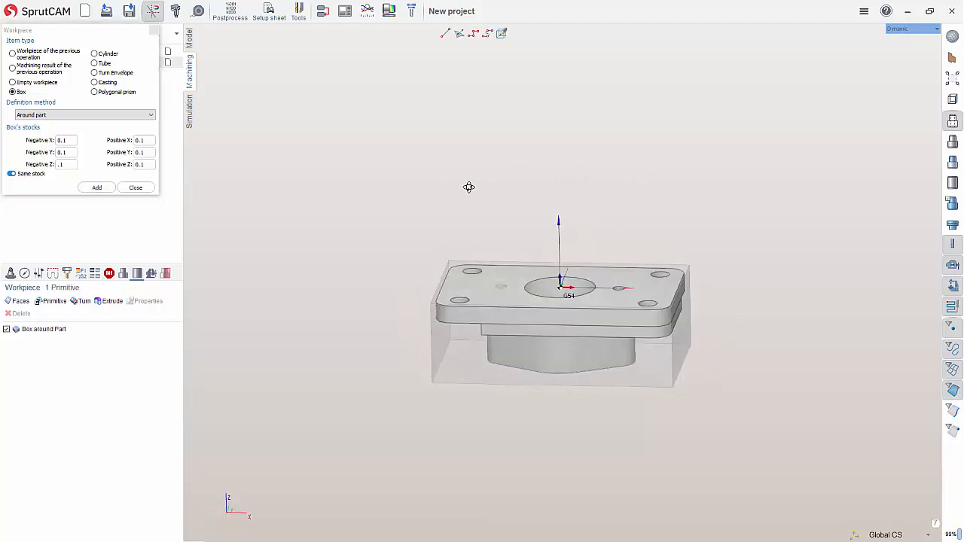
left_click(137, 190)
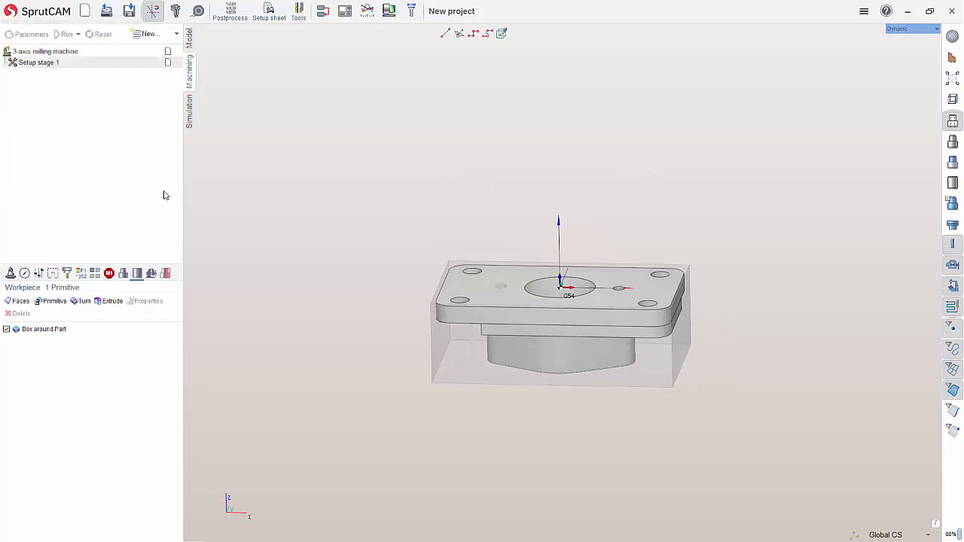
Turn on the workpiece display and load the fixture file 5 inch CNC Vise.mcp into Setup stage 1
right_click_drag(359, 178, 385, 213)
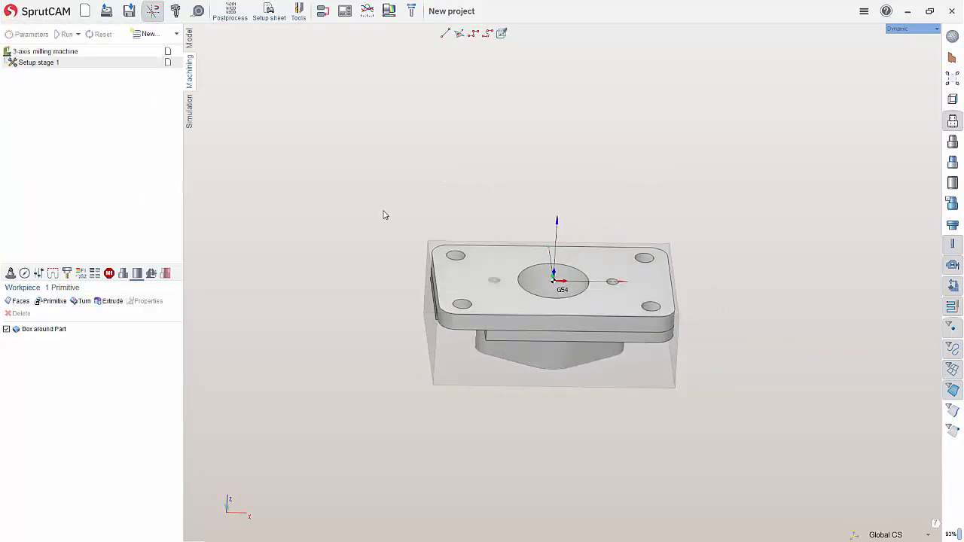
left_click(151, 274)
scroll(600, 223, "down", 2)
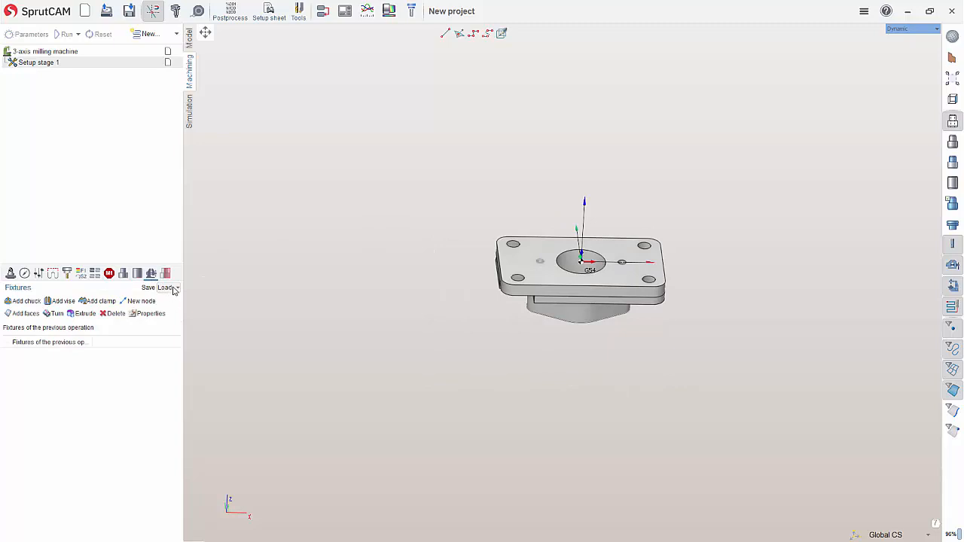
left_click(952, 183)
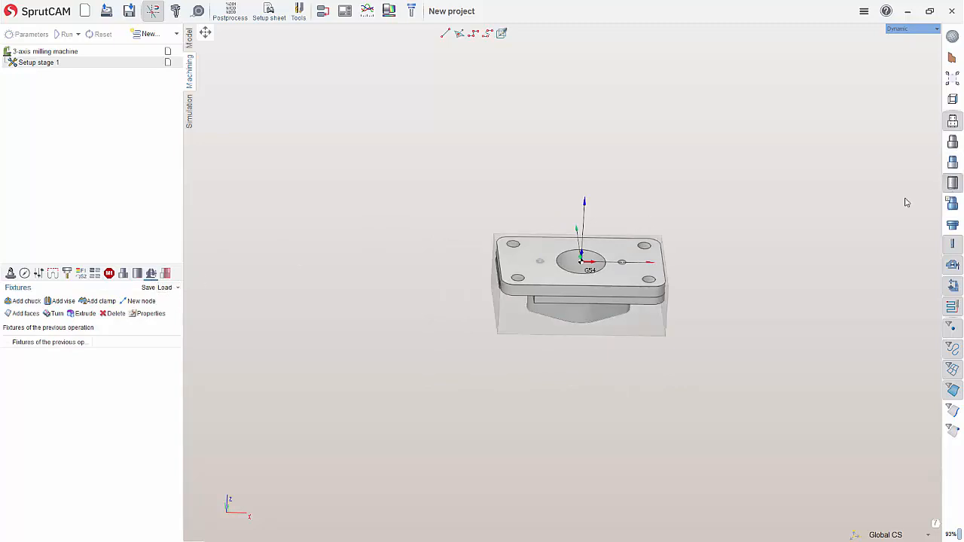
right_click_drag(904, 200, 876, 216)
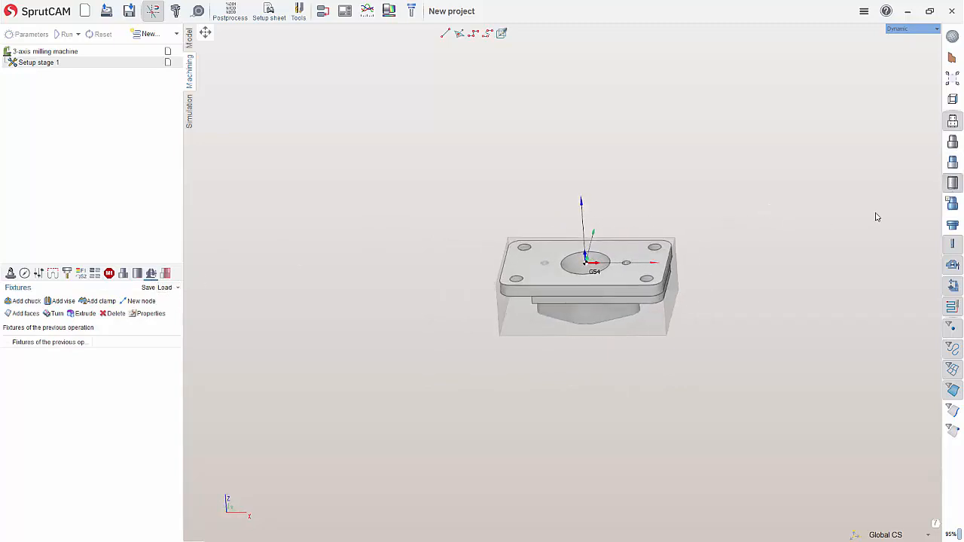
left_click(174, 291)
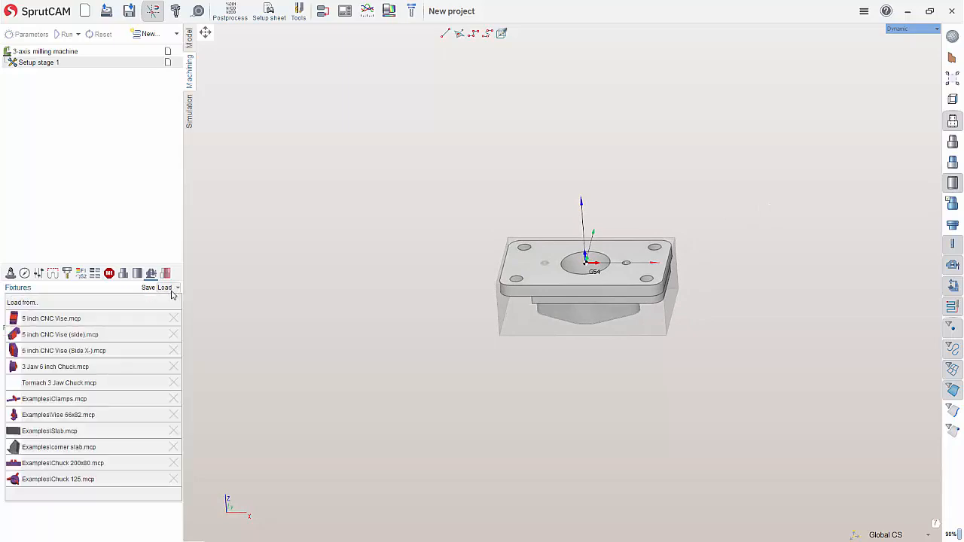
left_click(76, 319)
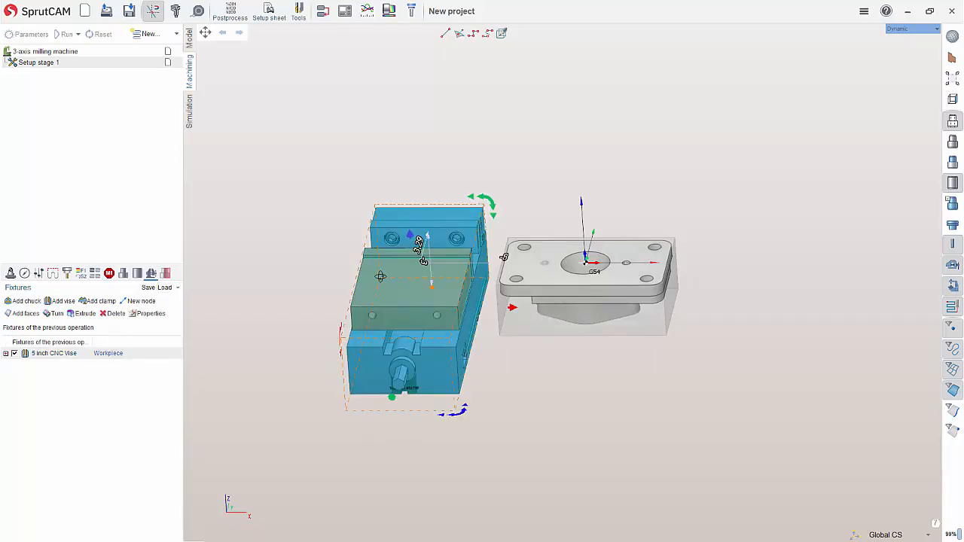
Attach the 5 inch CNC Vise fixture to Machine
middle_click_drag(422, 278, 396, 291)
left_click(277, 279)
left_click(113, 353)
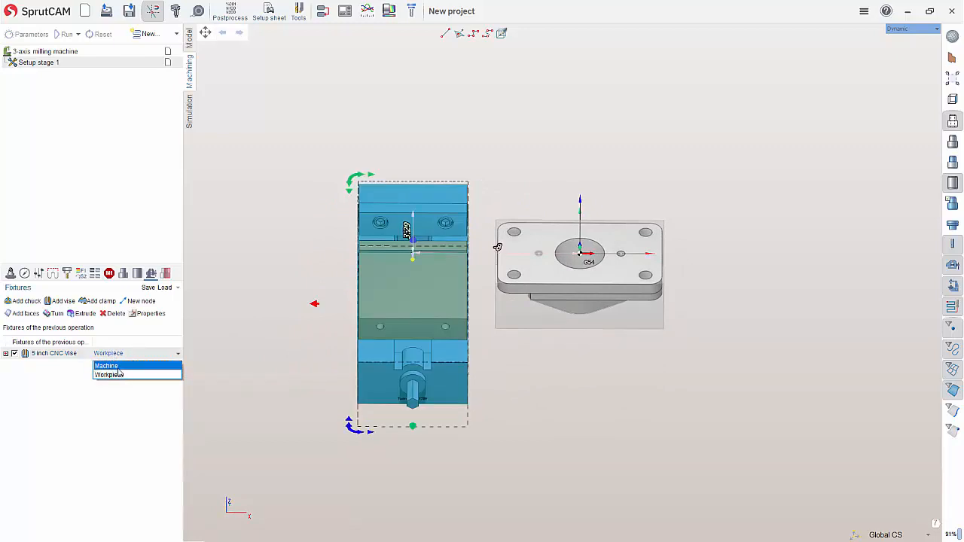
left_click(117, 367)
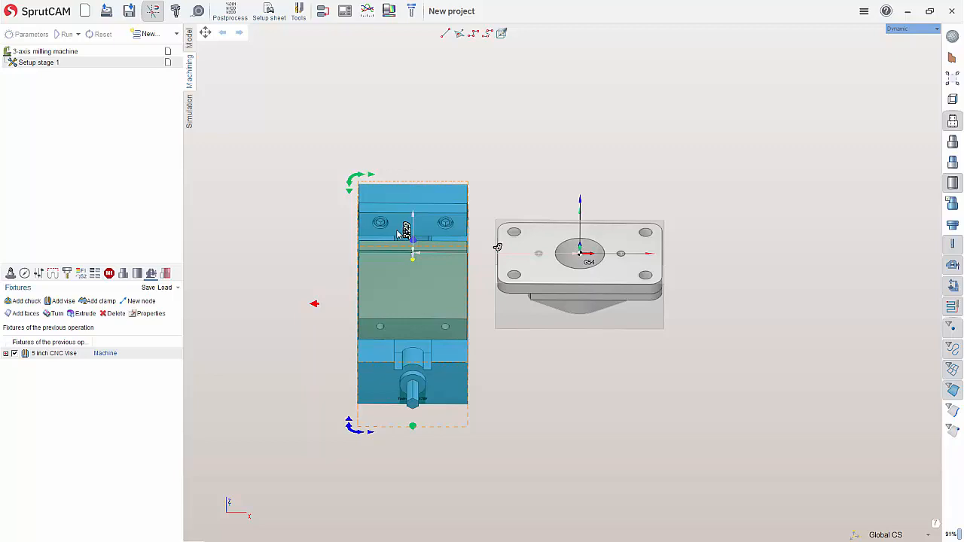
left_click(110, 354)
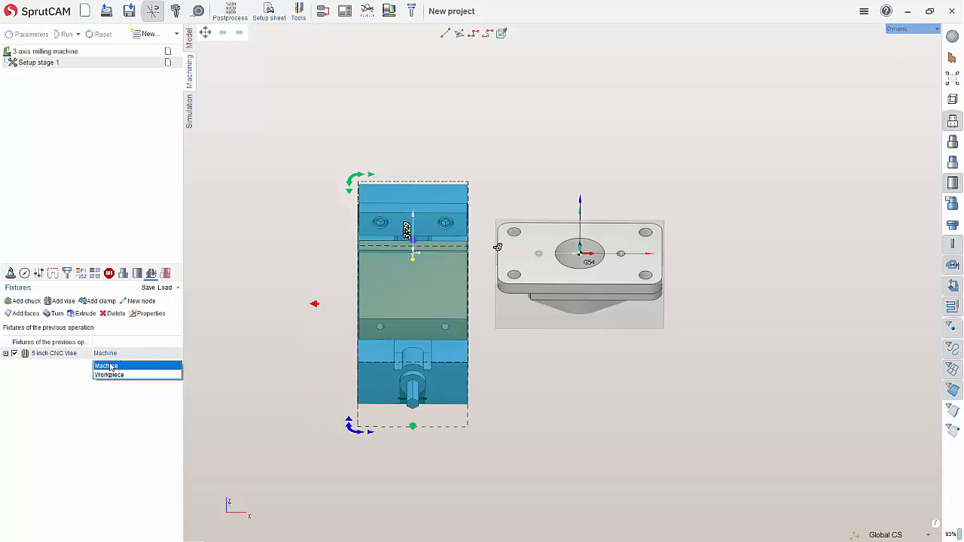
left_click(109, 366)
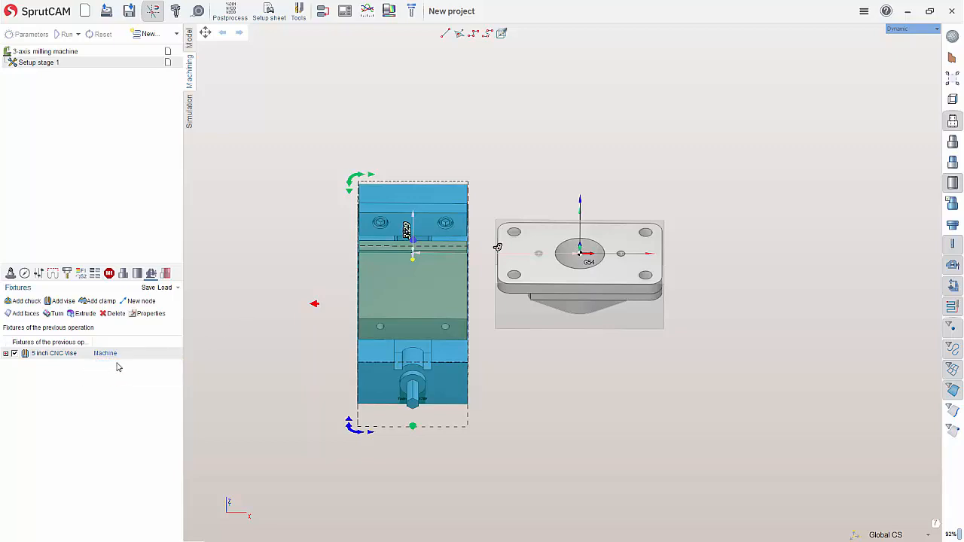
left_click(631, 450)
right_click_drag(420, 426, 605, 426)
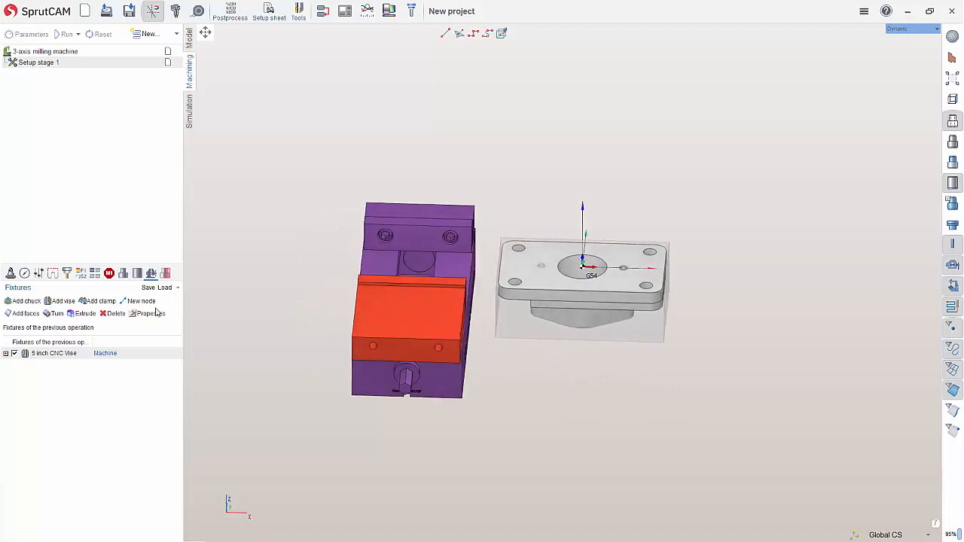
Add a Part structure item under Setup stage 1
left_click(12, 275)
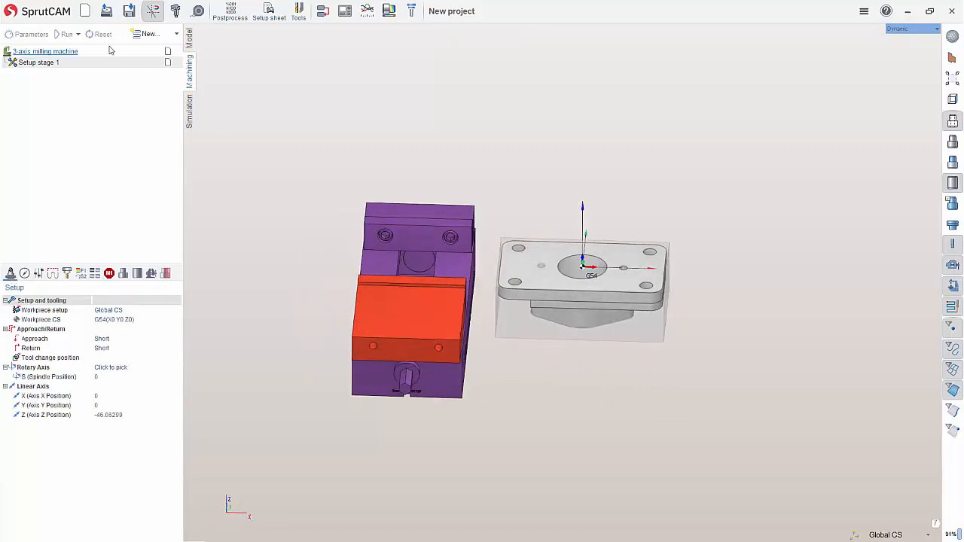
left_click(177, 35)
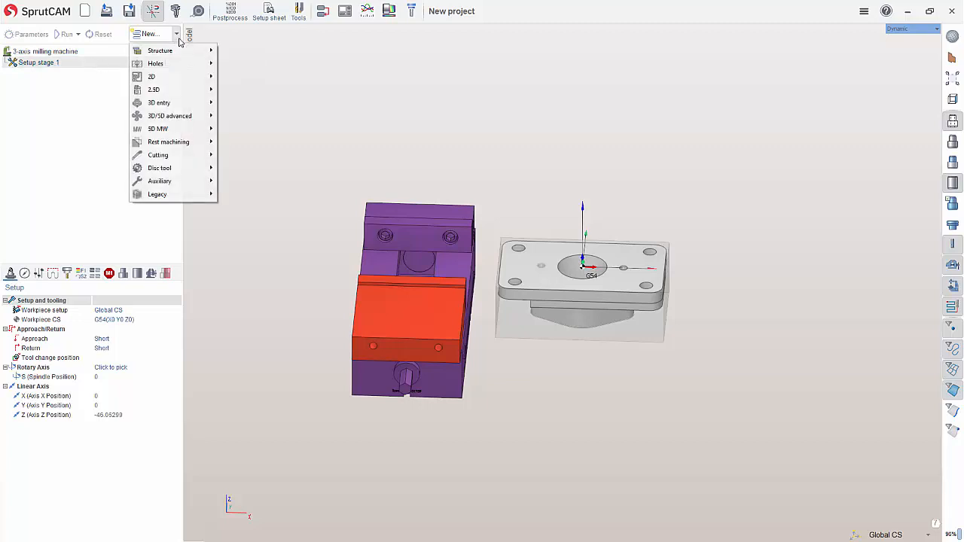
mouse_move(181, 51)
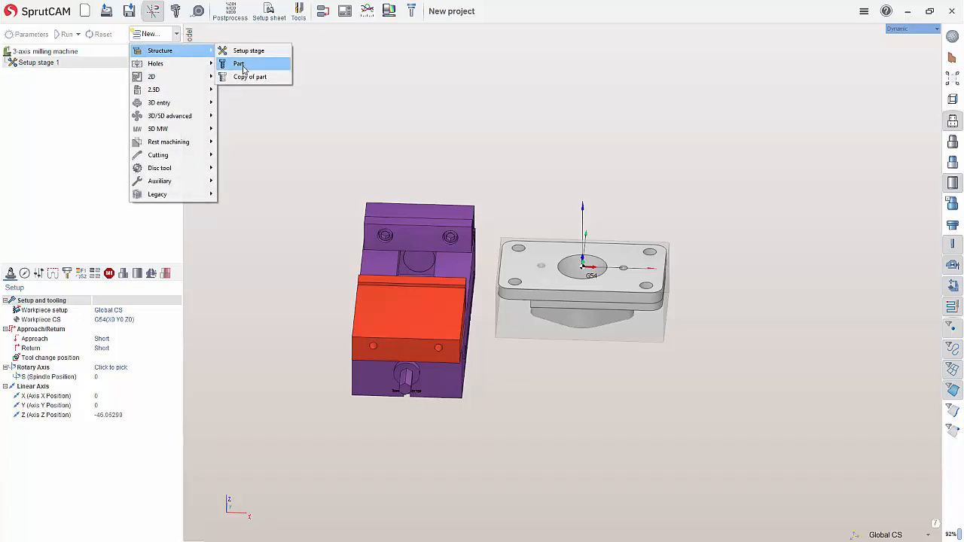
left_click(241, 66)
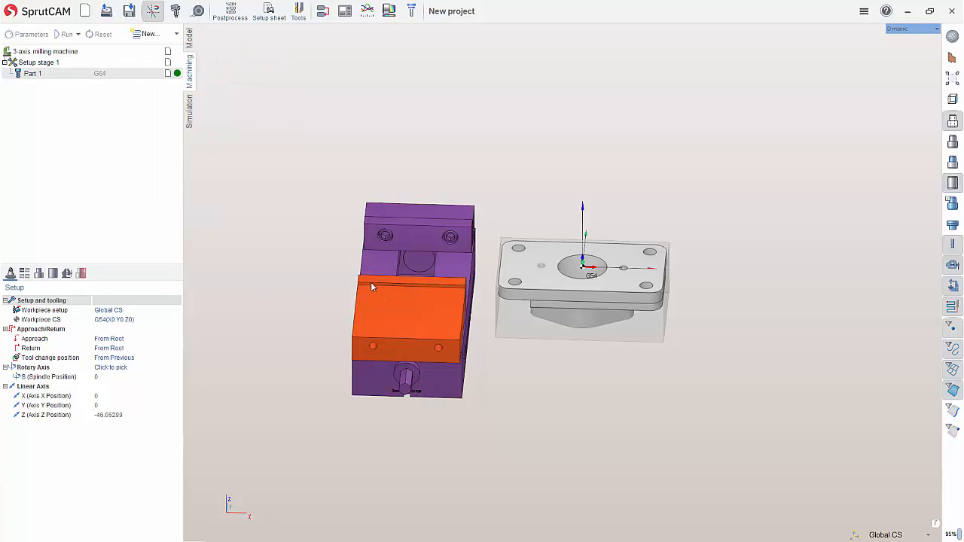
Open the workpiece setup of Setup stage 1 and shift the part by -7.8 in X to line up with the vise
left_click(38, 63)
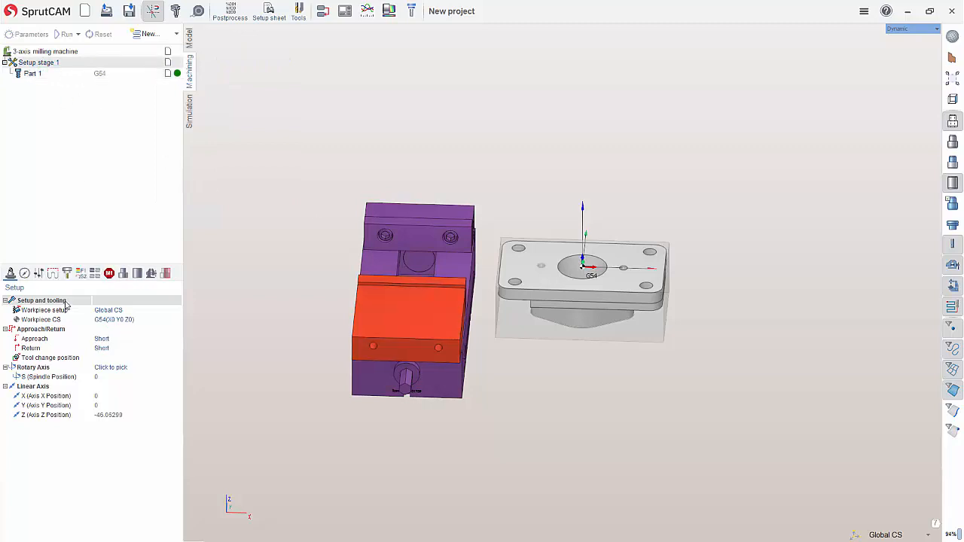
left_click(138, 311)
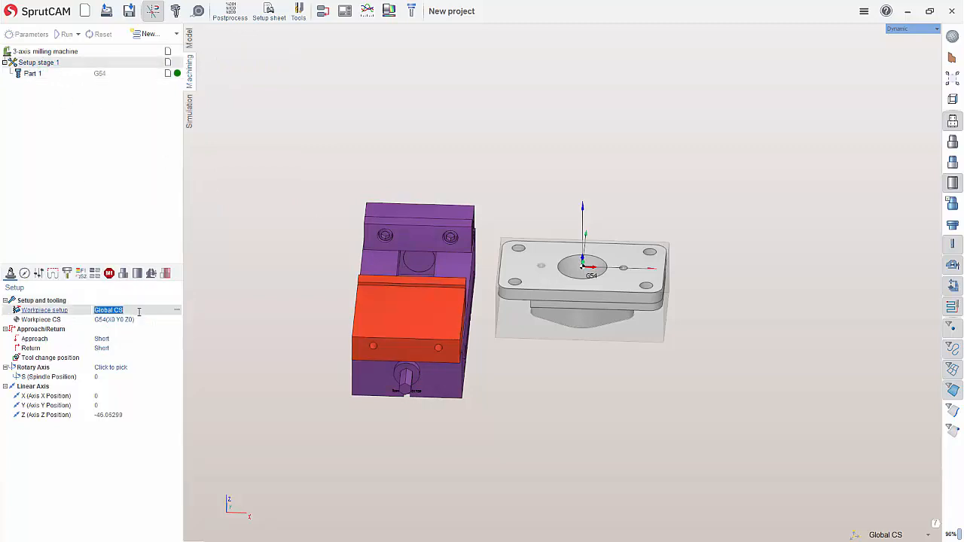
left_click(177, 310)
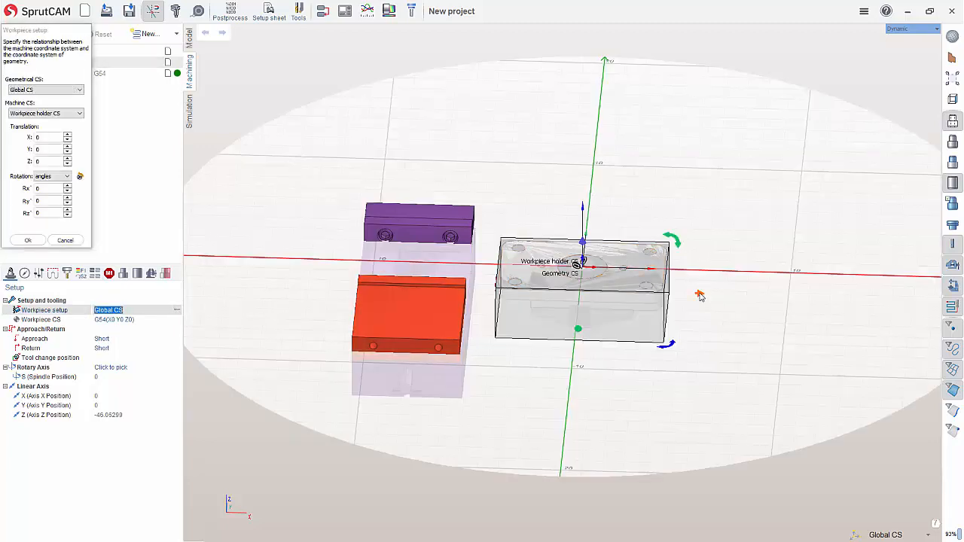
left_click_drag(582, 299, 531, 295)
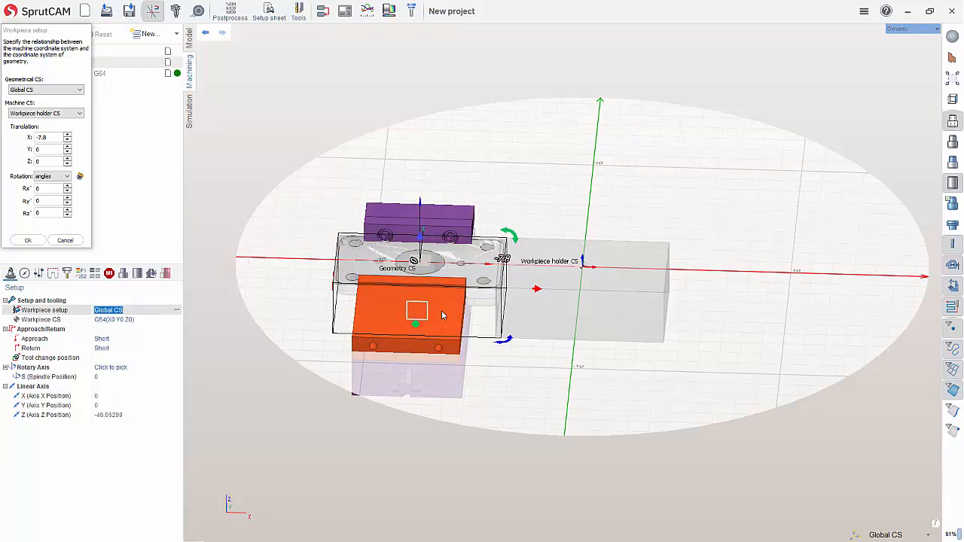
From the right view, move the part between the vise jaws to Y -0.56197 and Z 2.65906, and accept the workpiece setup
left_click(952, 104)
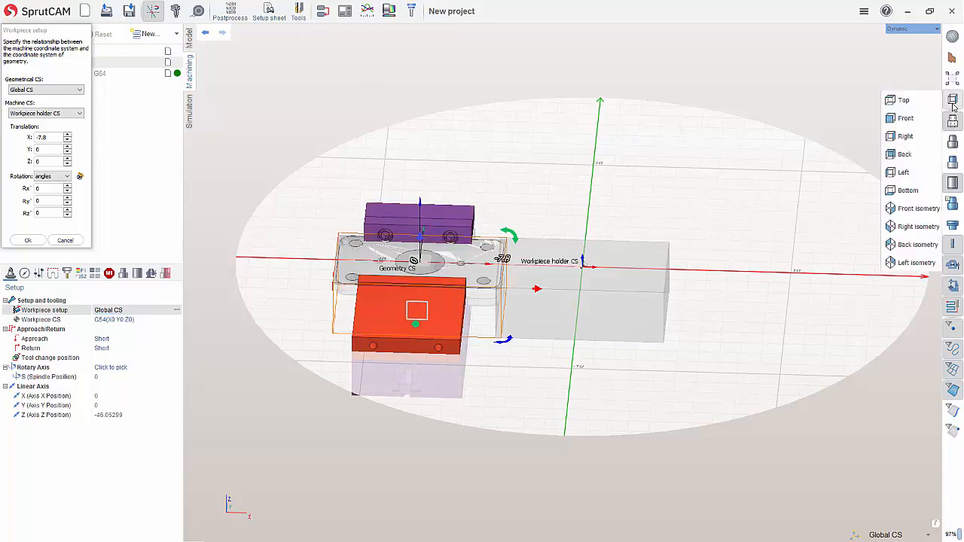
left_click(905, 136)
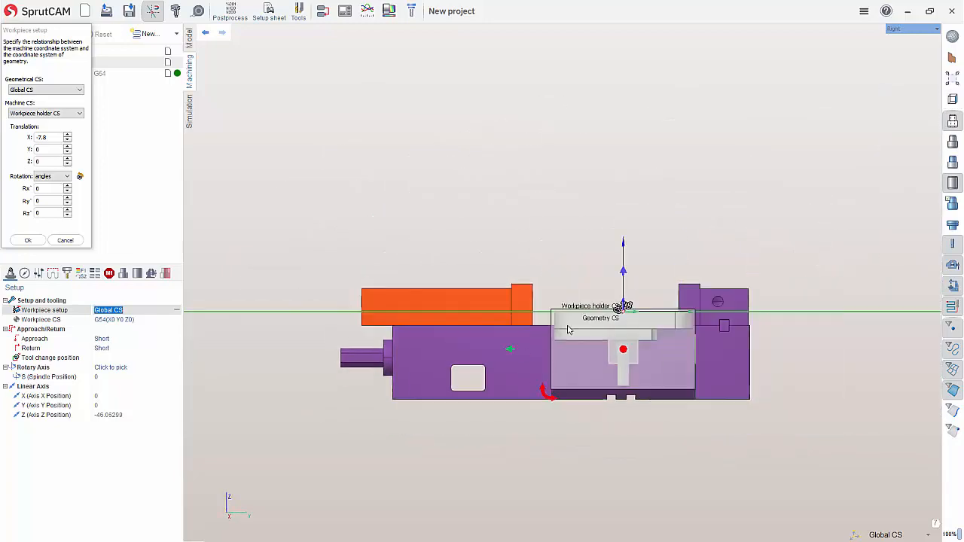
scroll(568, 329, "up", 3)
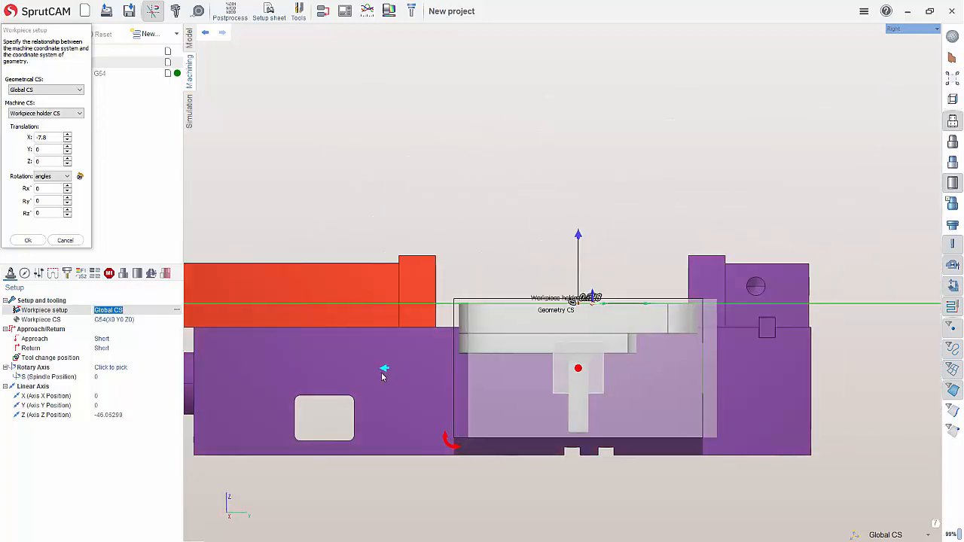
left_click_drag(382, 374, 369, 370)
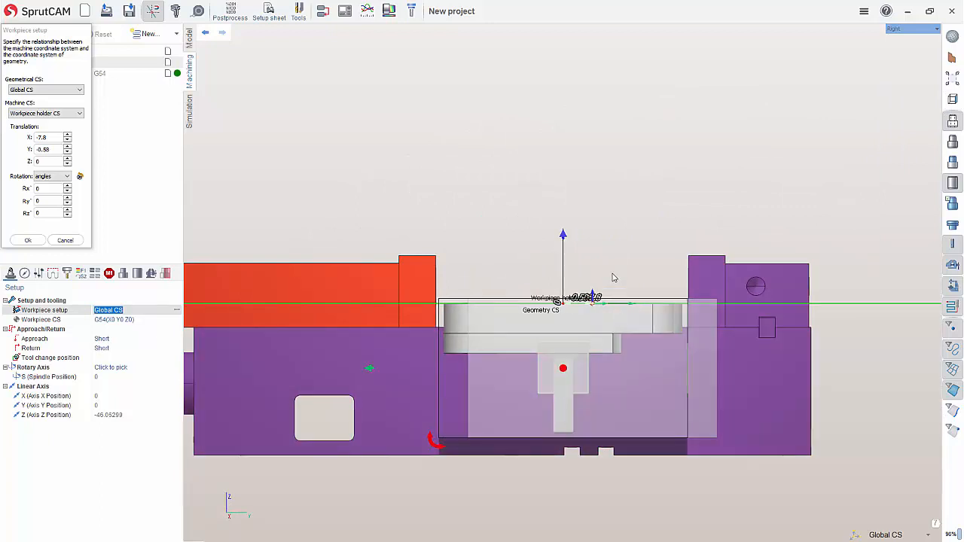
left_click_drag(563, 234, 573, 100)
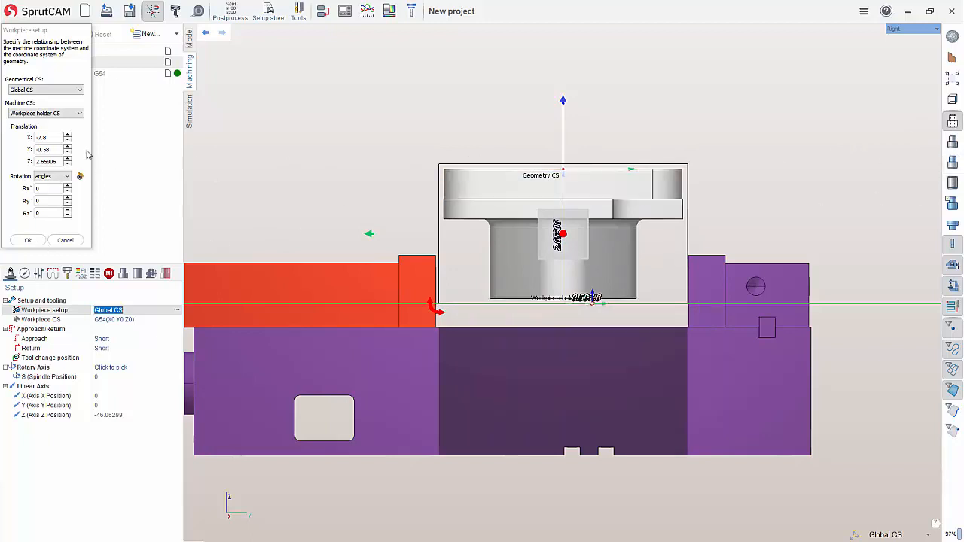
mouse_move(370, 236)
left_mouse_down()
mouse_move(361, 236)
mouse_move(377, 239)
left_mouse_up()
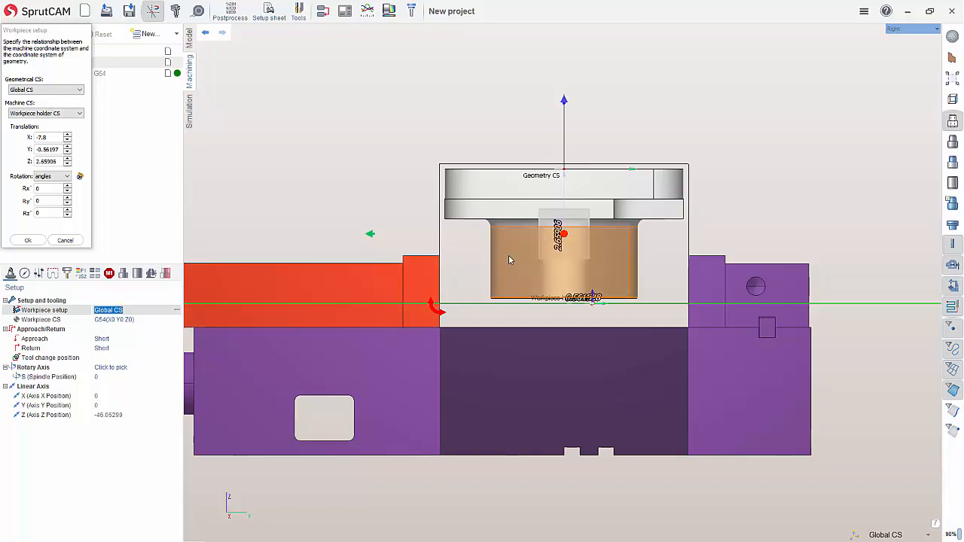
middle_click_drag(510, 258, 641, 291)
scroll(641, 291, "down", 4)
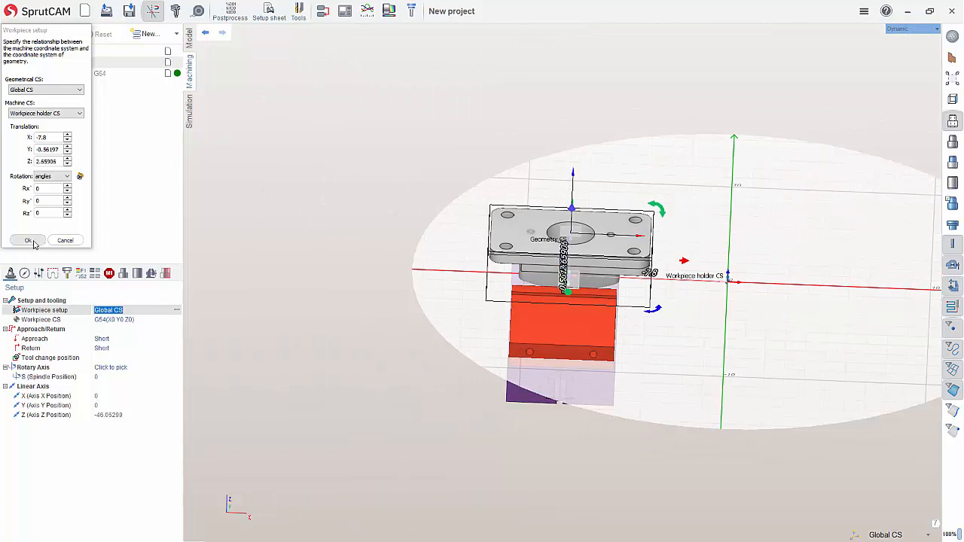
left_click(28, 241)
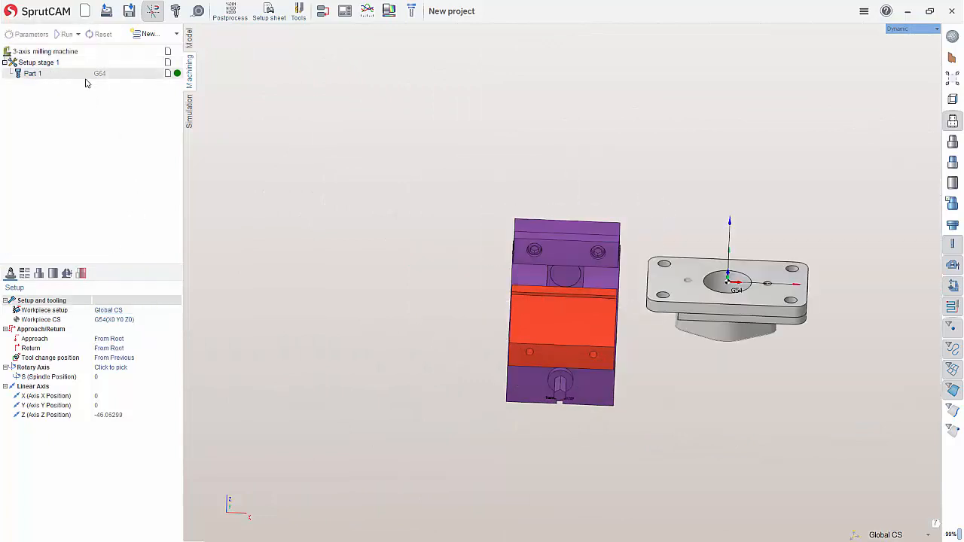
Set the geometrical CS in Part 1's workpiece setup to From Previous, accept it, and turn on display of the stock
left_click(44, 310)
left_click(159, 308)
left_click(176, 309)
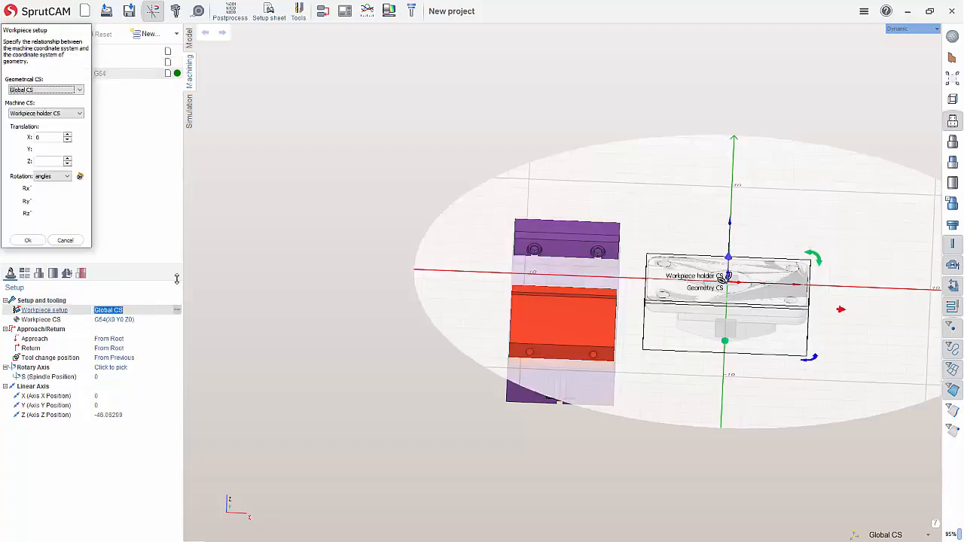
left_click(69, 91)
left_click(34, 101)
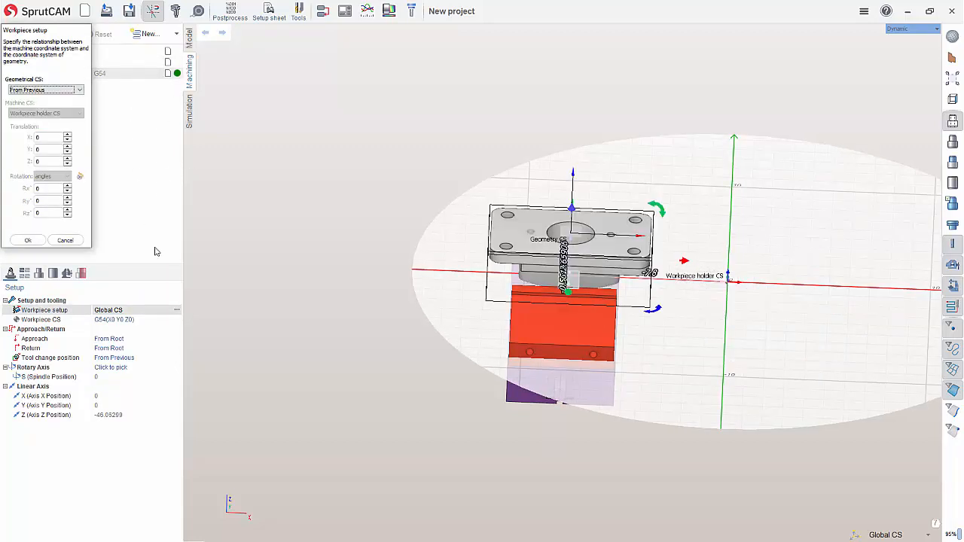
left_click(27, 239)
middle_click_drag(357, 262, 249, 232)
left_click(952, 183)
middle_click_drag(741, 251, 594, 247)
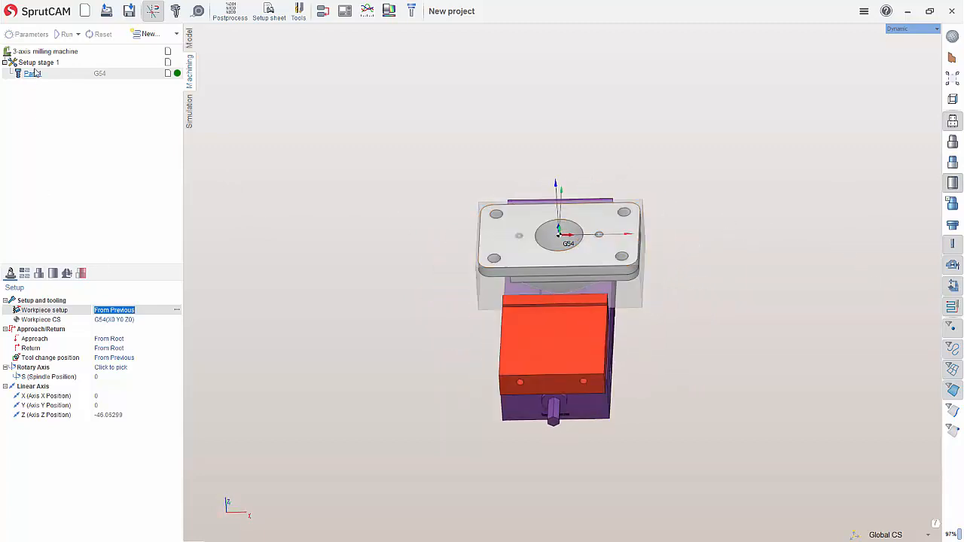
Compare the setup parameters of Setup stage 1 with those of Part 1
left_click(46, 79)
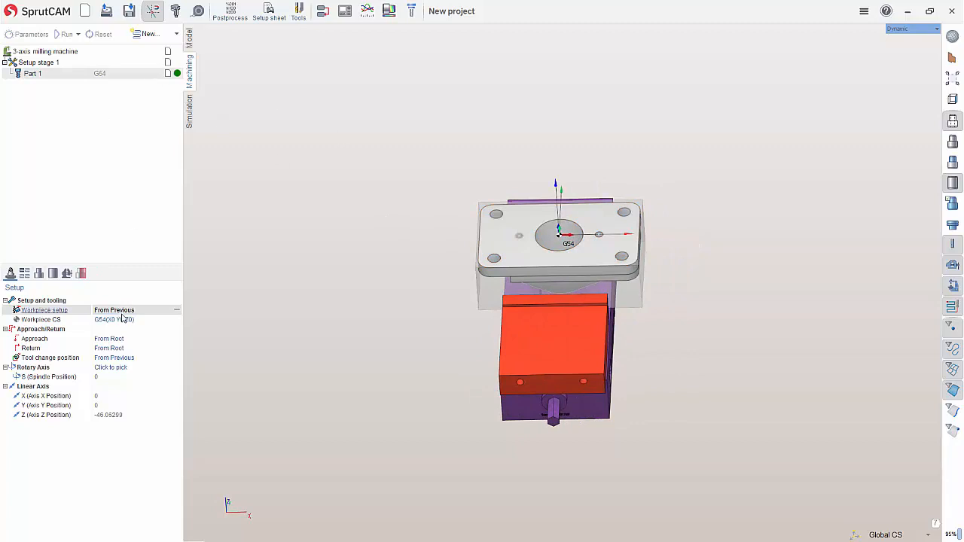
left_click(47, 64)
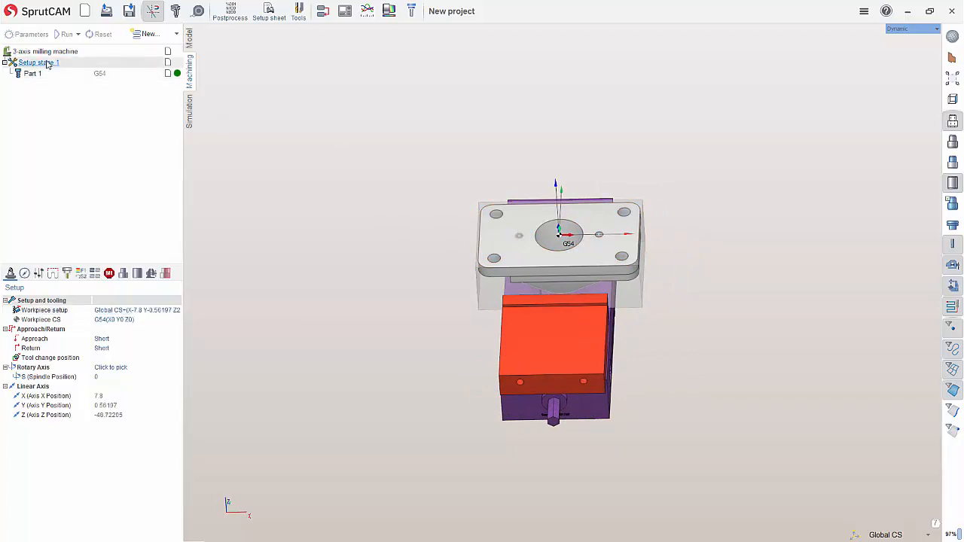
left_click(41, 74)
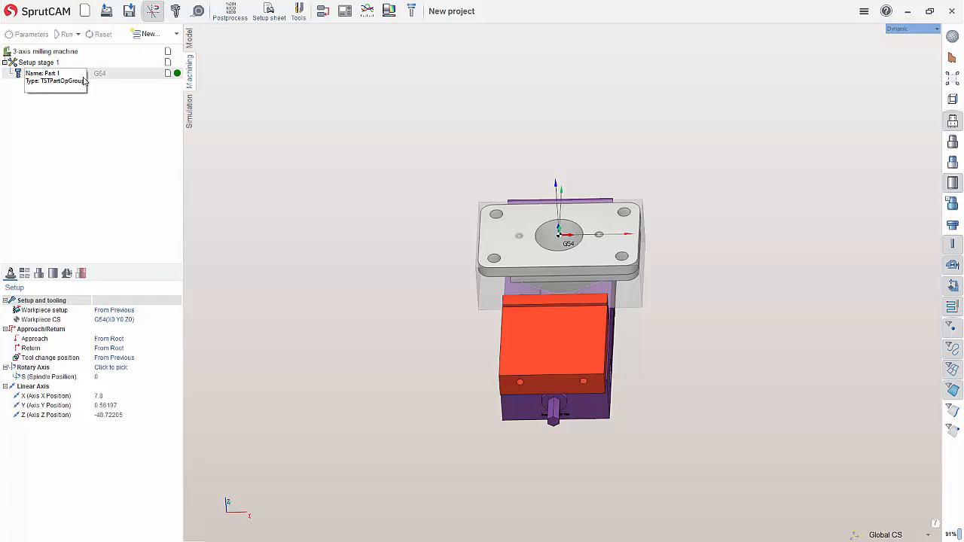
left_click(47, 64)
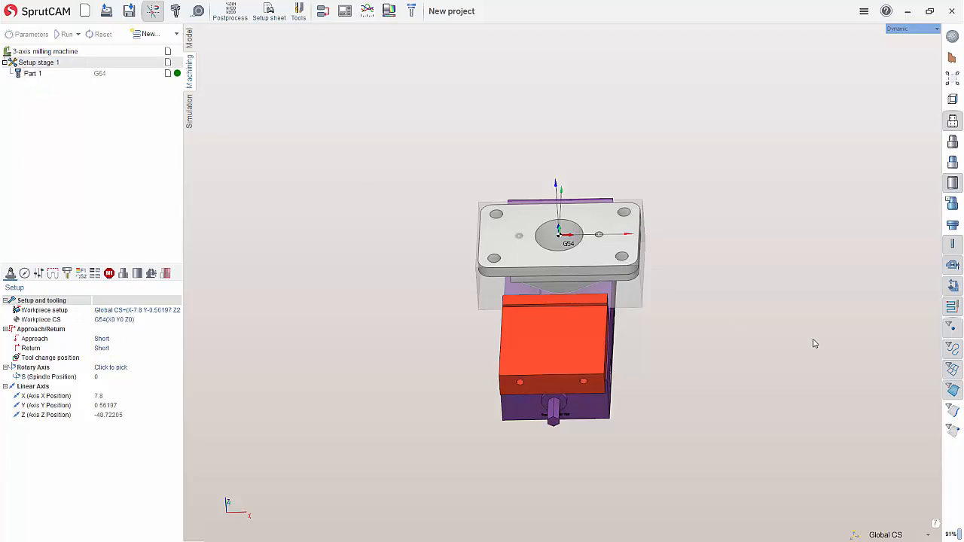
Add a 3D Roughing waterline operation under Part 1
left_click(33, 76)
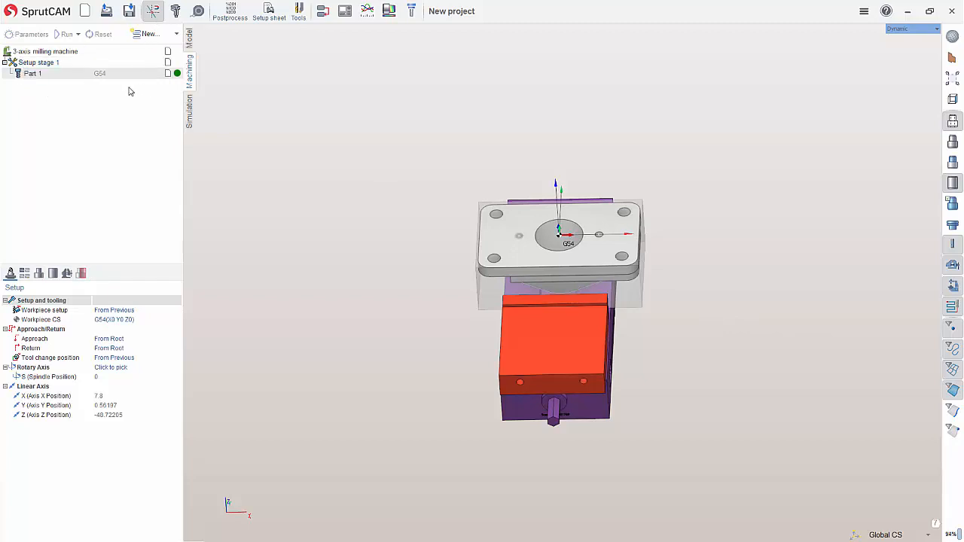
left_click(176, 34)
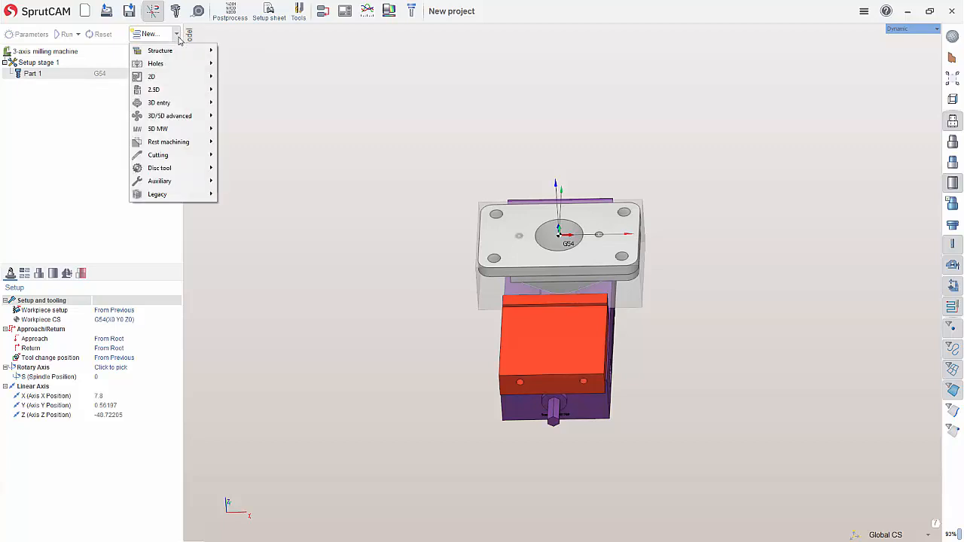
mouse_move(169, 105)
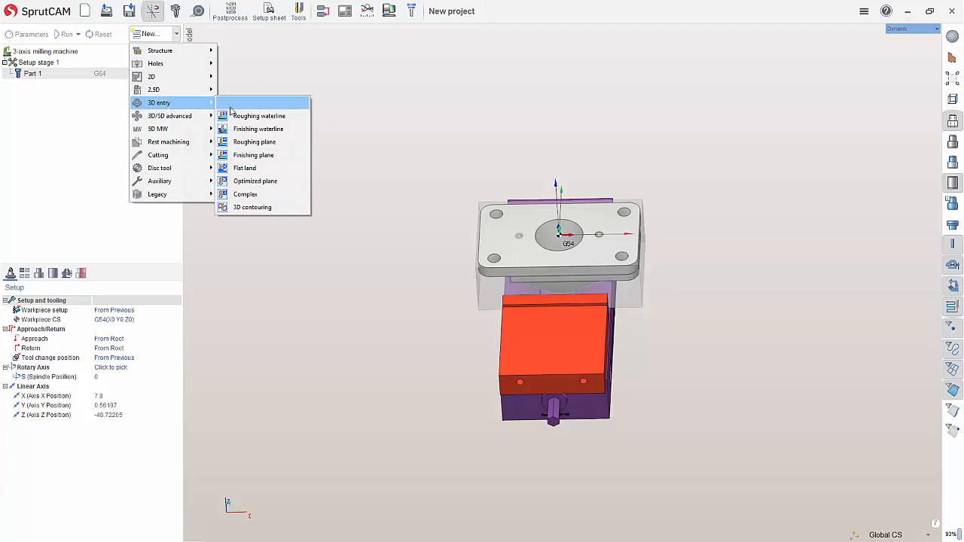
left_click(253, 117)
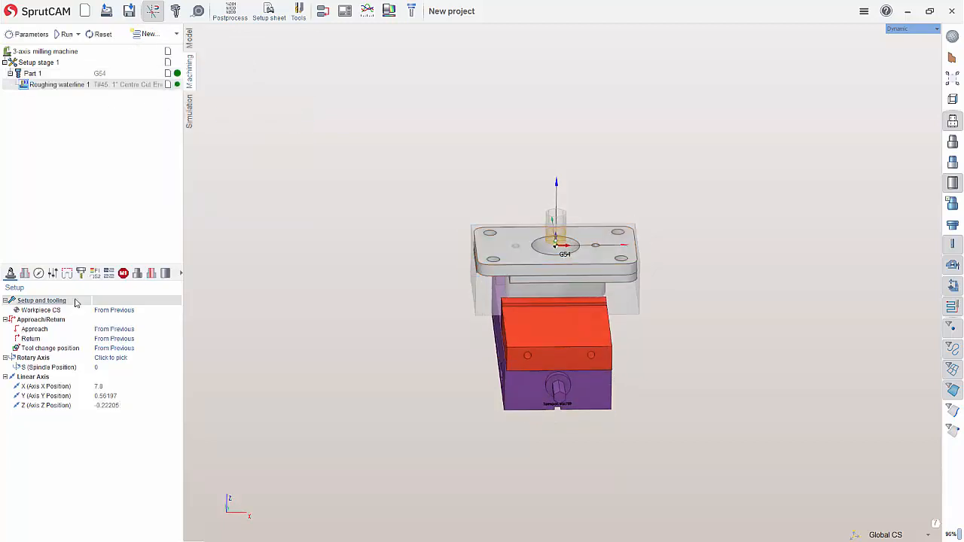
Set the length of the roughing operation's 1" Centre Cut Endmill to 3 in and its working length to 2 in
left_click(81, 274)
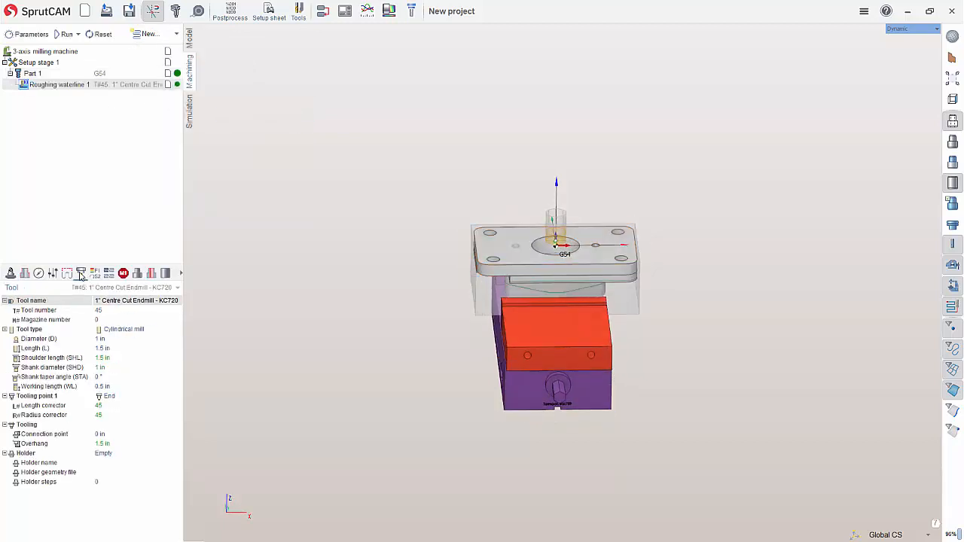
left_click(111, 348)
type("3")
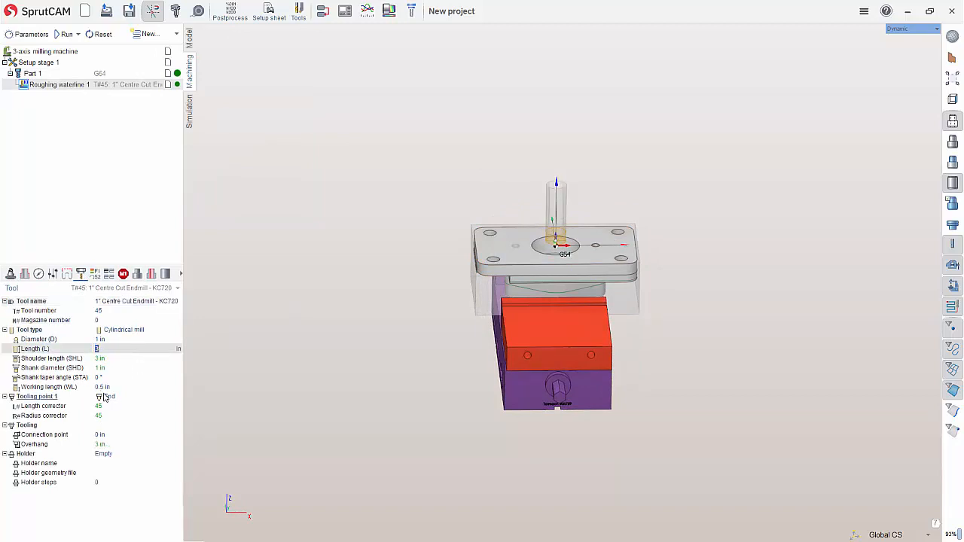
left_click(106, 386)
type("2")
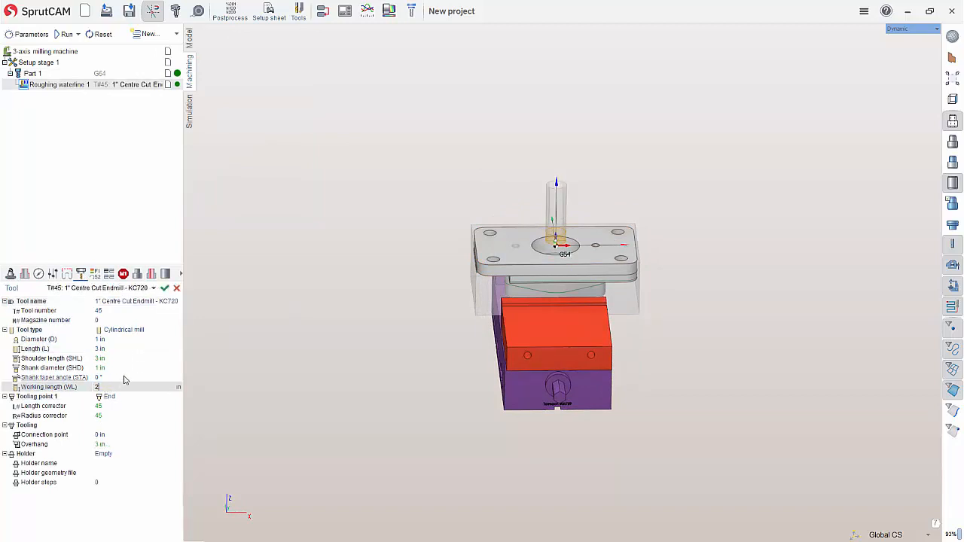
key("Return")
Assign the underside face of the plate around the boss as the bottom level of Roughing waterline 1
middle_click_drag(364, 198, 394, 186)
scroll(436, 269, "up", 5)
middle_click_drag(510, 285, 547, 309)
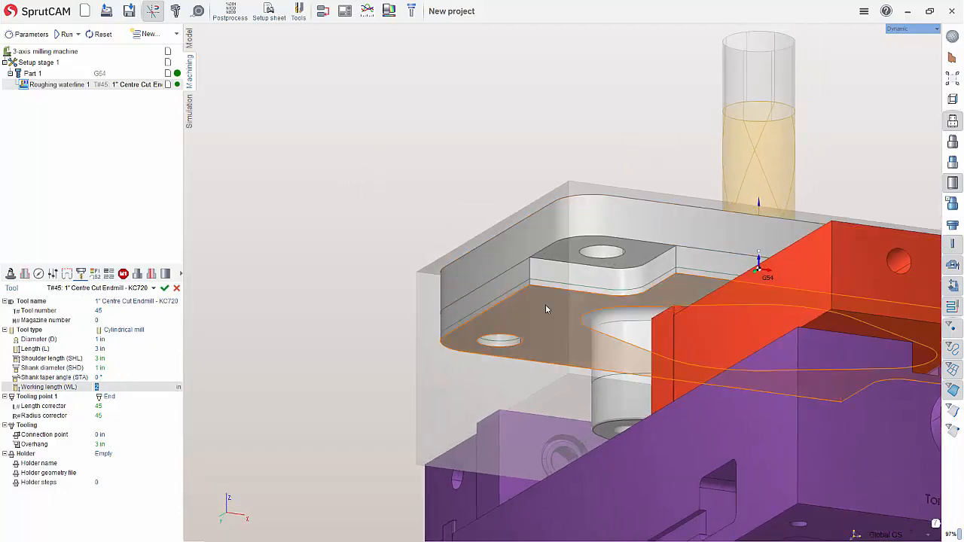
left_click(547, 309)
left_click(10, 274)
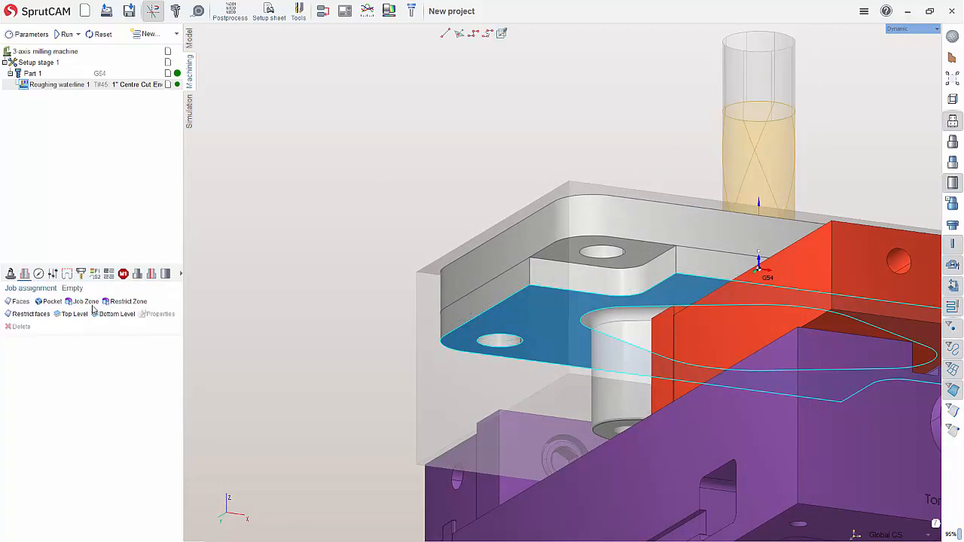
left_click(113, 314)
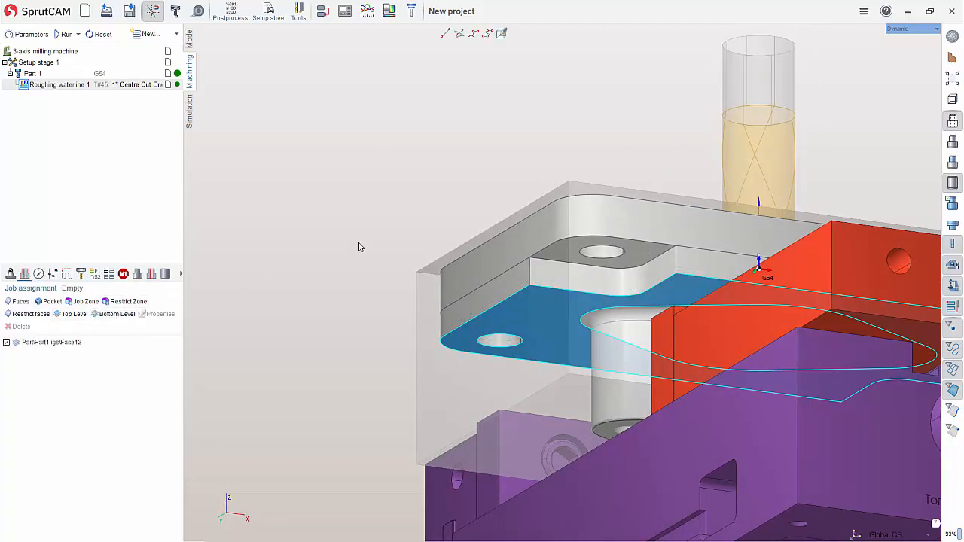
In the parameters of Roughing waterline 1, set the bottom level to -1.0 and the depth of cut to a quantity of 7
middle_click_drag(575, 227, 558, 251)
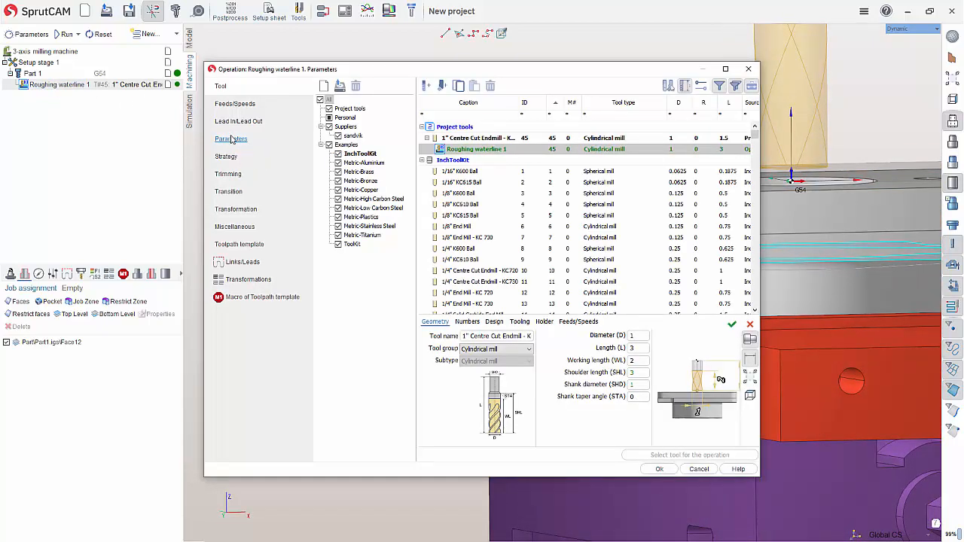
left_click(231, 141)
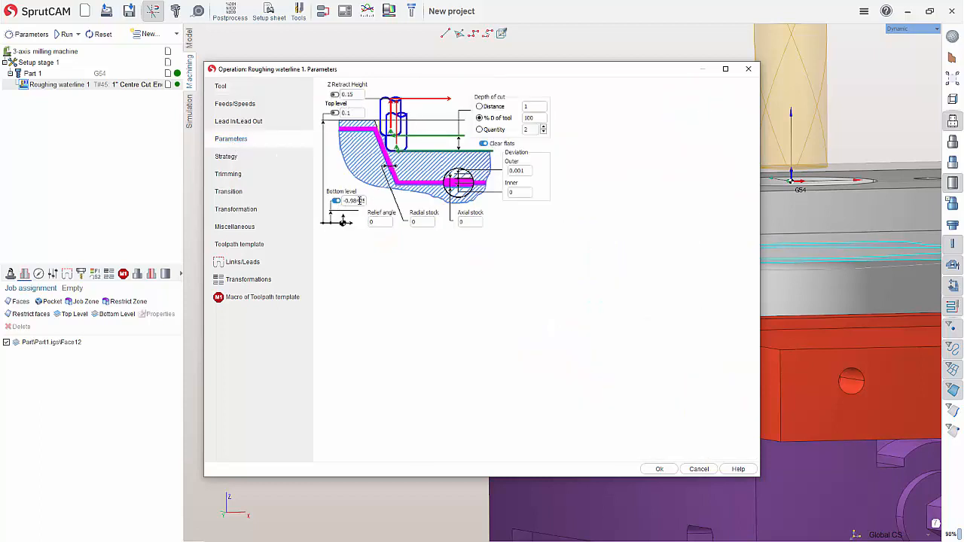
left_click_drag(351, 201, 393, 200)
type("0")
left_click(543, 129)
left_click(543, 127)
left_click(659, 469)
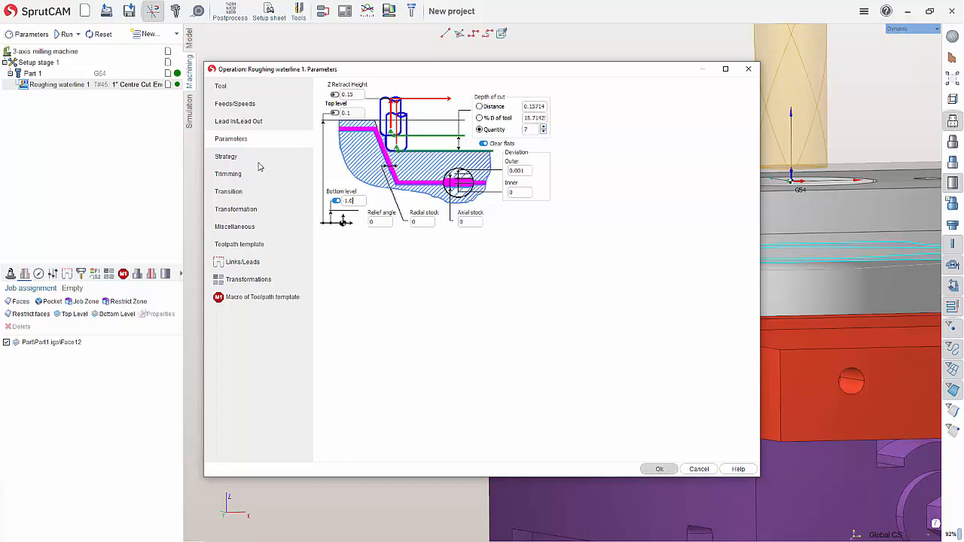
Calculate the toolpath of Roughing waterline 1 and examine the passes around the plate and in the central hole
left_click(67, 35)
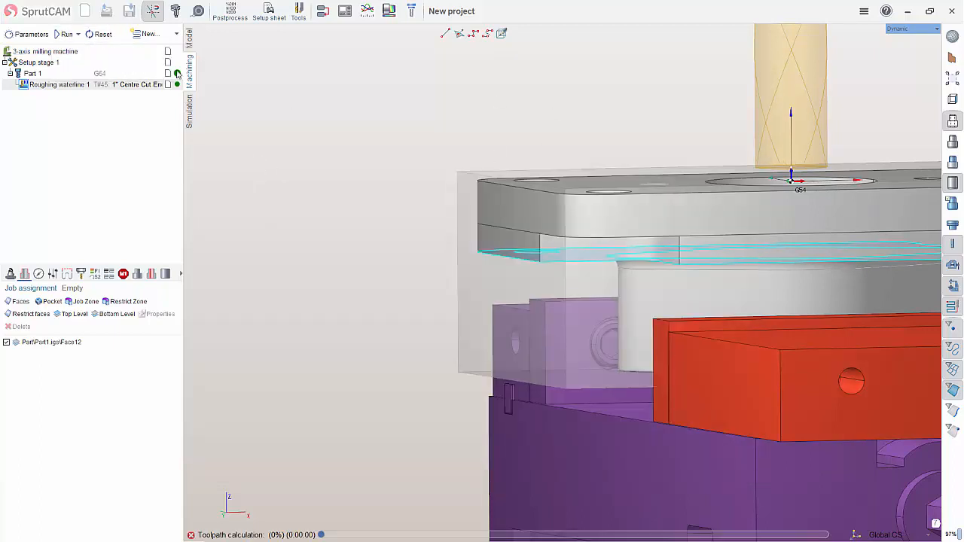
scroll(437, 225, "down", 2)
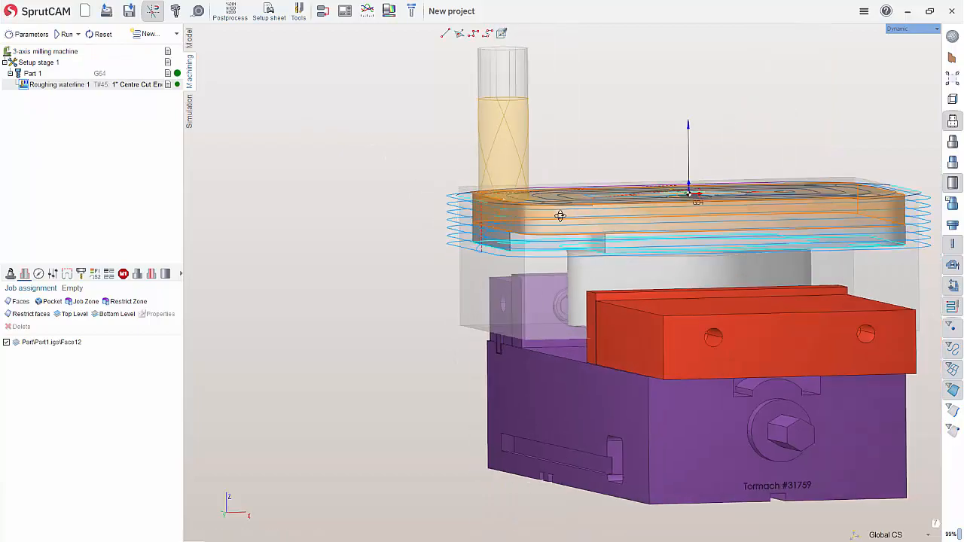
middle_click_drag(559, 215, 573, 293)
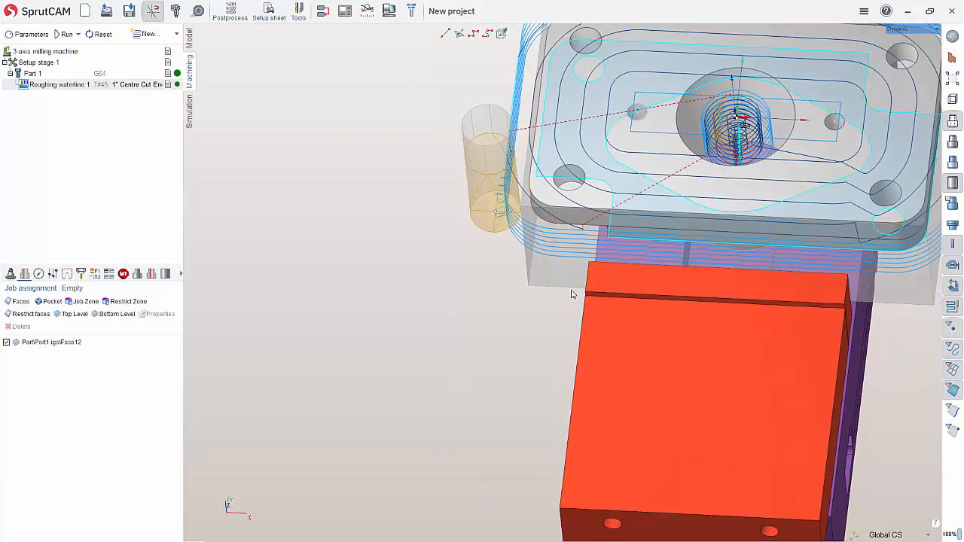
scroll(778, 107, "up", 2)
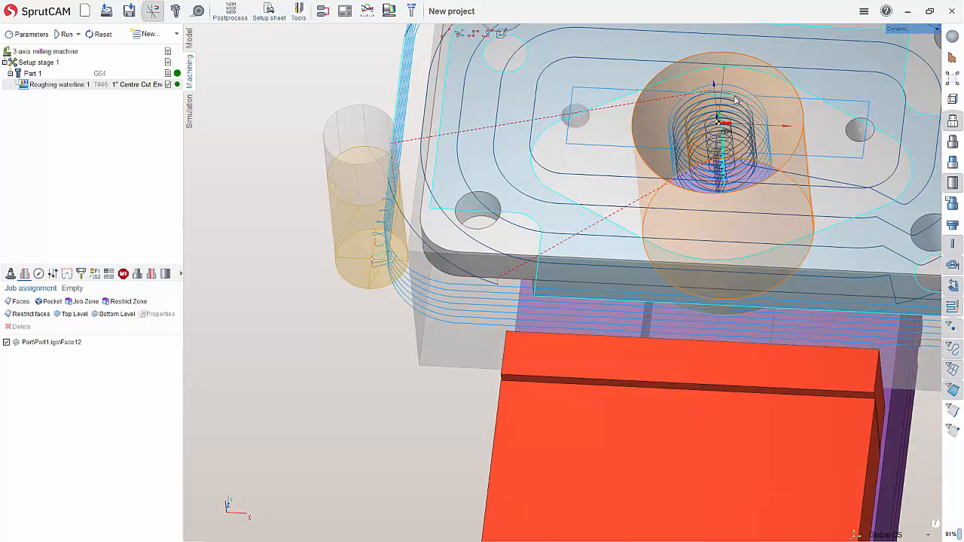
mouse_move(735, 97)
middle_mouse_down()
mouse_move(732, 157)
mouse_move(736, 101)
middle_mouse_up()
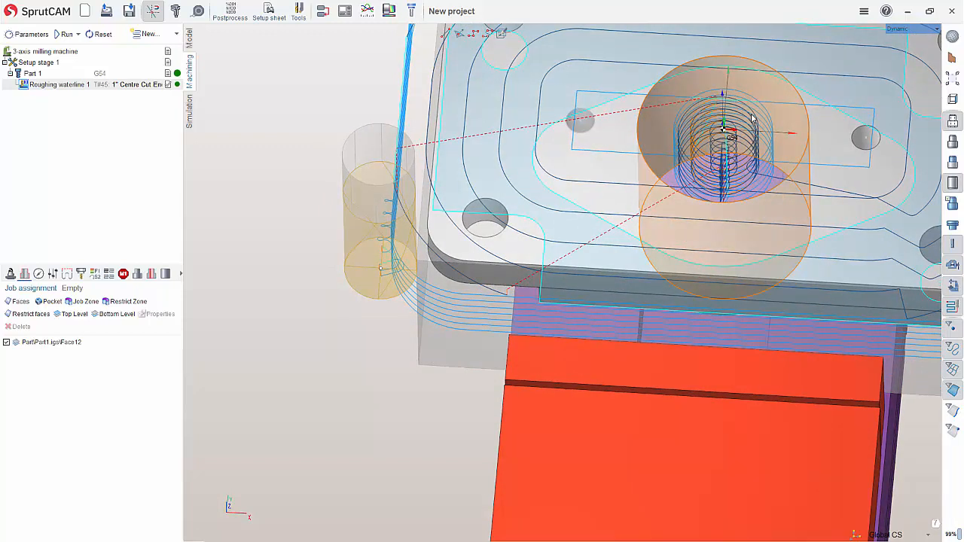
Enable hole capping with a value of 3 in for Roughing waterline 1 and recalculate its toolpath
left_click(38, 273)
left_click(98, 491)
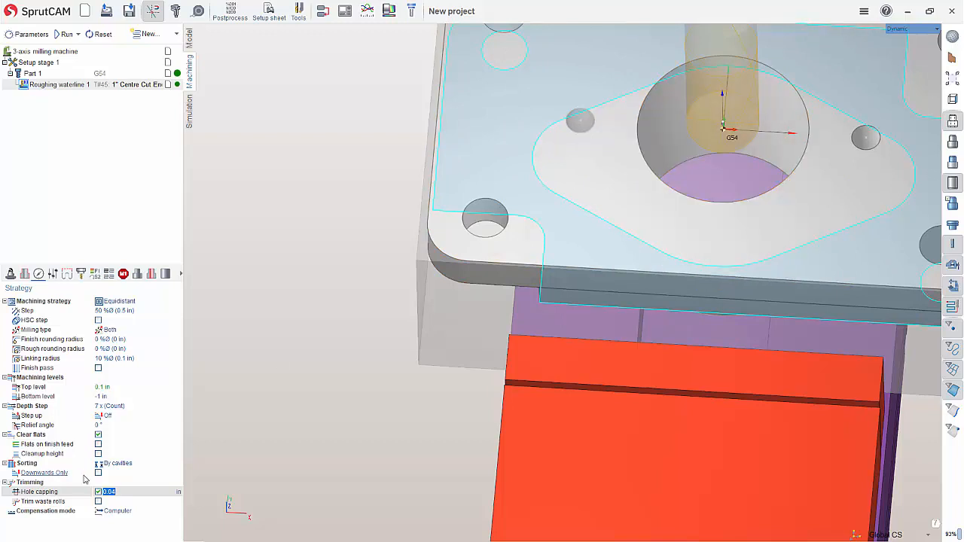
mouse_move(85, 480)
type("3")
scroll(306, 360, "down", 2)
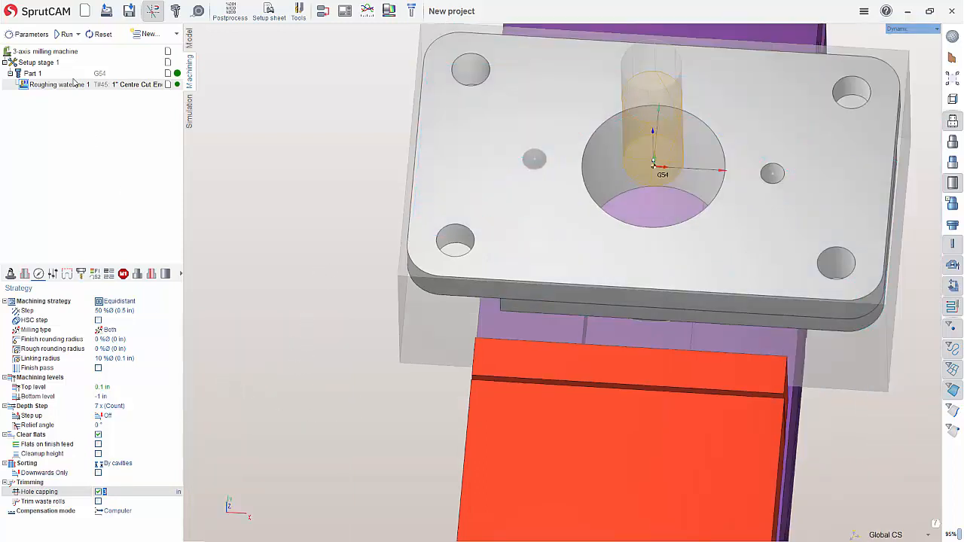
left_click(64, 34)
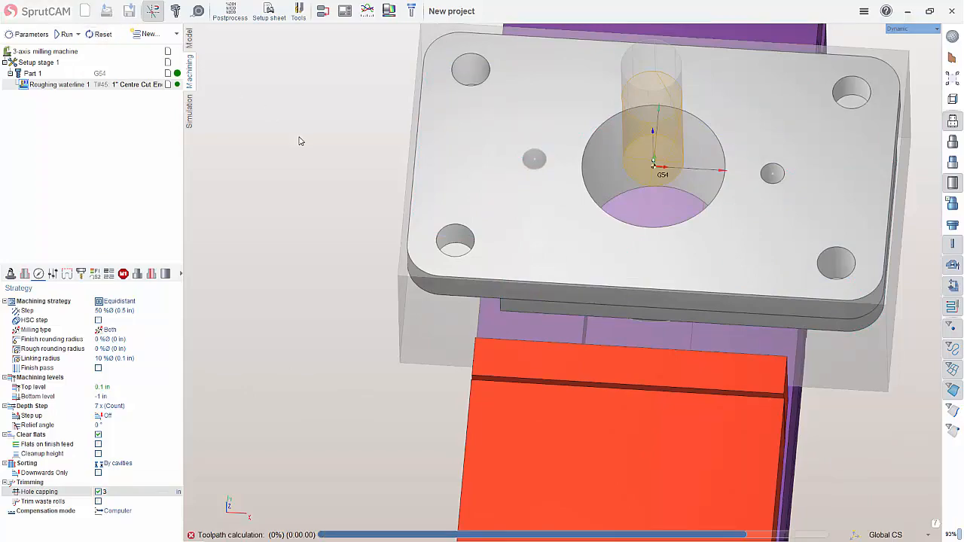
middle_click_drag(671, 181, 585, 119)
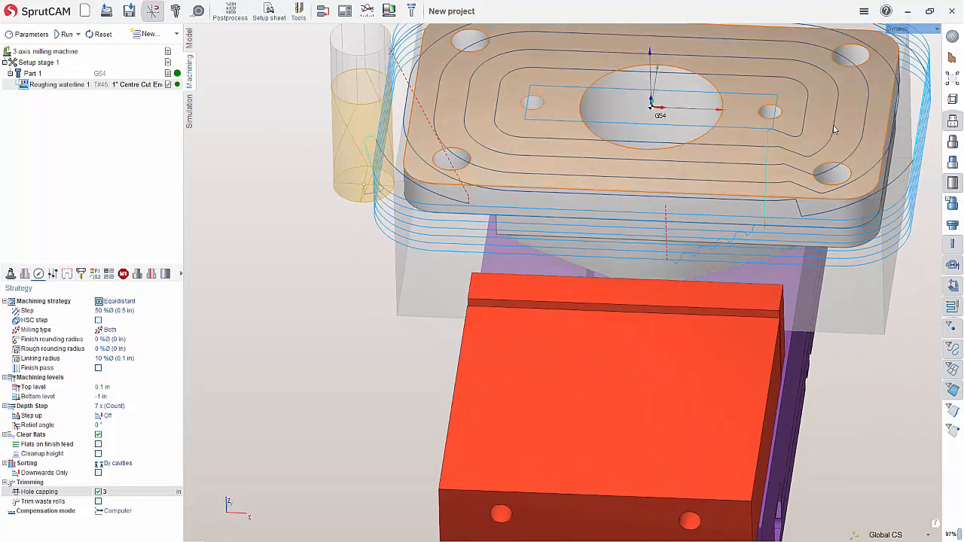
middle_click_drag(834, 131, 584, 248)
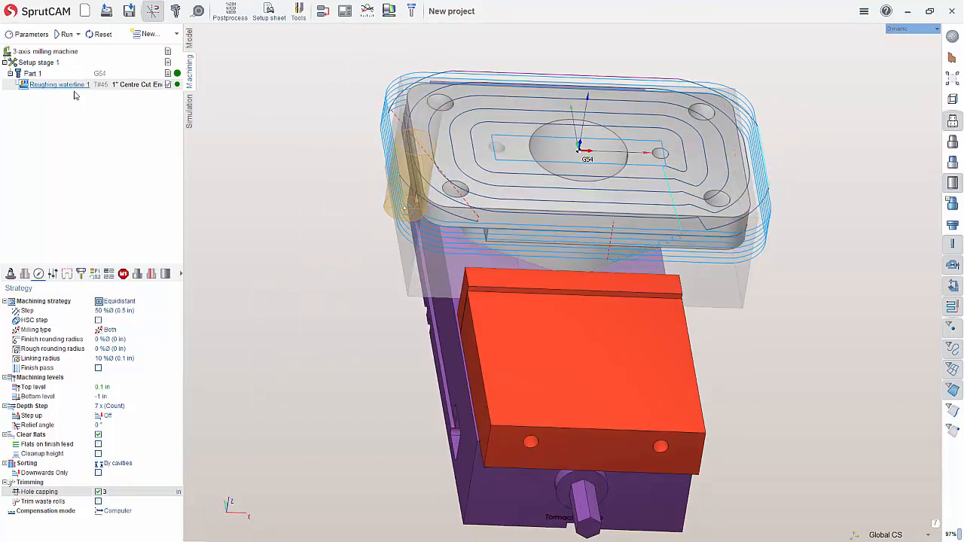
Add a second Roughing waterline operation under Part 1 and assign the central hole's cylindrical face as its job
left_click(146, 34)
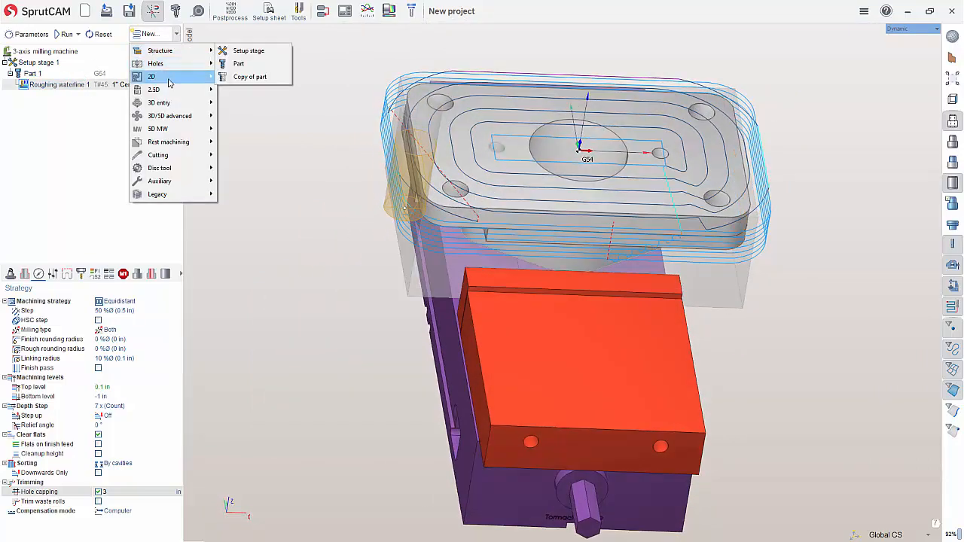
mouse_move(169, 102)
left_click(260, 116)
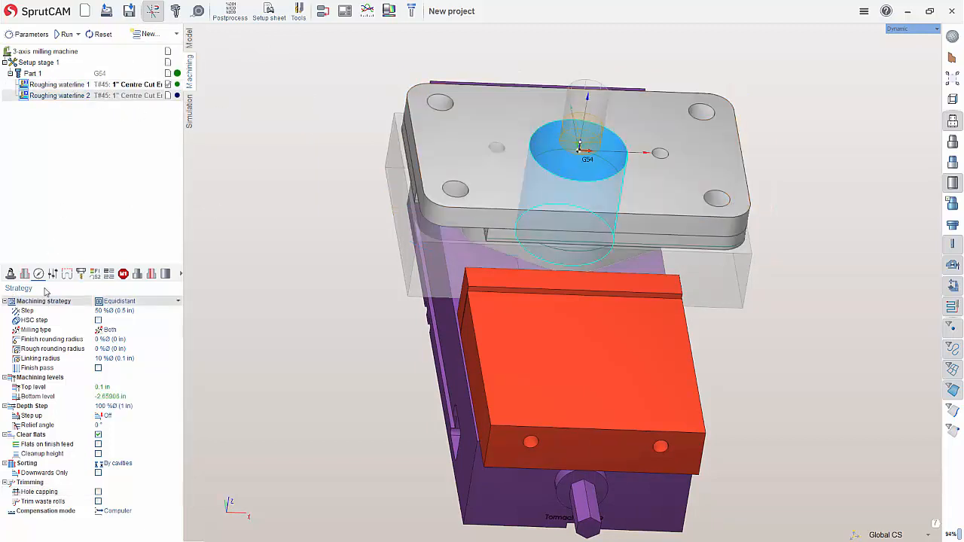
left_click(25, 274)
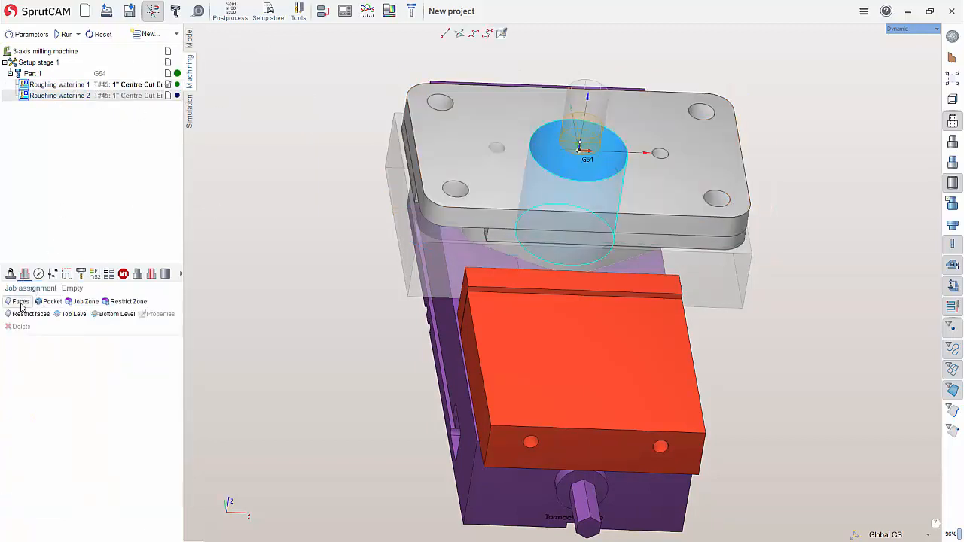
left_click(20, 302)
middle_click_drag(270, 278, 360, 230)
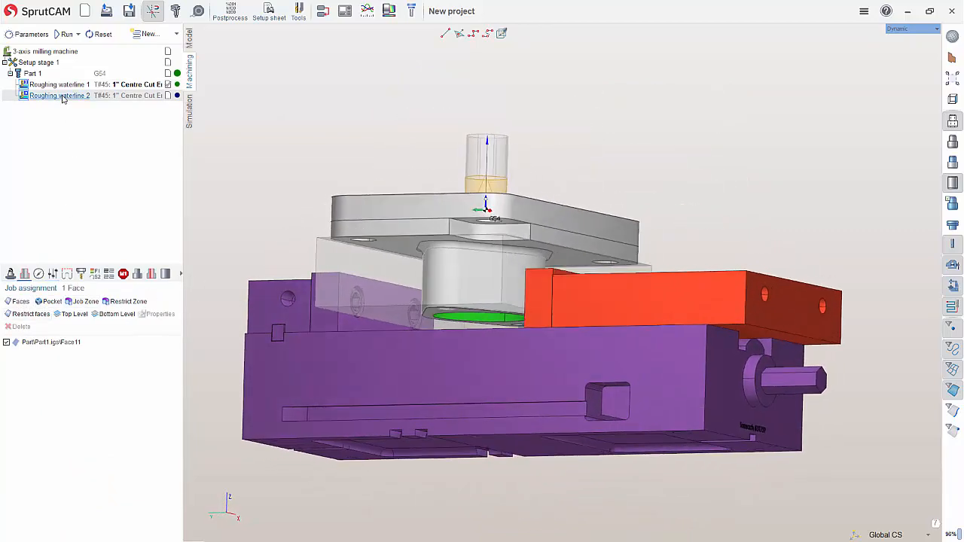
Set the bottom level of Roughing waterline 2 to -2.6 in
left_click(52, 275)
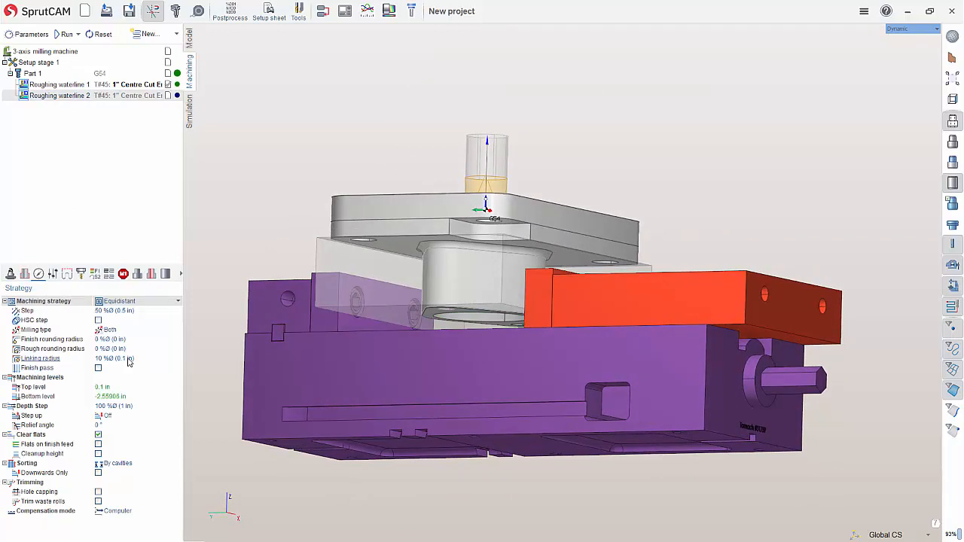
left_click(118, 395)
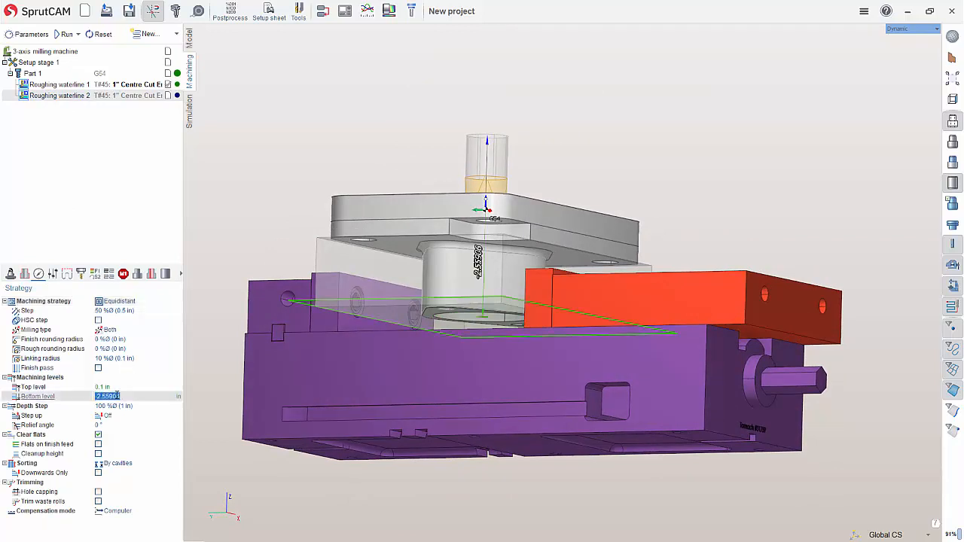
left_click_drag(129, 397, 107, 396)
key("Return")
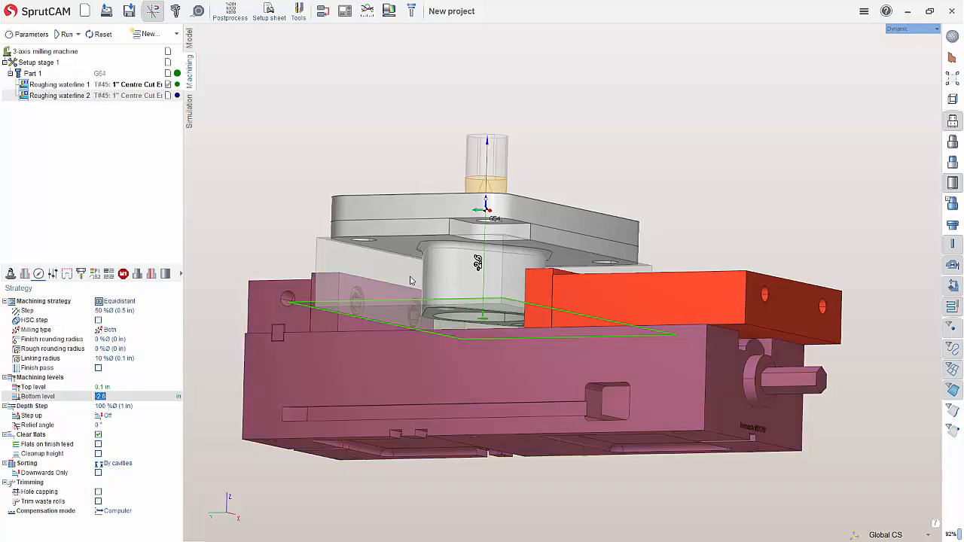
Set the length of the 1" Centre Cut Endmill to 3 in and its working length to 2 in for Roughing waterline 2
middle_click_drag(635, 164, 546, 199)
left_click(81, 273)
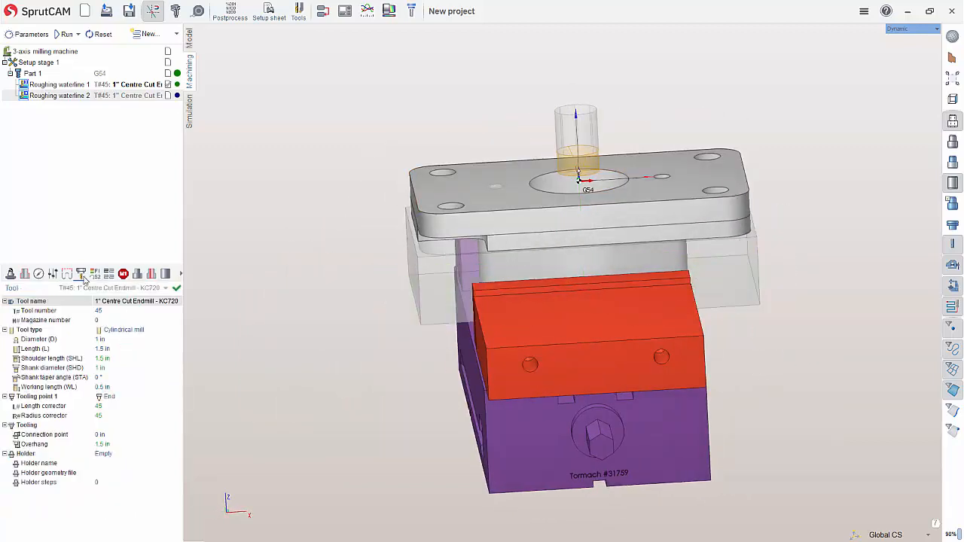
left_click(110, 348)
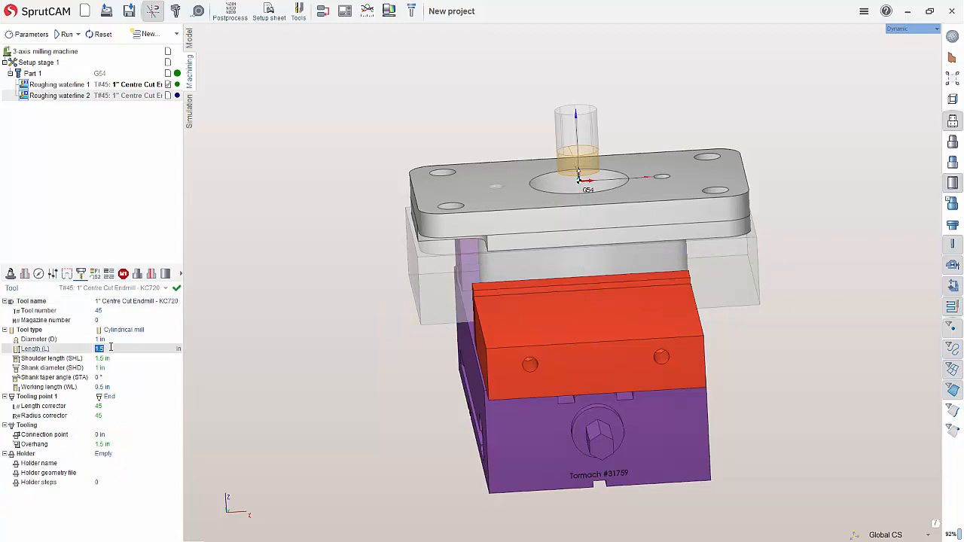
type("2")
left_click(113, 388)
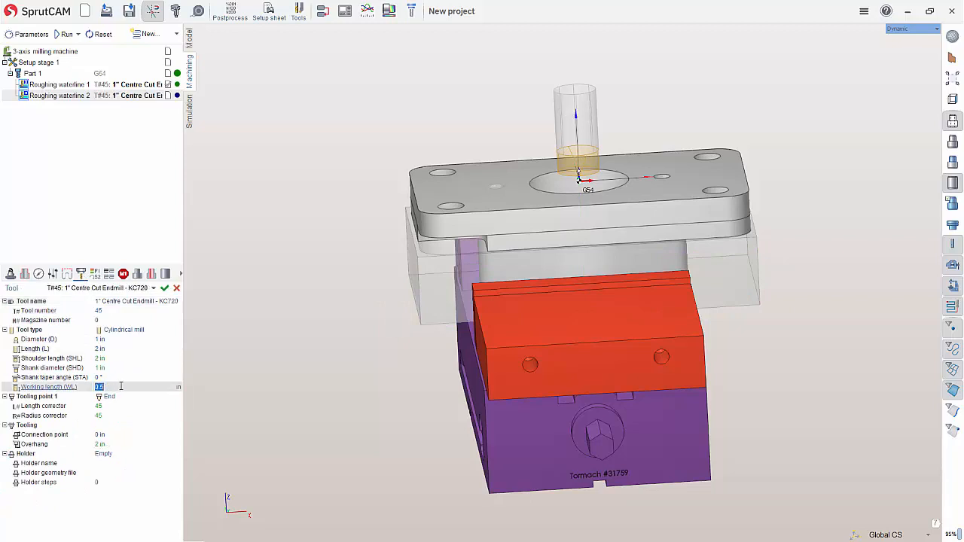
type("3")
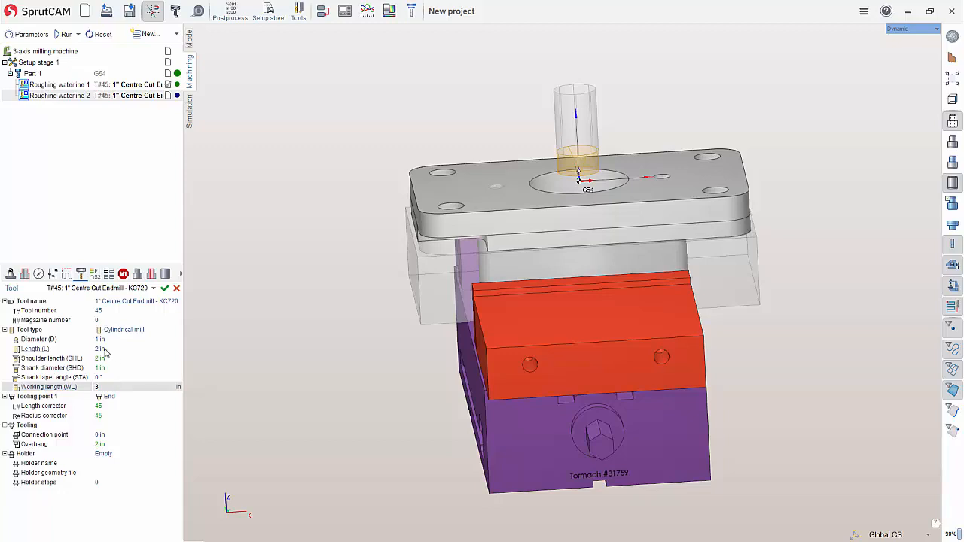
left_click(107, 349)
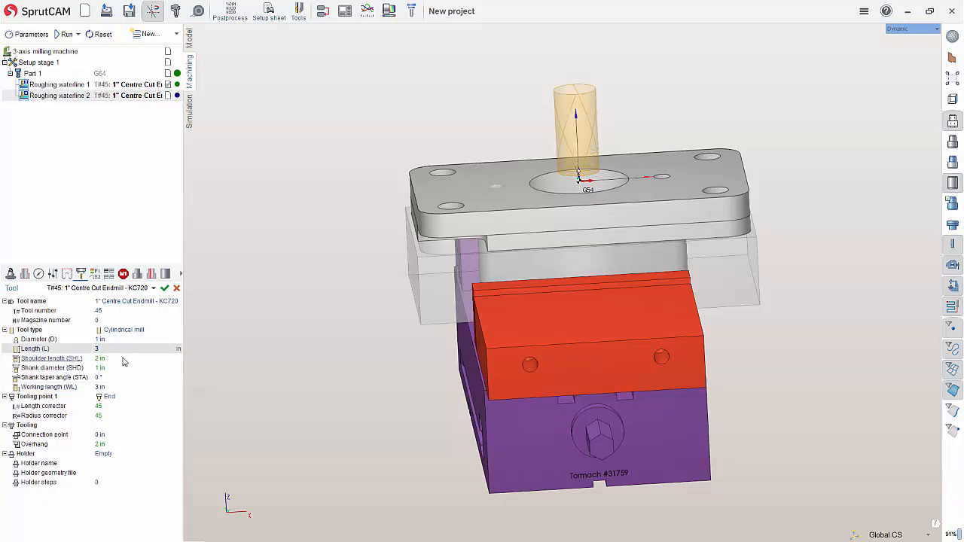
type("3")
key("Return")
left_click(112, 386)
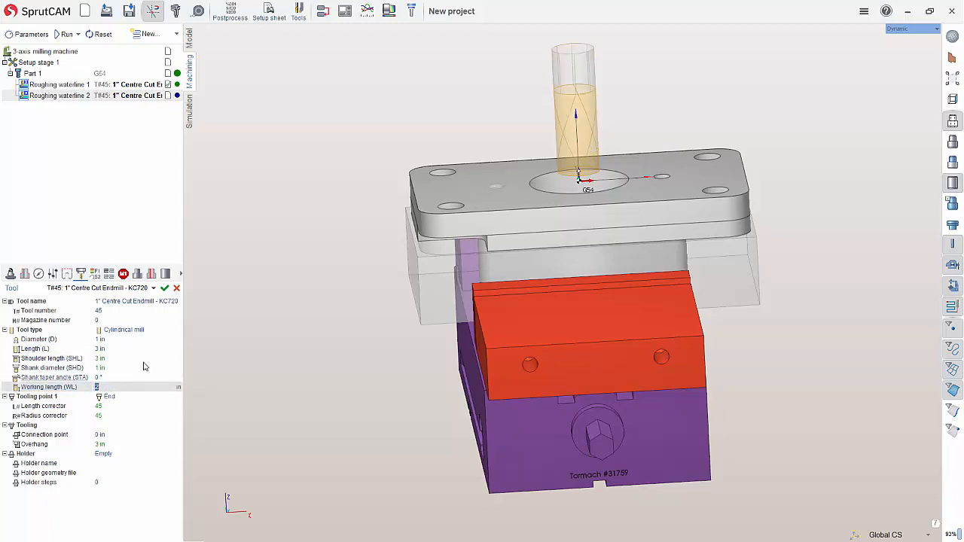
Calculate the toolpath of Roughing waterline 2 and simulate the machining of Part 1 from the beginning
left_click(67, 36)
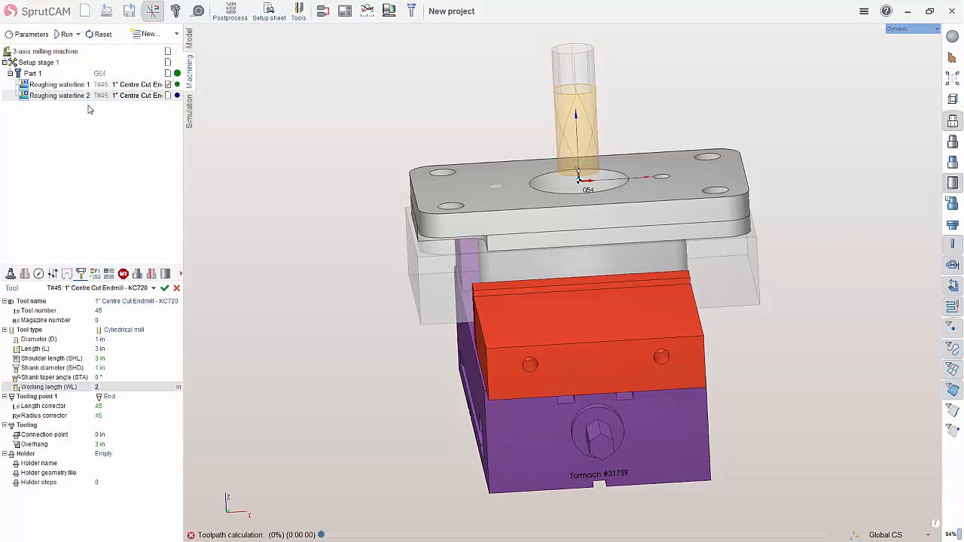
middle_click_drag(492, 131, 531, 143)
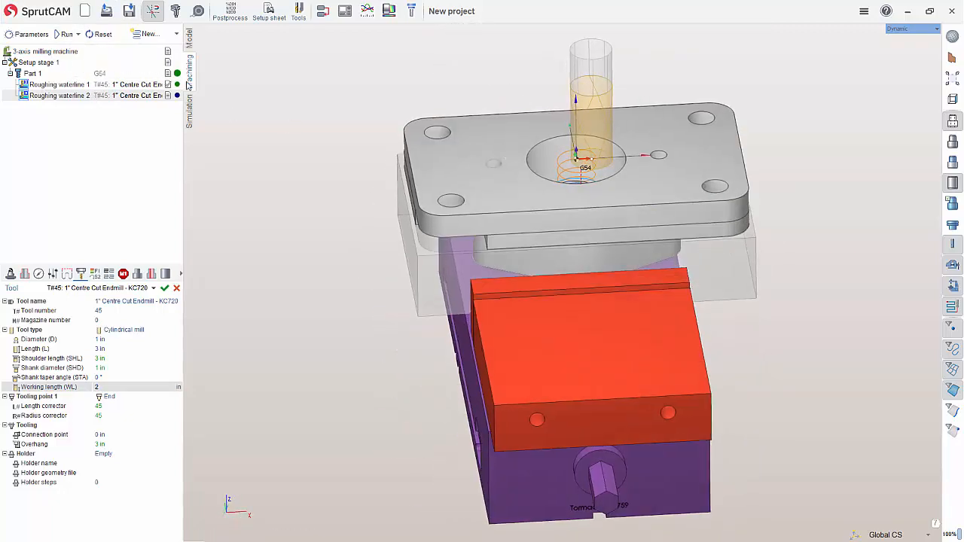
left_click(190, 121)
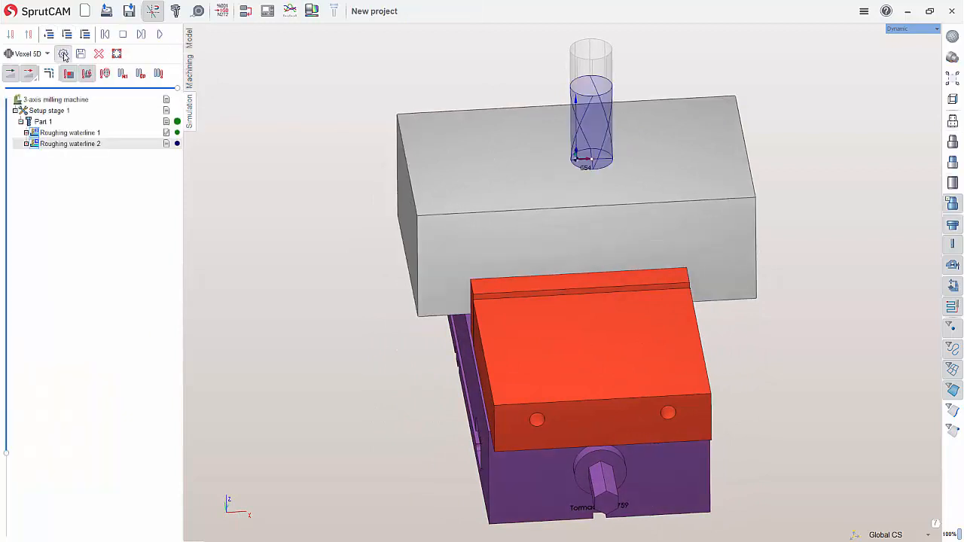
left_click(52, 121)
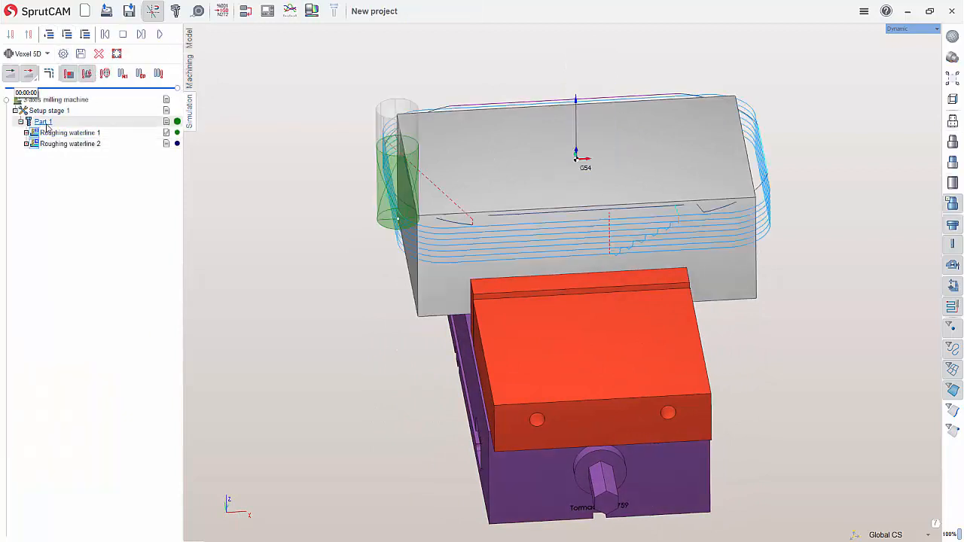
left_click(157, 35)
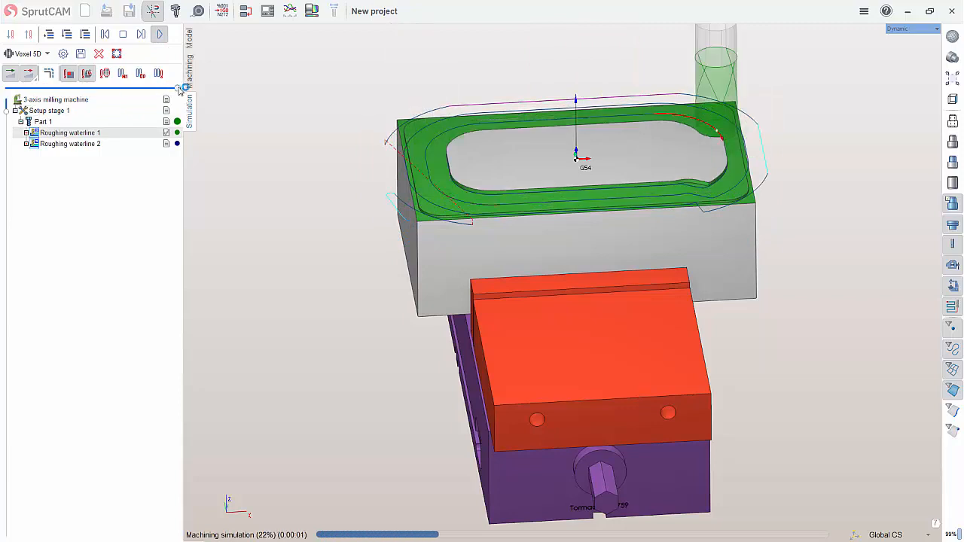
left_click_drag(151, 88, 179, 88)
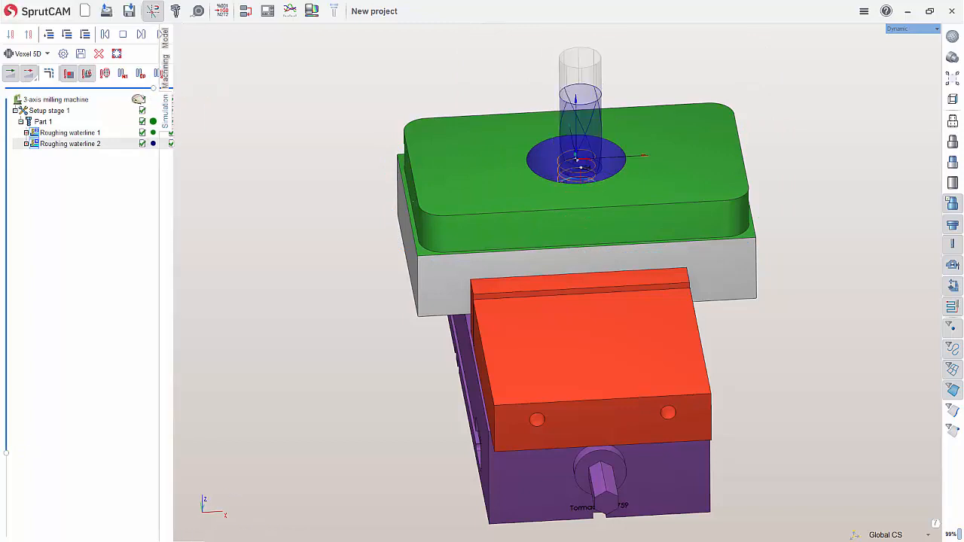
left_click_drag(140, 99, 193, 101)
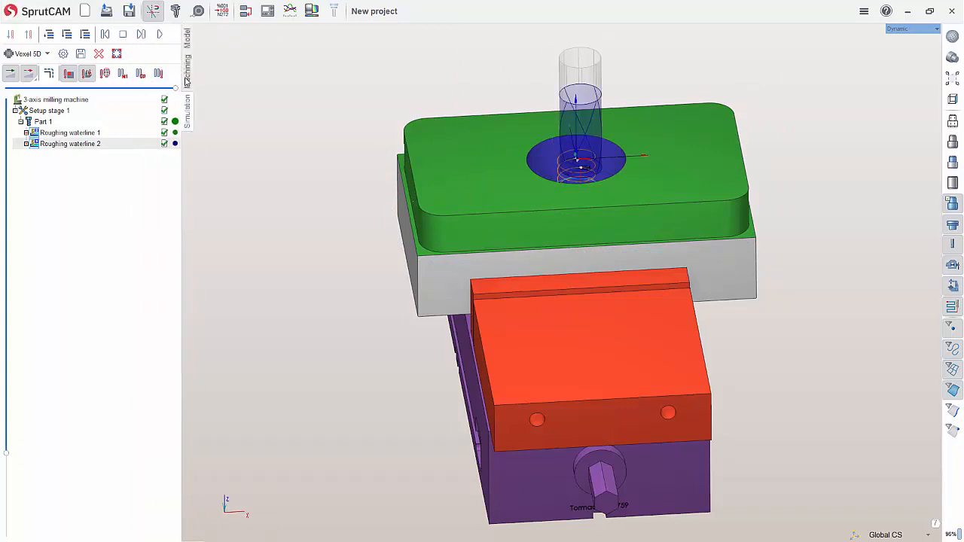
Return to the machining setup and add an Auxiliary operation after Roughing waterline 2 in Part 1
left_click(188, 73)
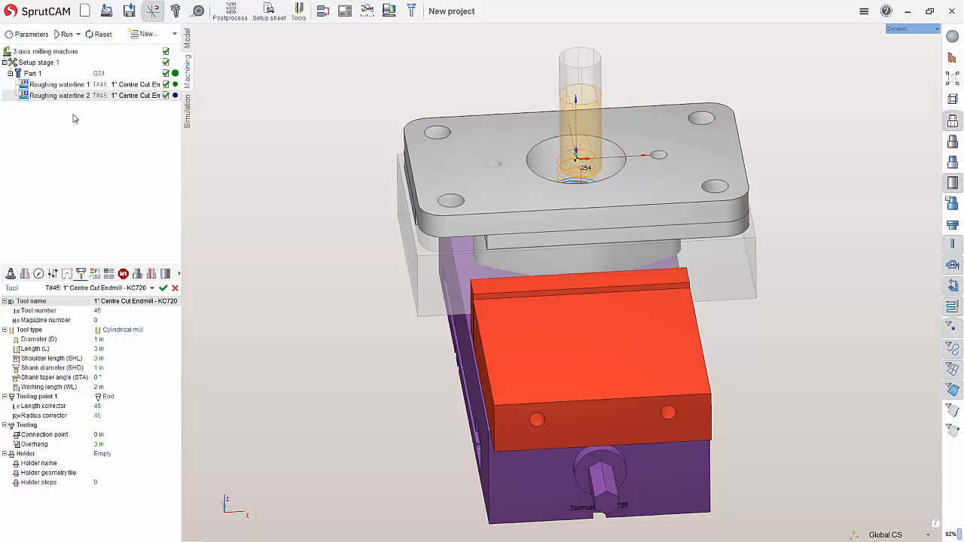
left_click(174, 33)
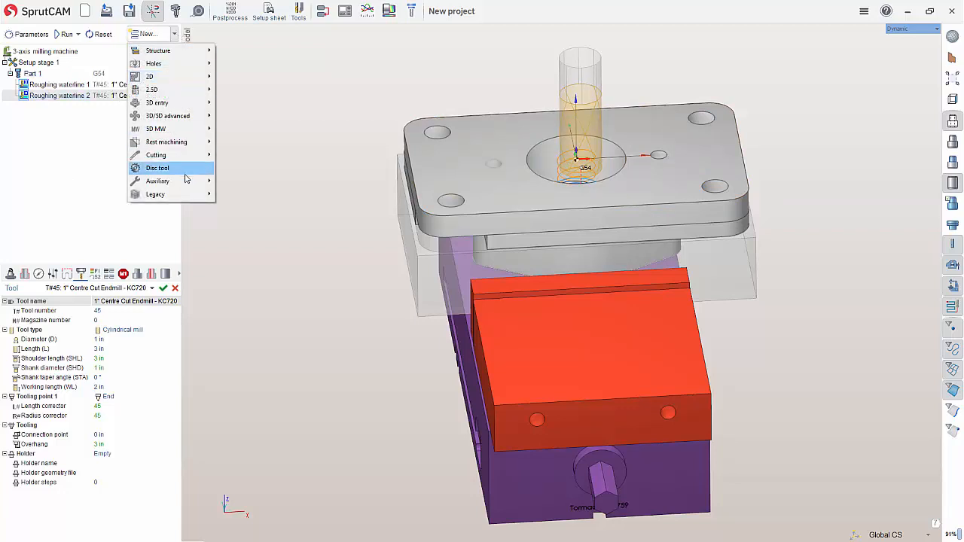
mouse_move(187, 181)
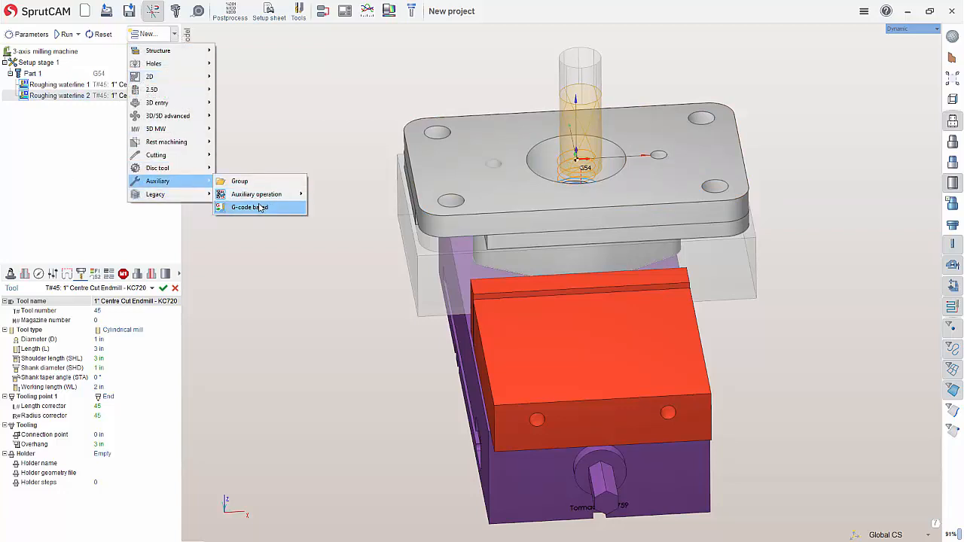
mouse_move(266, 196)
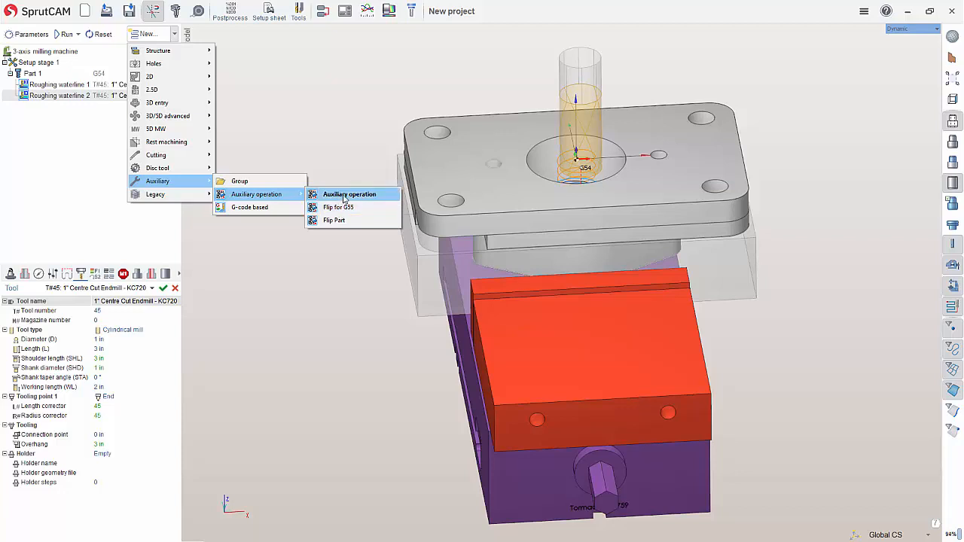
left_click(342, 198)
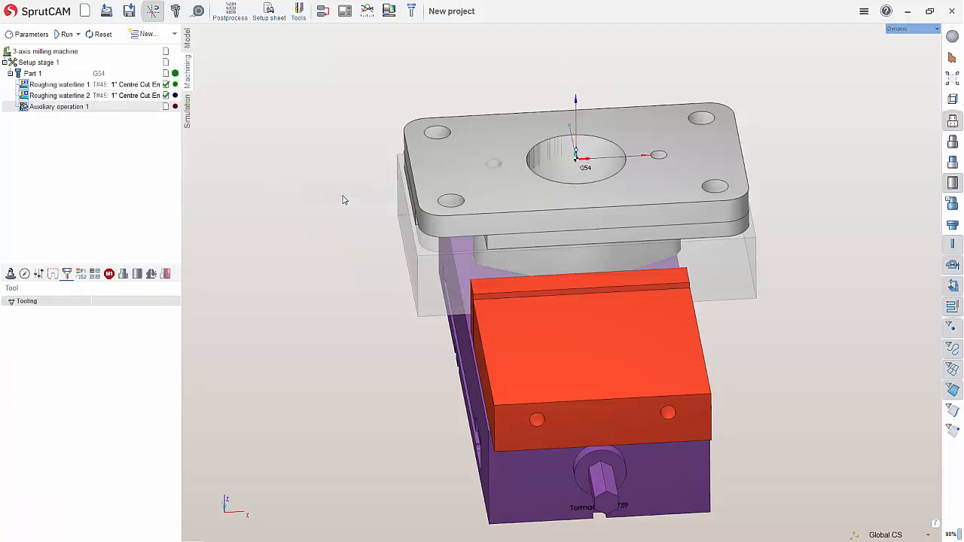
Delete all default commands from the toolpath template of Auxiliary operation 1
left_click(67, 108)
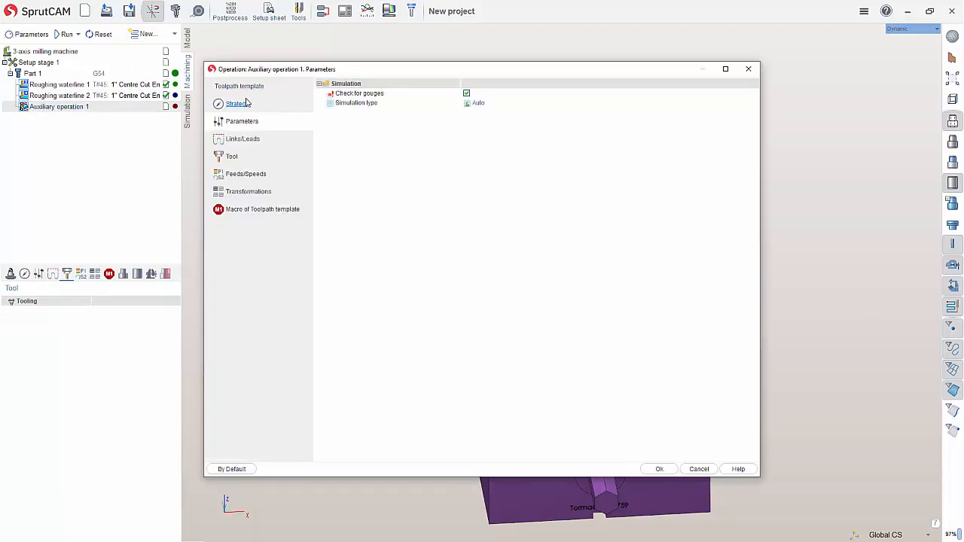
left_click(249, 195)
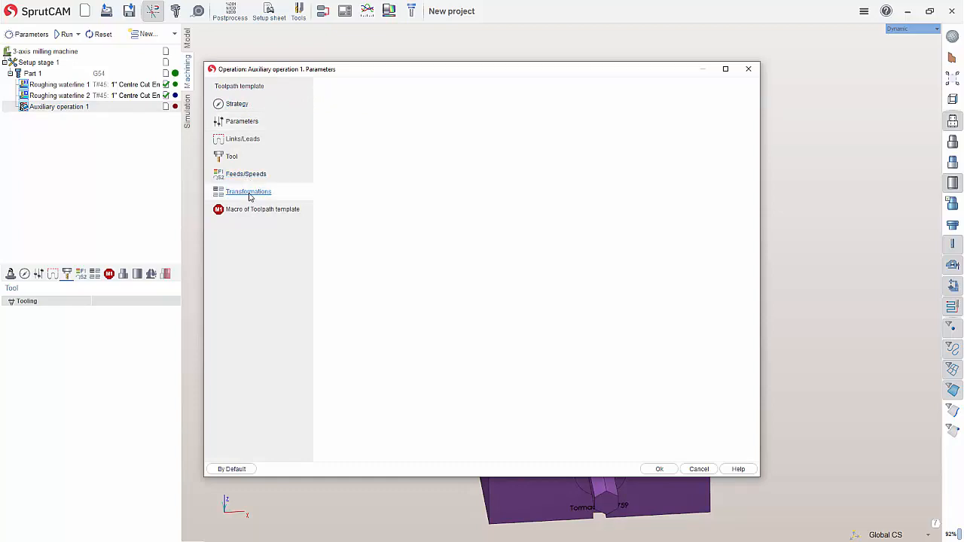
left_click(248, 210)
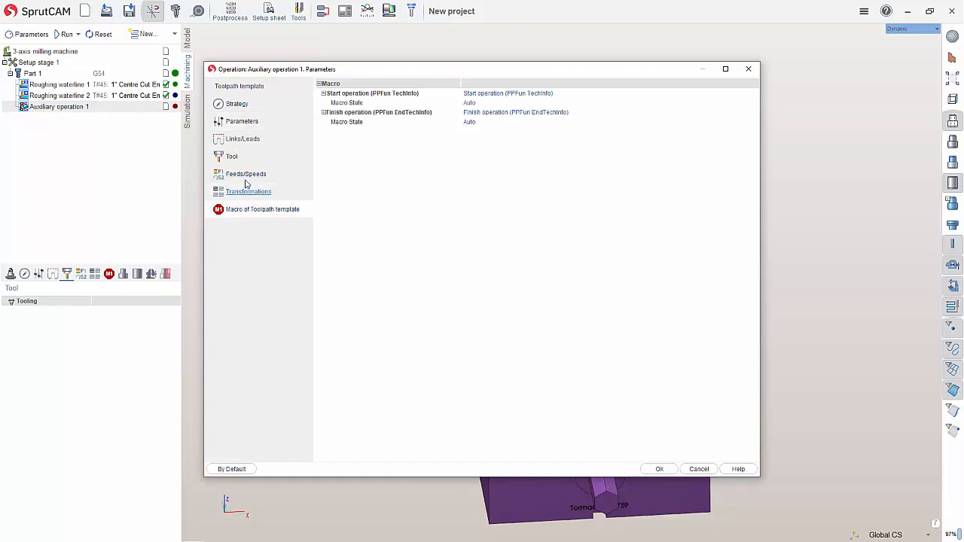
left_click(240, 87)
left_click(391, 149)
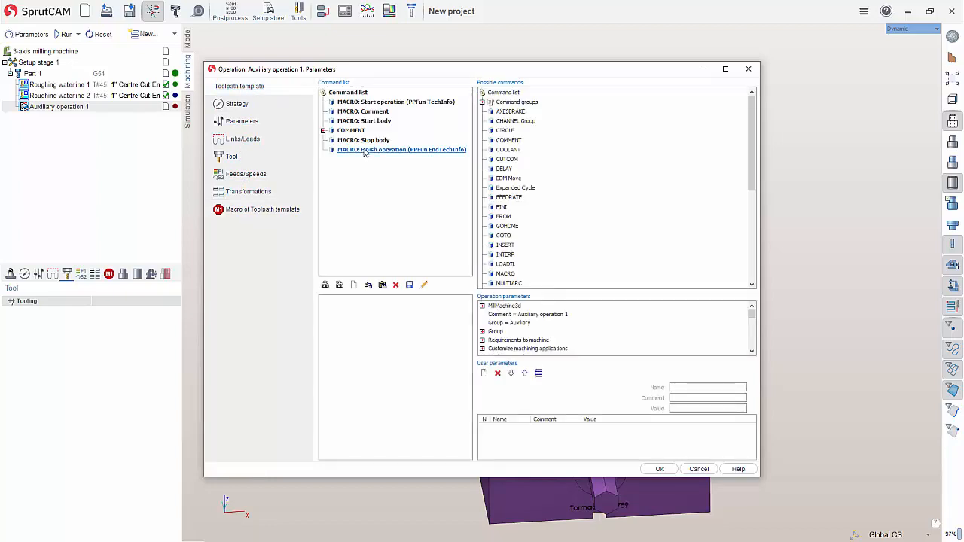
left_click(397, 287)
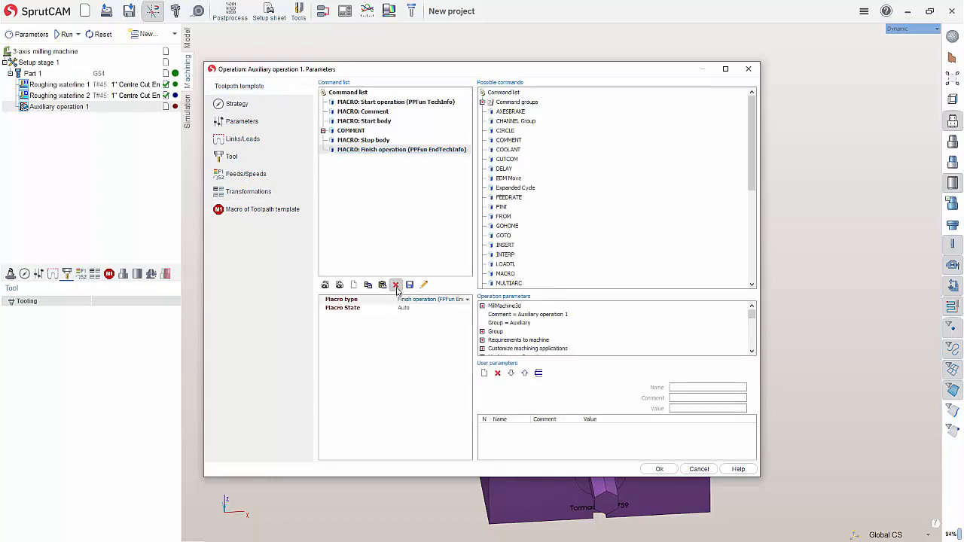
left_click(397, 287)
left_click(397, 287)
left_click(397, 286)
left_click(397, 286)
left_click(397, 286)
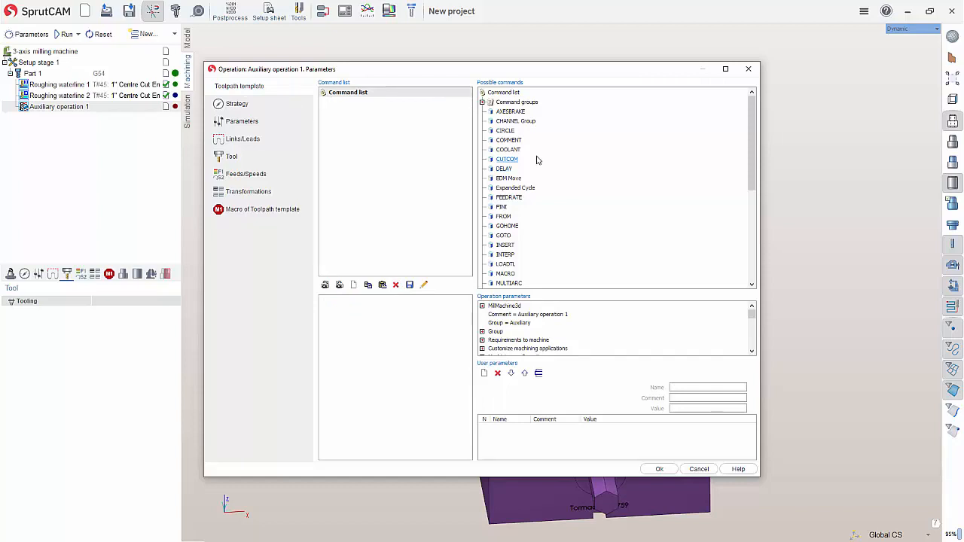
Add a LOADTL command and a COMMENT command with the text "Flip for G55" to the toolpath template
double_click(506, 266)
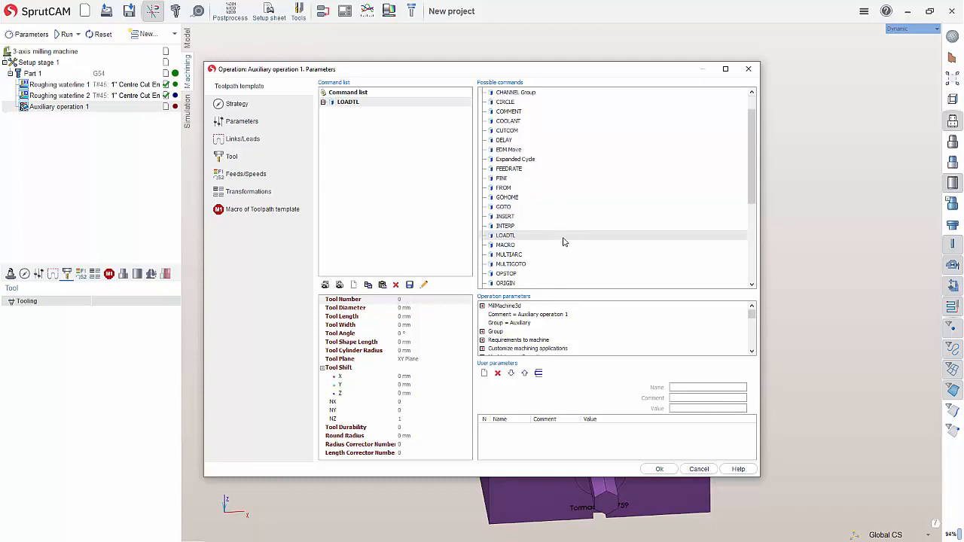
scroll(555, 248, "down", 3)
scroll(510, 131, "up", 3)
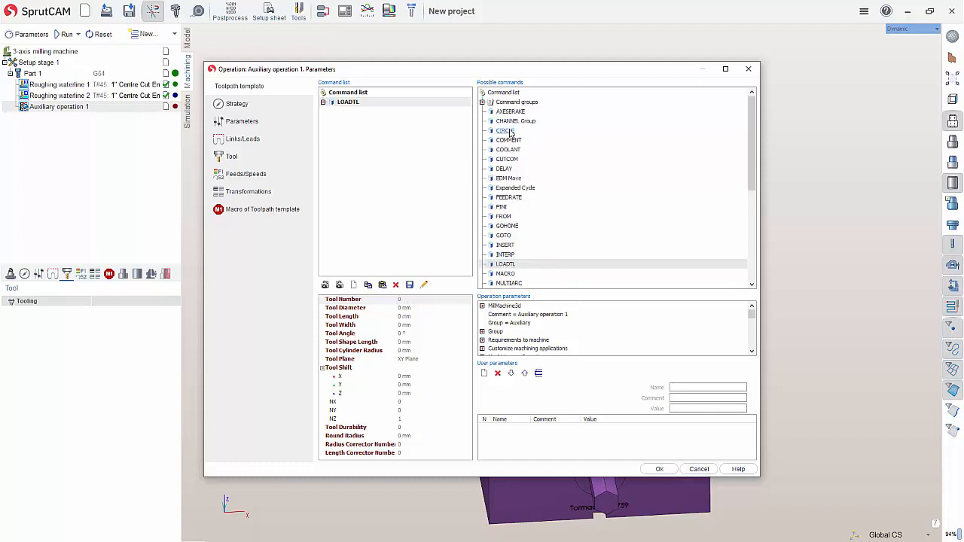
double_click(508, 142)
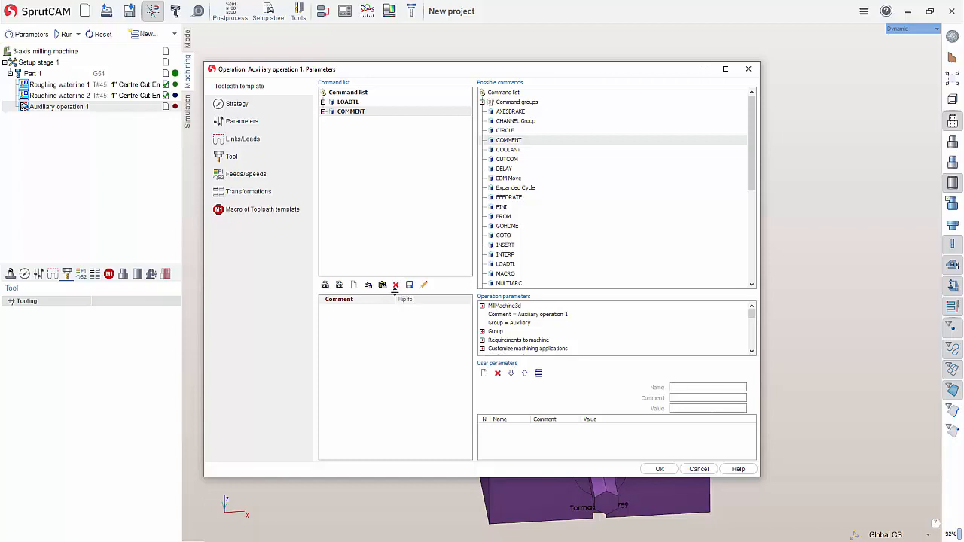
type("5")
key("Return")
Add a STOP command after the comment and accept the parameters of Auxiliary operation 1
scroll(588, 181, "down", 7)
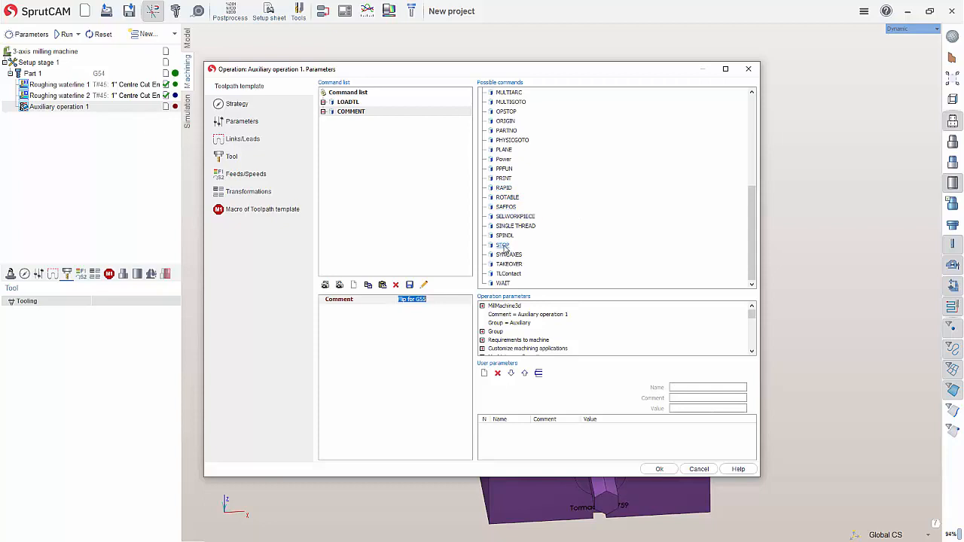
double_click(502, 246)
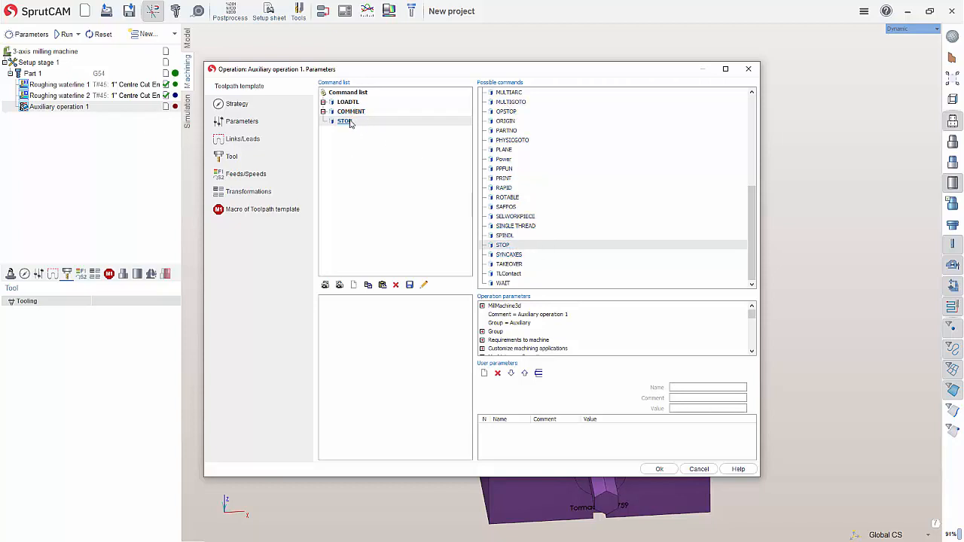
left_click(655, 469)
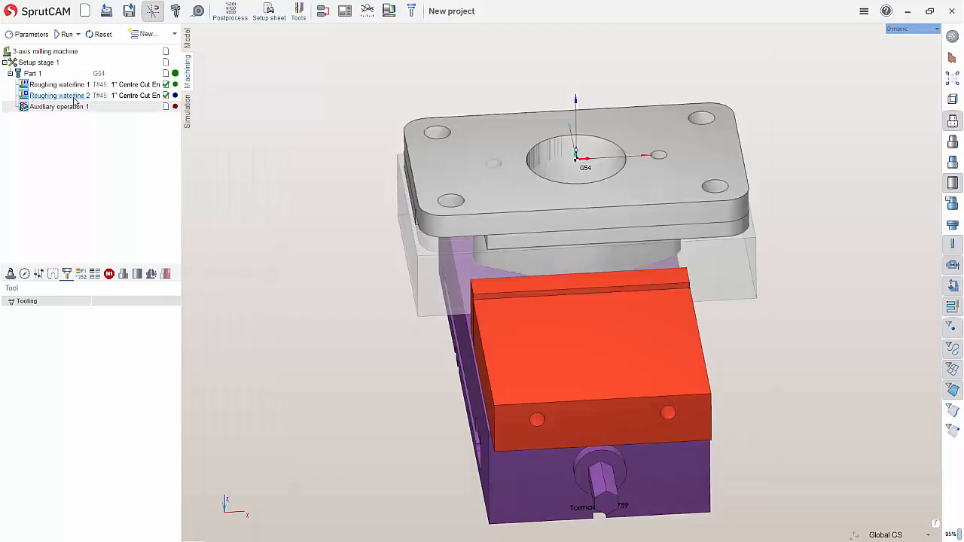
Rename Auxiliary operation 1 as "Flip G55"
right_click(64, 107)
left_click(92, 196)
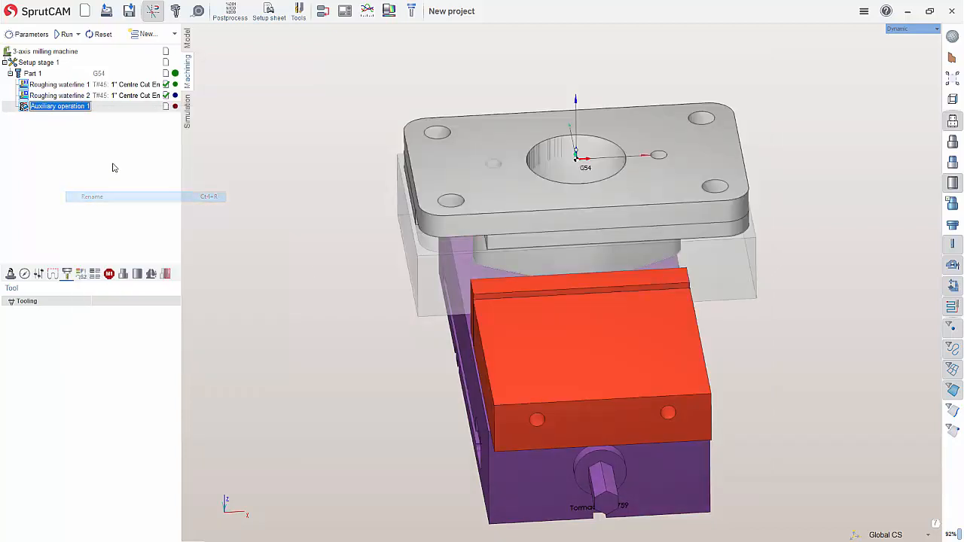
type("Flip G55")
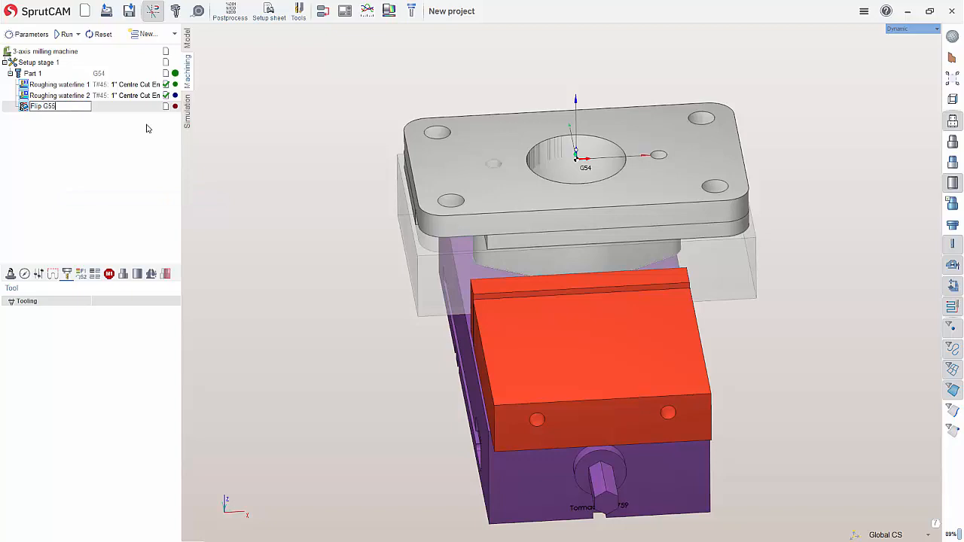
Save the Flip G55 operation as a user operation and check it in the list of auxiliary operations
key("Return")
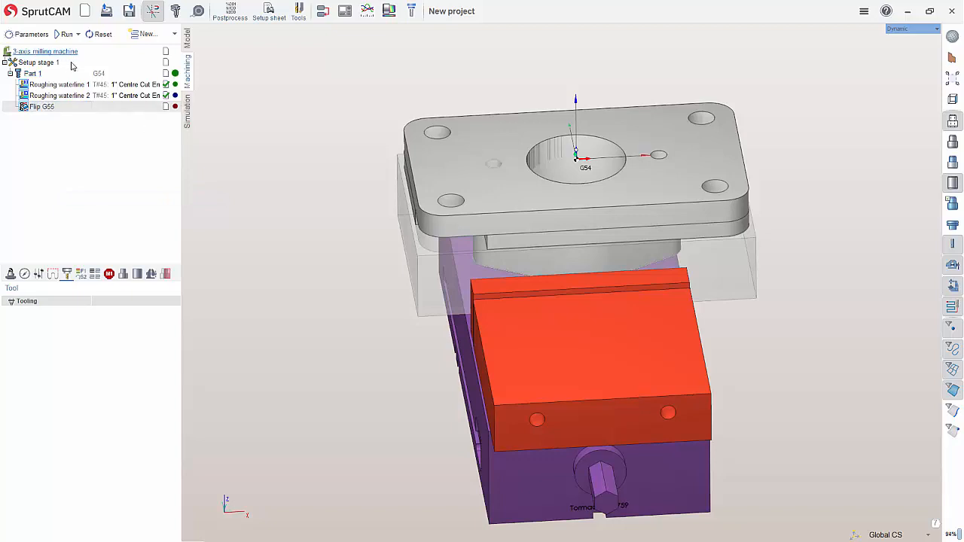
right_click(41, 106)
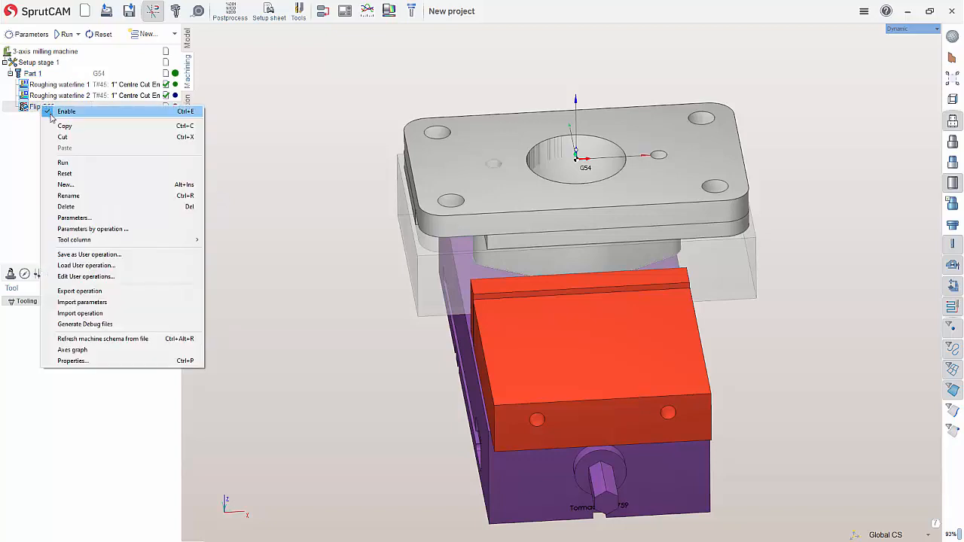
left_click(96, 256)
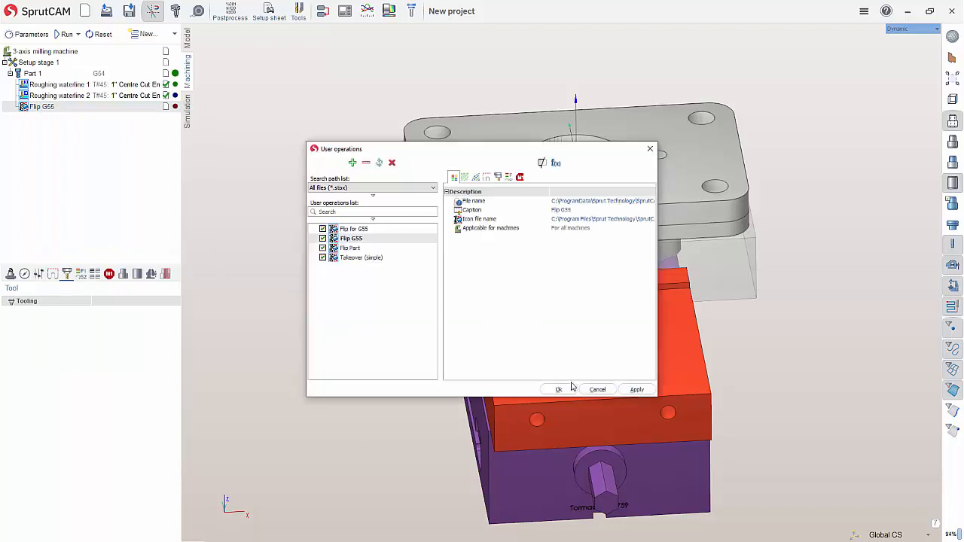
left_click(561, 389)
left_click(147, 34)
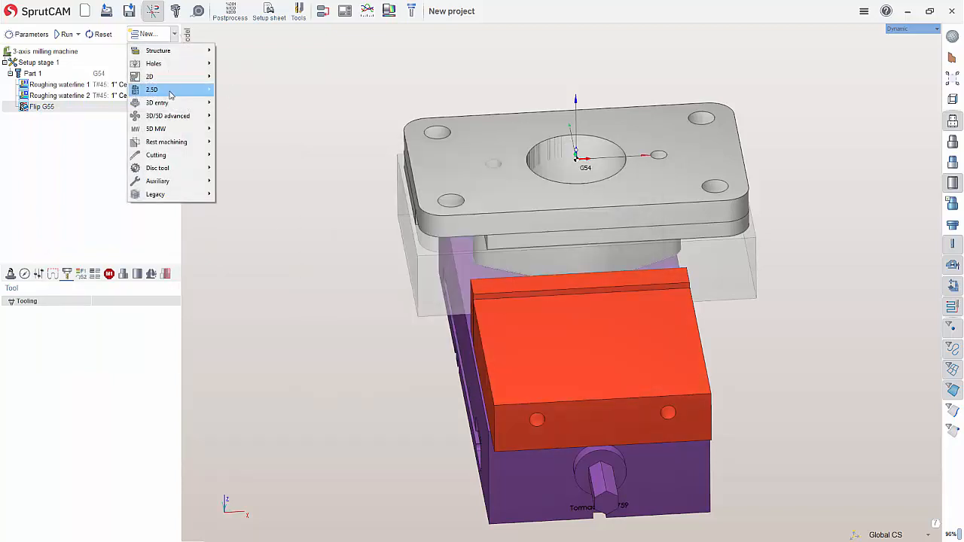
mouse_move(172, 184)
mouse_move(271, 194)
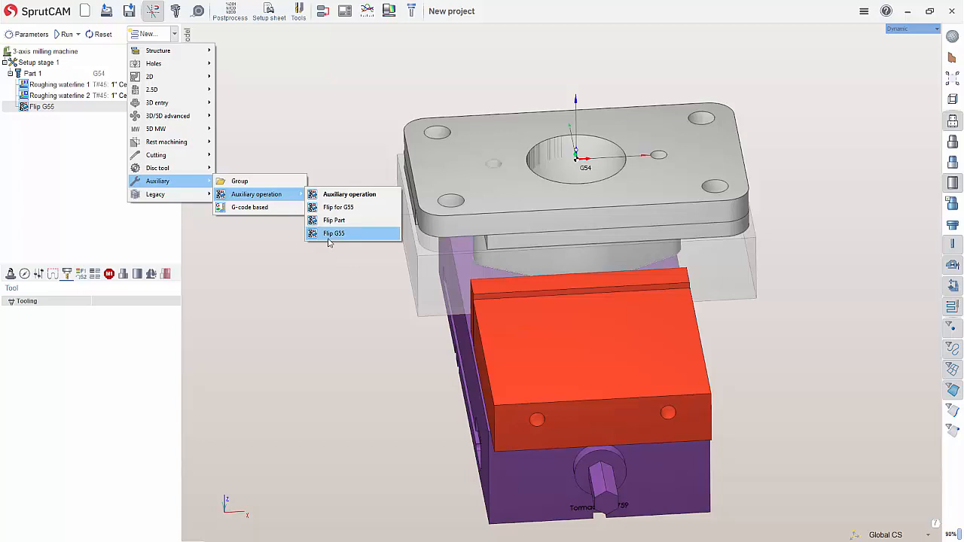
left_click(66, 149)
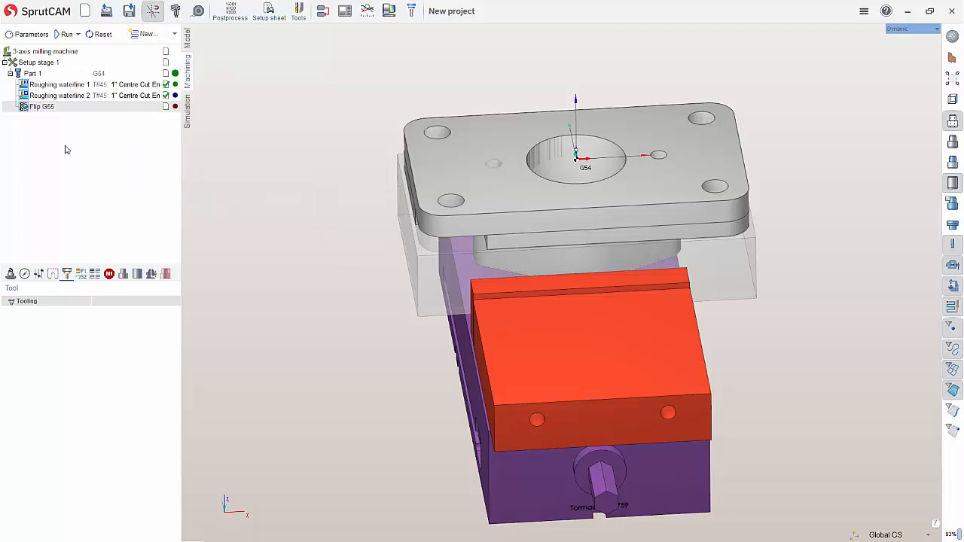
Add a new setup stage after Setup stage 1 and view the fixtures of its Part 1
left_click(174, 33)
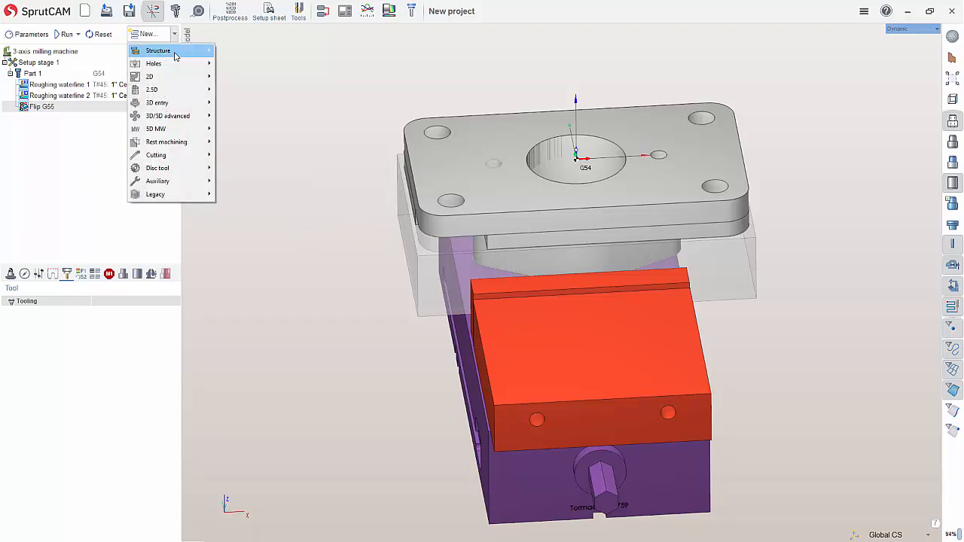
mouse_move(207, 58)
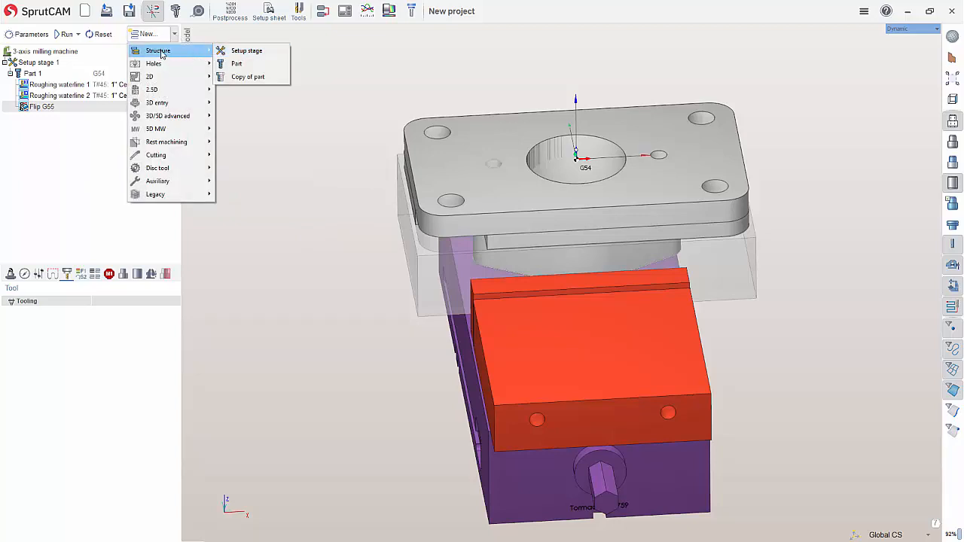
left_click(234, 51)
left_click(41, 86)
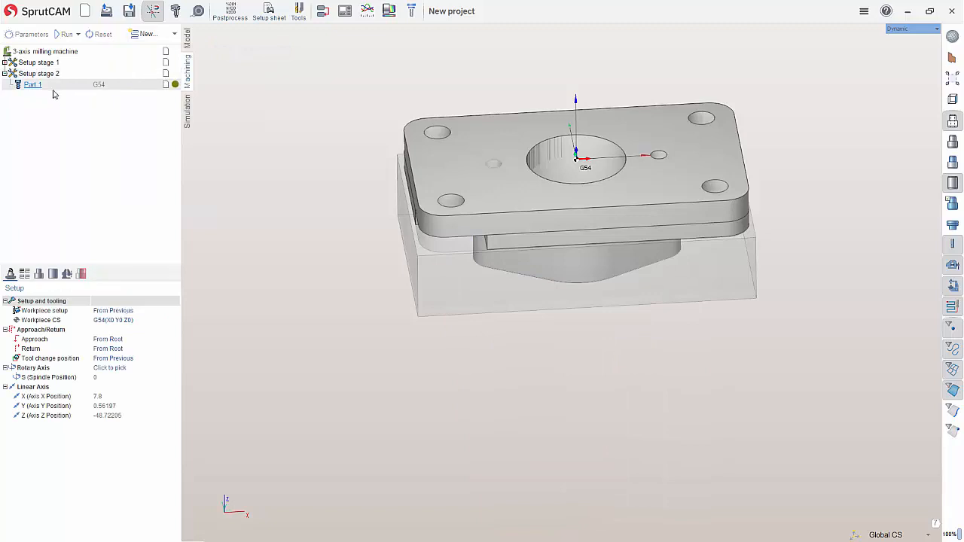
mouse_move(466, 273)
middle_mouse_down()
mouse_move(445, 237)
mouse_move(480, 270)
mouse_move(463, 258)
middle_mouse_up()
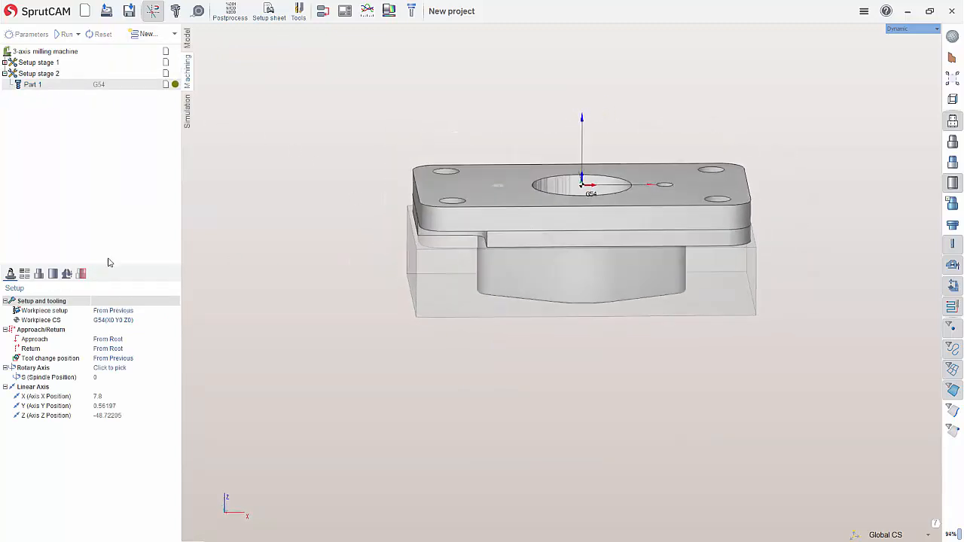
left_click(66, 274)
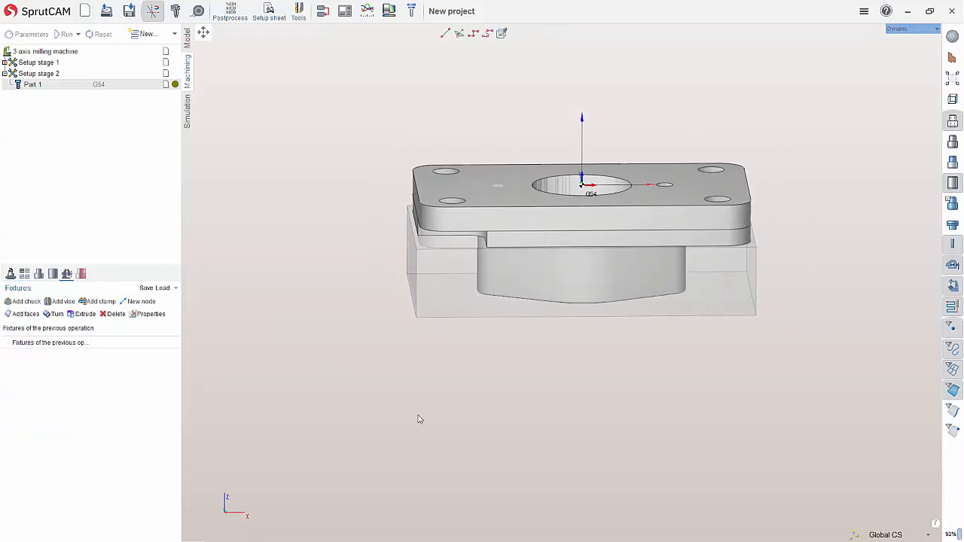
scroll(419, 419, "down", 3)
middle_click_drag(304, 250, 373, 272)
left_click(48, 75)
left_click(46, 85)
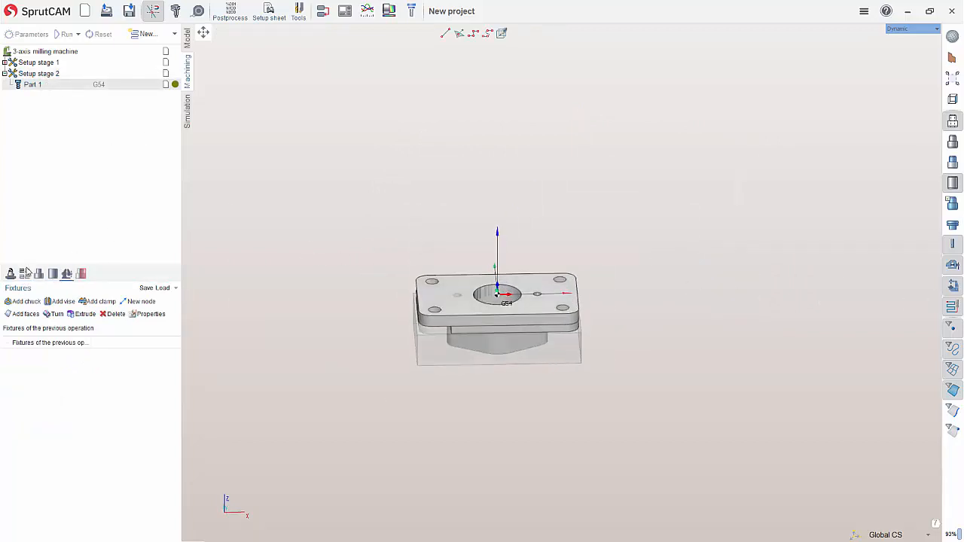
Create a coordinate system by starting point, X and Y axes at the far boss-side stock corner, with X along the stock's long edge
left_click(11, 274)
middle_click_drag(529, 299, 387, 238)
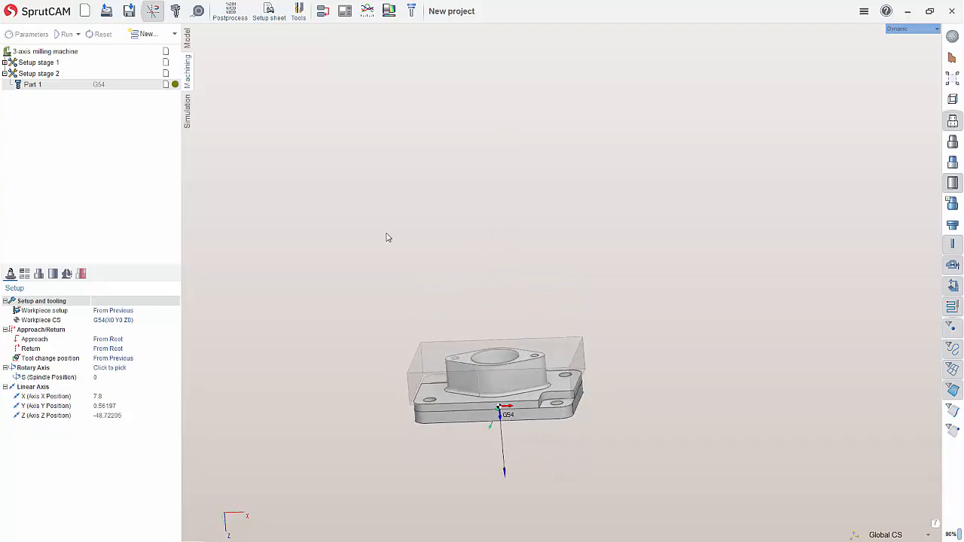
left_click(856, 535)
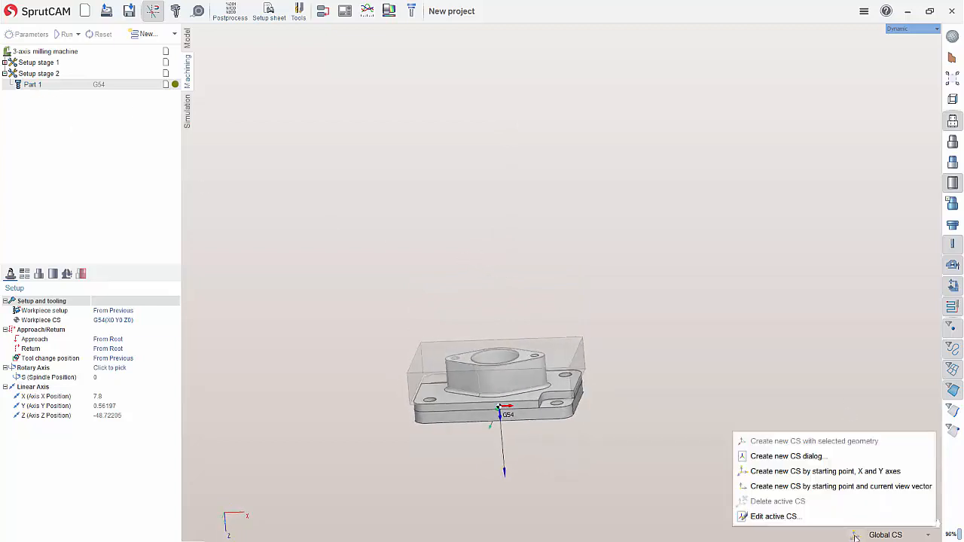
left_click(836, 472)
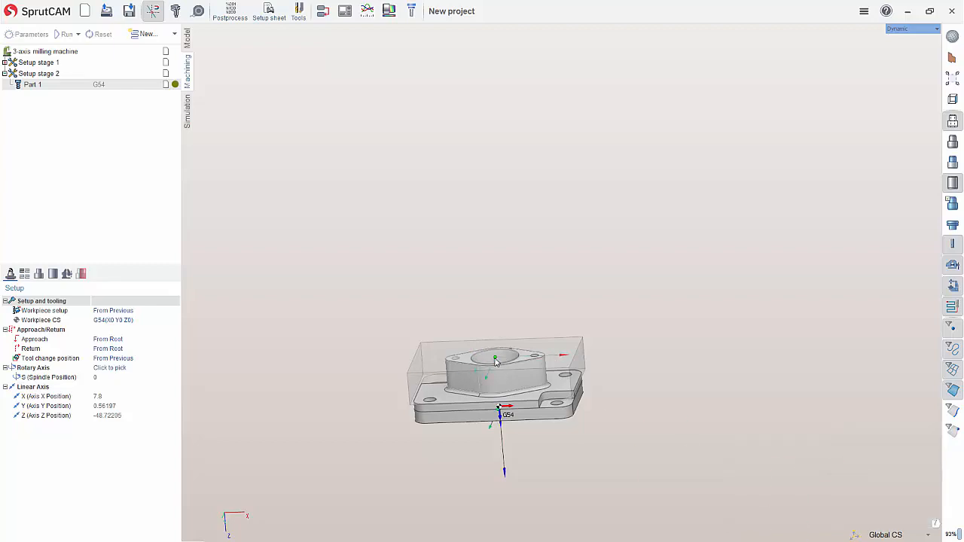
scroll(497, 354, "up", 10)
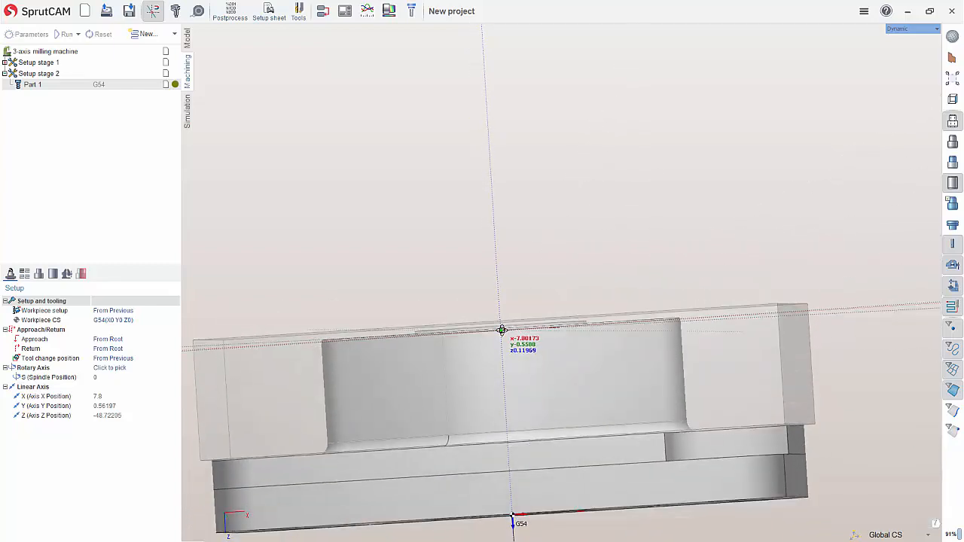
middle_click_drag(501, 329, 505, 366)
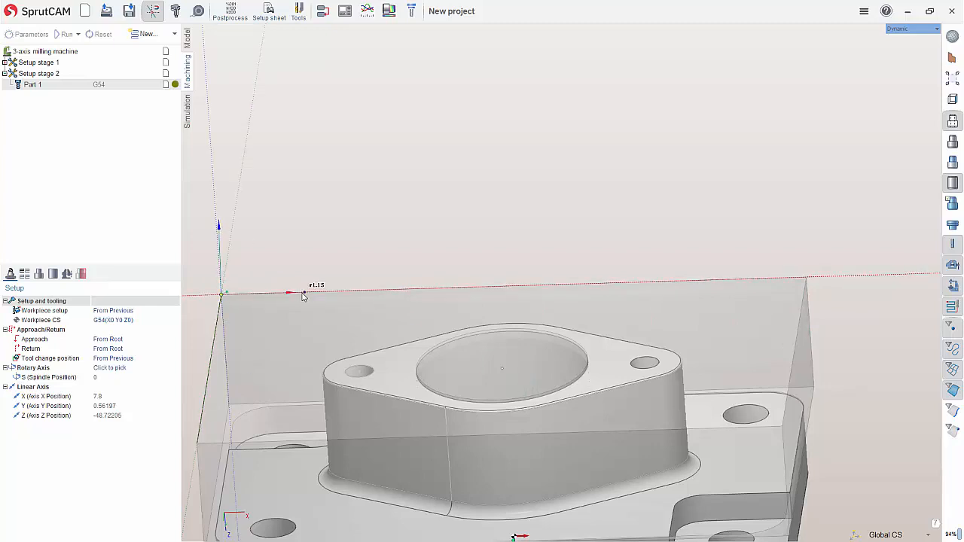
left_click(237, 205)
right_click_drag(441, 270, 283, 266)
scroll(539, 328, "down", 5)
right_click_drag(556, 327, 596, 329)
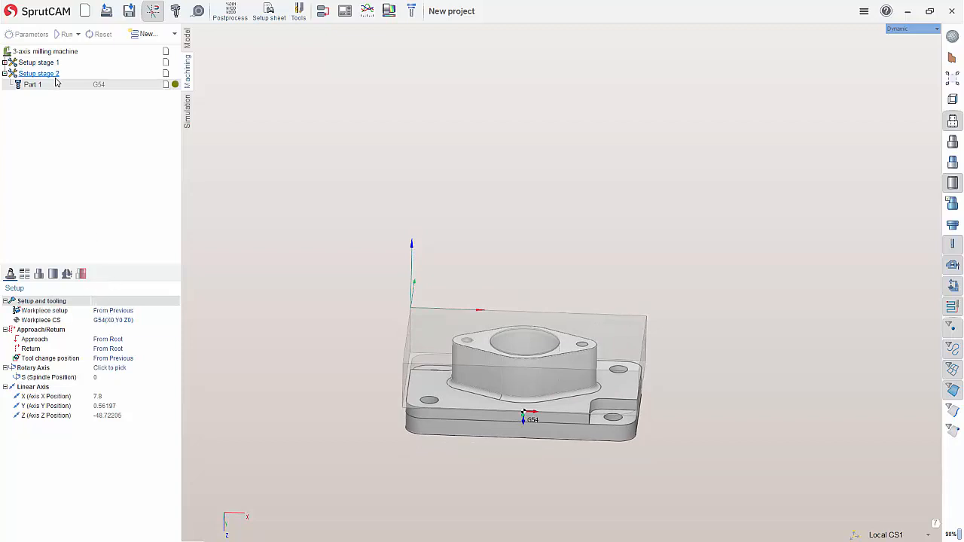
Set the geometrical CS of Setup stage 2's workpiece setup to Local CS1
left_click(55, 78)
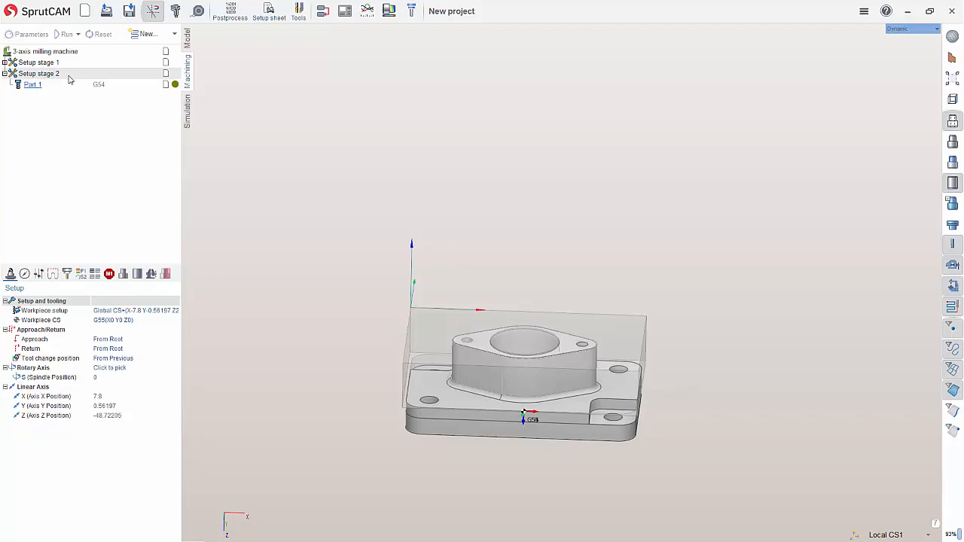
left_click(63, 86)
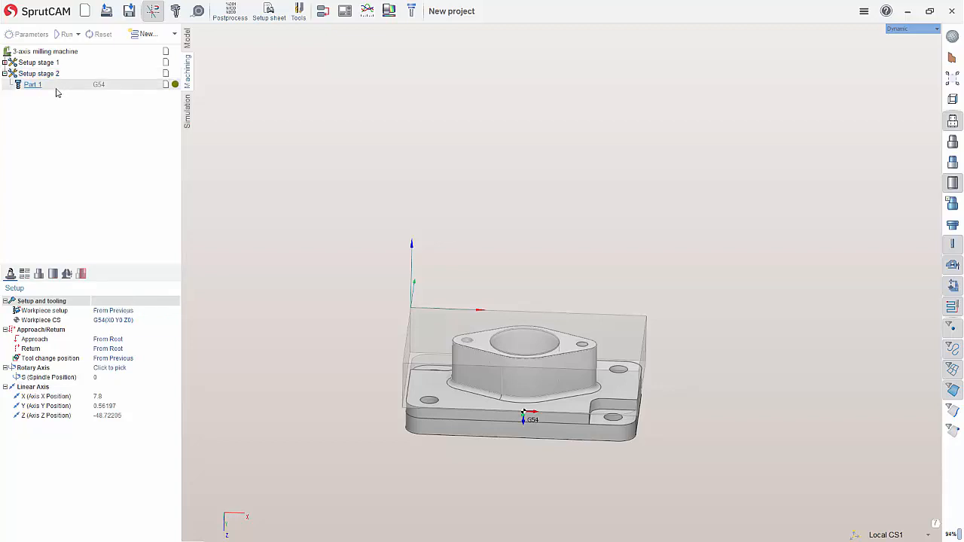
left_click(58, 73)
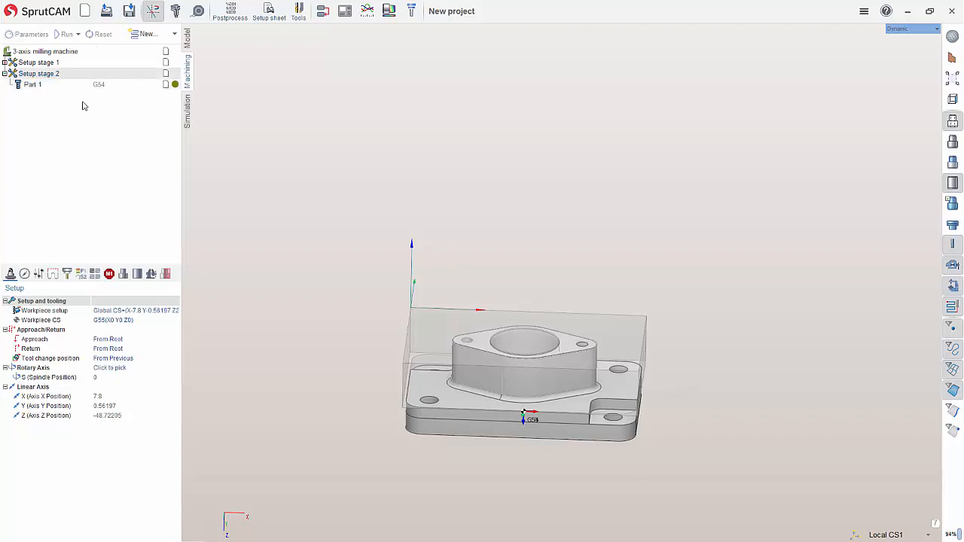
left_click(172, 310)
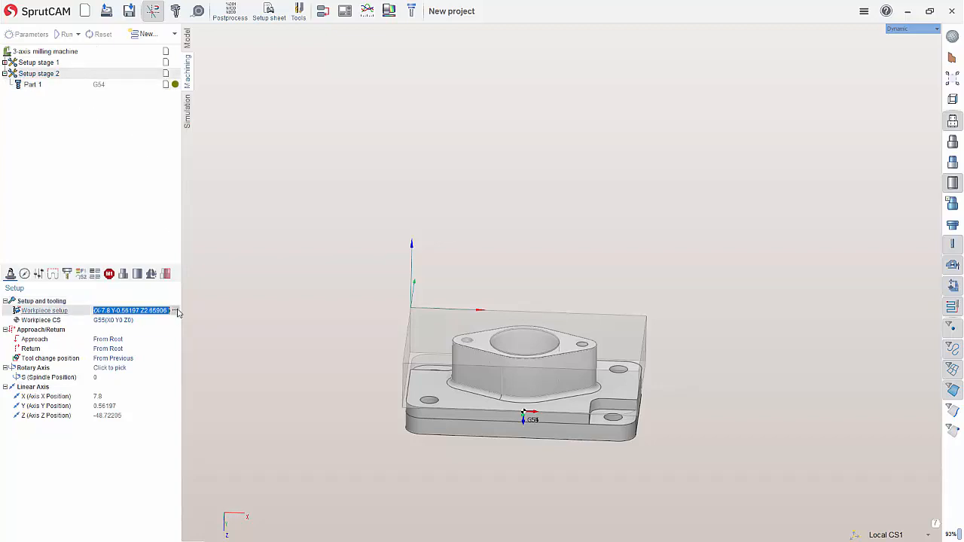
left_click(174, 310)
left_click(44, 89)
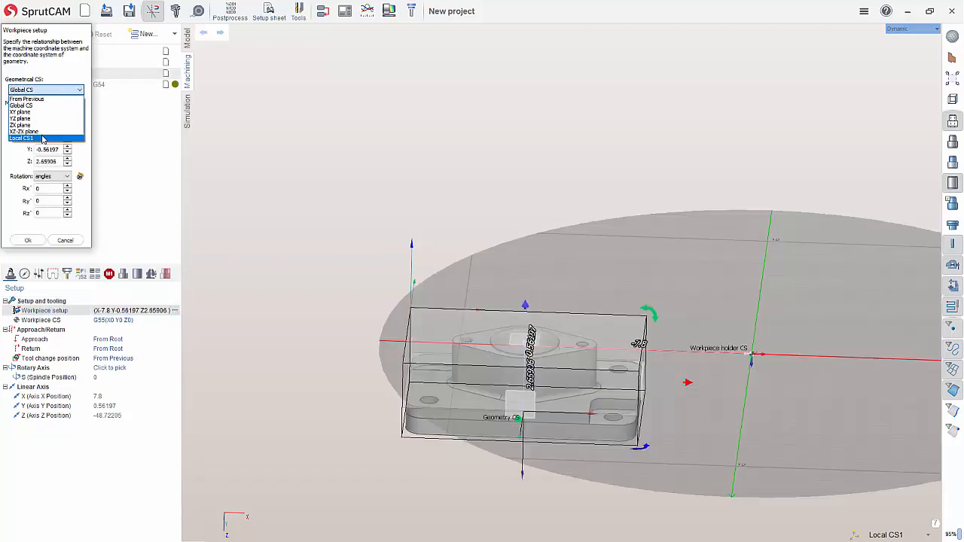
left_click(43, 138)
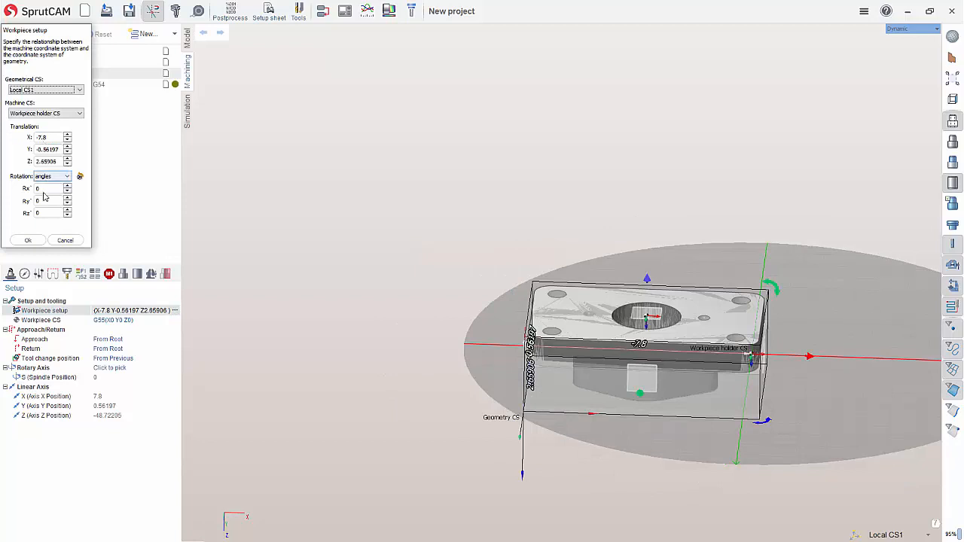
left_click(28, 241)
Assign Local CS1 as the workpiece coordinate system of Setup stage 2, keeping LCS number 55
left_click(160, 321)
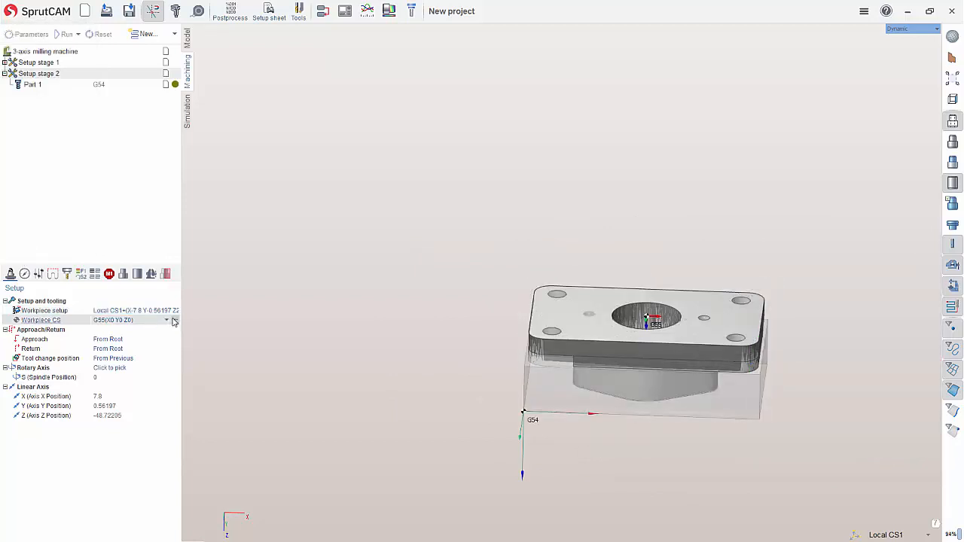
left_click(174, 320)
left_click(49, 57)
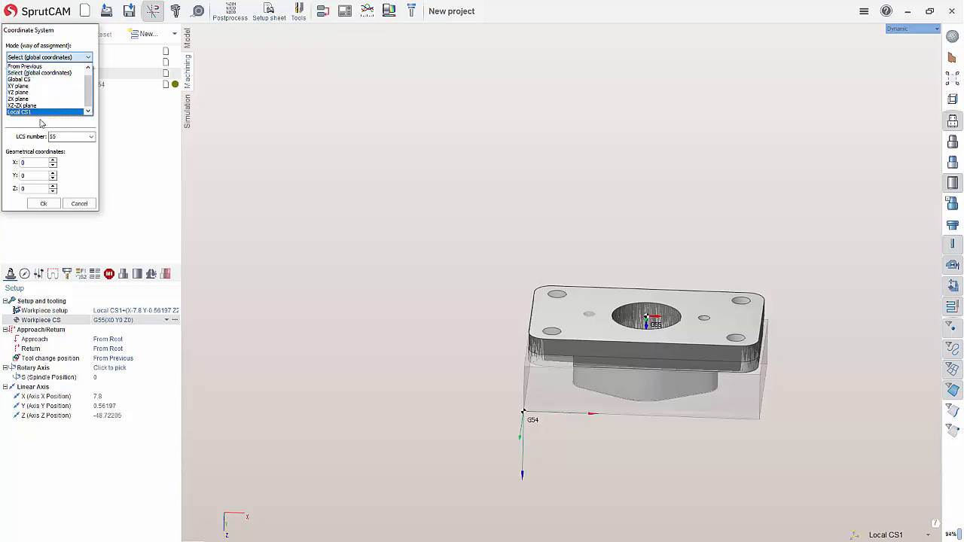
left_click(33, 113)
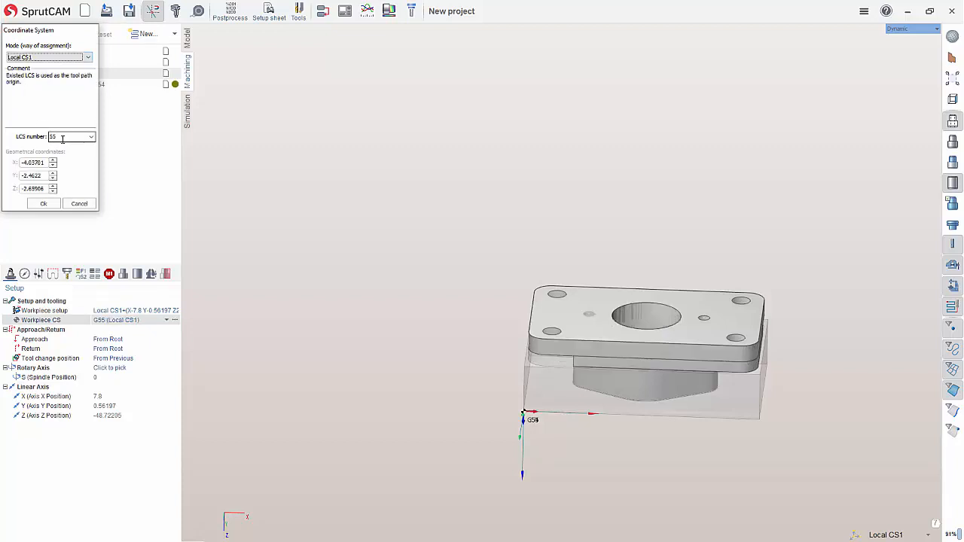
left_click(44, 204)
right_click_drag(567, 402, 648, 255)
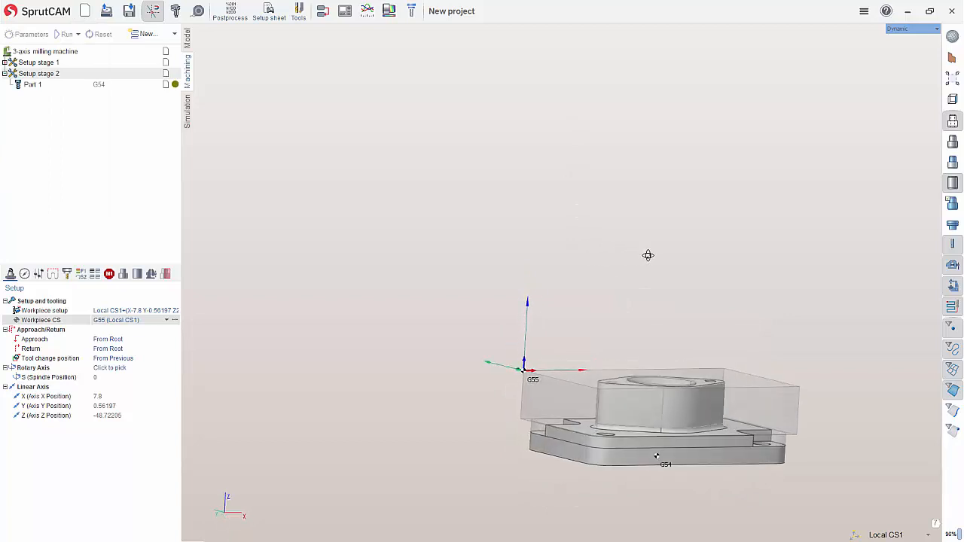
Set the workpiece coordinate system of Part 1 in Setup stage 2 to From Previous
left_click(46, 87)
right_click_drag(401, 357, 332, 354)
left_click(175, 320)
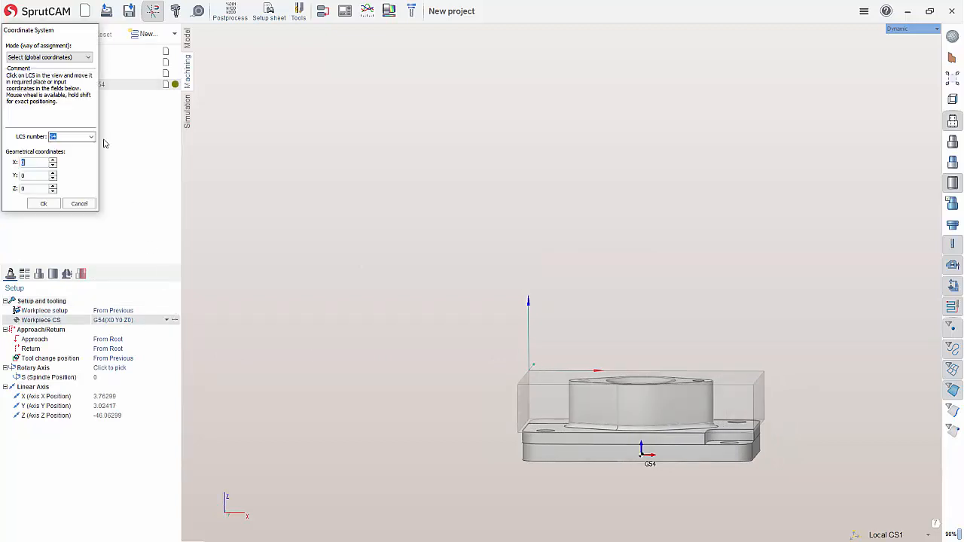
left_click(47, 57)
left_click(30, 67)
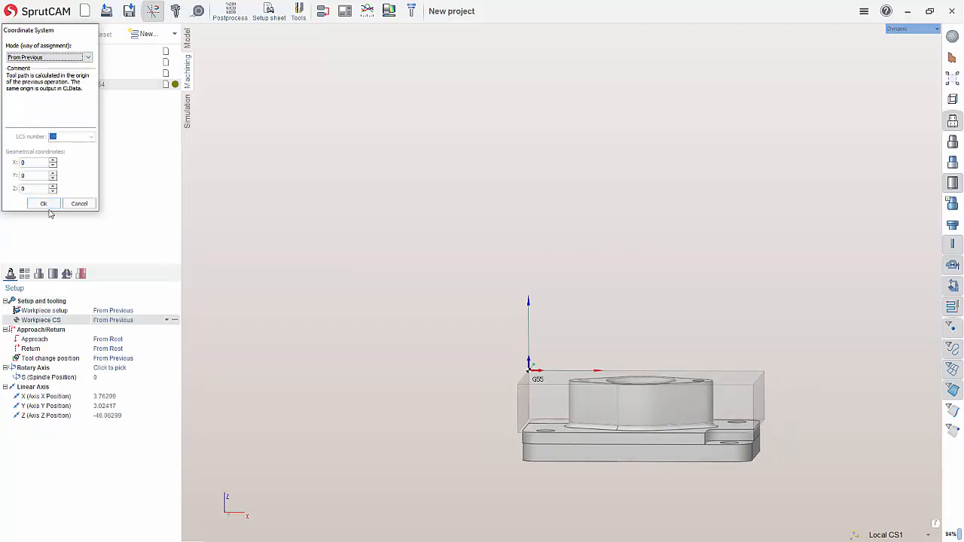
left_click(48, 204)
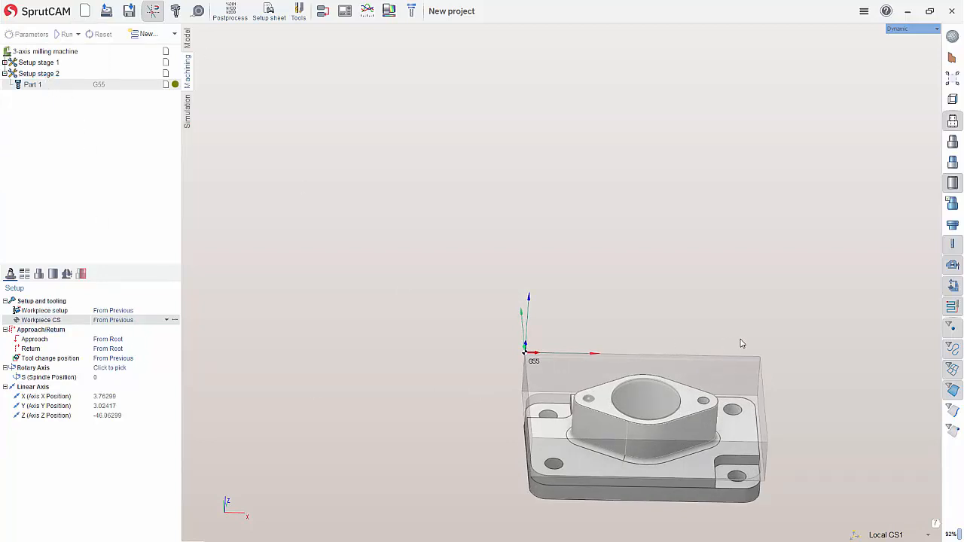
middle_click_drag(607, 361, 652, 338)
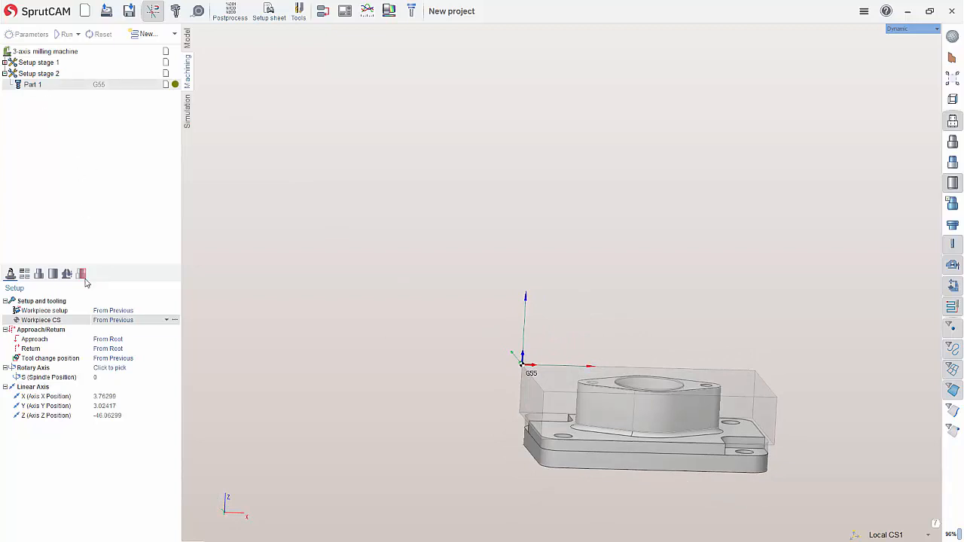
Delete the inherited previous-operation fixtures from Setup stage 2 and load the 5 inch CNC Vise fixture in their place
left_click(38, 73)
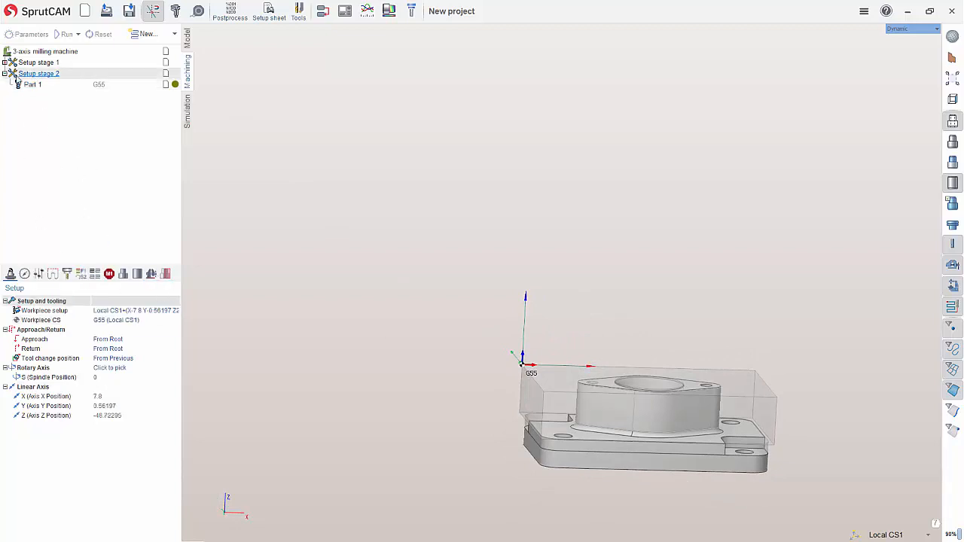
left_click(151, 275)
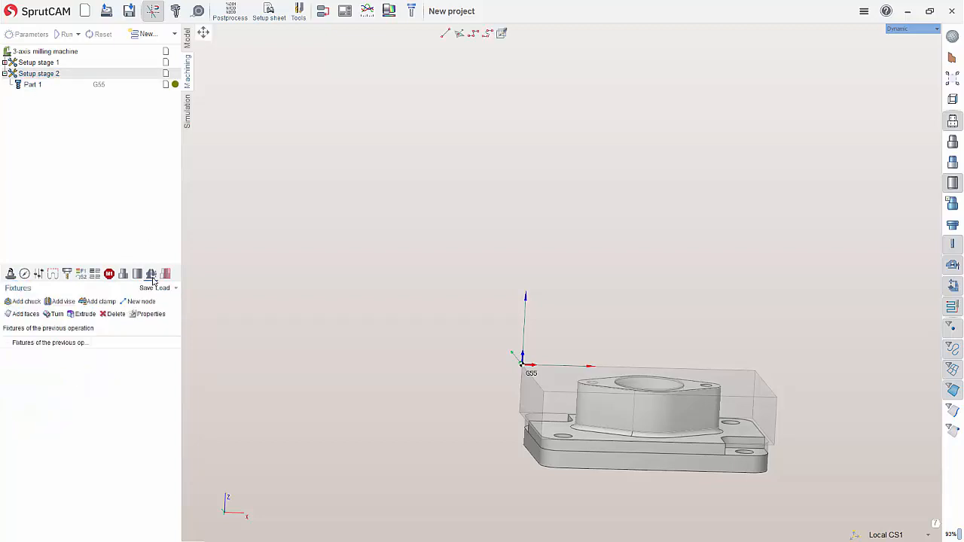
left_click(55, 343)
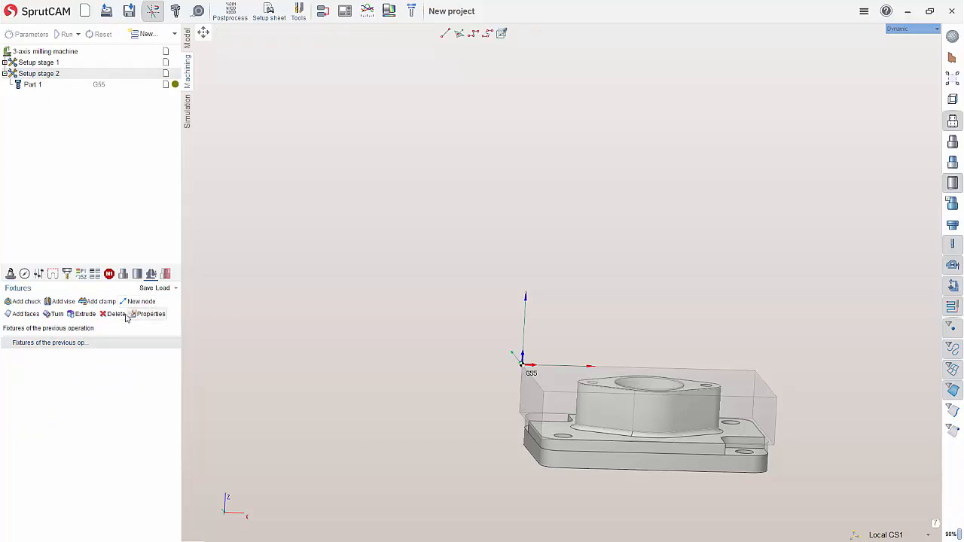
left_click(115, 315)
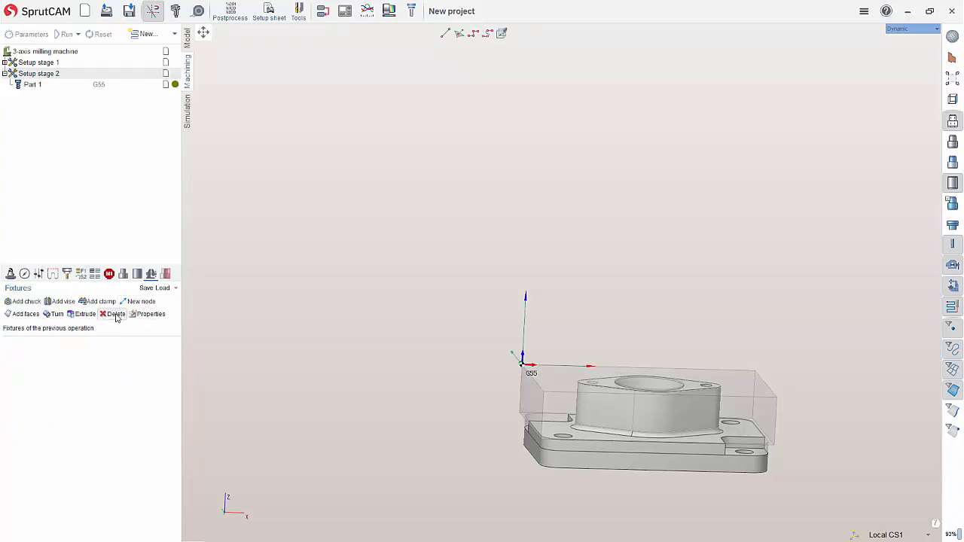
left_click(167, 288)
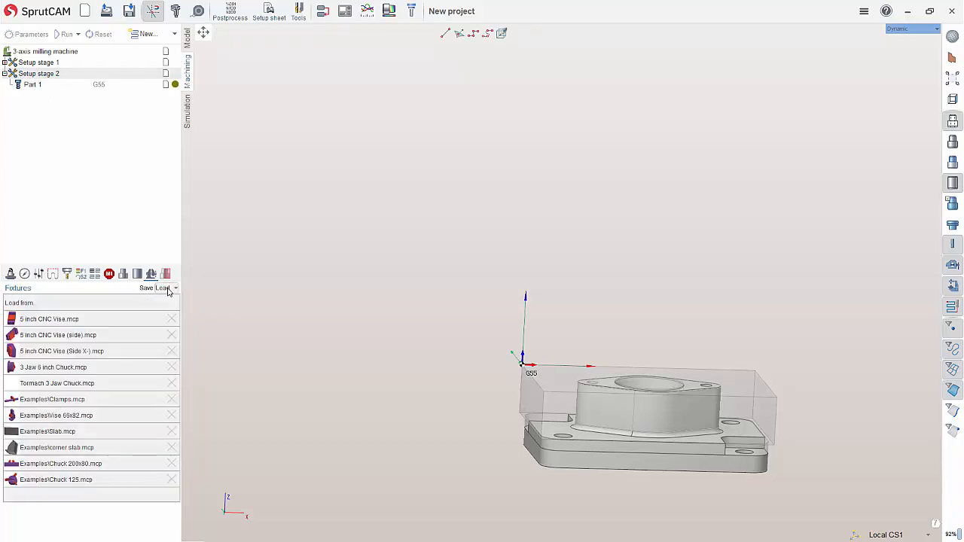
left_click(60, 322)
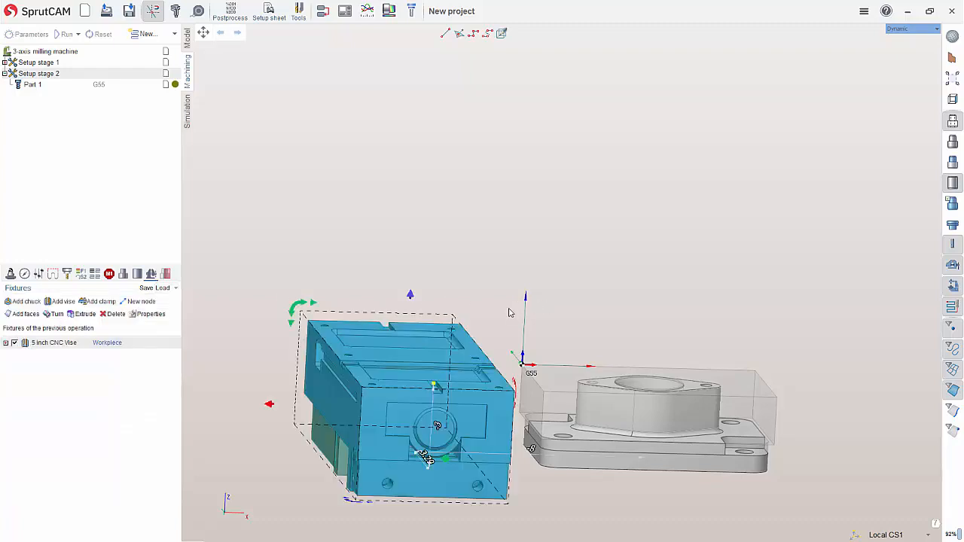
Rotate the vise upright with its fixed jaw at the back and the movable jaw and screw toward the front
scroll(497, 294, "down", 3)
middle_click_drag(493, 285, 507, 307)
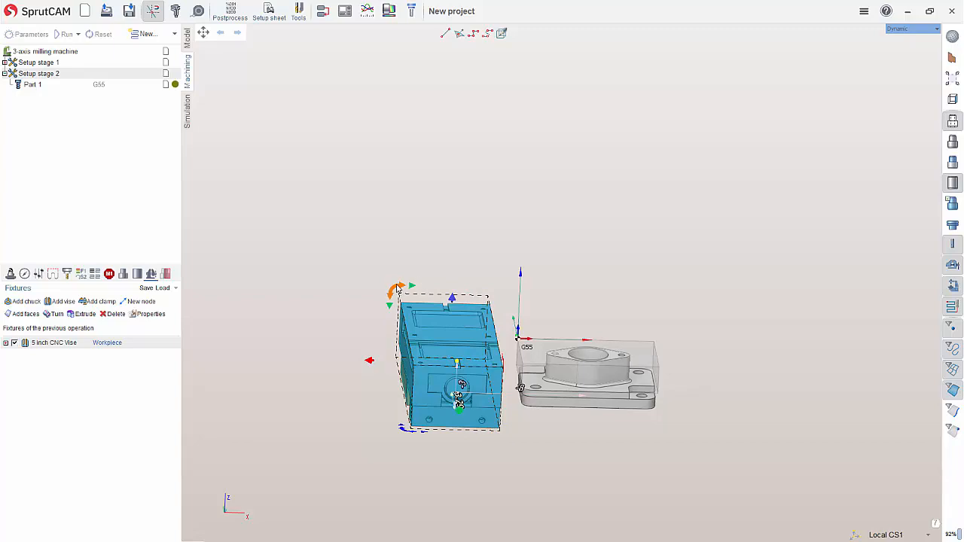
left_click_drag(398, 290, 568, 430)
middle_click_drag(569, 430, 537, 302)
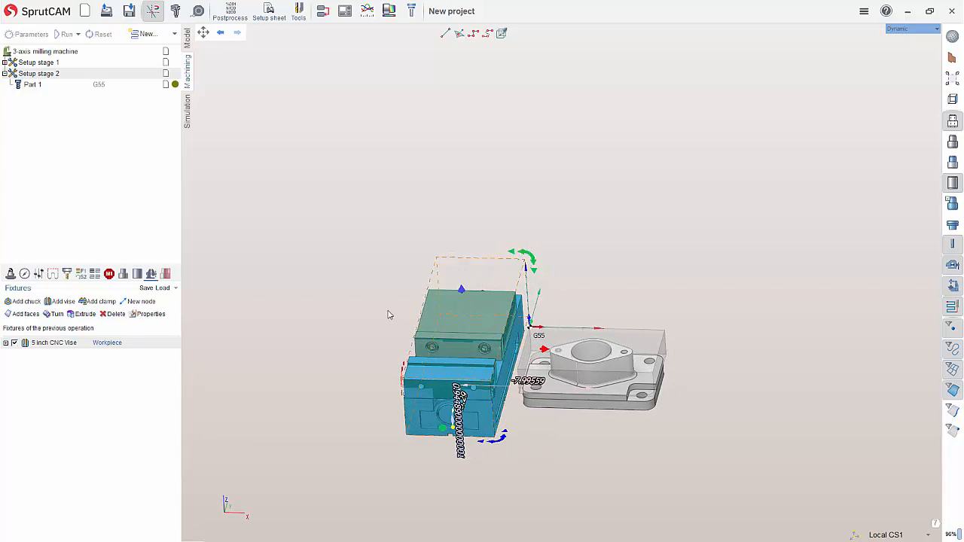
left_click_drag(503, 435, 400, 258)
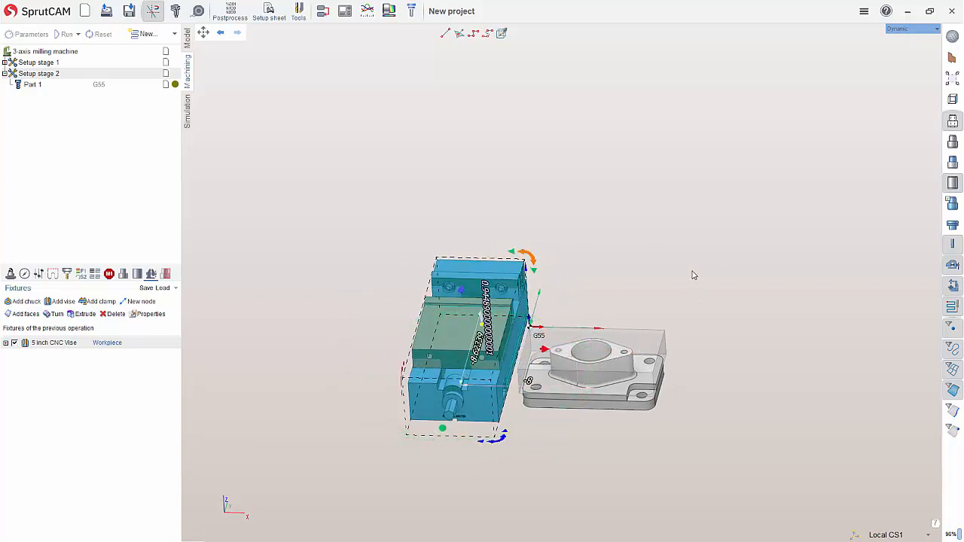
left_click(693, 275)
middle_click_drag(693, 275, 678, 305)
left_click_drag(518, 301, 395, 386)
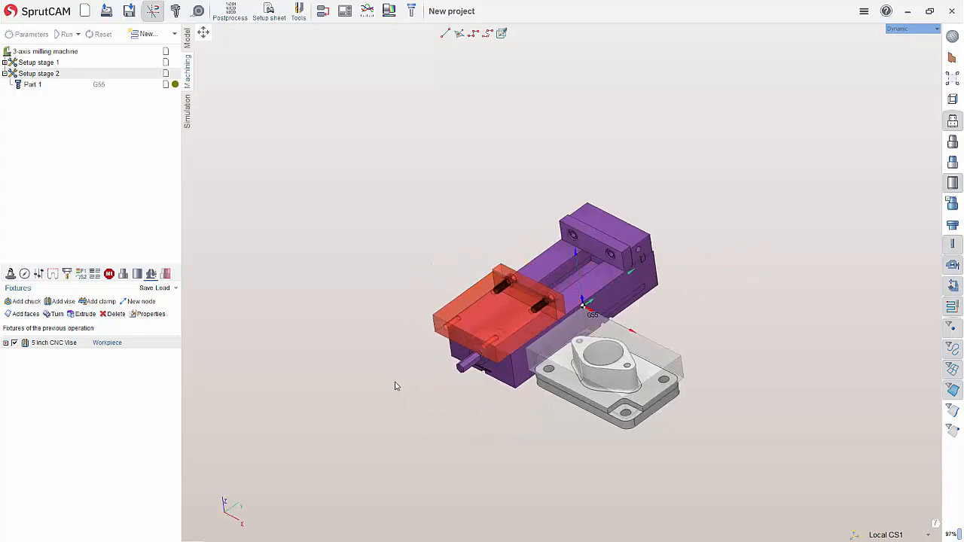
middle_click_drag(790, 353, 682, 340)
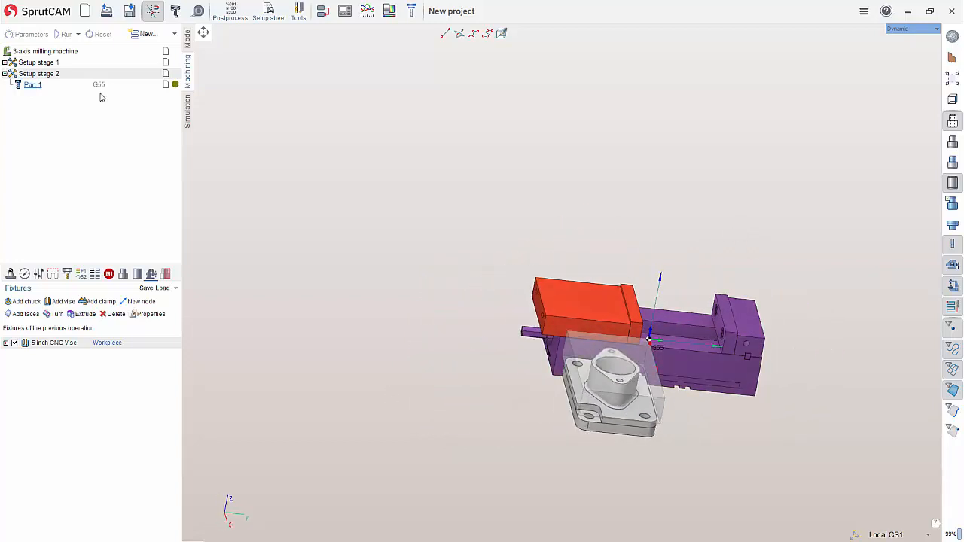
left_click(71, 85)
left_click(10, 273)
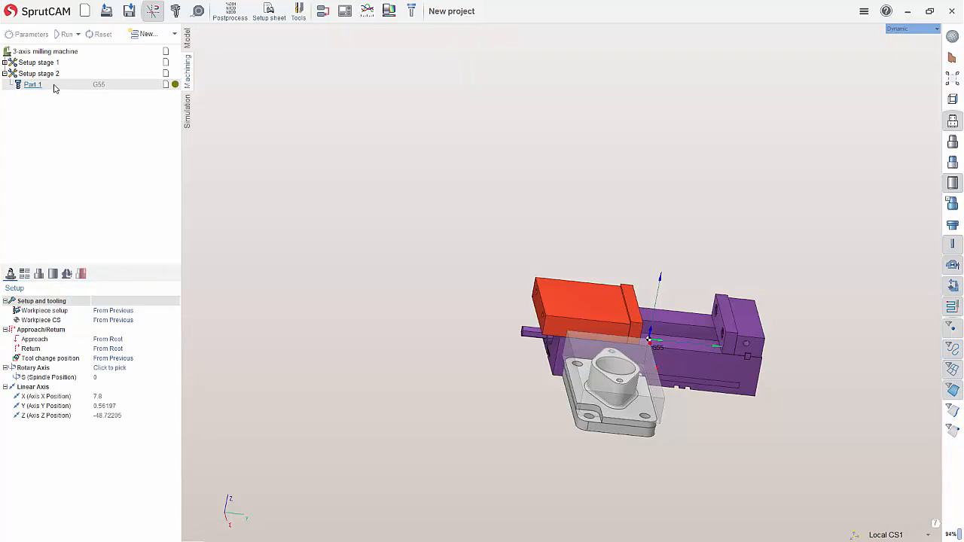
left_click(84, 76)
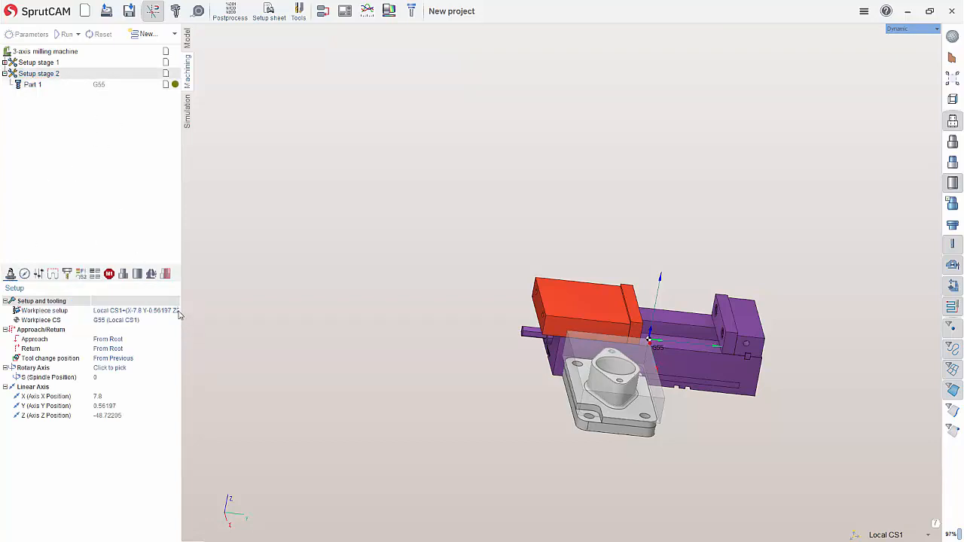
middle_click_drag(609, 309, 601, 288)
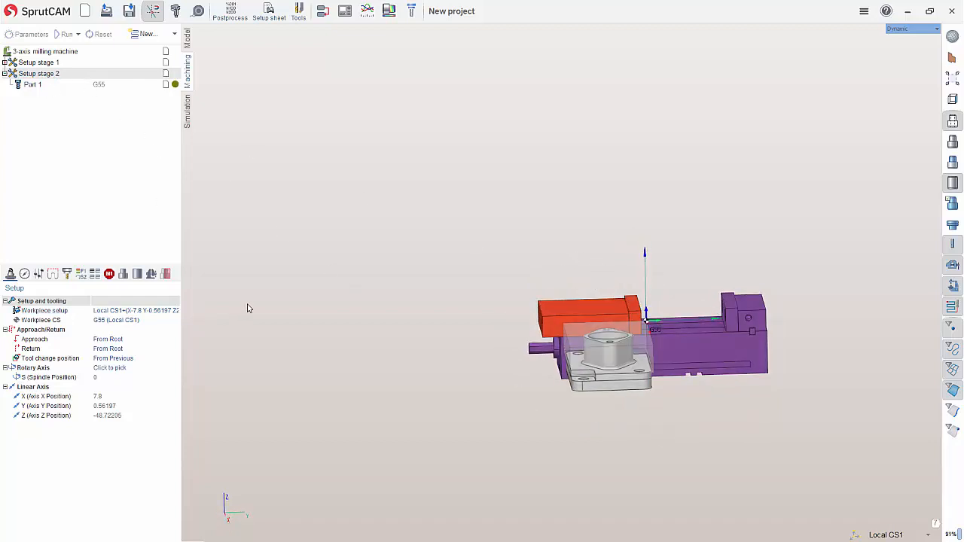
left_click(121, 310)
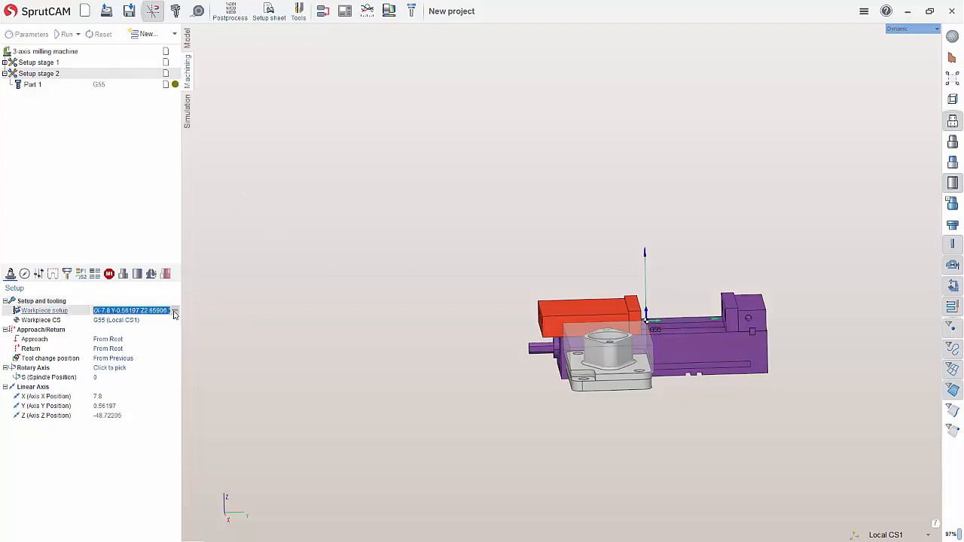
left_click(175, 310)
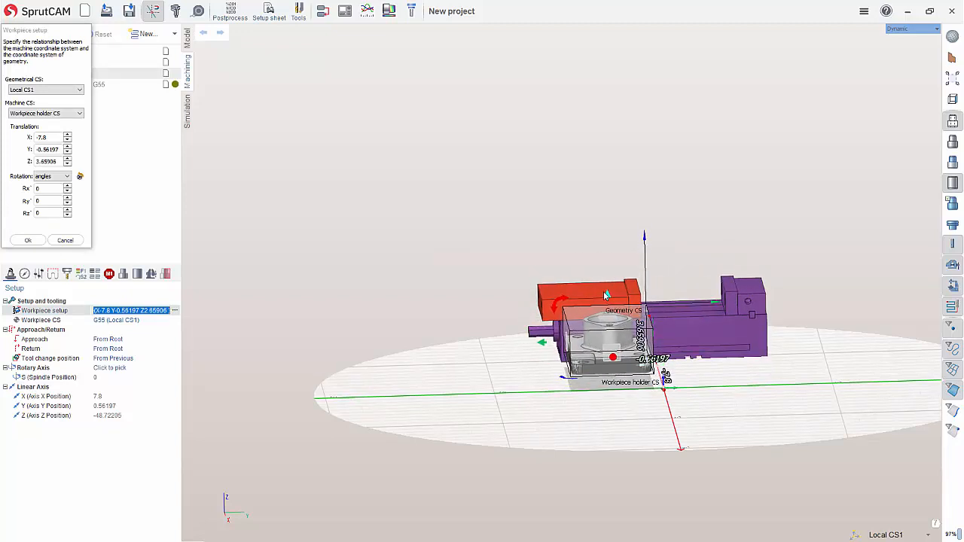
left_click(66, 240)
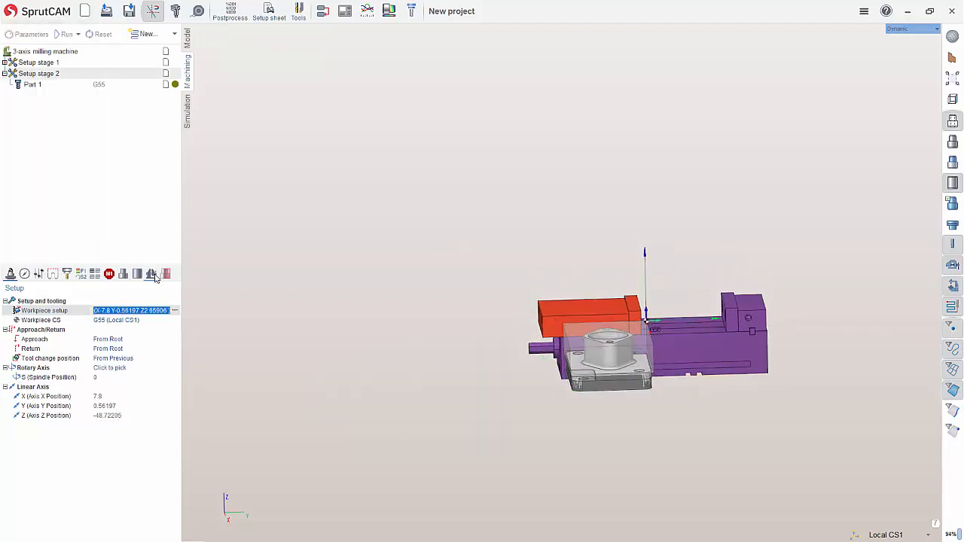
Keep the vise attached to Workpiece and raise it along Z until its vertical offset is 0
left_click(152, 274)
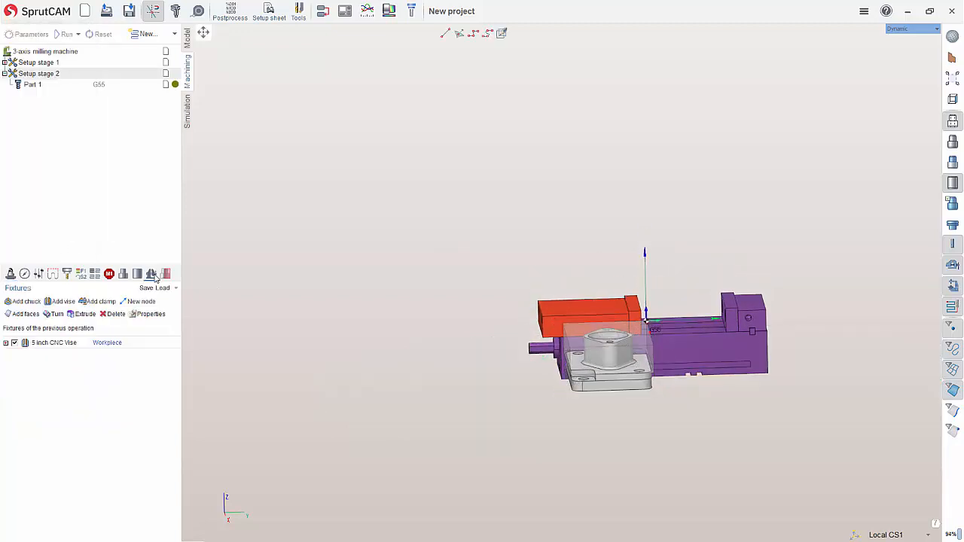
left_click(124, 346)
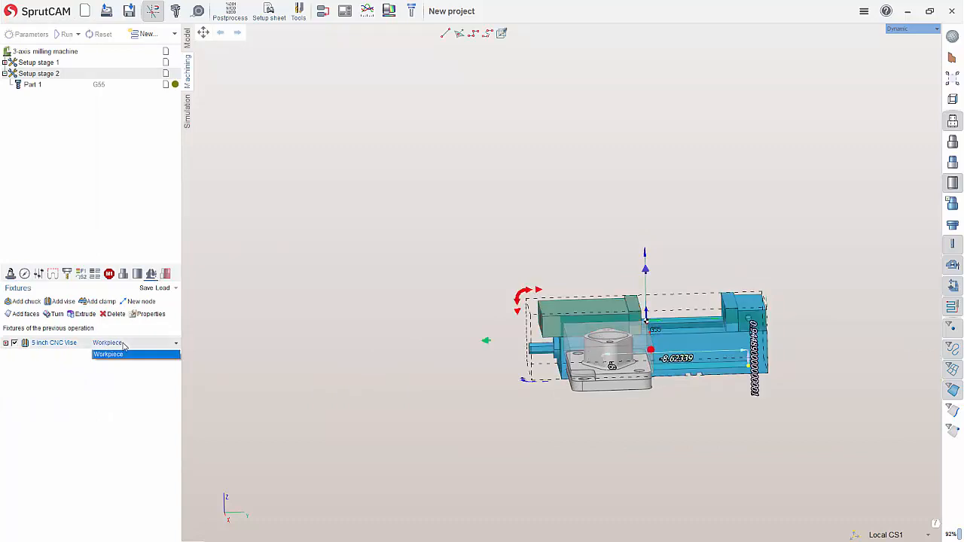
left_click(109, 364)
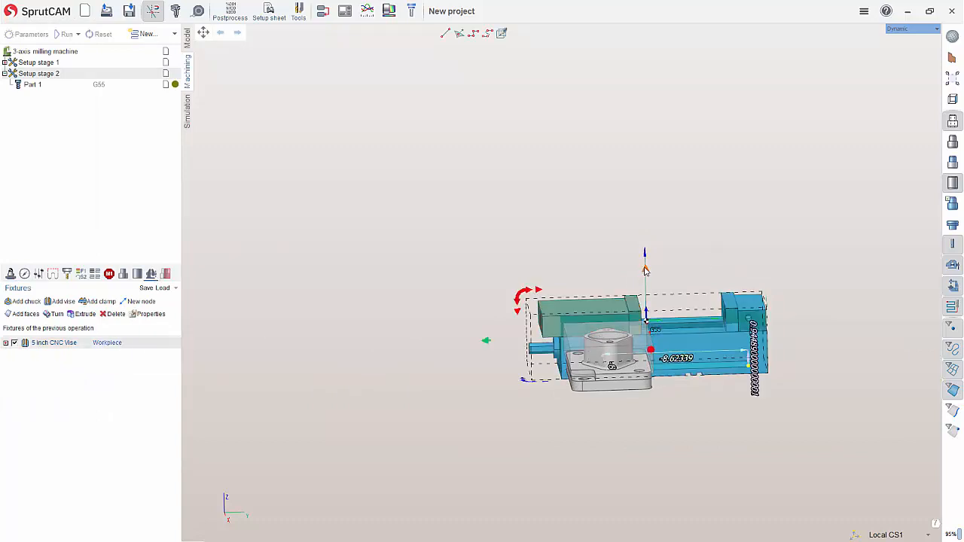
mouse_move(646, 271)
left_mouse_down()
mouse_move(639, 148)
mouse_move(642, 253)
left_mouse_up()
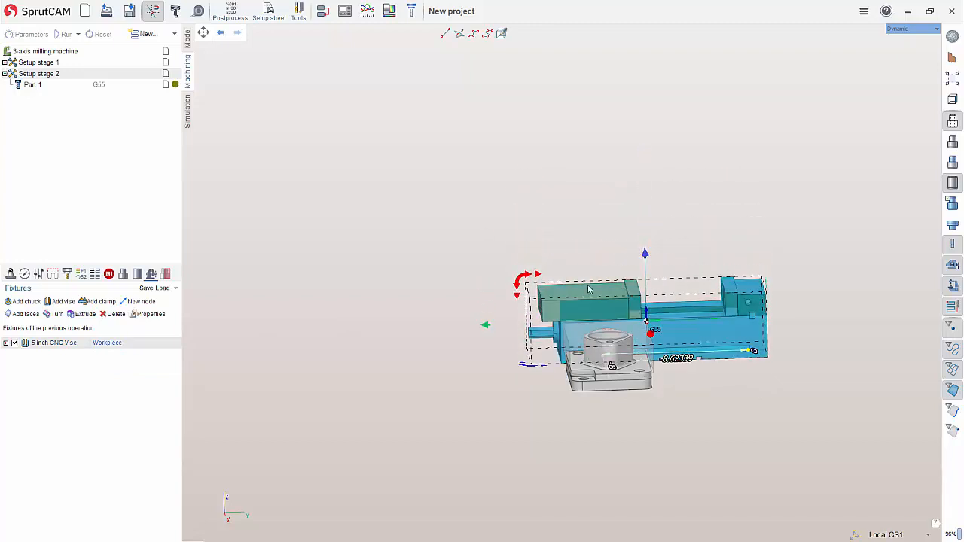
Change the attachment of the 5 inch CNC Vise fixture in Setup stage 2 to Machine
left_click(10, 274)
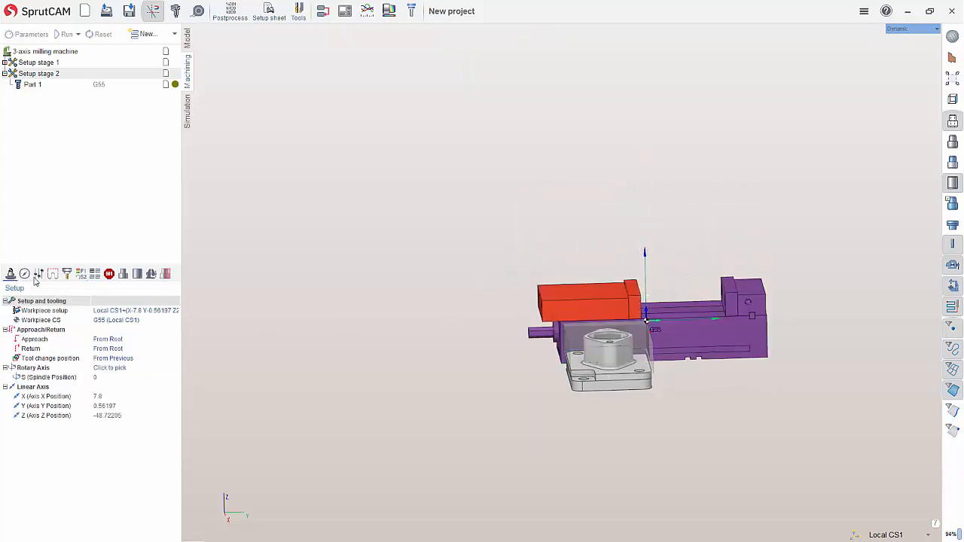
left_click(151, 276)
left_click(120, 346)
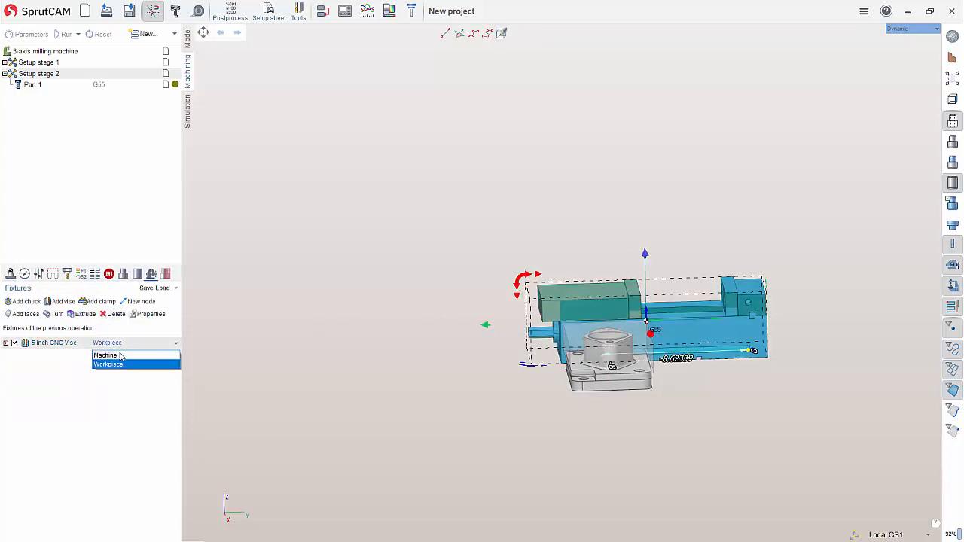
left_click(120, 360)
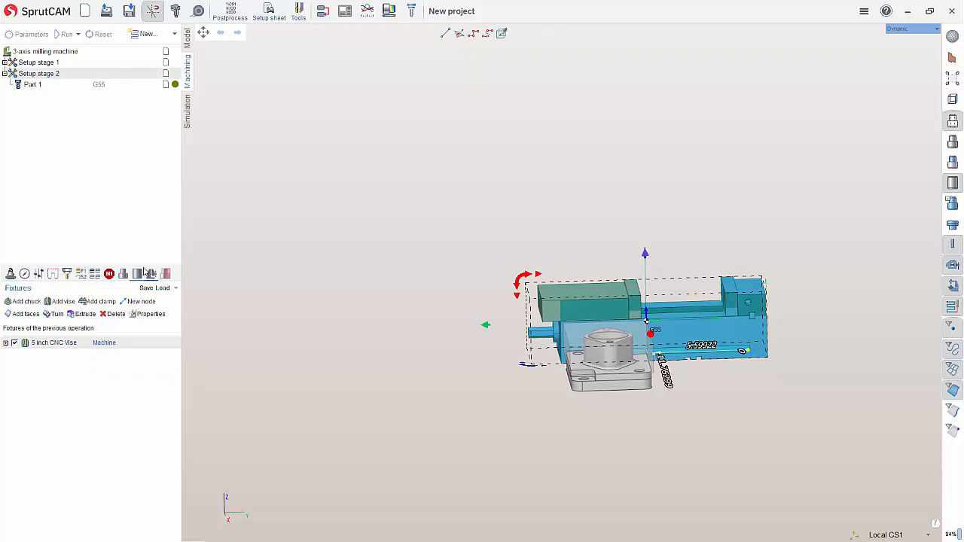
Move the workpiece between the vise jaws in Setup stage 2's workpiece setup, with translation X -15.43701, Y 4.9244, Z 5.25906
left_click(11, 274)
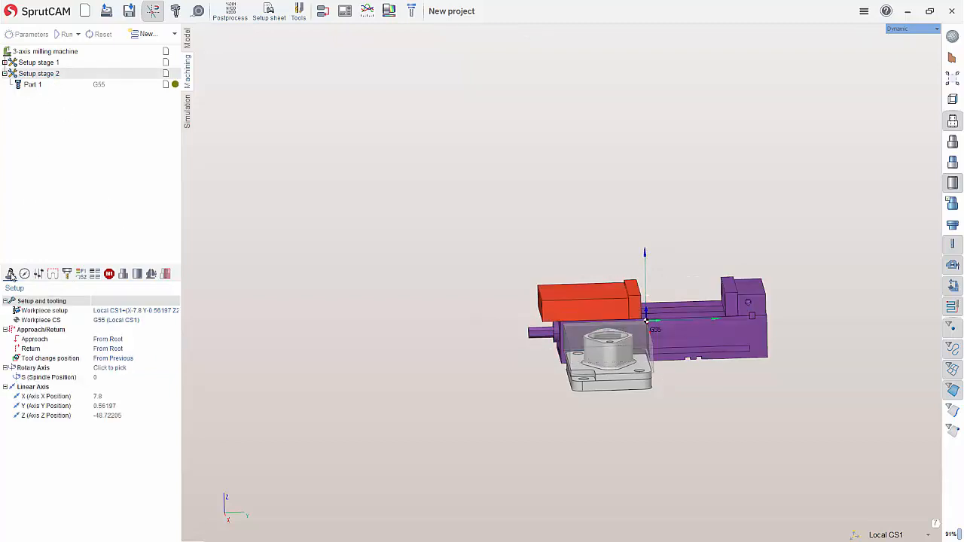
left_click(44, 311)
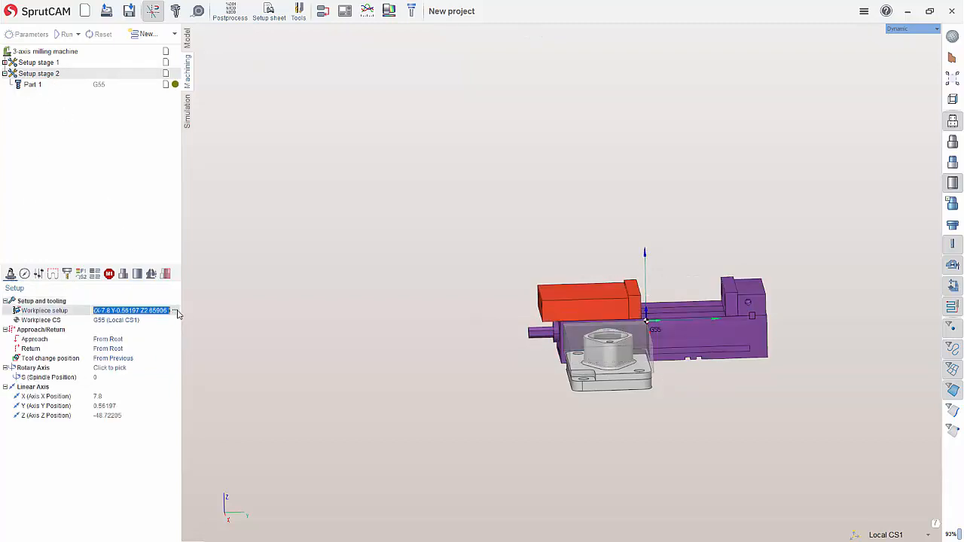
left_click(175, 311)
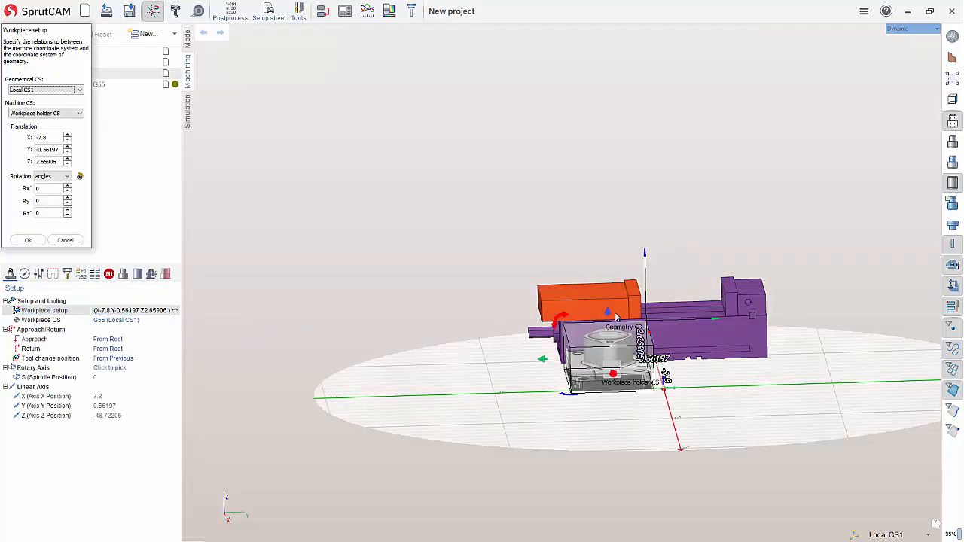
left_click_drag(609, 312, 608, 271)
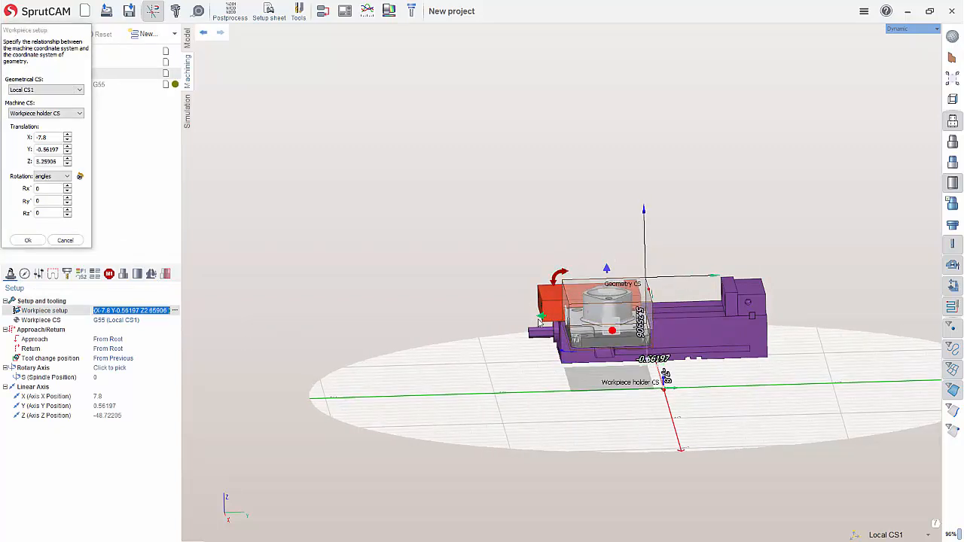
left_click_drag(540, 317, 633, 313)
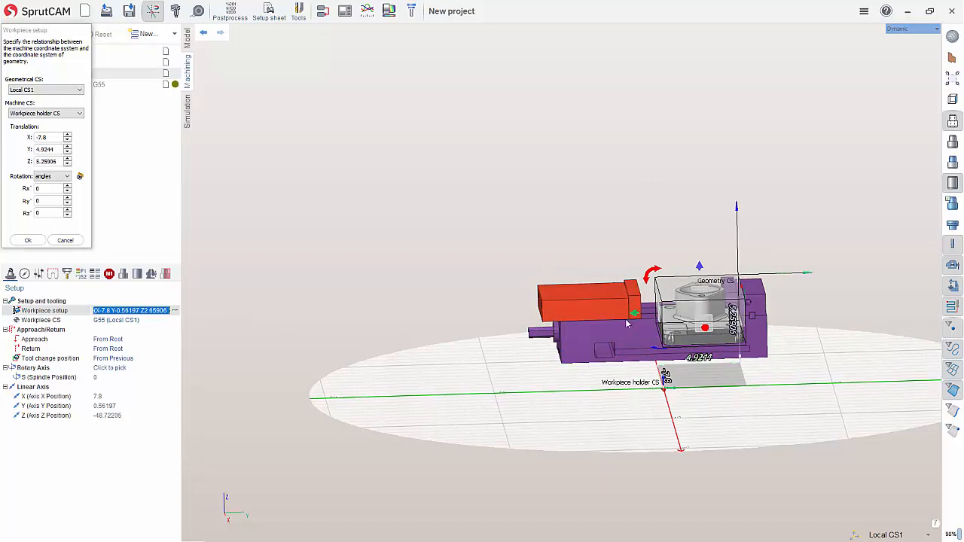
middle_click_drag(679, 335, 777, 408)
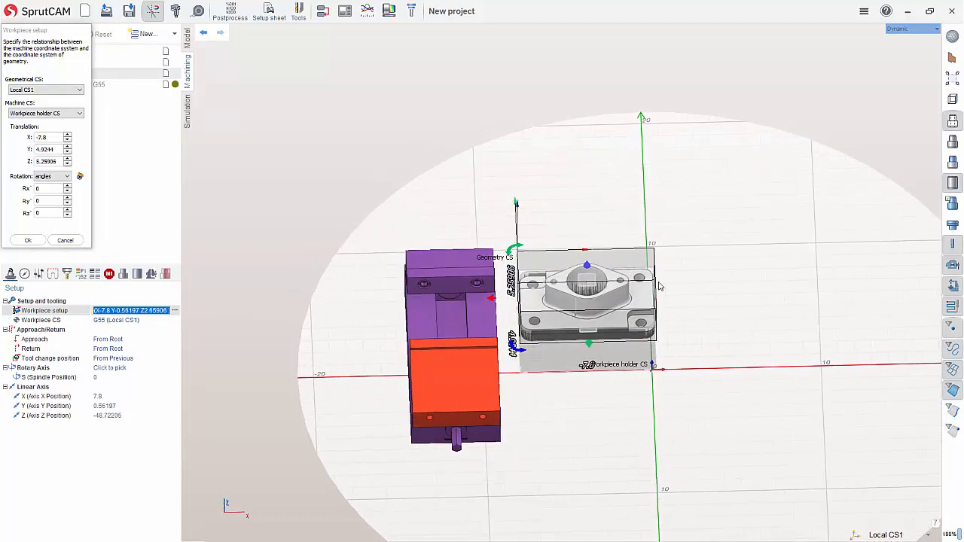
left_click_drag(491, 287, 368, 288)
Examine the part's fit against the vise bed and fixed jaw with the workpiece display hidden and shown again
middle_click_drag(587, 376, 471, 335)
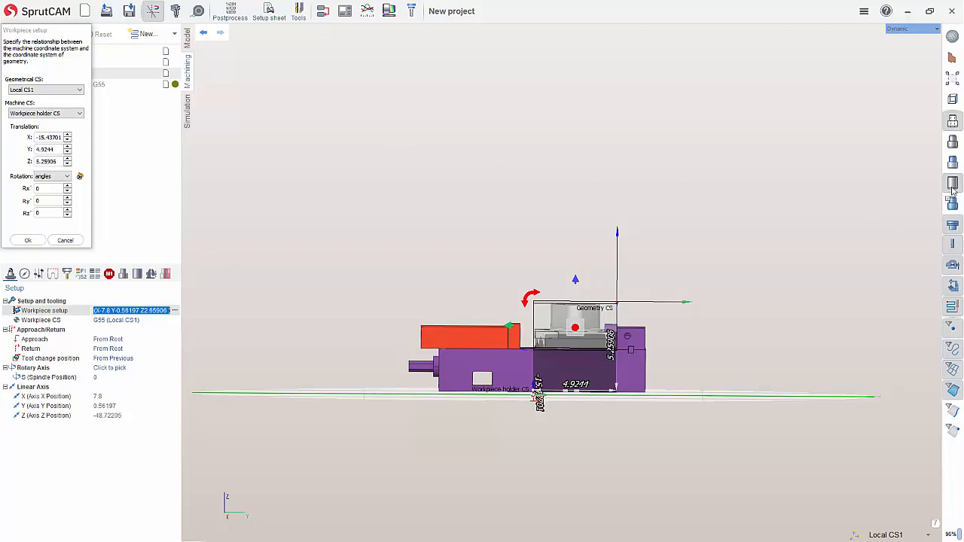
scroll(607, 319, "up", 8)
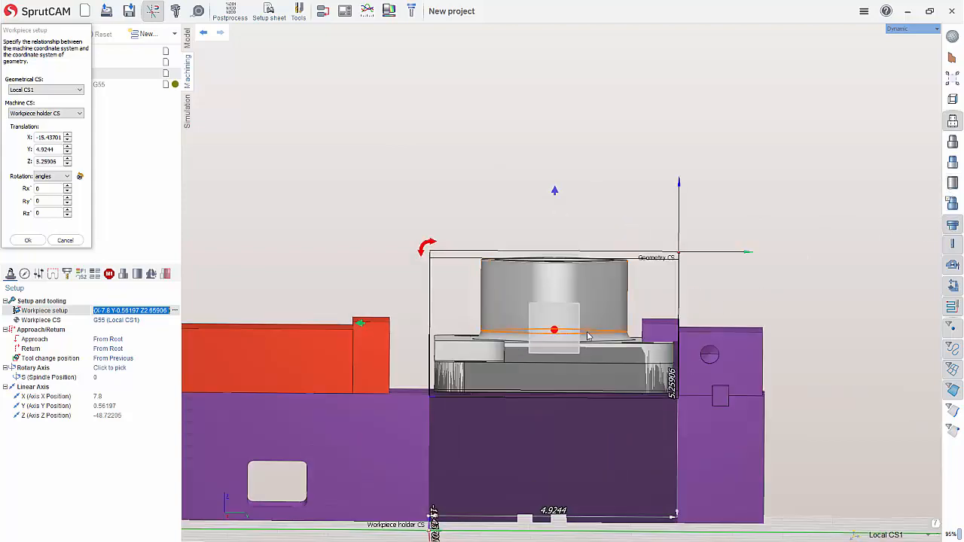
middle_click_drag(592, 336, 584, 335)
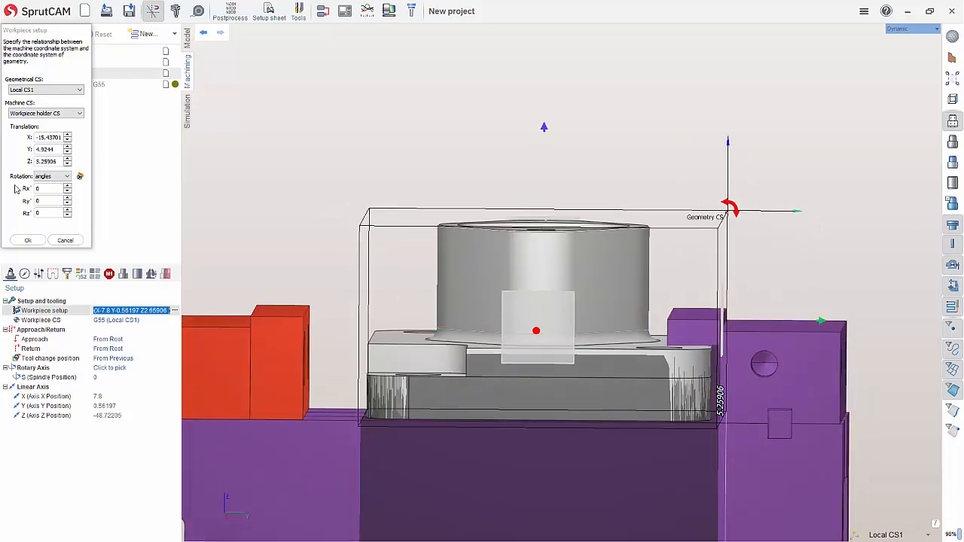
left_click(949, 222)
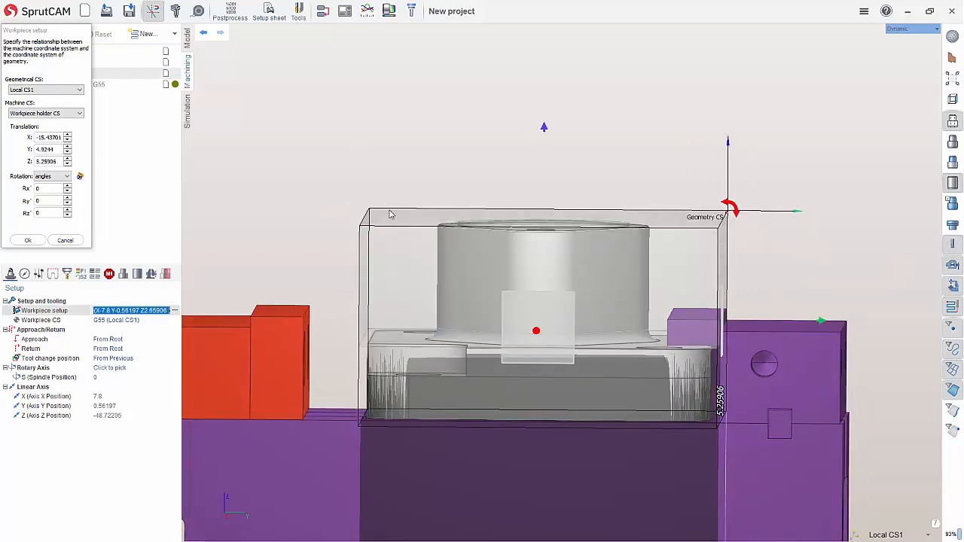
left_click(955, 205)
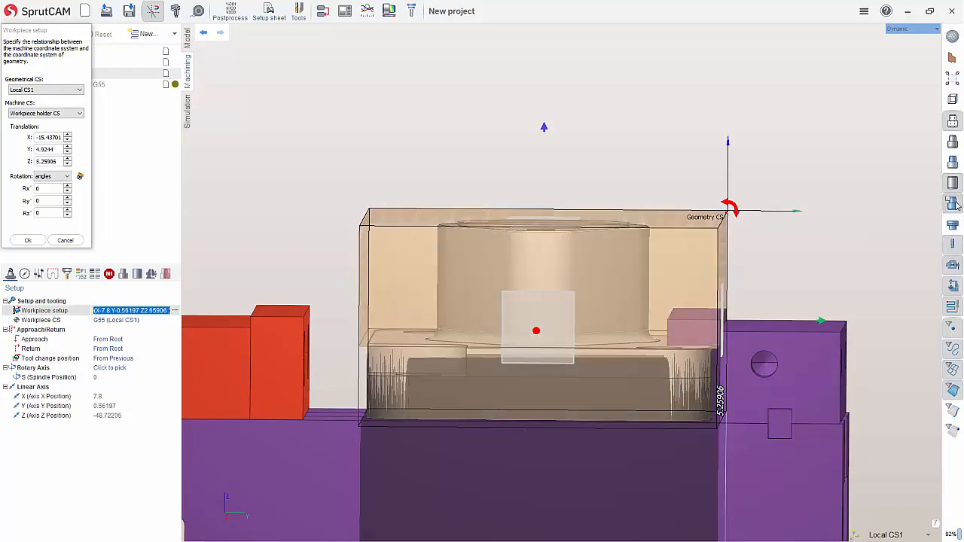
Hide the workpiece display and view the part and vise from the Right side
left_click(952, 183)
mouse_move(747, 252)
middle_mouse_down()
mouse_move(754, 240)
mouse_move(747, 250)
middle_mouse_up()
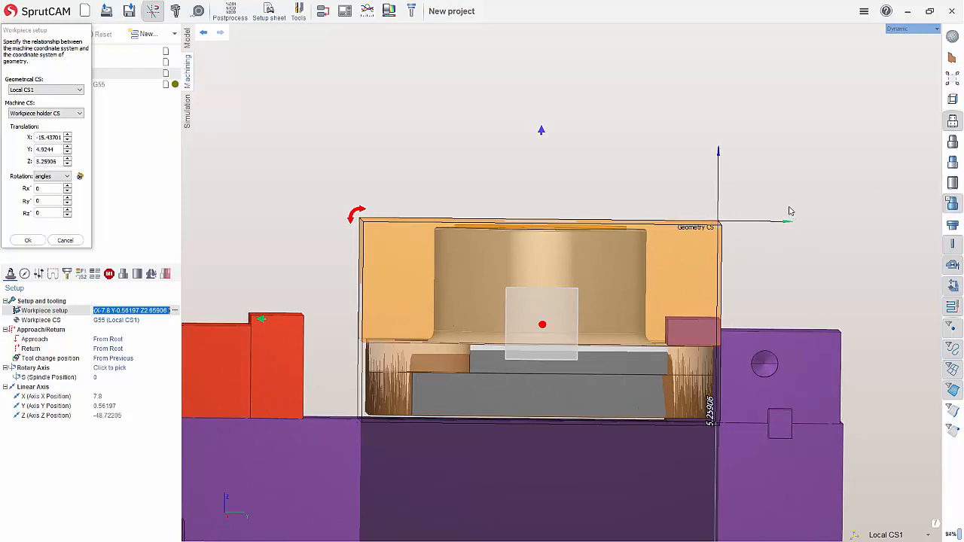
middle_click_drag(453, 288, 452, 288)
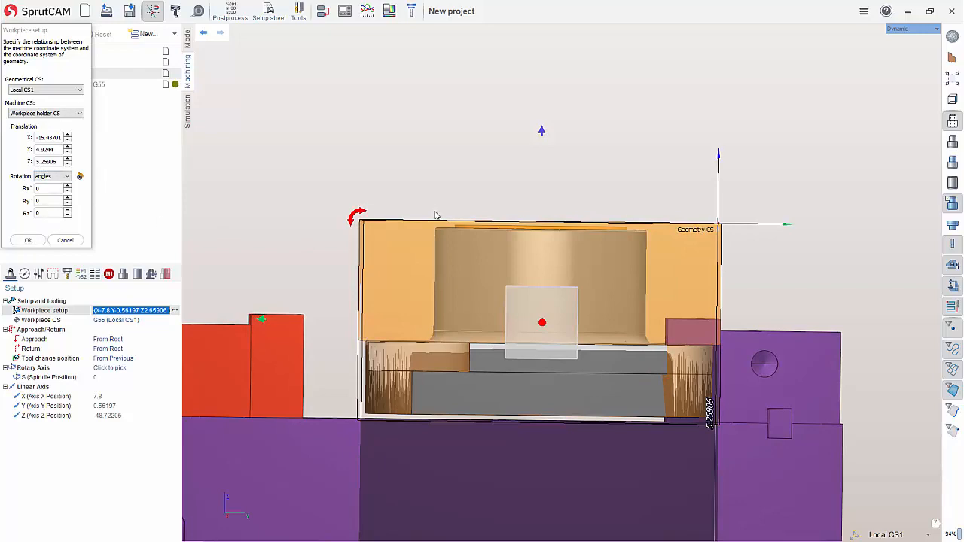
middle_click_drag(434, 215, 433, 214)
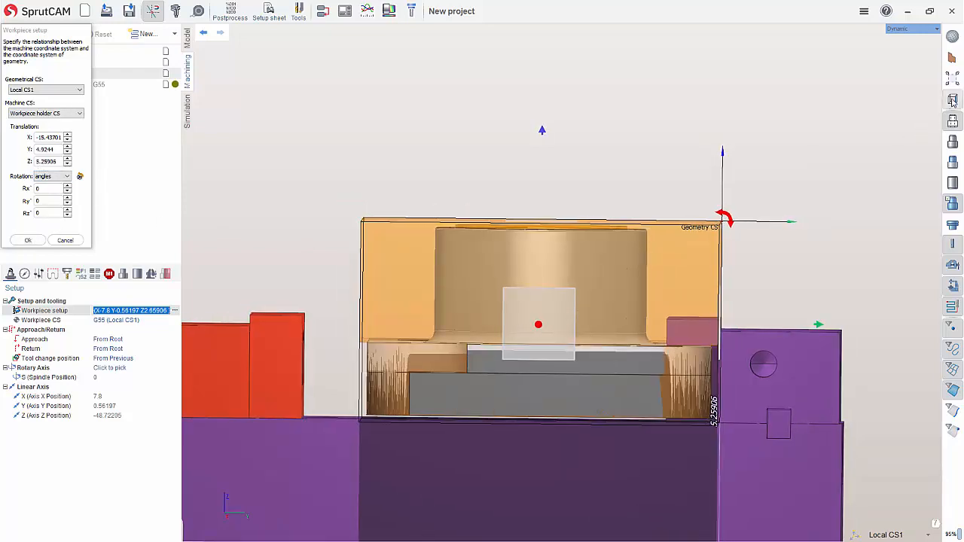
left_click(953, 100)
left_click(904, 136)
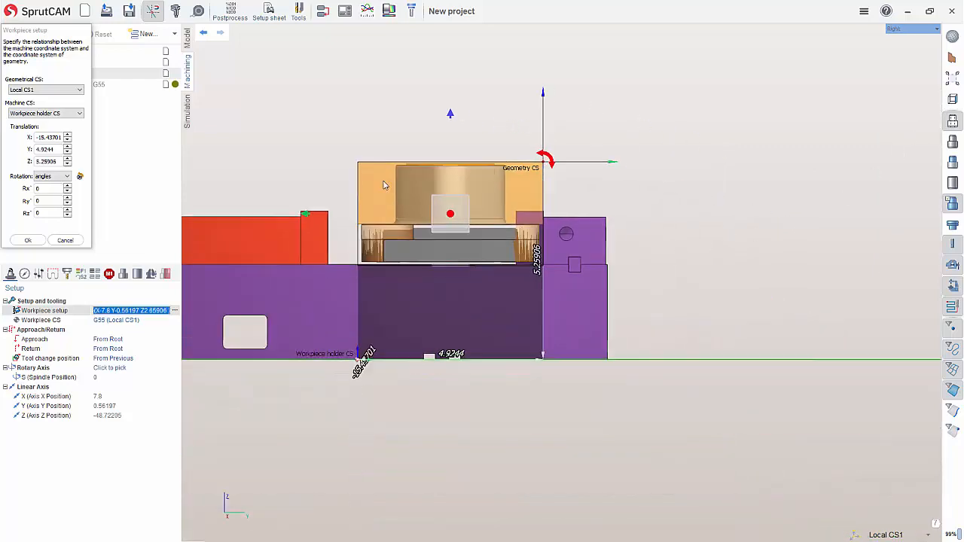
Center the part between the vise jaws at translation Y 4.30944 and raise it to Z 5.73906
left_click_drag(305, 213, 274, 221)
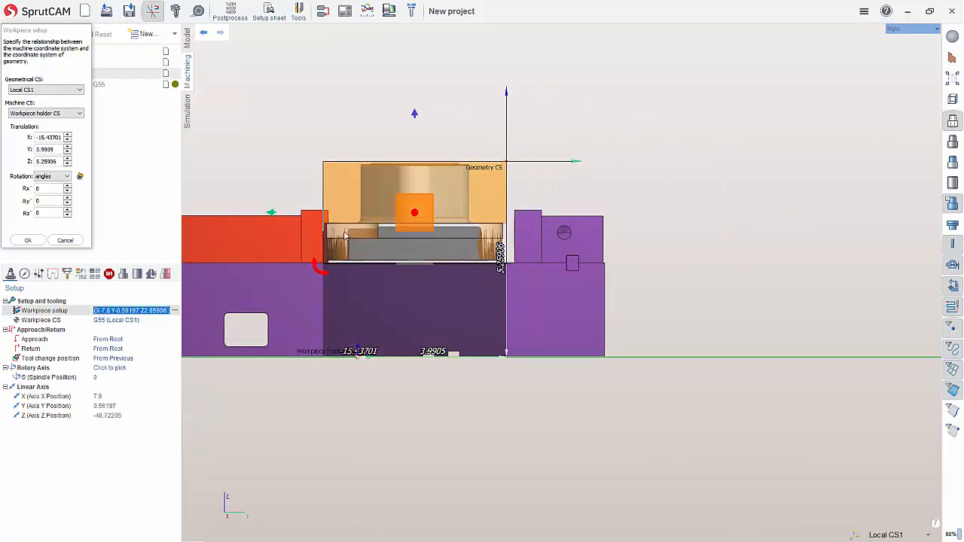
scroll(274, 217, "up", 2)
left_click_drag(240, 208, 242, 211)
scroll(497, 243, "up", 2)
scroll(734, 290, "down", 1)
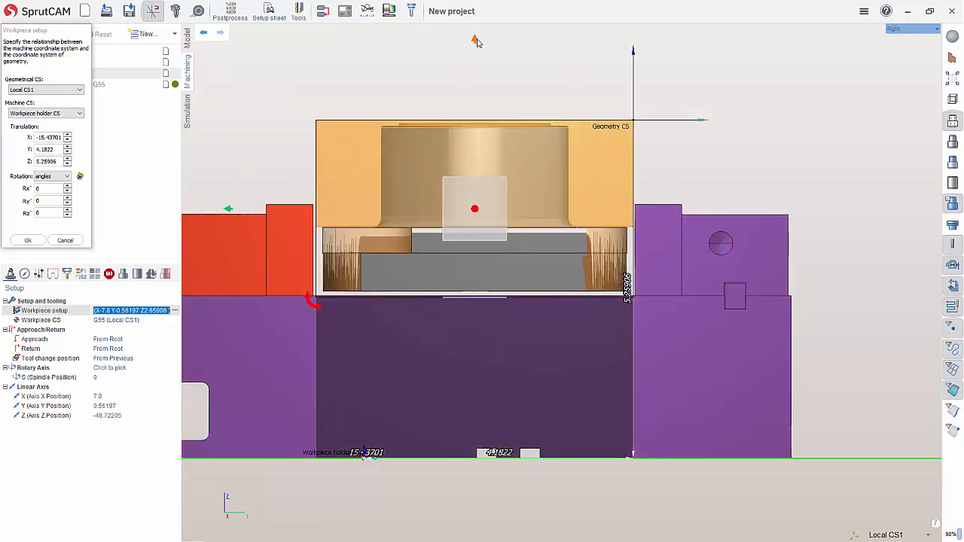
left_click_drag(476, 41, 473, 12)
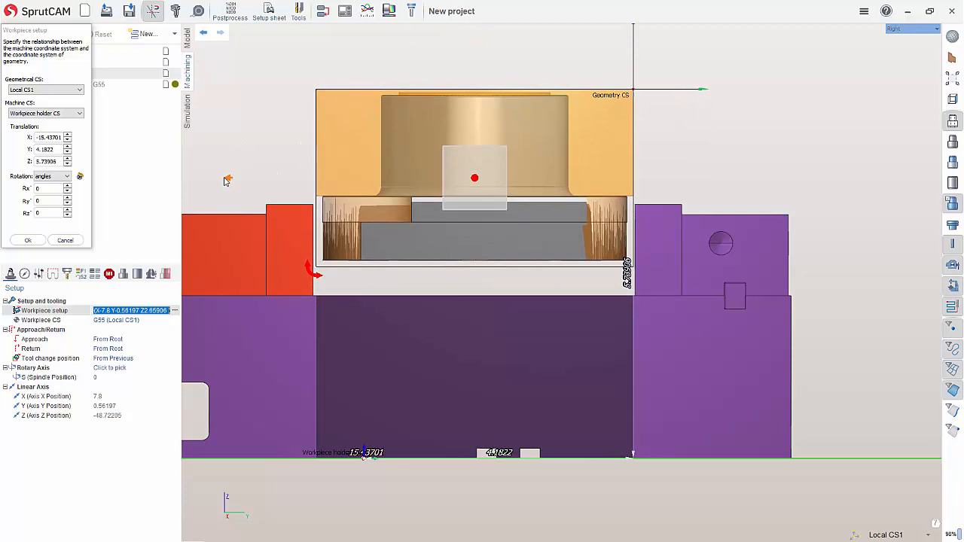
left_click_drag(230, 180, 232, 180)
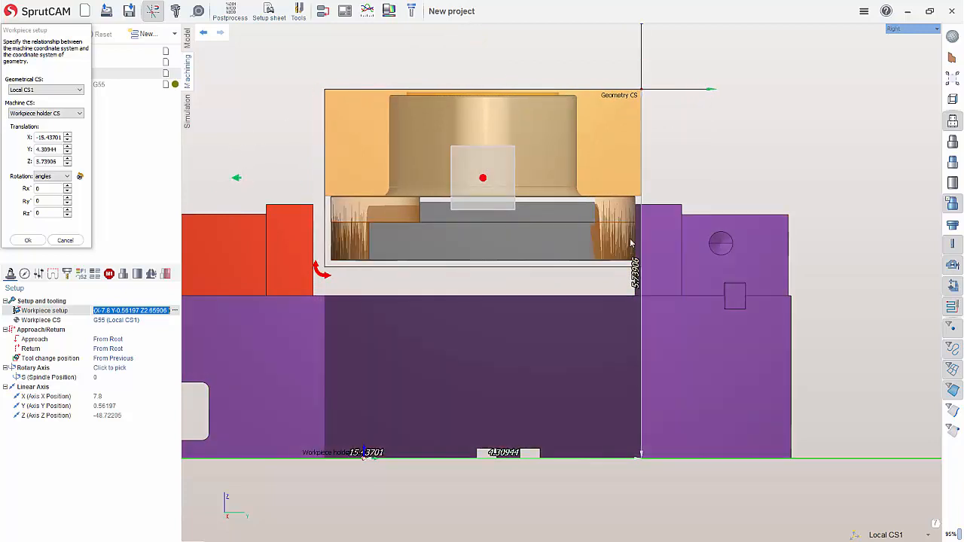
scroll(677, 227, "up", 4)
scroll(652, 267, "down", 4)
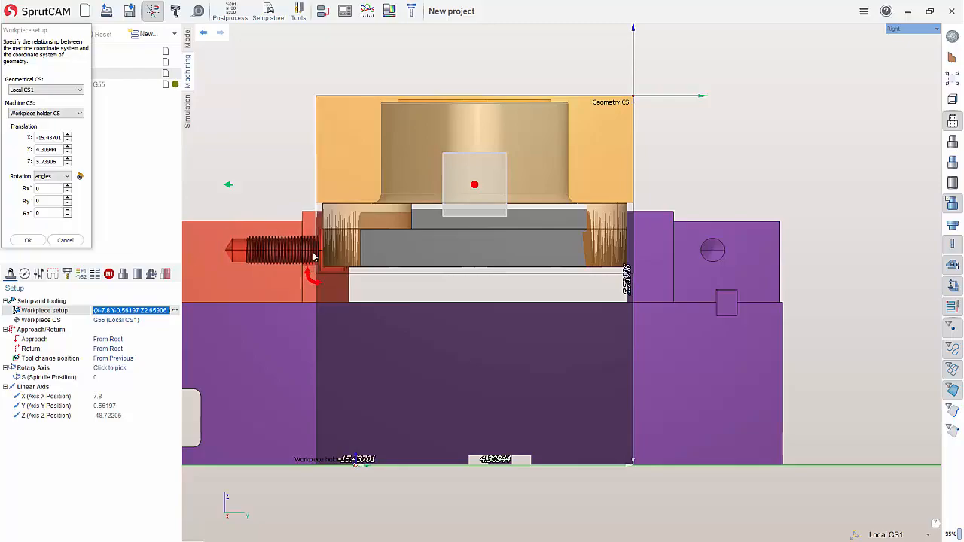
Raise the part further above the vise bed to translation Z 6.14906 and accept the workpiece setup
middle_click_drag(368, 256, 512, 309)
scroll(695, 284, "down", 5)
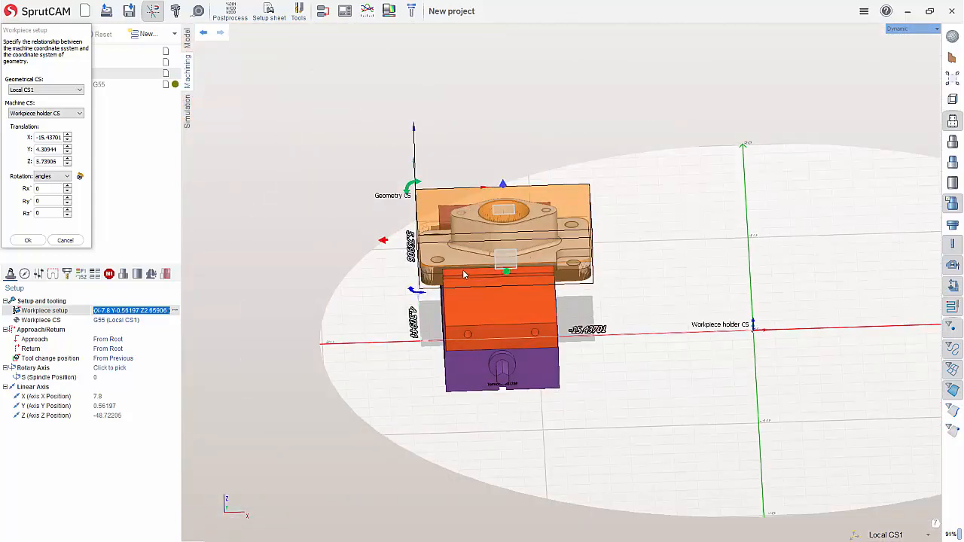
scroll(462, 269, "up", 5)
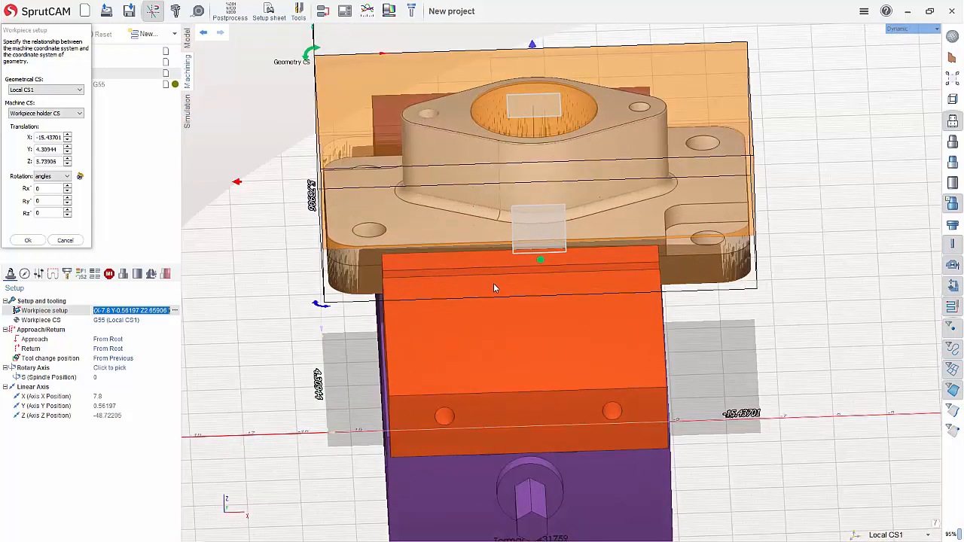
middle_click_drag(494, 289, 454, 227)
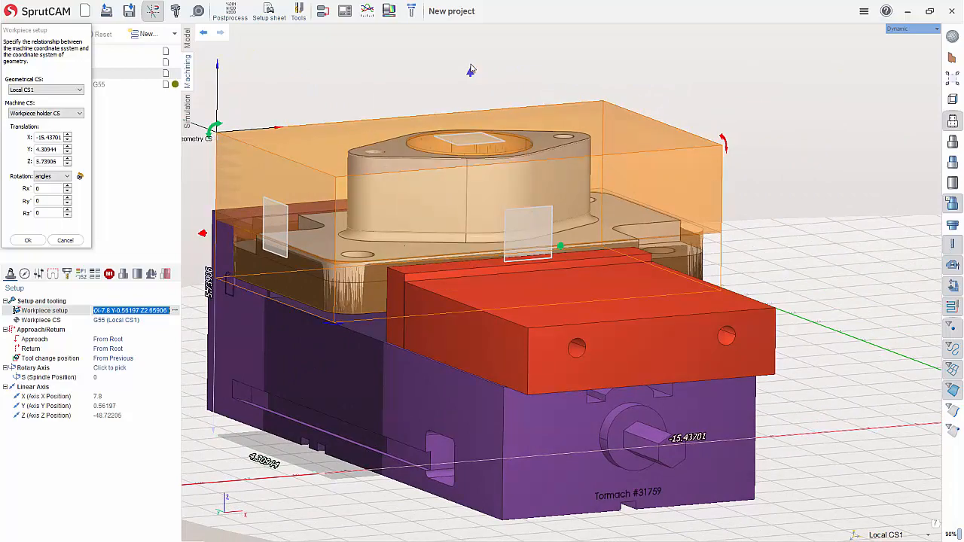
left_click_drag(469, 73, 471, 51)
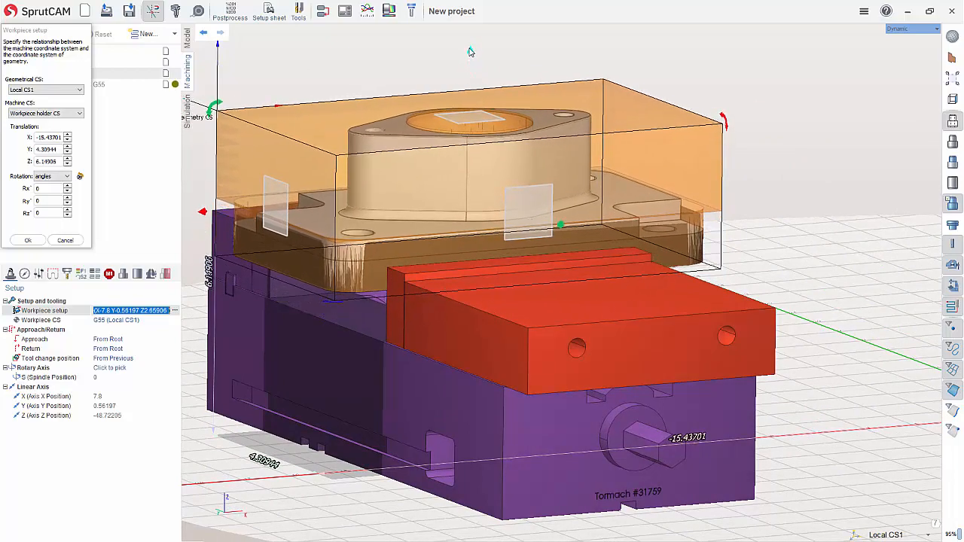
middle_click_drag(650, 291, 503, 279)
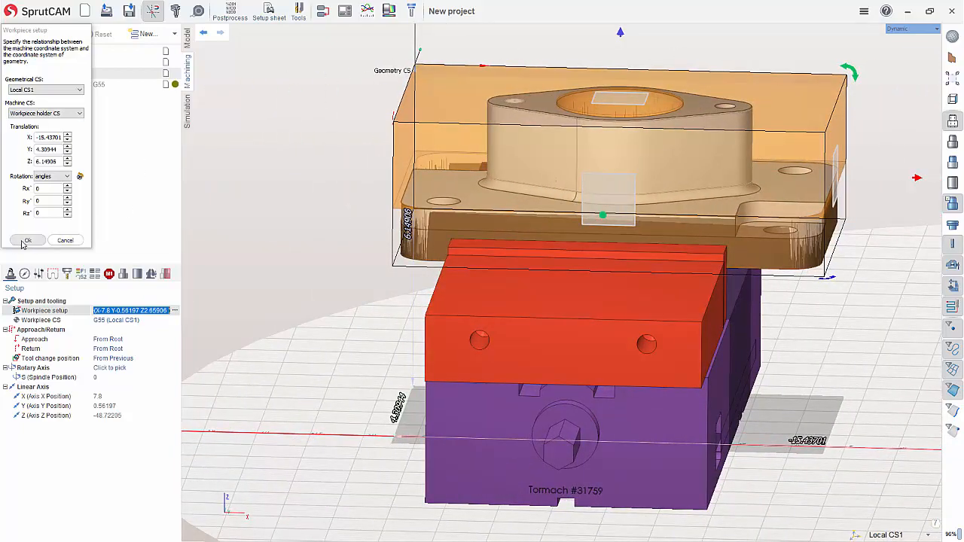
left_click(41, 238)
Compare the part and vise positions in Setup stage 2 with the G54 arrangement and operations in Setup stage 1
left_click(53, 88)
middle_click_drag(393, 171, 419, 240)
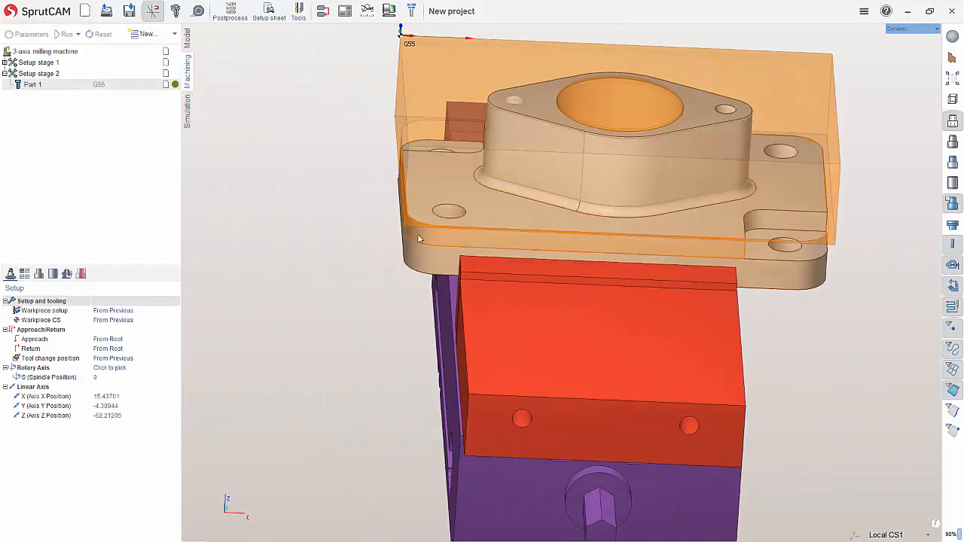
scroll(418, 242, "down", 6)
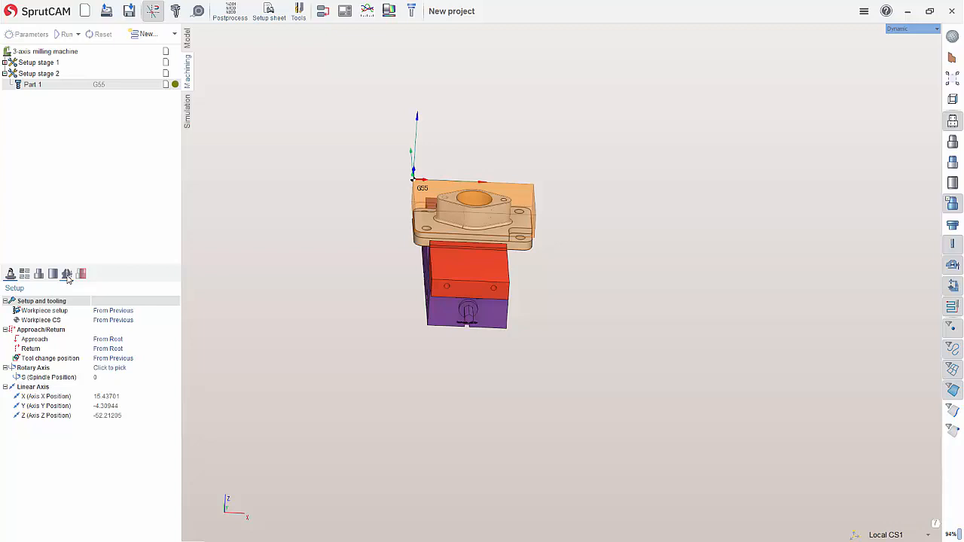
left_click(39, 62)
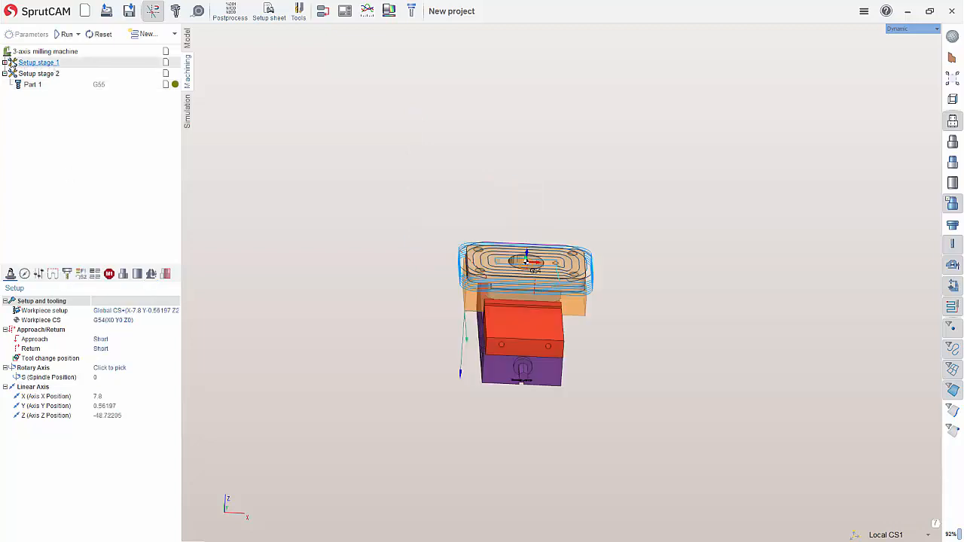
left_click(6, 63)
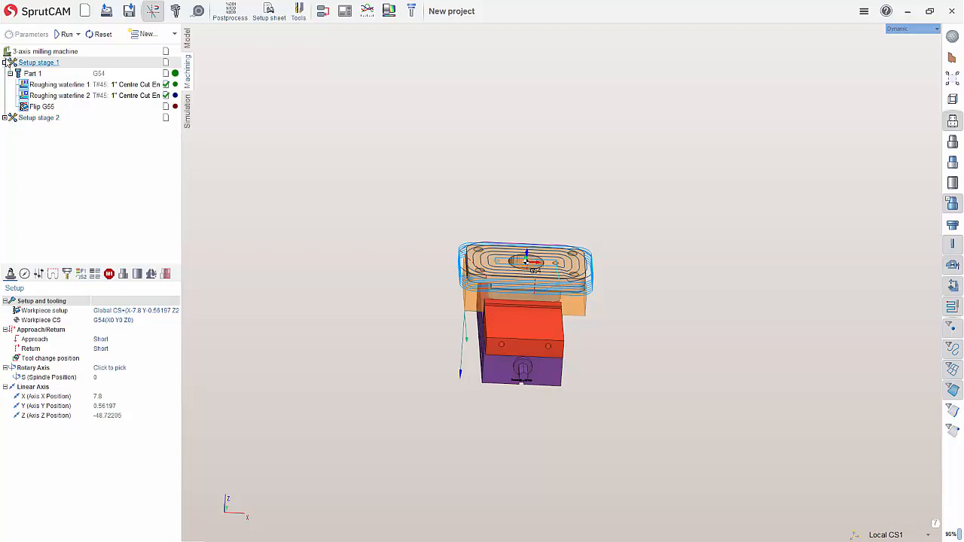
left_click(6, 63)
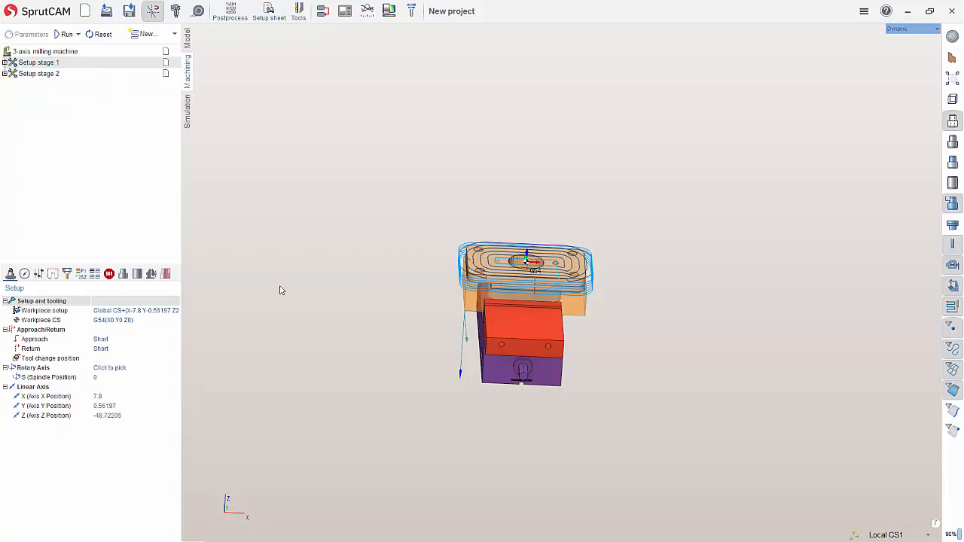
middle_click_drag(321, 287, 290, 278)
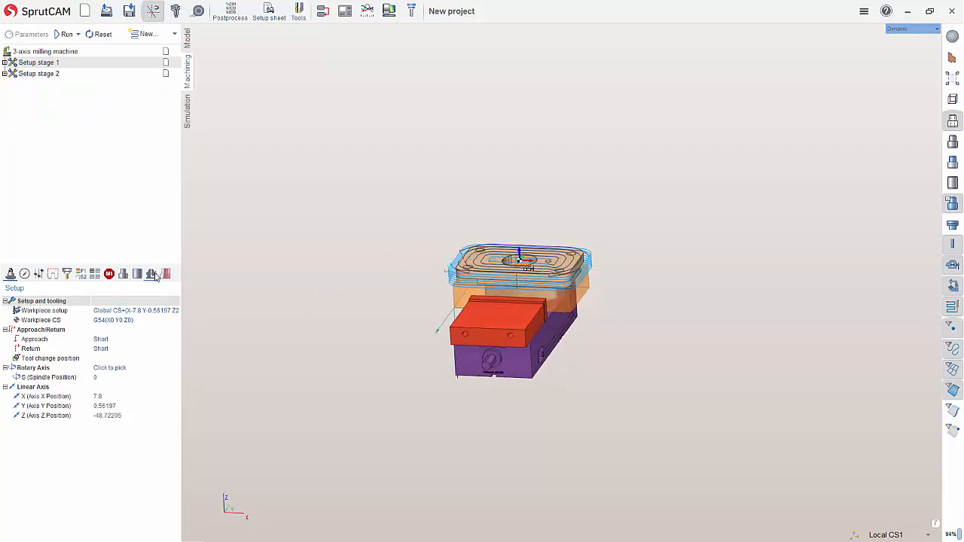
Attach Setup stage 2's 5 inch CNC Vise fixture to Workpiece and nudge the vise slightly along X
left_click(39, 73)
left_click(151, 274)
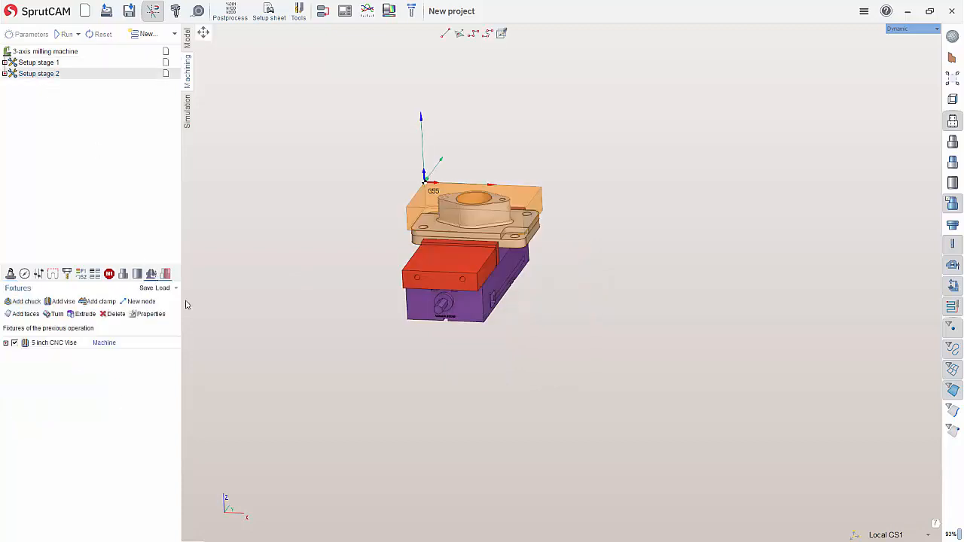
left_click(104, 344)
left_click(113, 344)
left_click(105, 365)
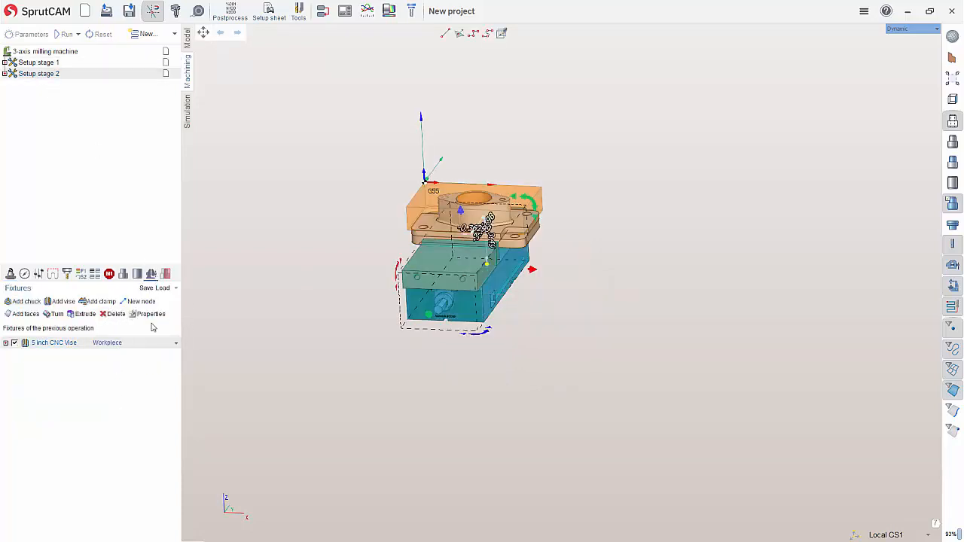
left_click(530, 272)
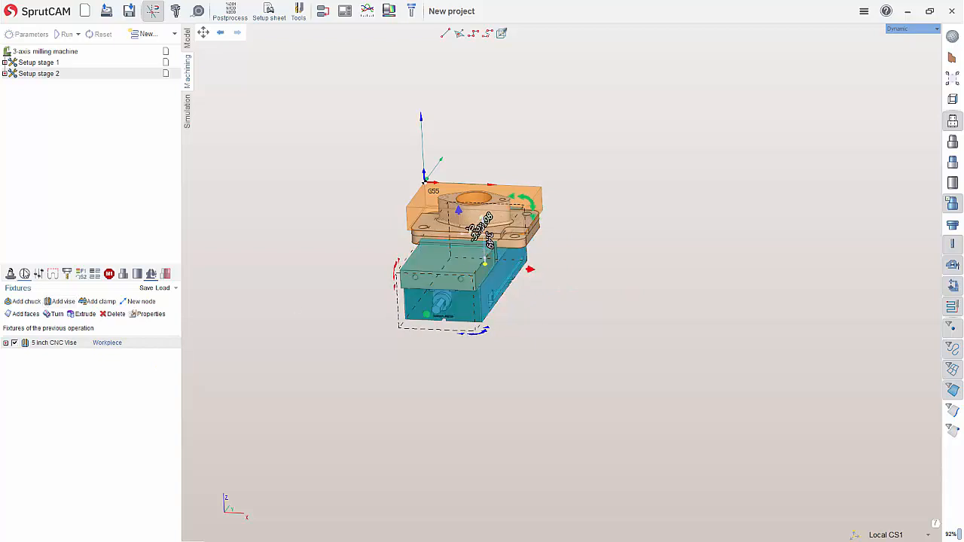
Move Setup stage 2's workpiece together with the vise along the table to translation X 4.96299
left_click(20, 277)
left_click(173, 311)
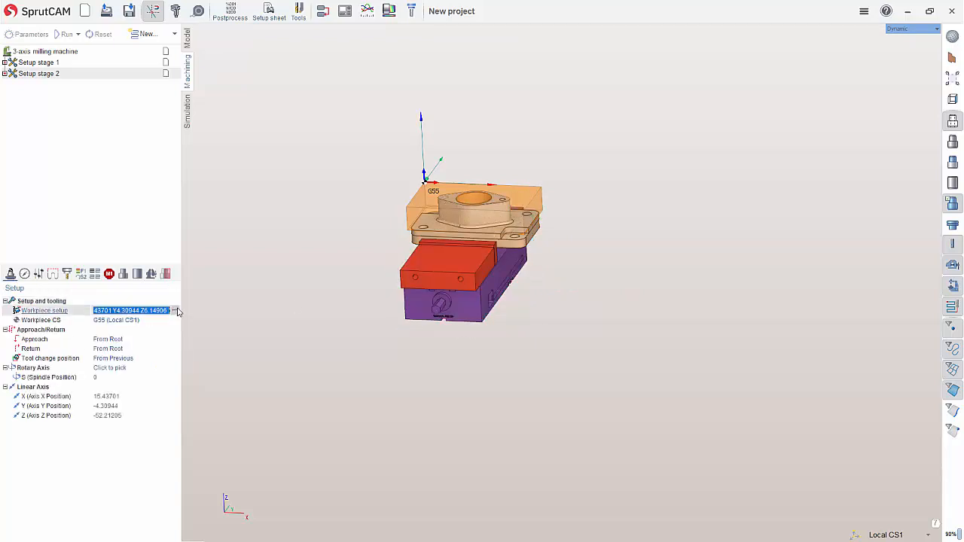
left_click(176, 310)
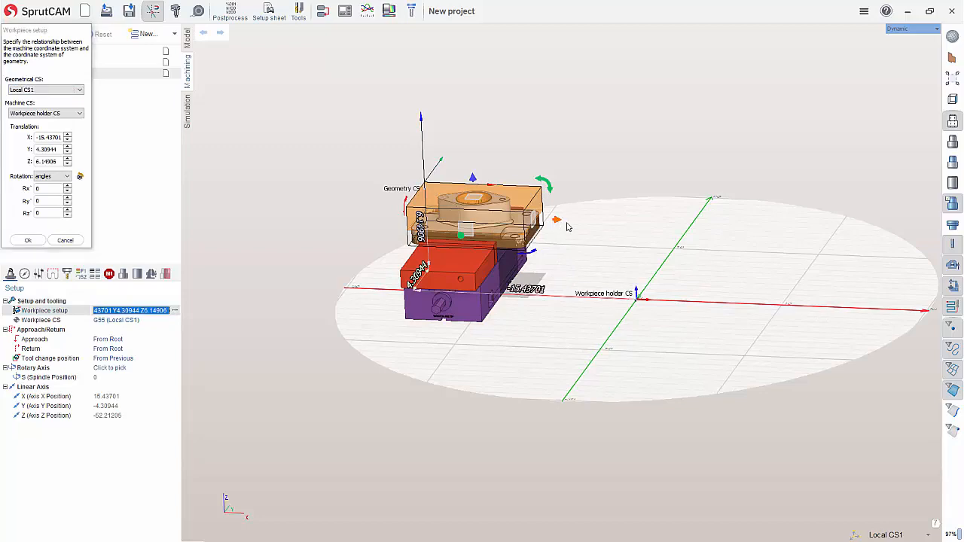
left_click_drag(568, 226, 845, 254)
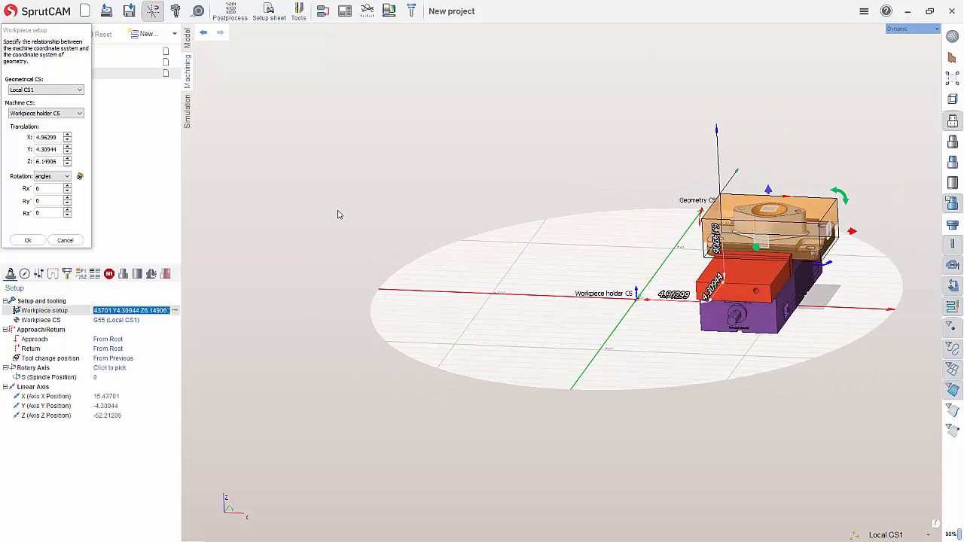
left_click(28, 240)
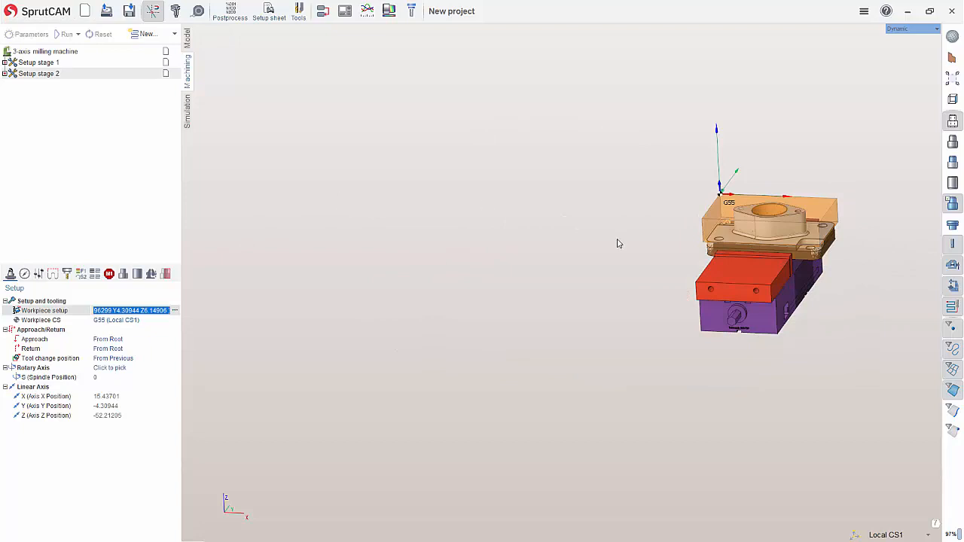
middle_click_drag(617, 243, 625, 276)
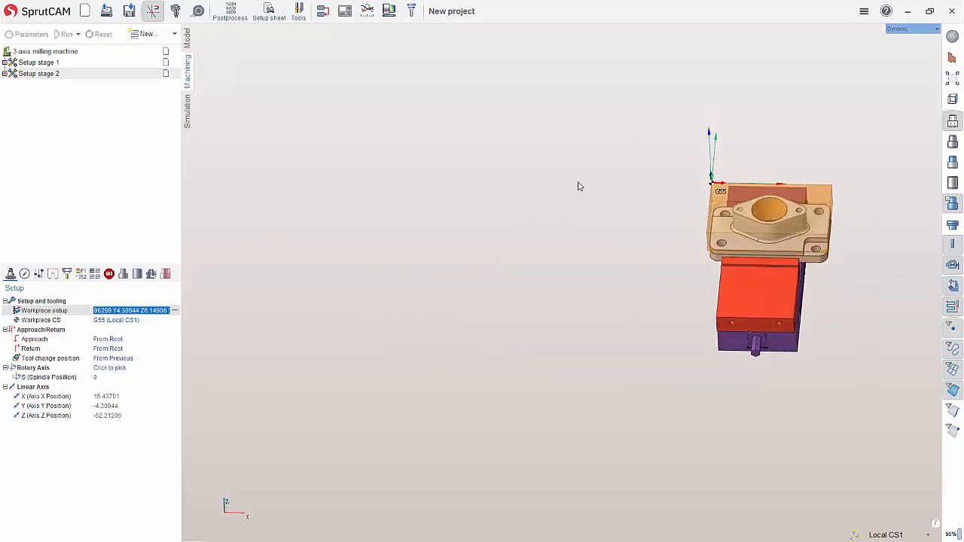
Change the 5 inch CNC Vise attachment in Setup stage 2 back to Machine
left_click(151, 274)
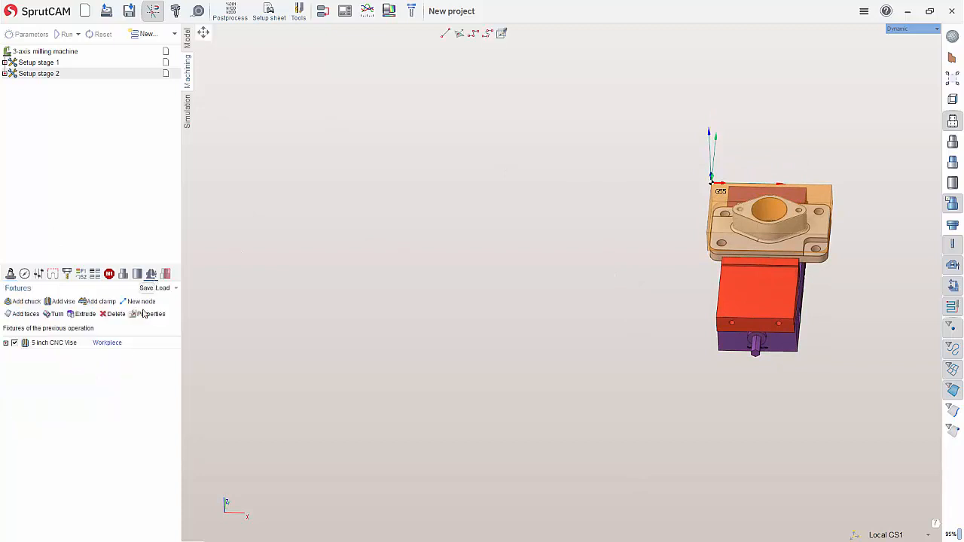
left_click(124, 345)
left_click(124, 345)
left_click(126, 356)
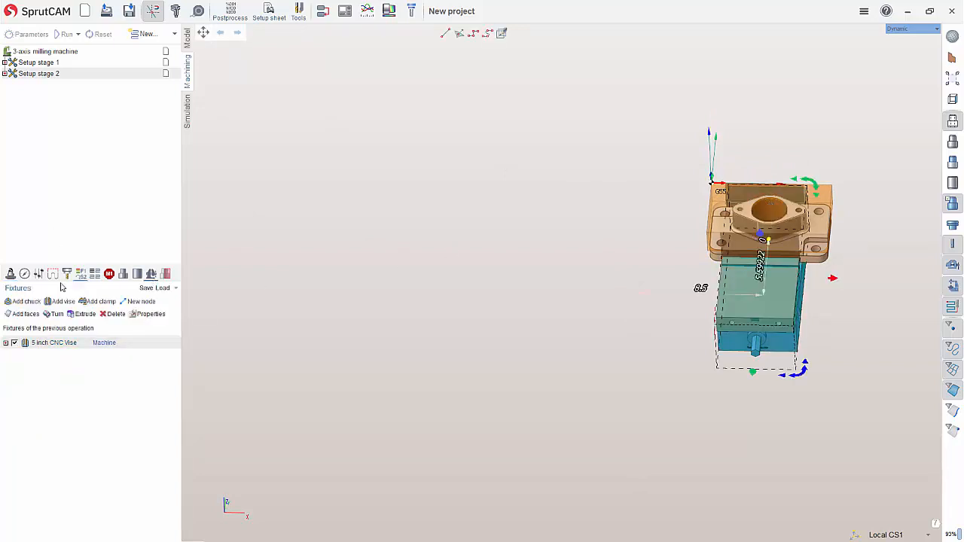
Shift only the workpiece along X to translation 4.56299 in Setup stage 2 and accept it
left_click(11, 274)
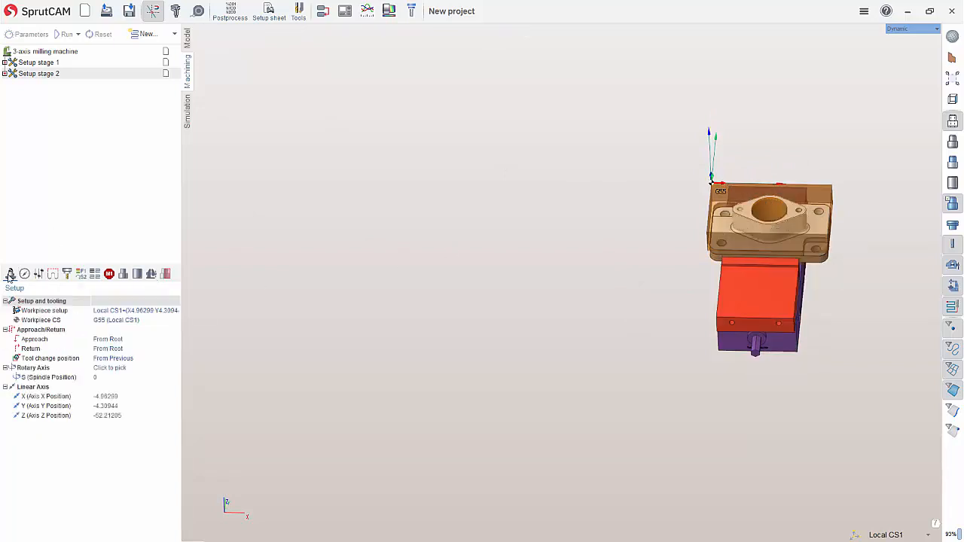
left_click(172, 311)
left_click(174, 310)
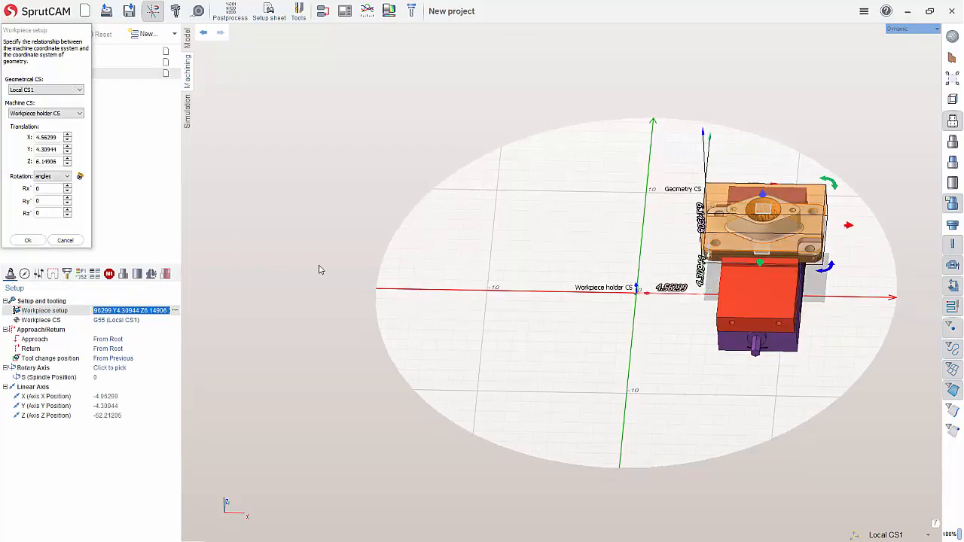
left_click(28, 241)
Add a Roughing waterline operation to the G55 Part 1 in Setup stage 2
middle_click_drag(539, 262, 485, 235)
scroll(784, 208, "up", 6)
scroll(313, 263, "down", 3)
scroll(314, 263, "down", 1)
left_click(5, 73)
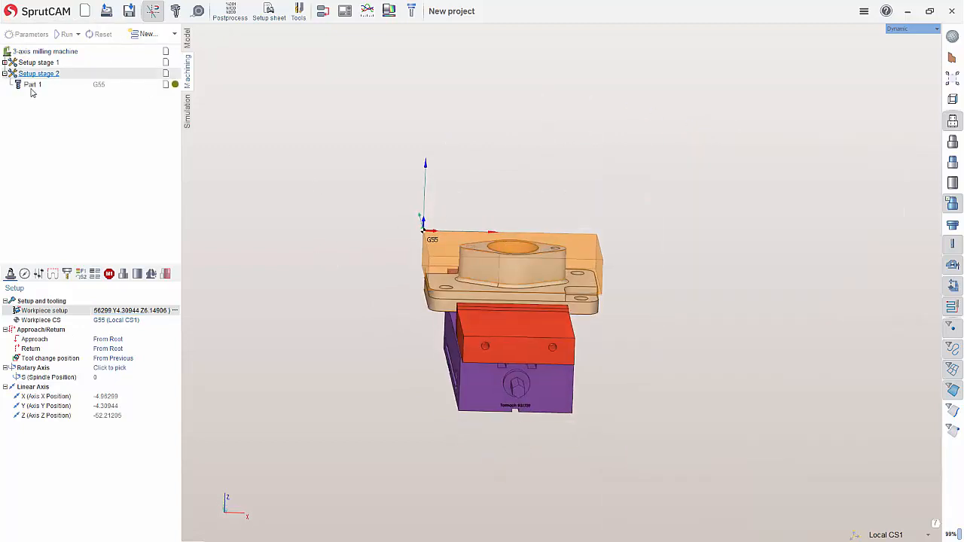
left_click(31, 85)
left_click(176, 35)
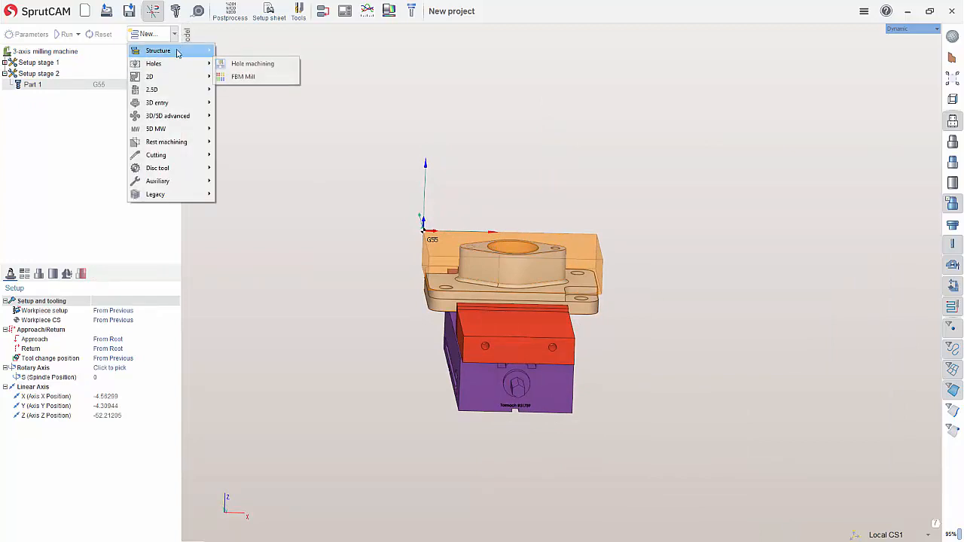
mouse_move(172, 102)
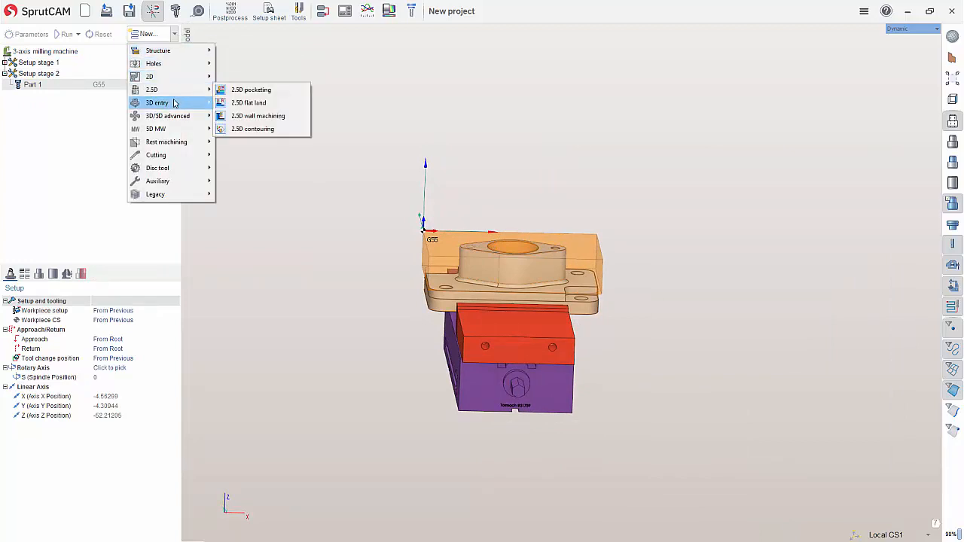
left_click(271, 116)
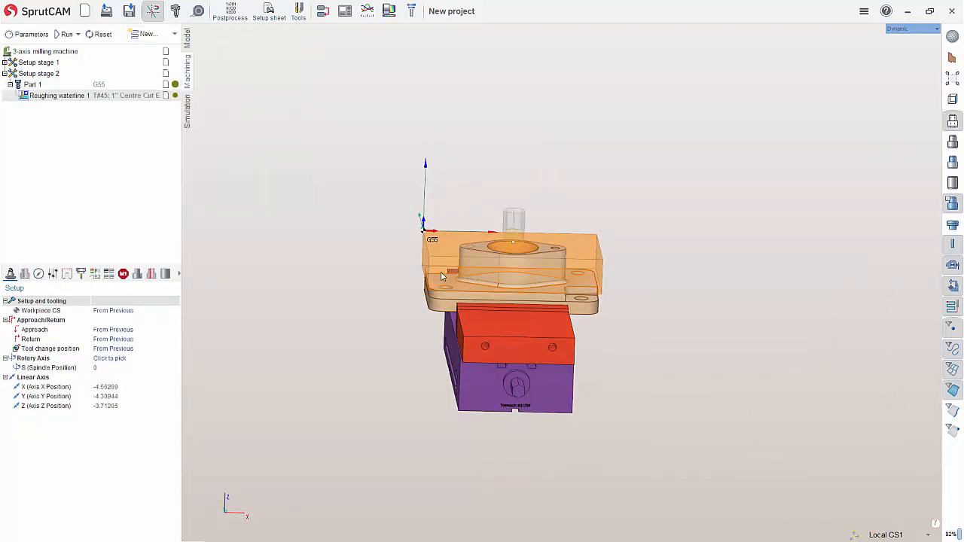
Set the 1" Centre Cut Endmill's length to 3 in and working length to 2 in for the new roughing operation
scroll(445, 281, "up", 5)
middle_click_drag(708, 324, 690, 292)
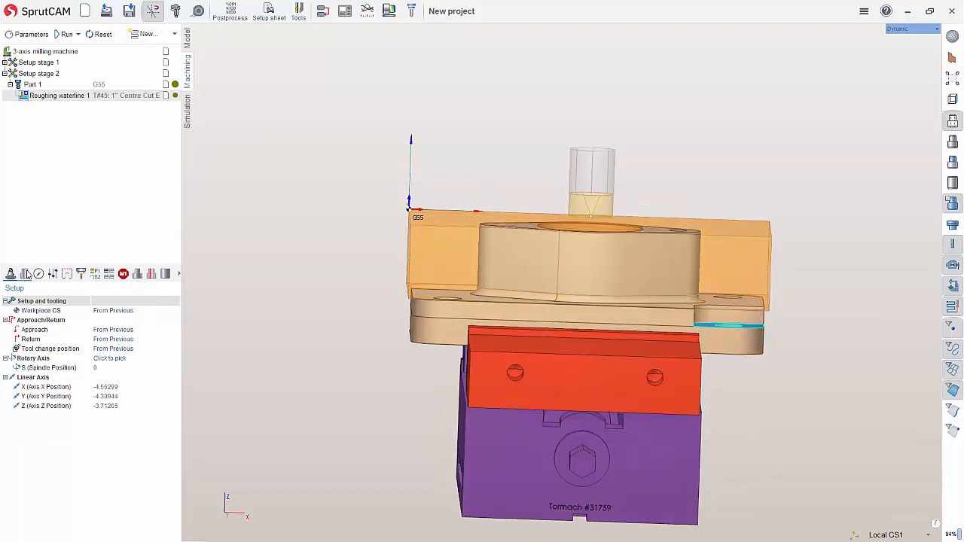
left_click(25, 274)
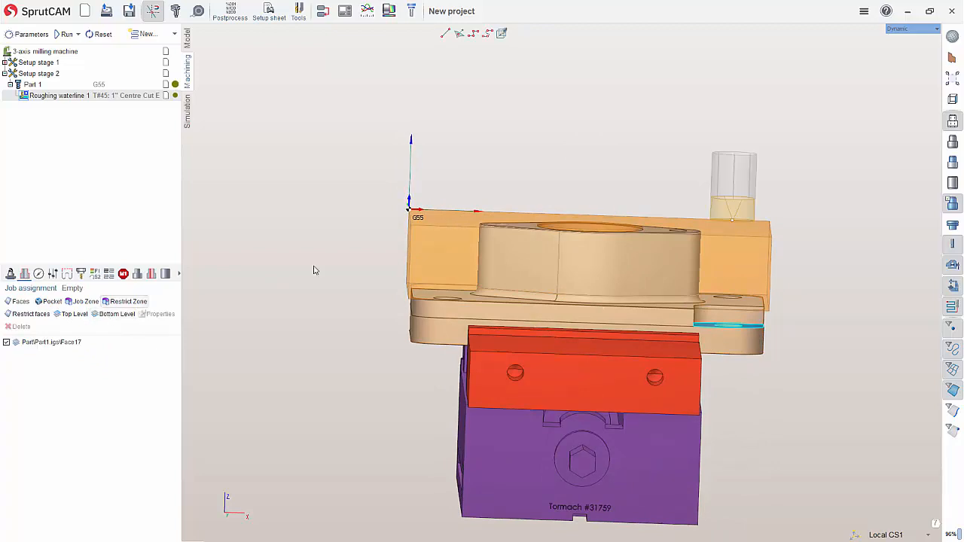
left_click(82, 270)
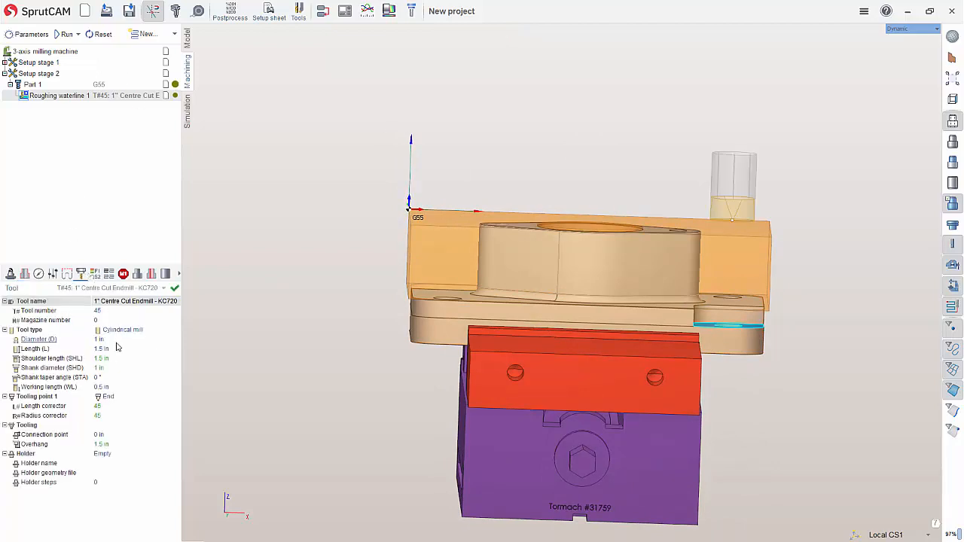
left_click(107, 348)
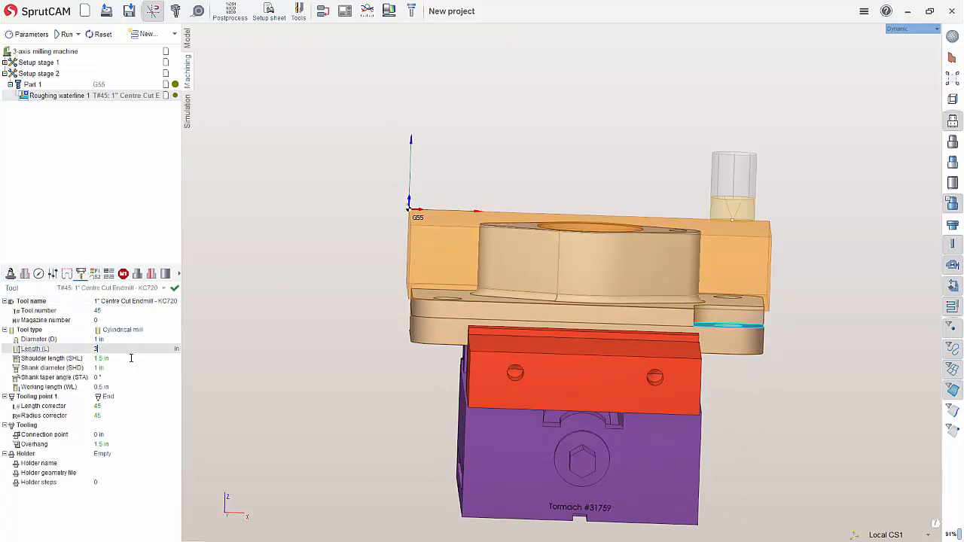
key("Return")
left_click(112, 388)
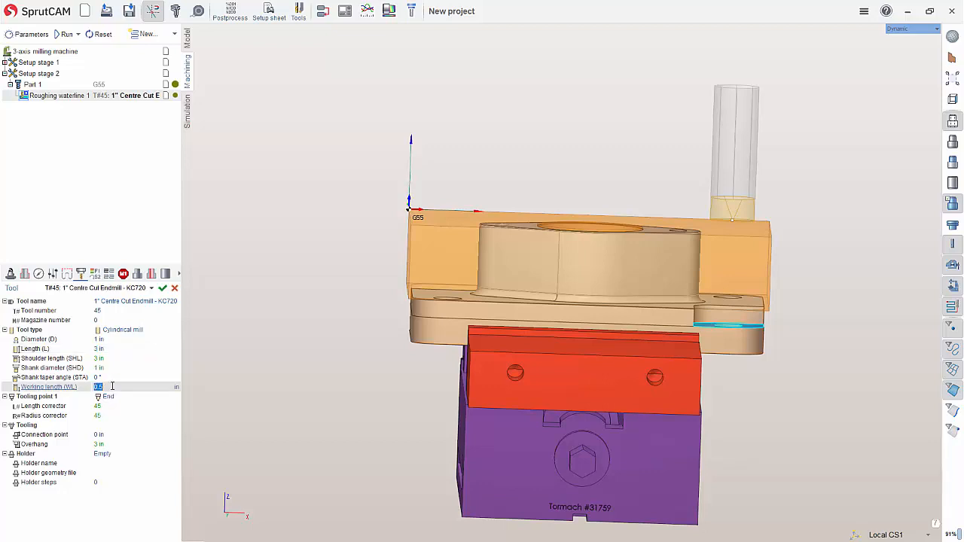
type("2")
key("Return")
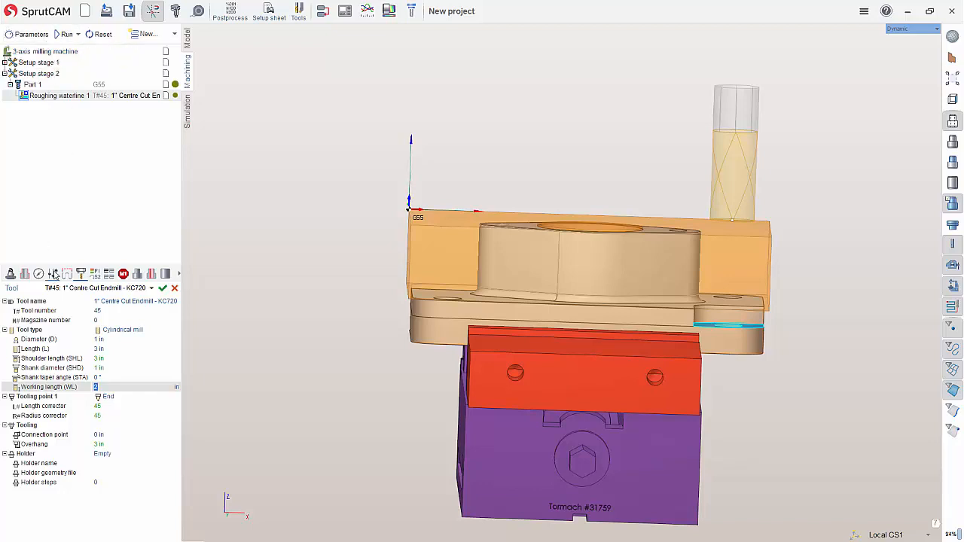
Define the depth step by count with a value of 8 and calculate the G55 roughing toolpath
left_click(54, 274)
left_click(38, 274)
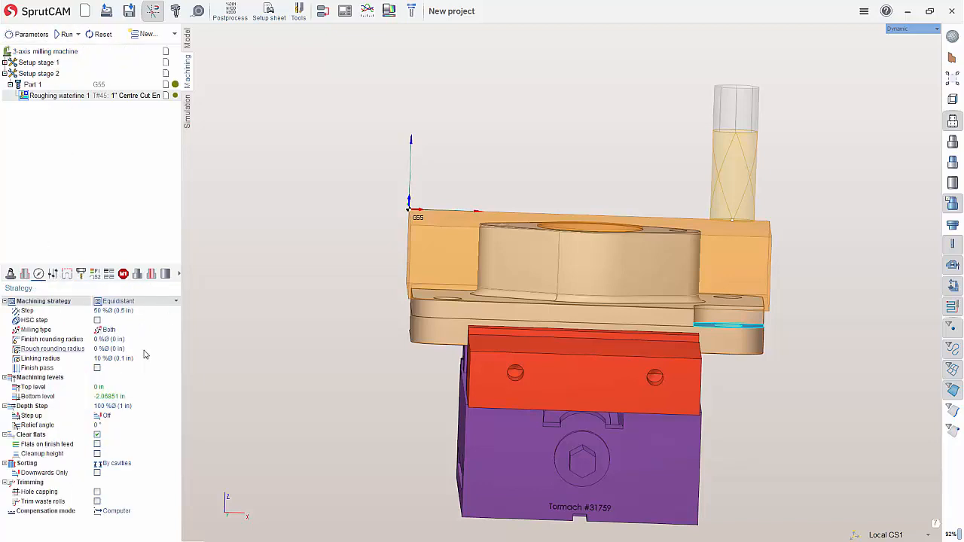
left_click(120, 406)
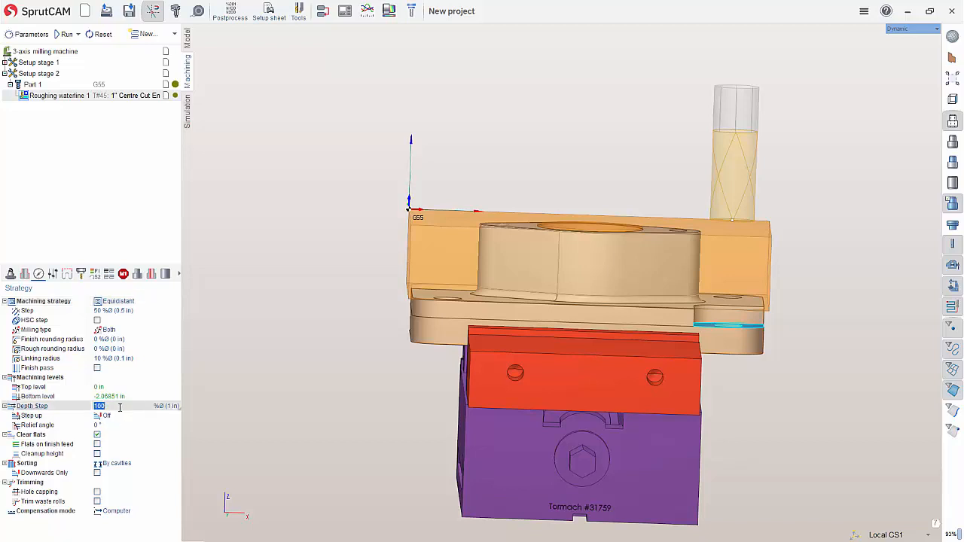
left_click(175, 407)
left_click(139, 428)
left_click(116, 406)
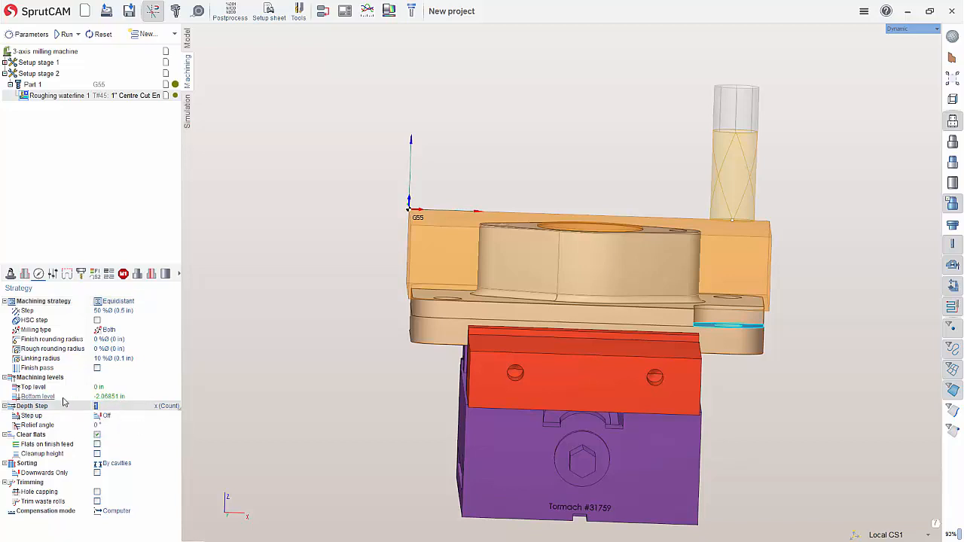
type("8")
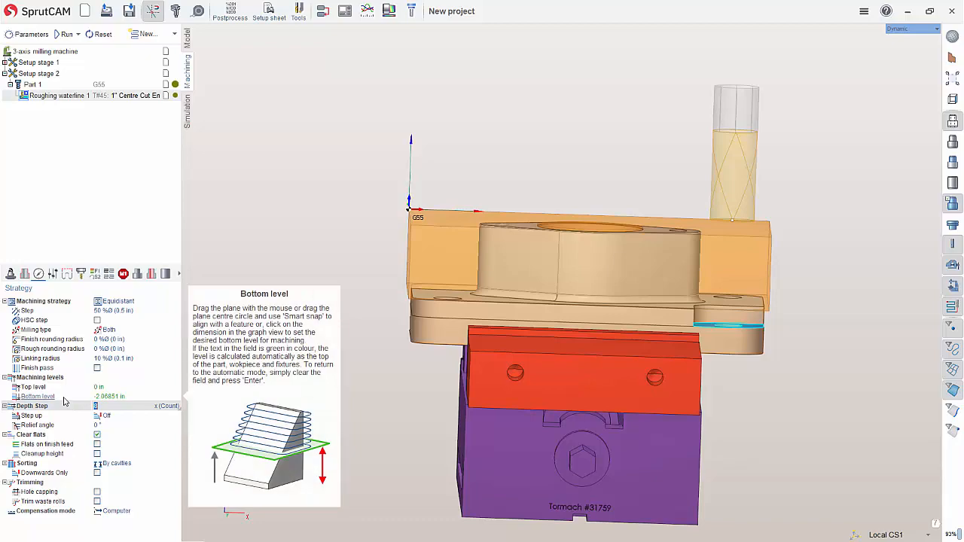
left_click(66, 35)
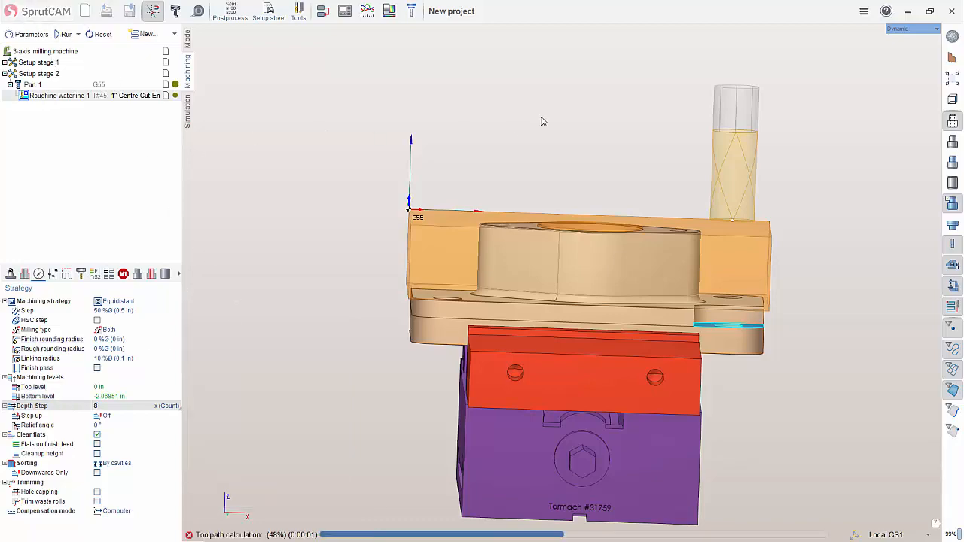
middle_click_drag(549, 123, 608, 216)
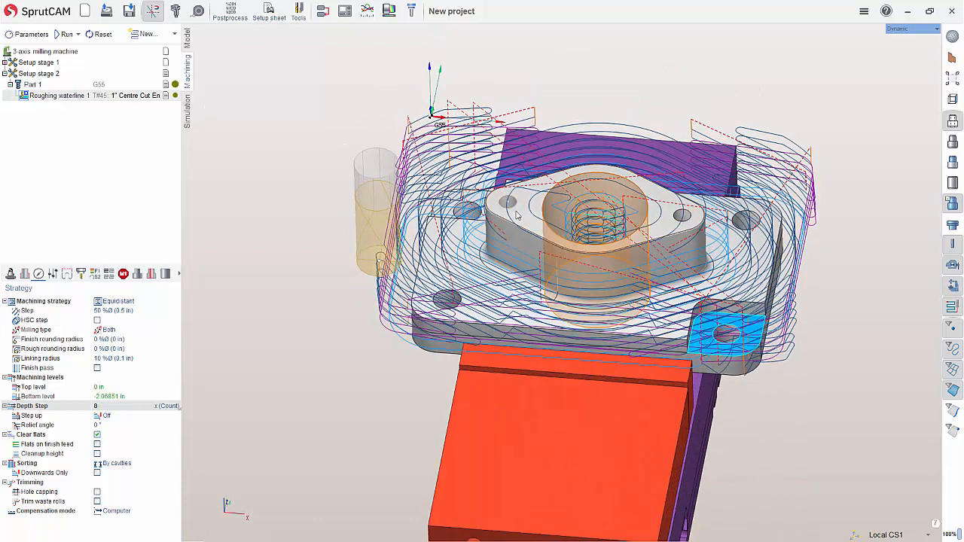
Recalculate all operations from the 3-axis milling machine root
left_click(41, 62)
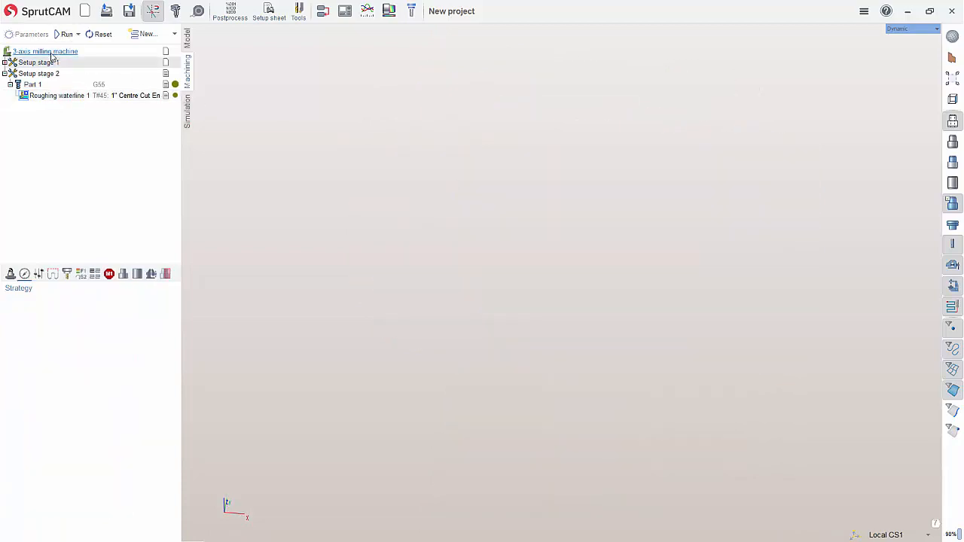
left_click(52, 55)
left_click(65, 34)
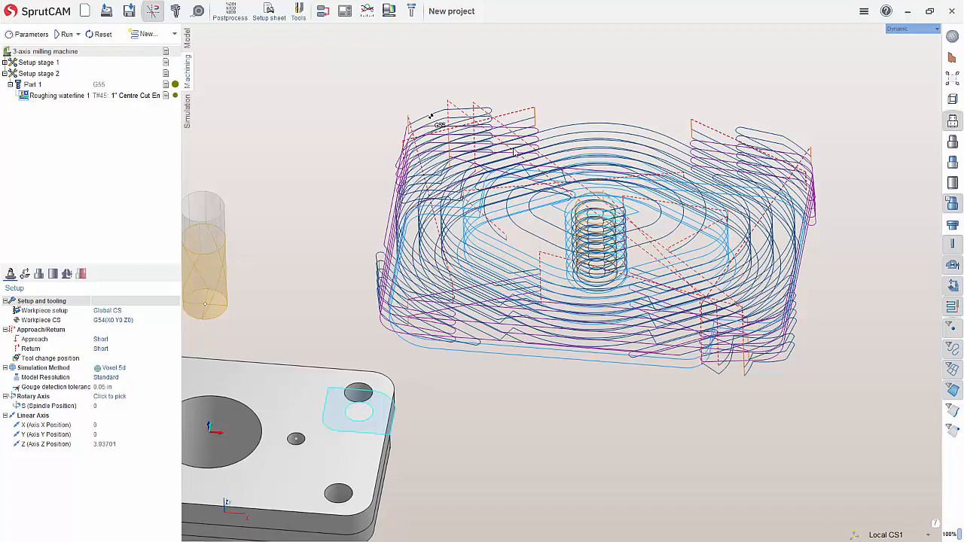
Compare the Part 1 workpiece and toolpaths of Setup stage 1 and Setup stage 2
left_click(6, 62)
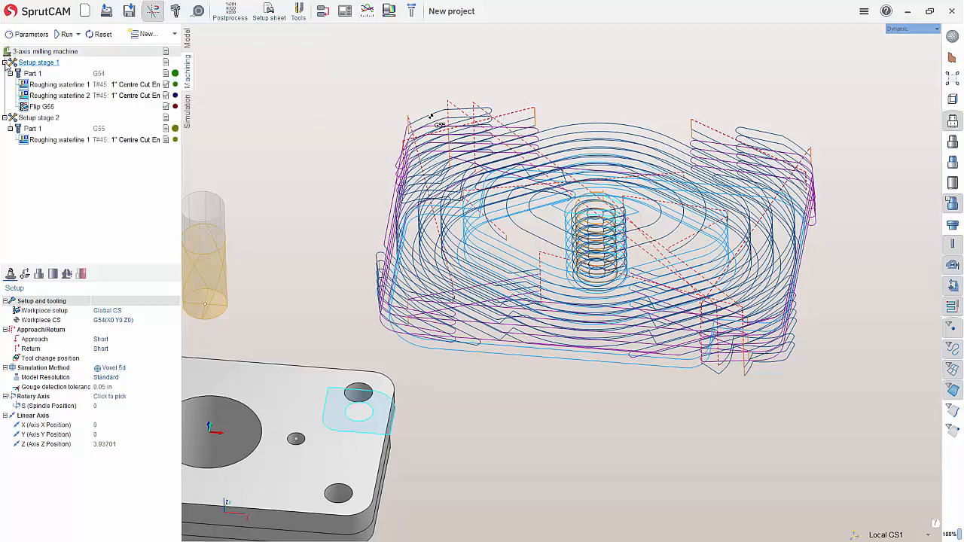
left_click(47, 74)
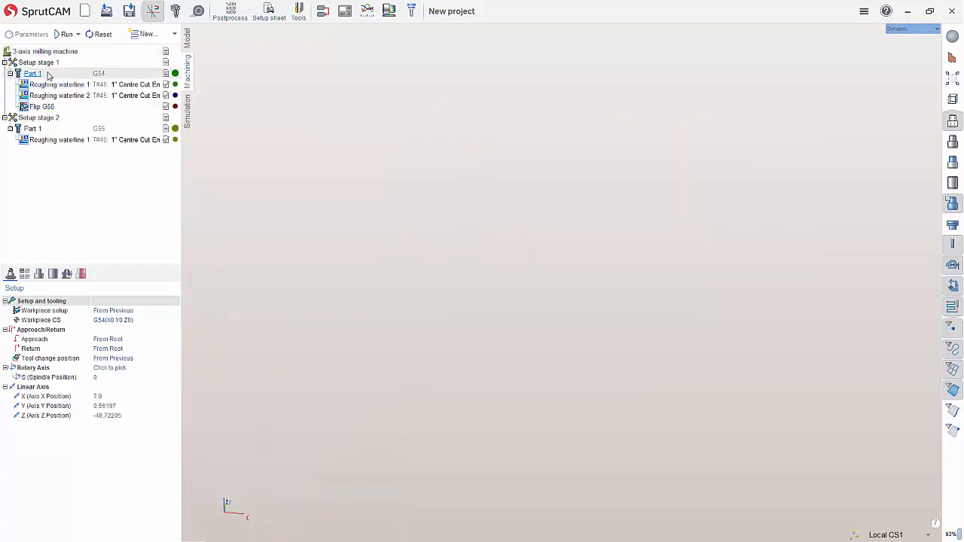
left_click(33, 129)
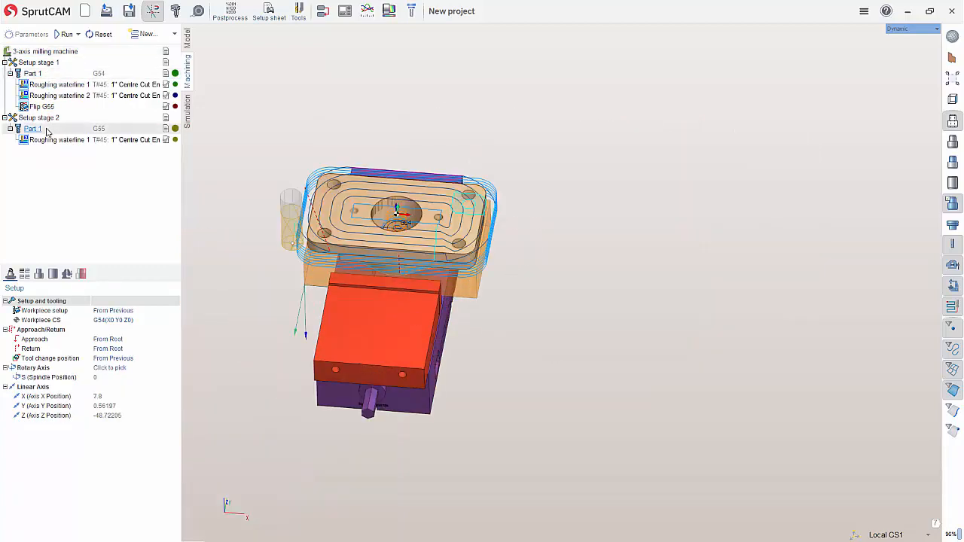
scroll(379, 282, "down", 3)
scroll(649, 181, "up", 6)
middle_click_drag(649, 180, 667, 190)
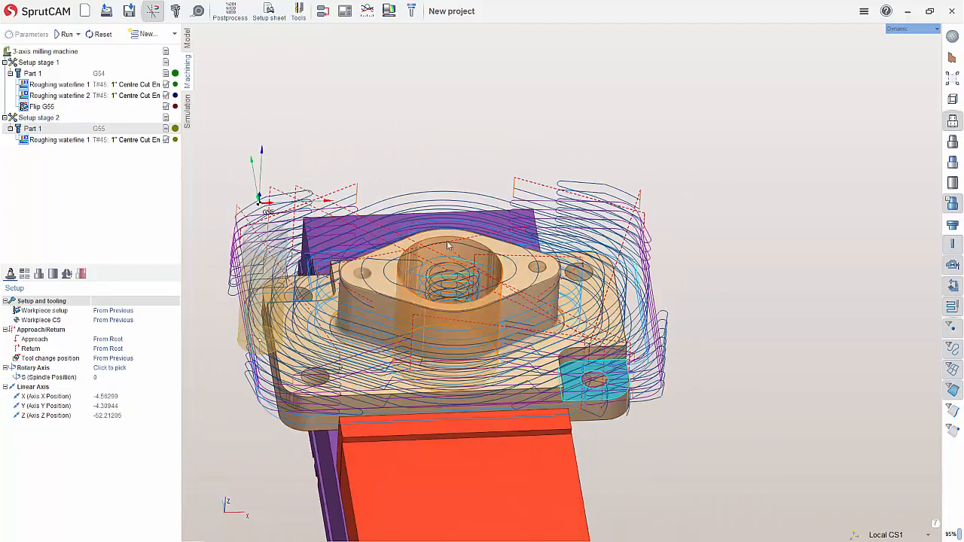
Enable hole capping at 3 in for Setup stage 2's Roughing waterline 1 and recalculate its toolpath
left_click(60, 95)
left_click(69, 137)
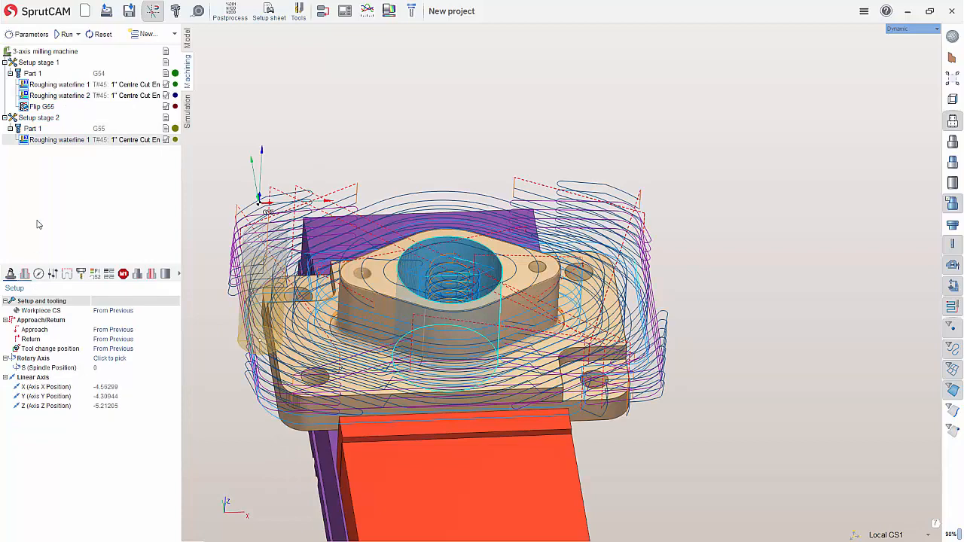
left_click(40, 275)
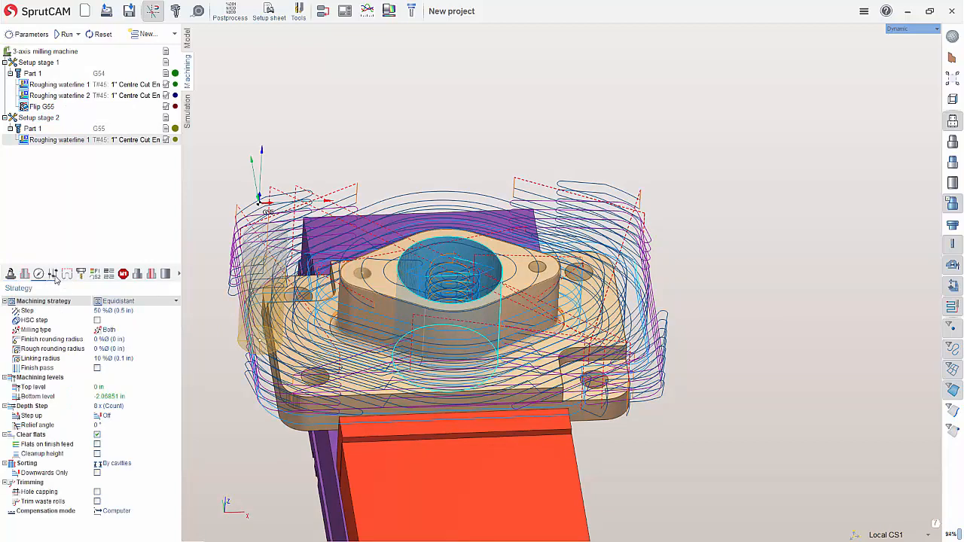
left_click(96, 491)
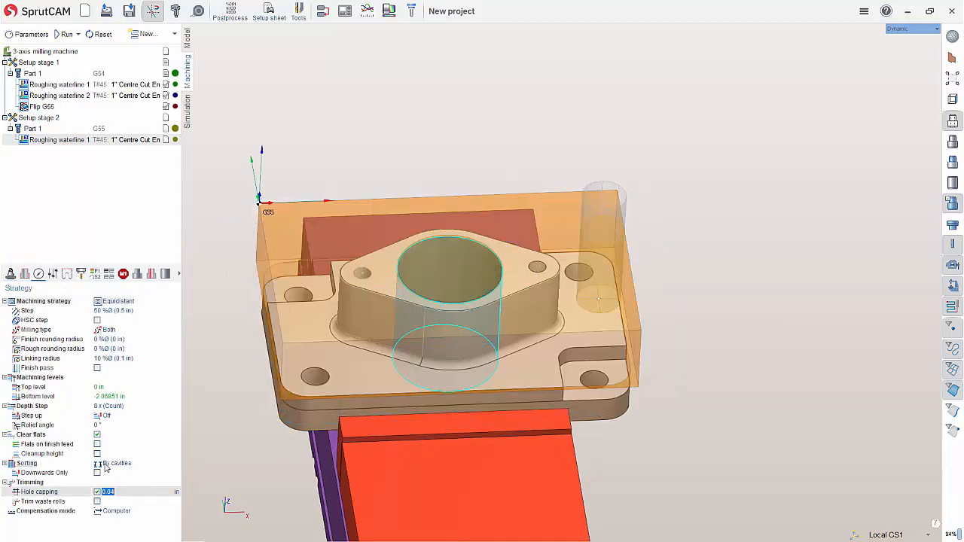
left_click(64, 35)
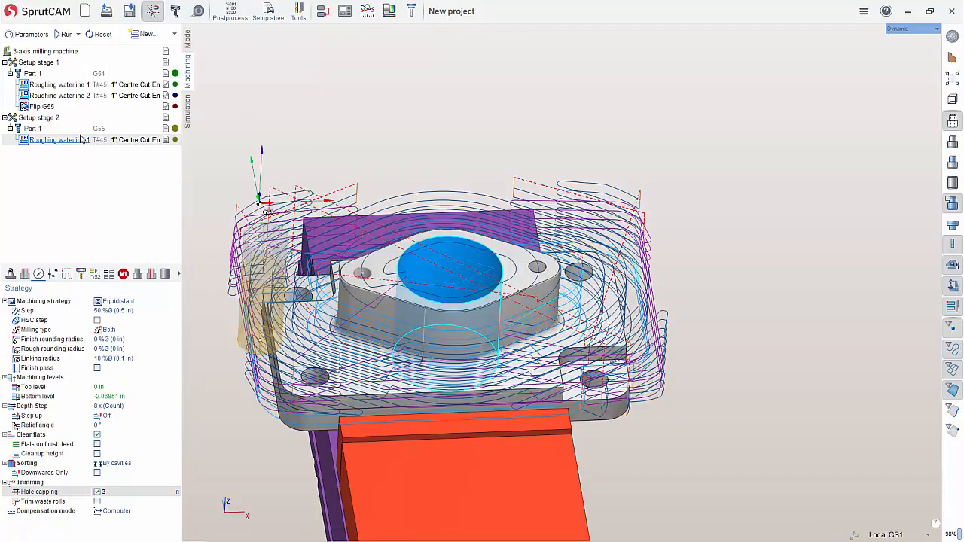
middle_click_drag(451, 293, 403, 251)
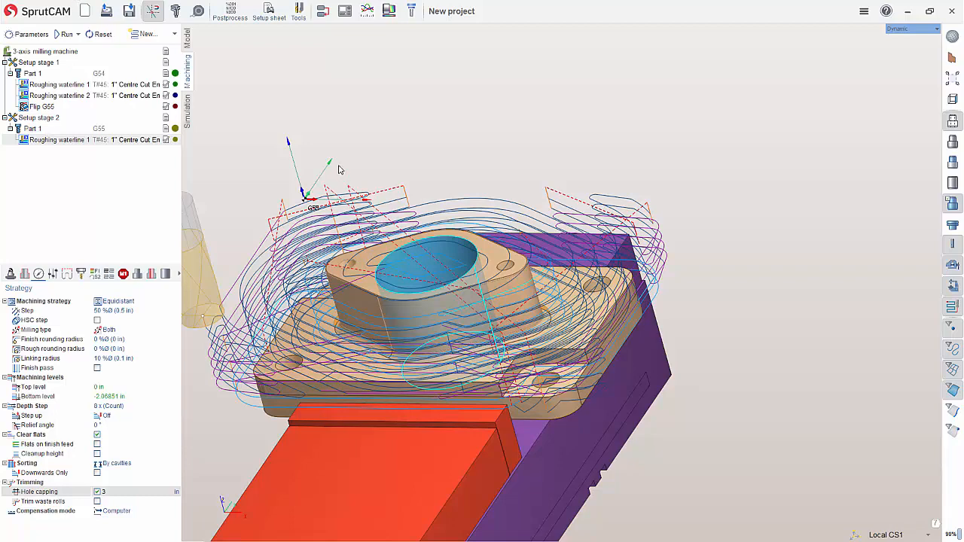
Start a new empty project
scroll(339, 170, "down", 4)
left_click(85, 11)
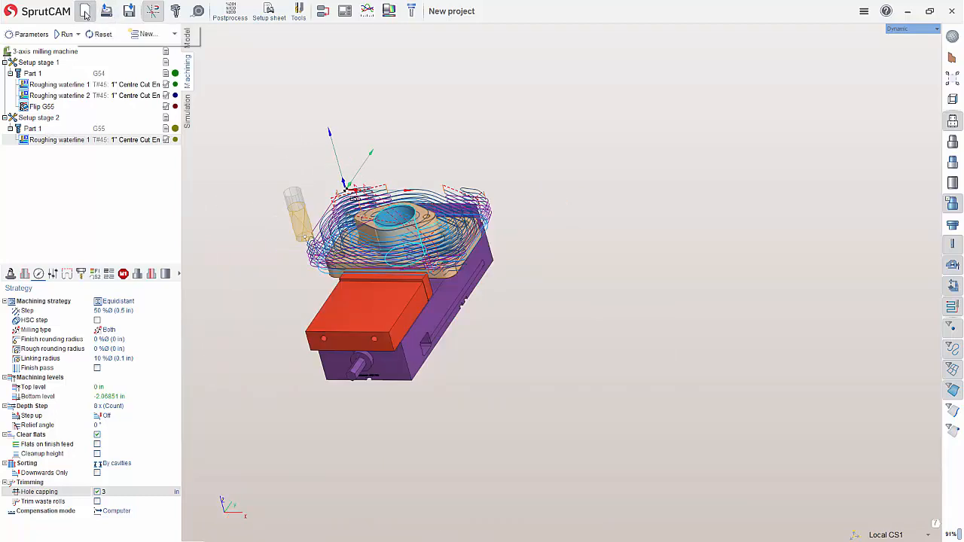
left_click(507, 291)
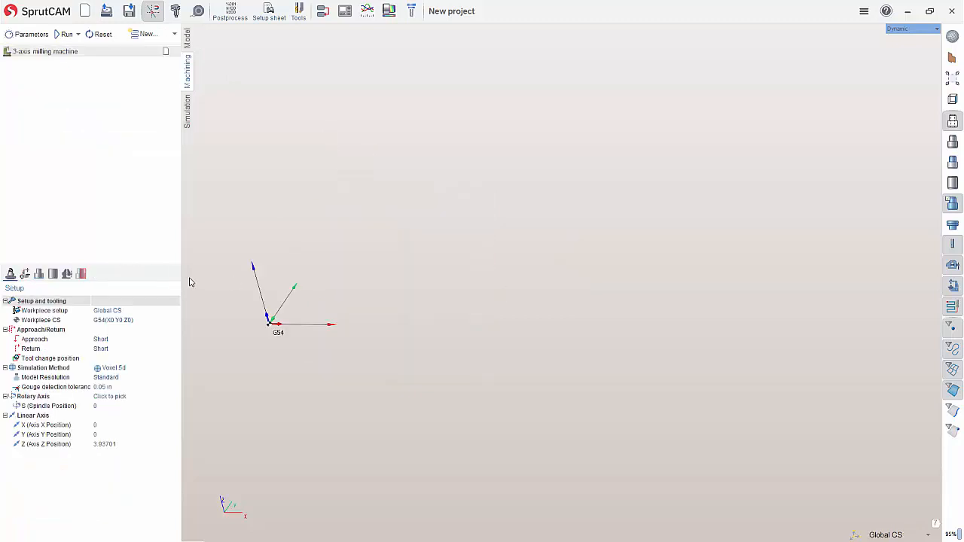
left_click(69, 276)
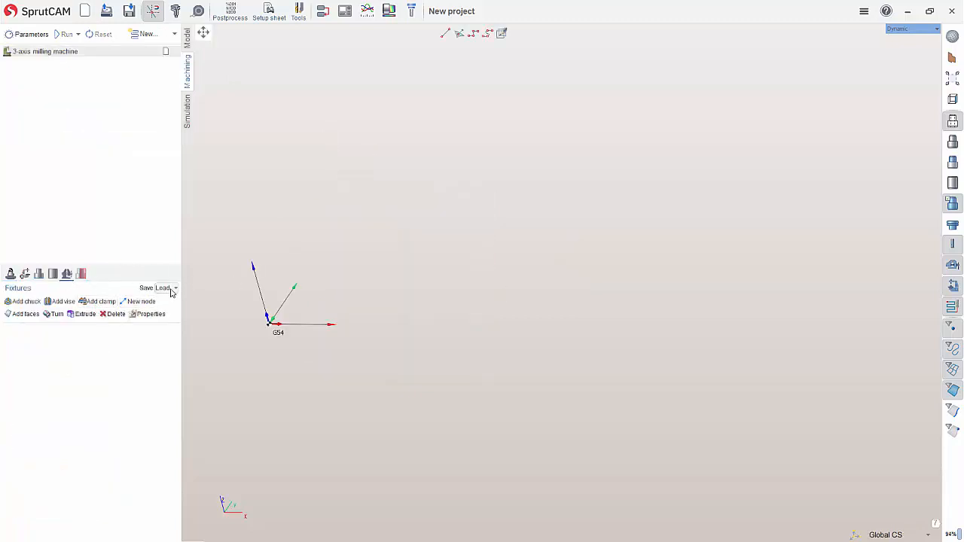
left_click(172, 288)
left_click(67, 383)
mouse_move(429, 323)
middle_mouse_down()
mouse_move(573, 319)
mouse_move(414, 317)
middle_mouse_up()
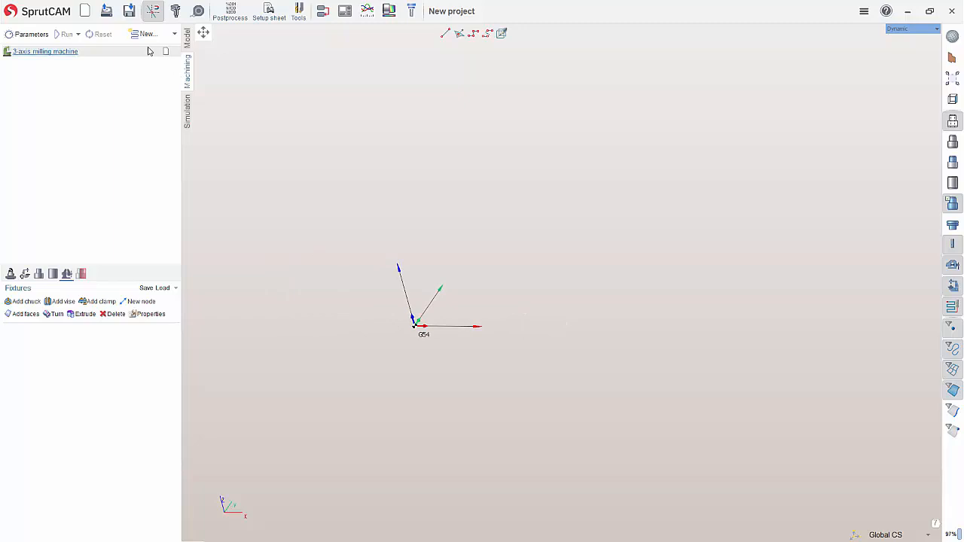
Replace the 3-axis milling machine with the Tormach PCNC machine
left_click(68, 51)
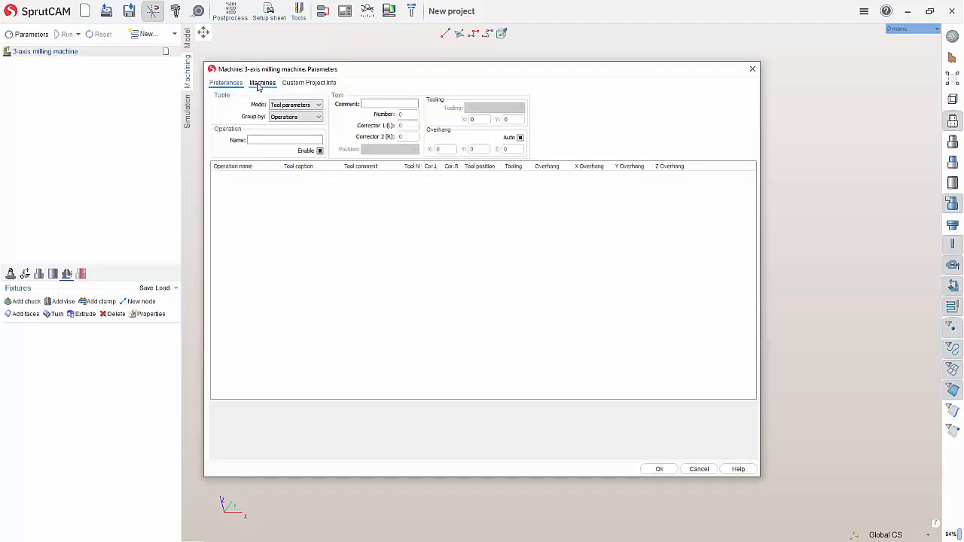
left_click(262, 83)
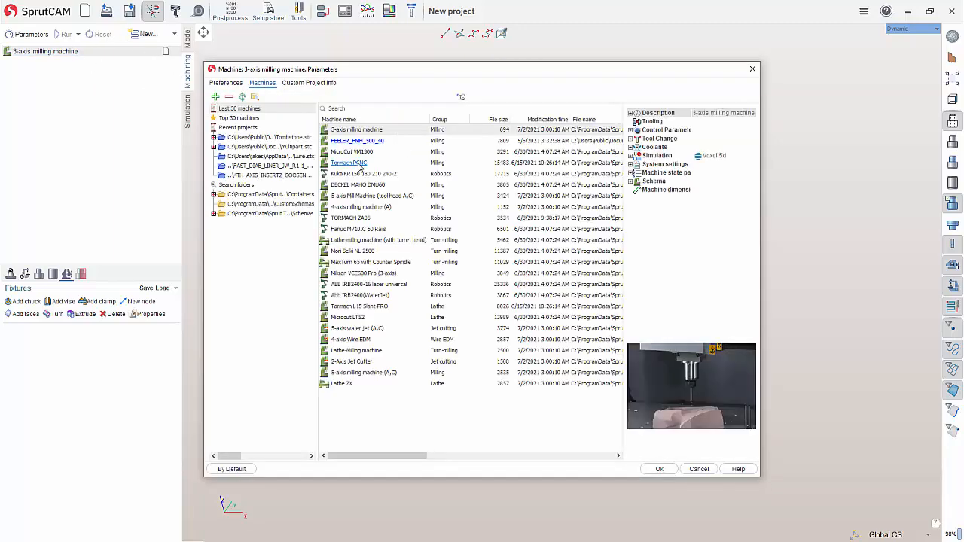
left_click(354, 163)
left_click(661, 470)
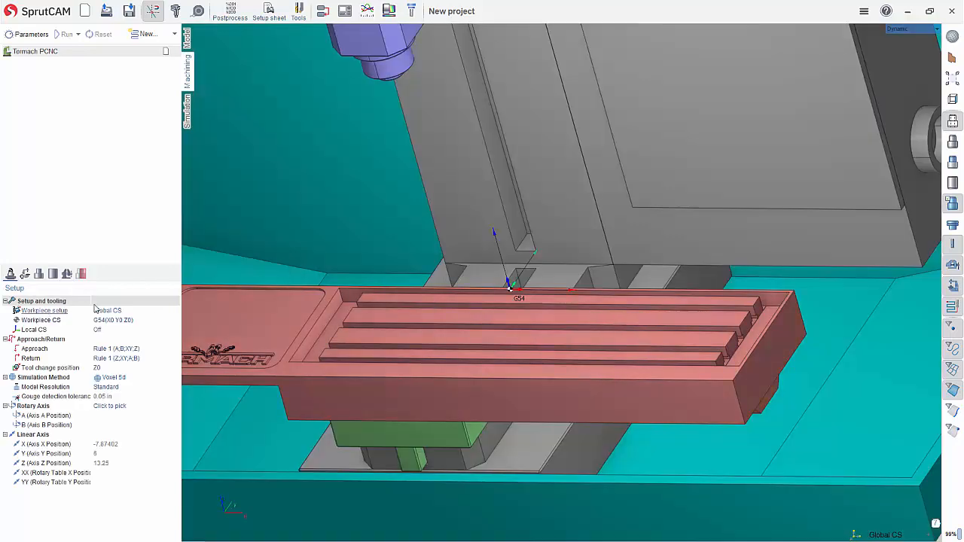
Set the machine's X-axis table tooling to Horizontal axis A
double_click(26, 311)
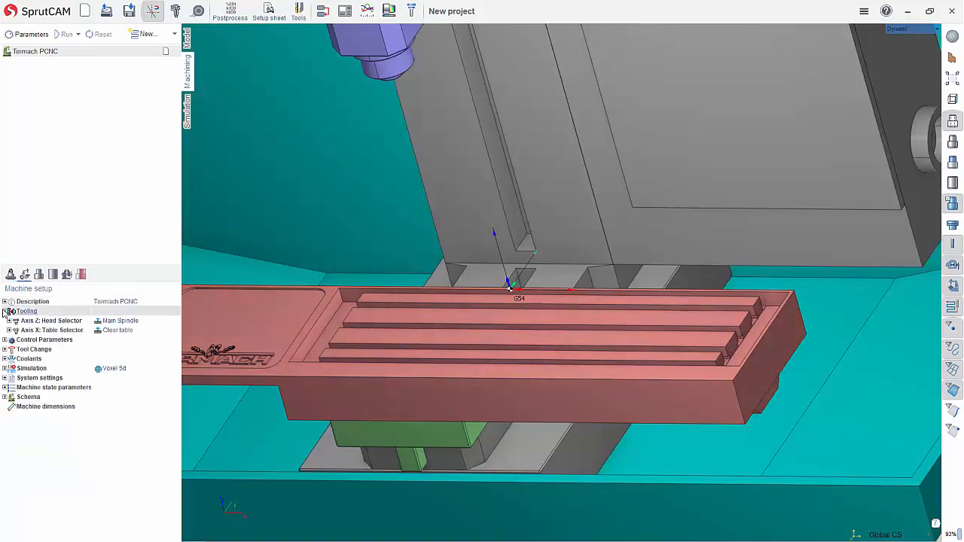
left_click(139, 331)
left_click(139, 331)
left_click(129, 350)
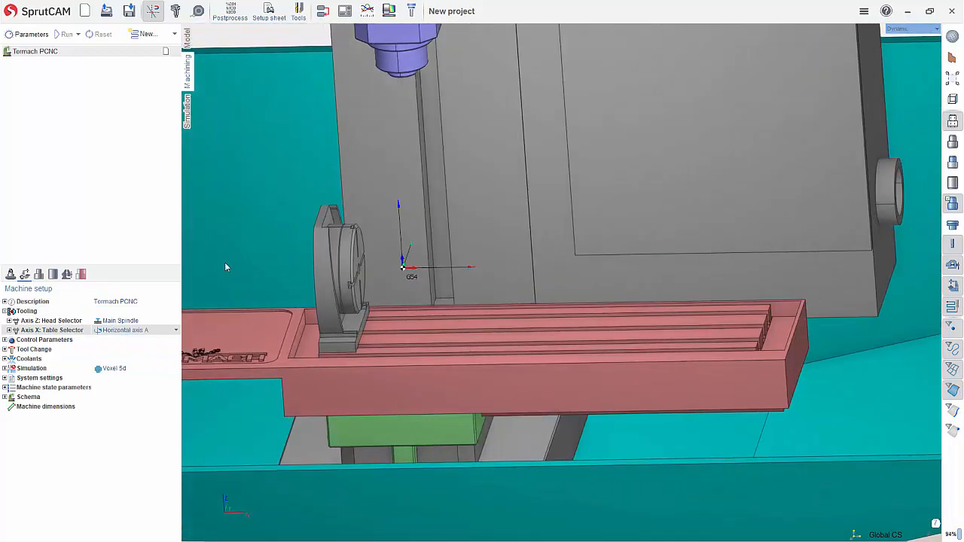
Load the 3 Jaw 6 inch Chuck from the saved fixtures onto the rotary axis
left_click(66, 274)
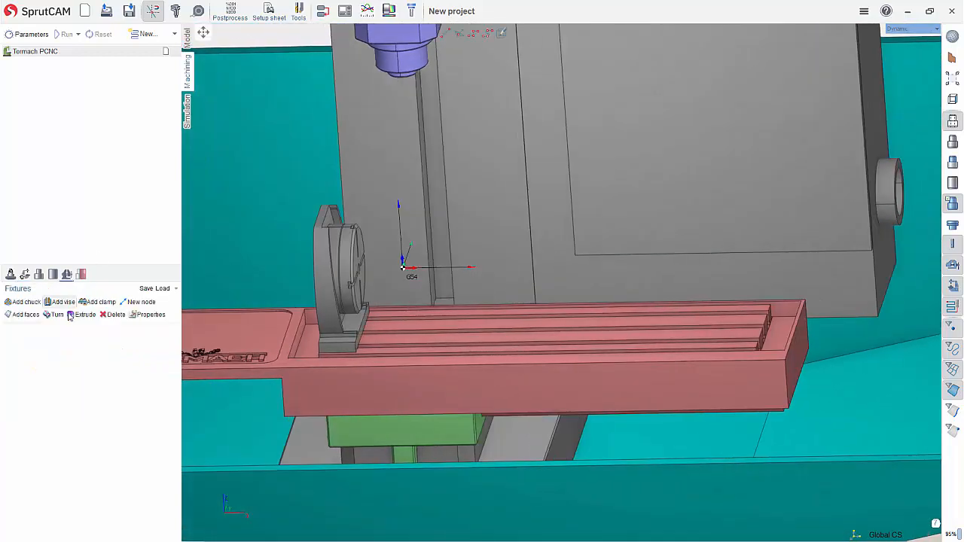
left_click(166, 289)
left_click(71, 385)
left_click(164, 288)
left_click(76, 368)
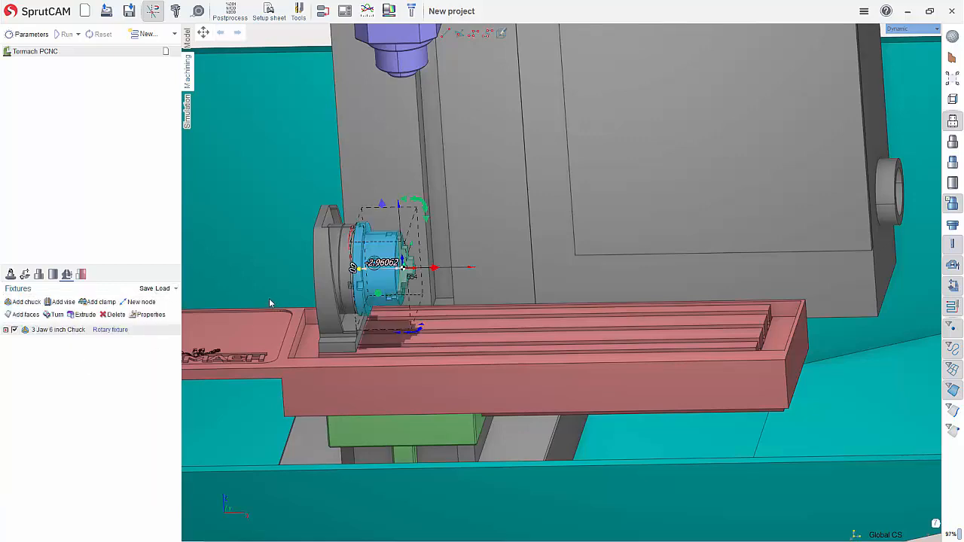
Slide the chuck's three jaws outward to open them wide
right_click_drag(269, 300, 484, 366)
left_click(484, 367)
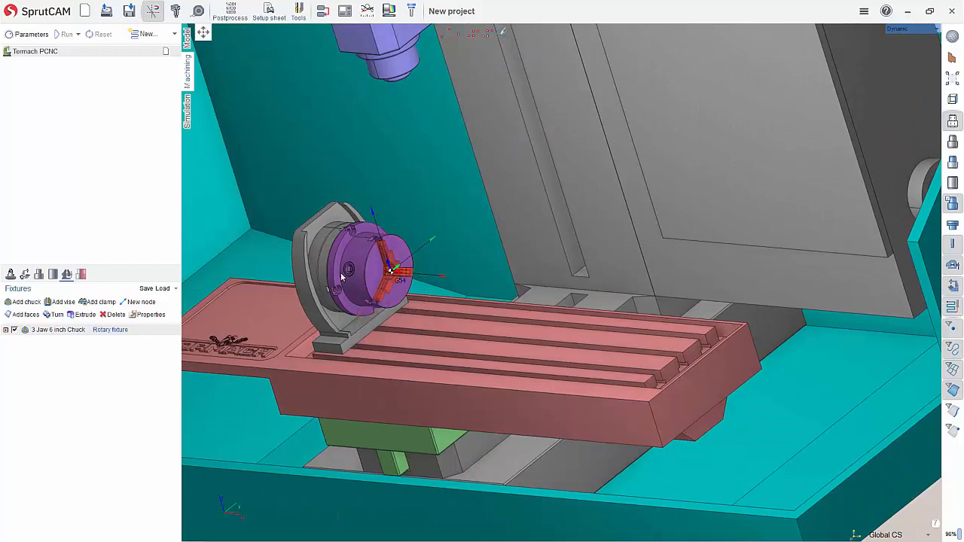
scroll(378, 273, "up", 5)
left_click_drag(476, 277, 572, 273)
right_click_drag(572, 273, 598, 312)
scroll(599, 314, "down", 5)
scroll(451, 280, "up", 5)
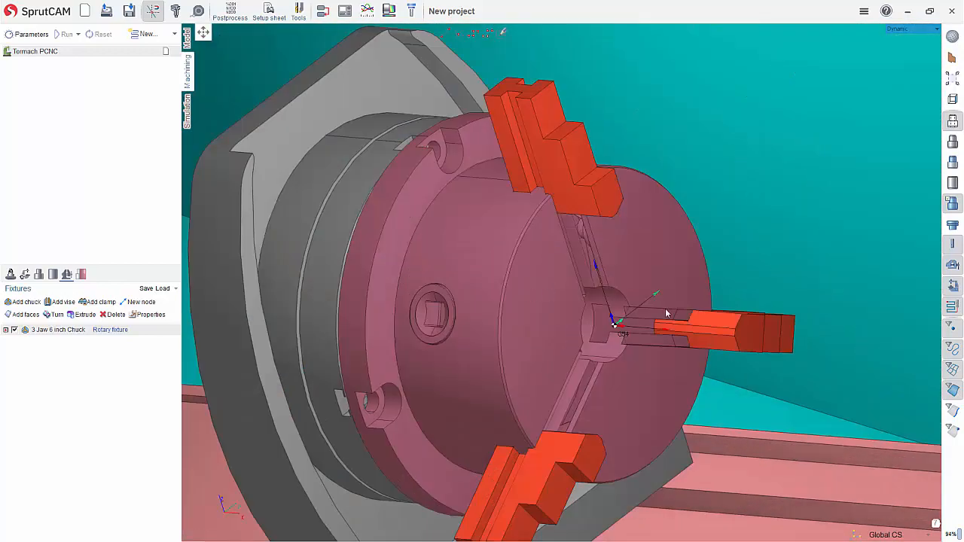
Slide the chuck's three jaws back inward to close them at the center of the chuck face
left_click_drag(697, 331, 564, 329)
right_click_drag(564, 329, 604, 305)
left_click_drag(604, 305, 598, 354)
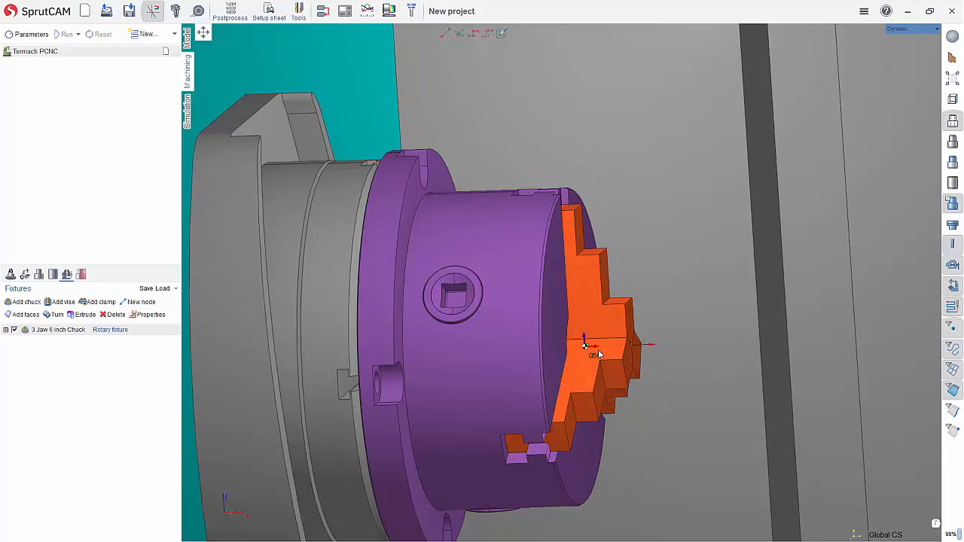
left_click_drag(599, 354, 587, 309)
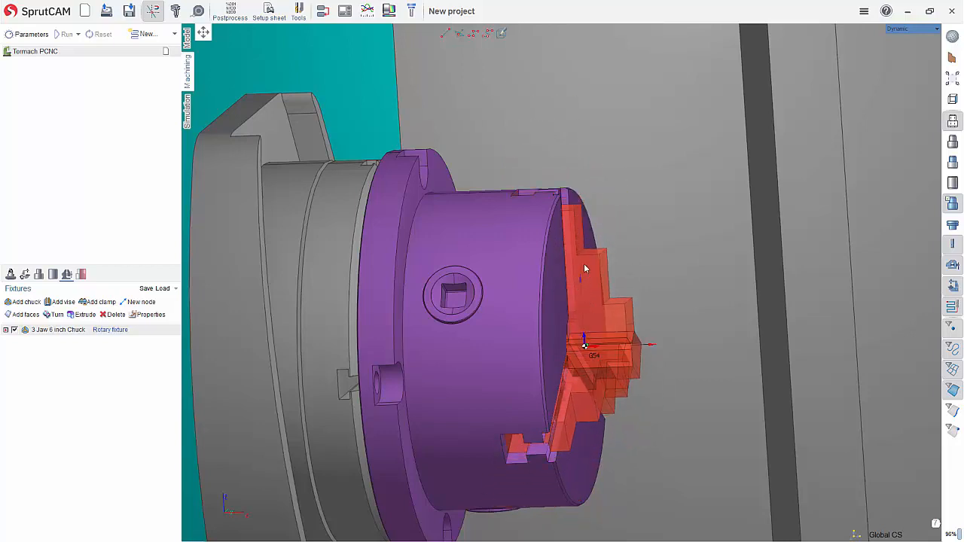
left_click_drag(584, 268, 587, 308)
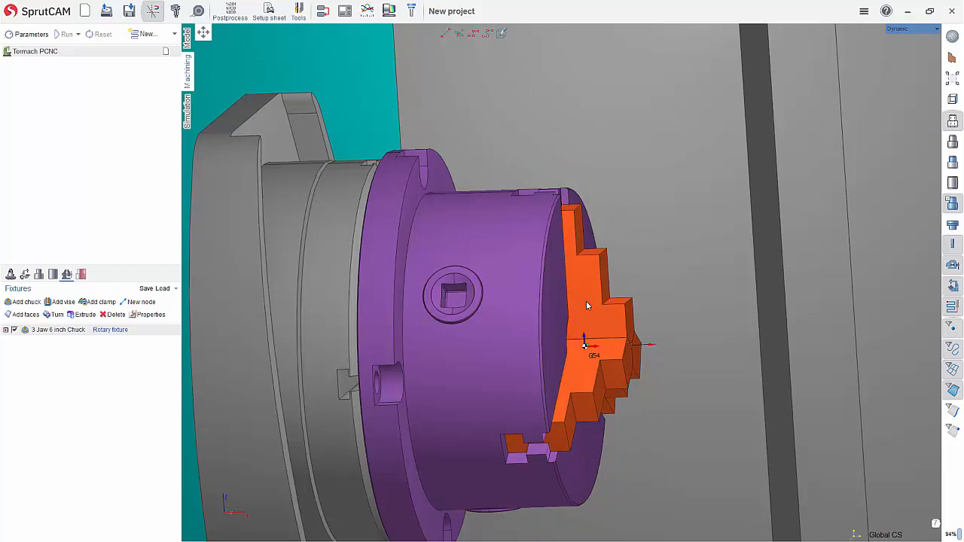